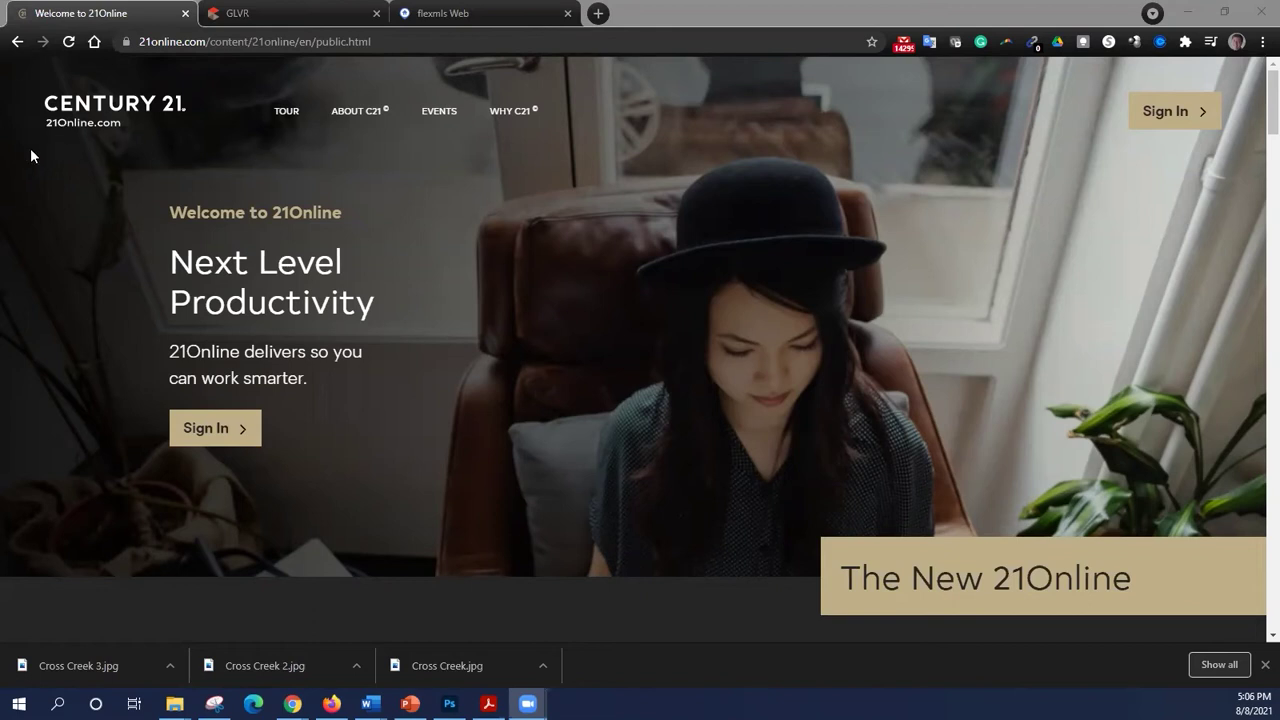
# - Glance at the GLVR tab, then go back to 21Online and start signing in
pyautogui.click(252, 14)
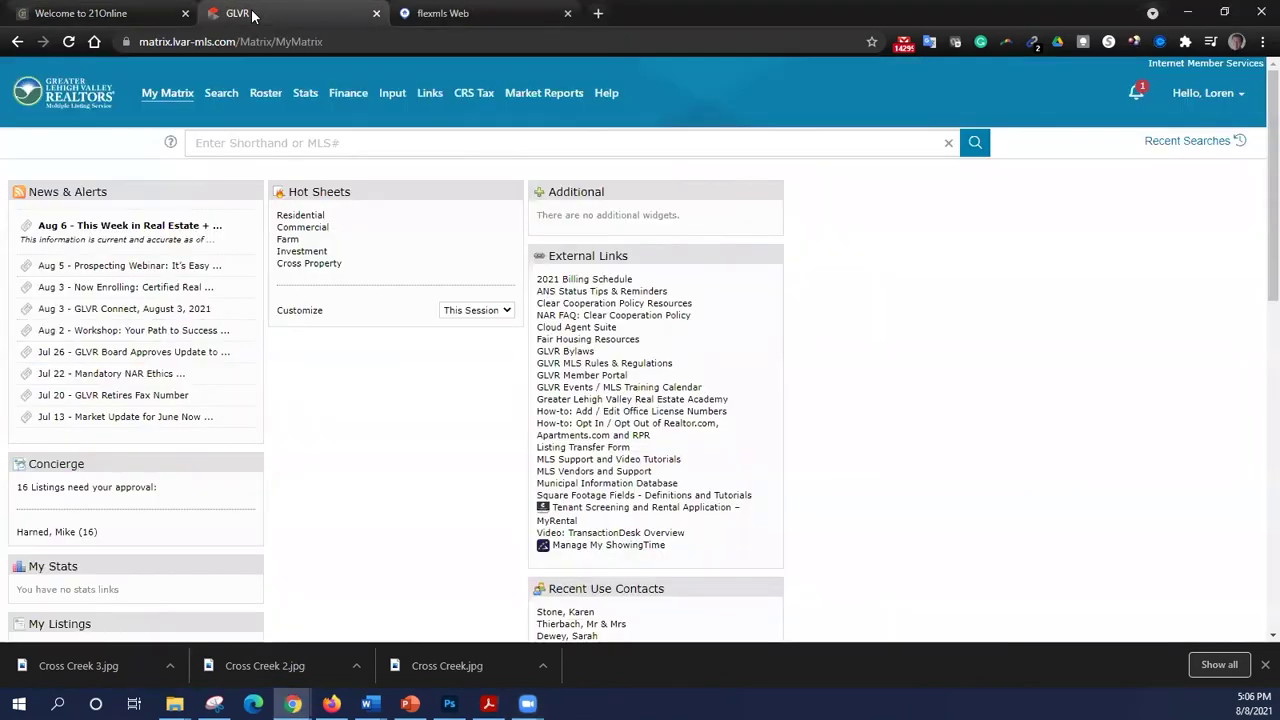
pyautogui.click(120, 16)
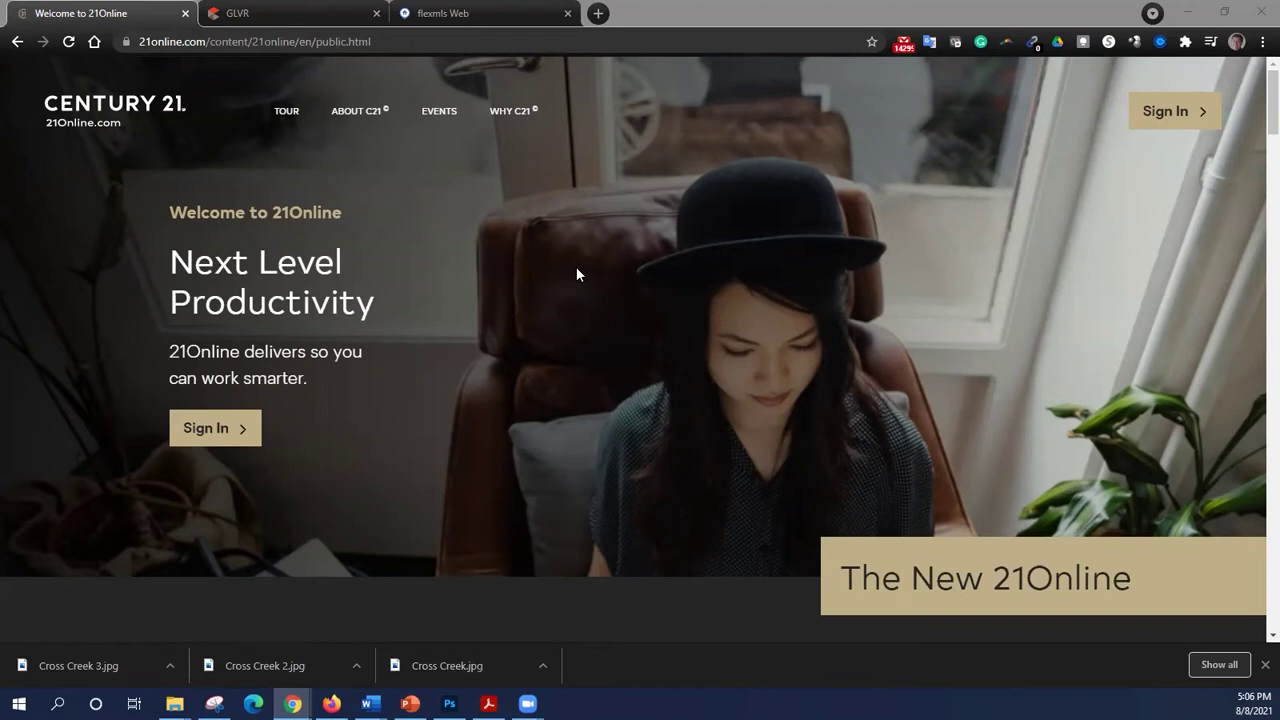
pyautogui.click(1190, 121)
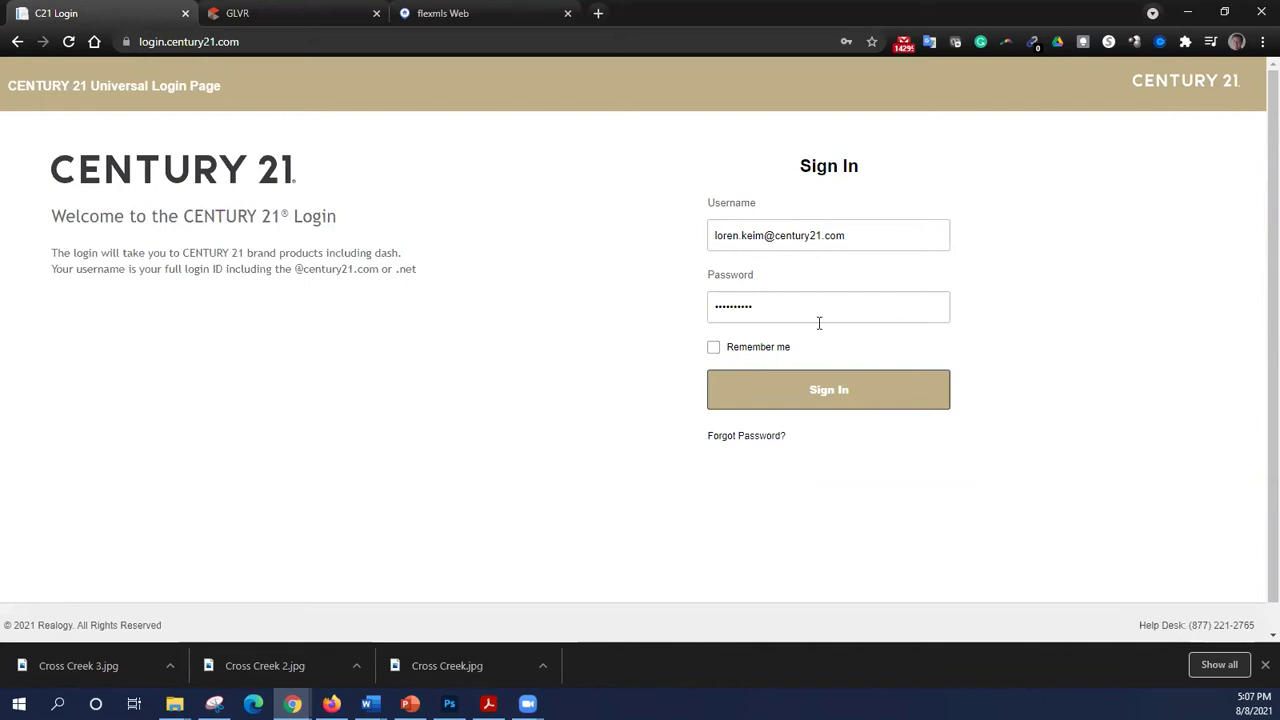
# - Submit the autofilled Century 21 login credentials
pyautogui.click(840, 396)
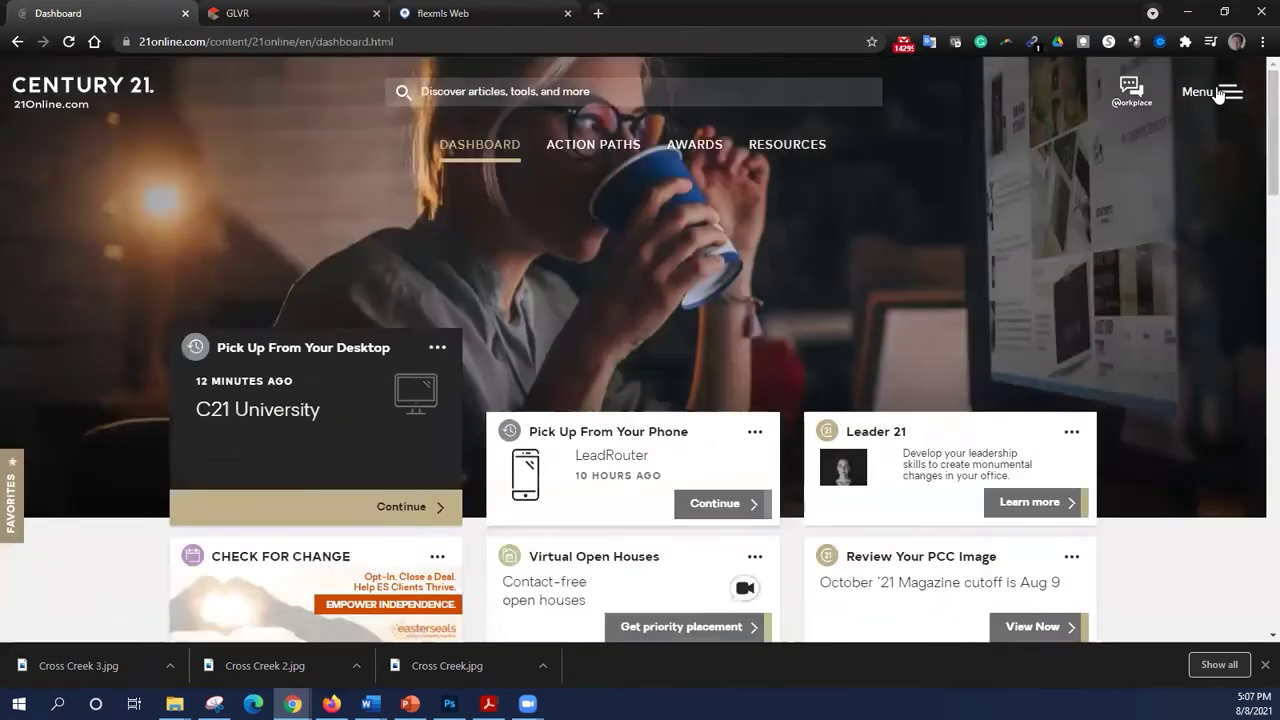
# - Search 21Online for 'Toolkit CMA' and launch the Toolkit CMA App result
pyautogui.click(1218, 93)
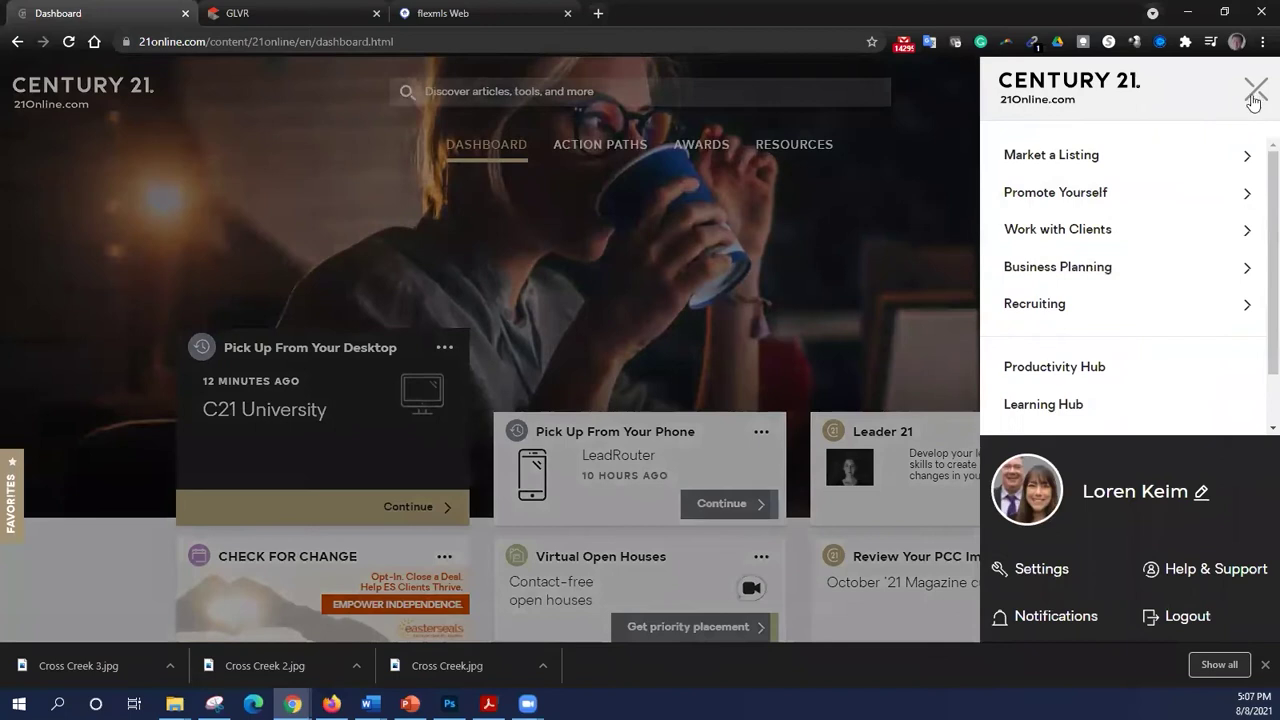
pyautogui.click(1253, 97)
pyautogui.click(631, 92)
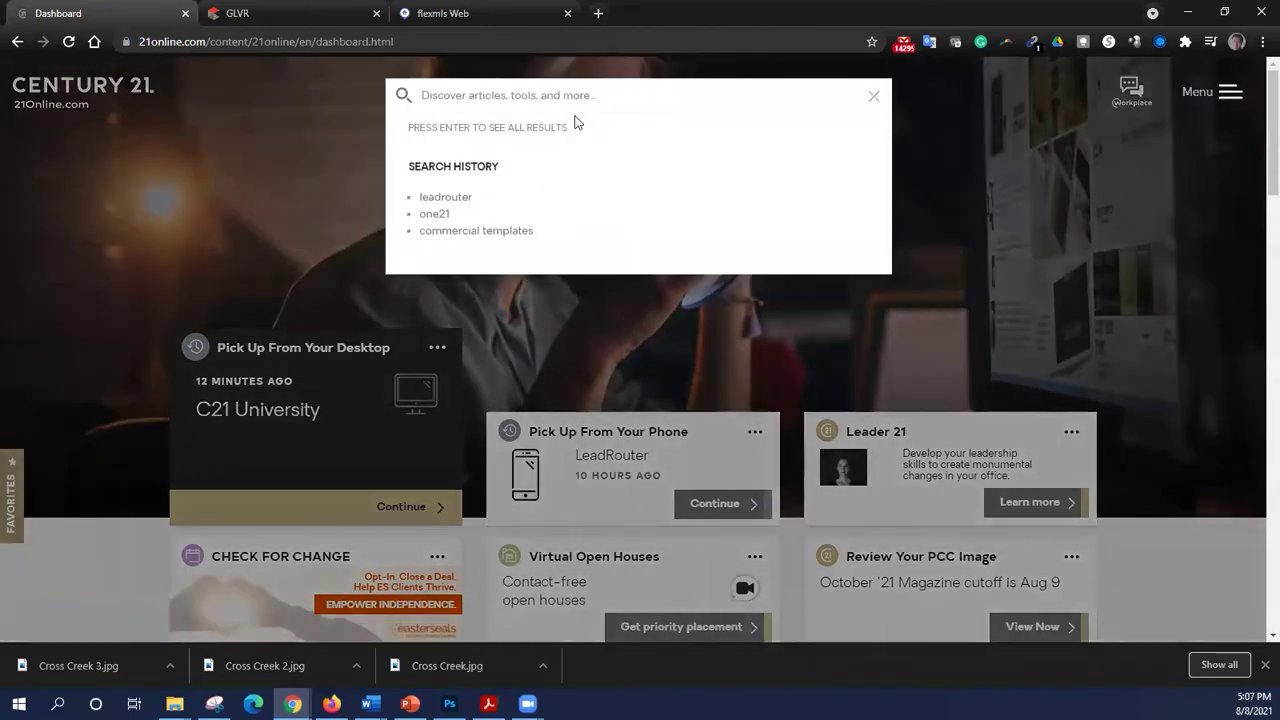
pyautogui.write('Toolkit CMA')
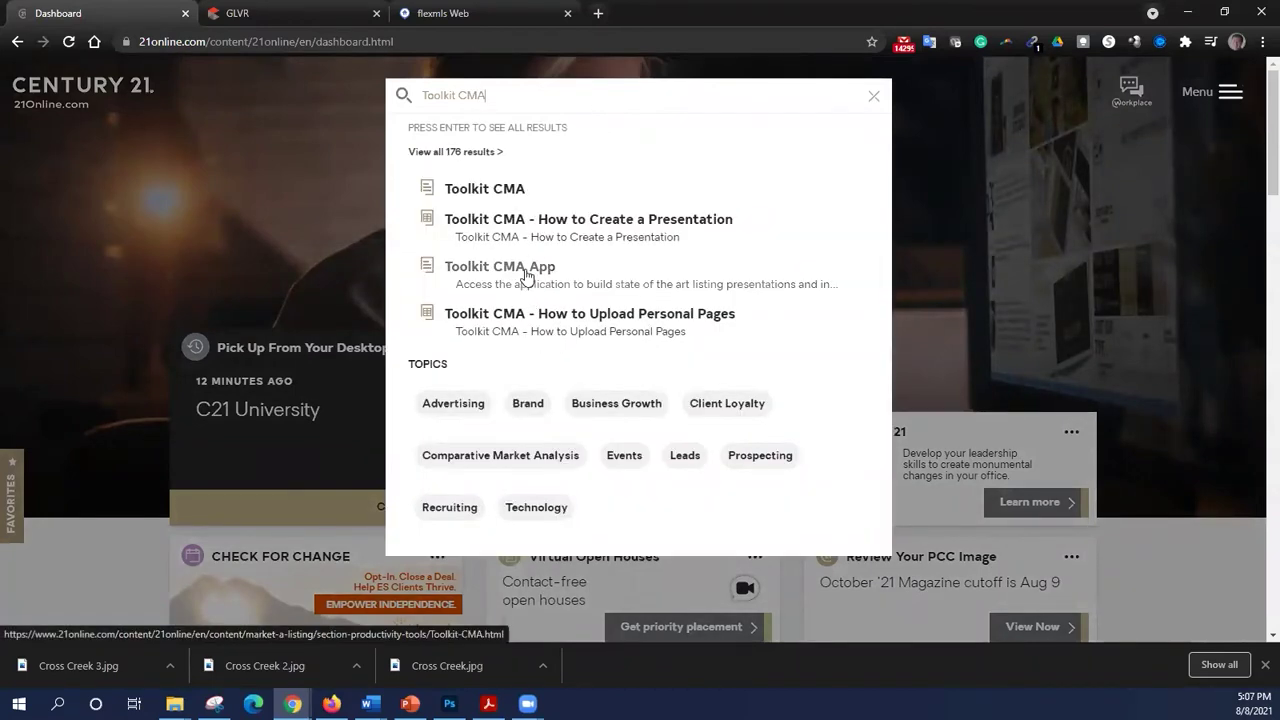
pyautogui.click(526, 275)
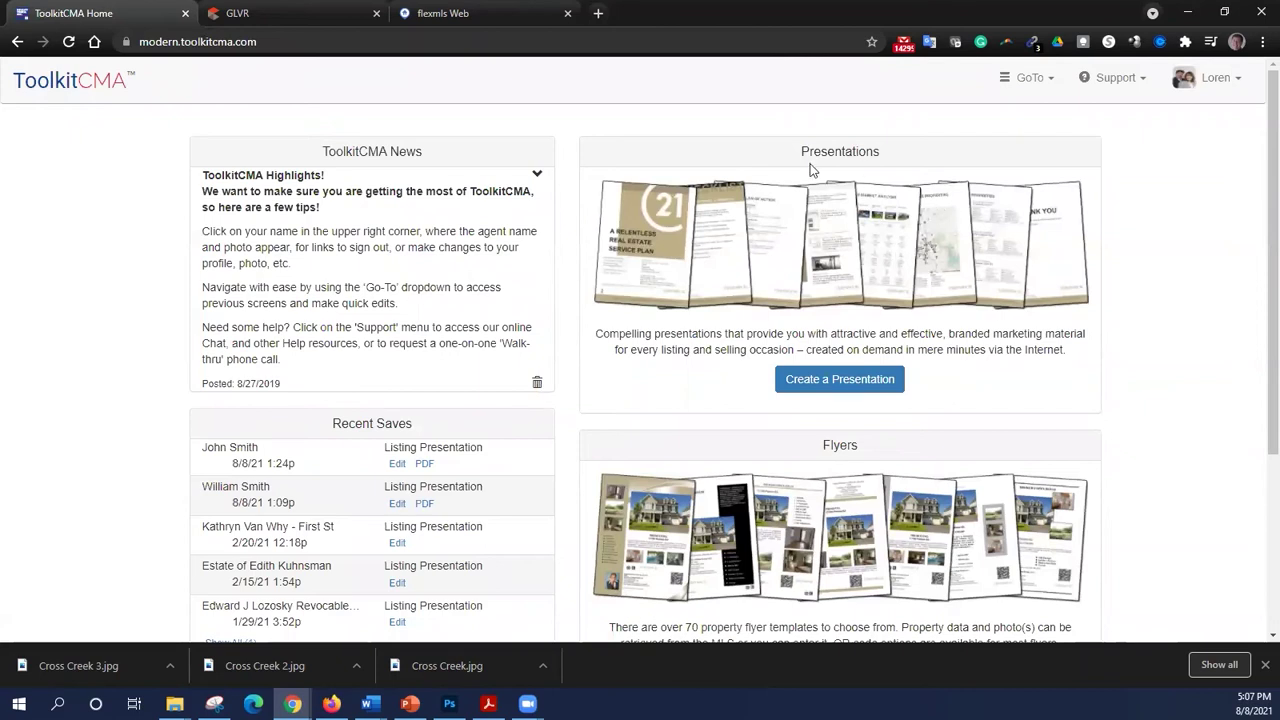
pyautogui.scroll(-2, 735, 336)
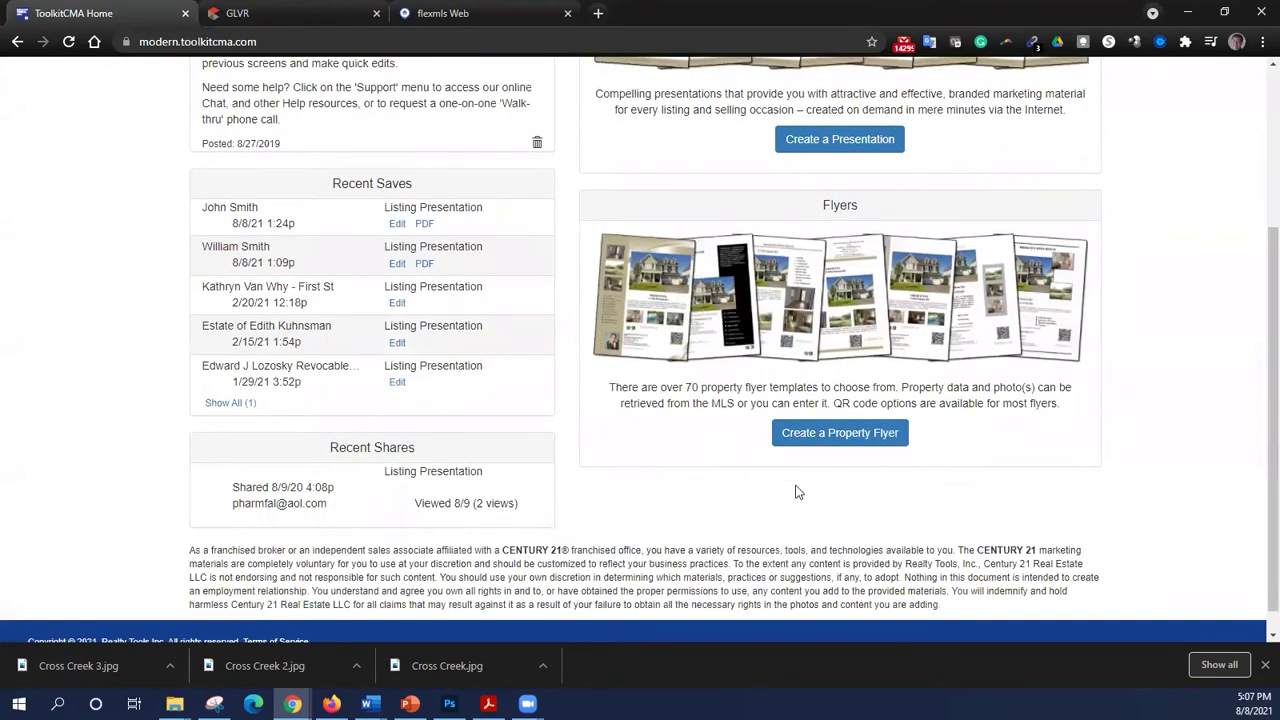
pyautogui.click(838, 441)
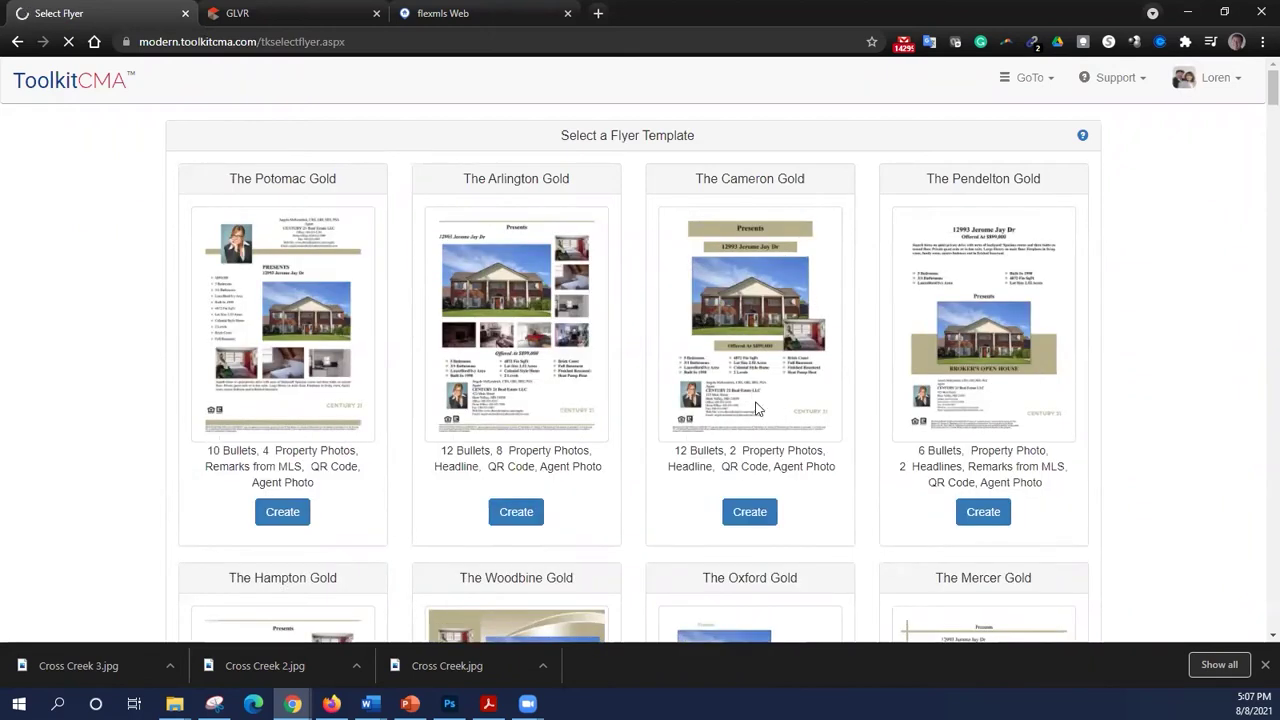
pyautogui.scroll(-6, 785, 393)
pyautogui.scroll(-12, 782, 393)
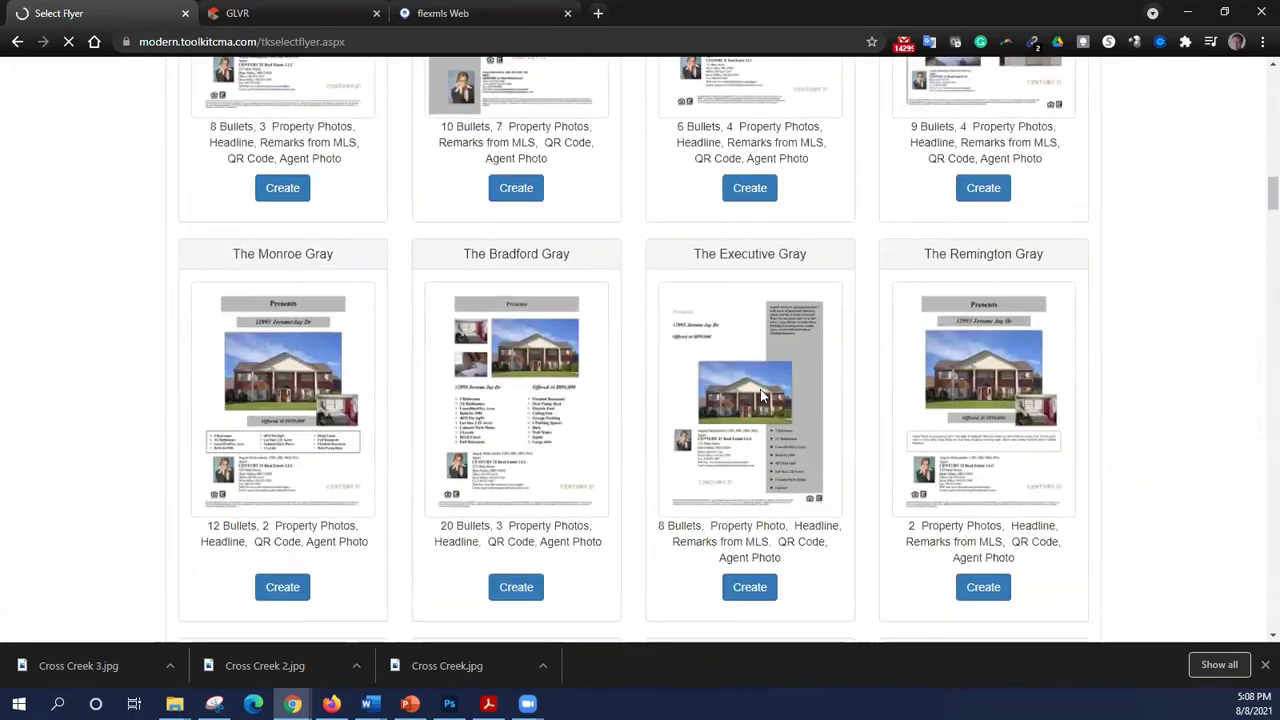
pyautogui.scroll(-10, 760, 395)
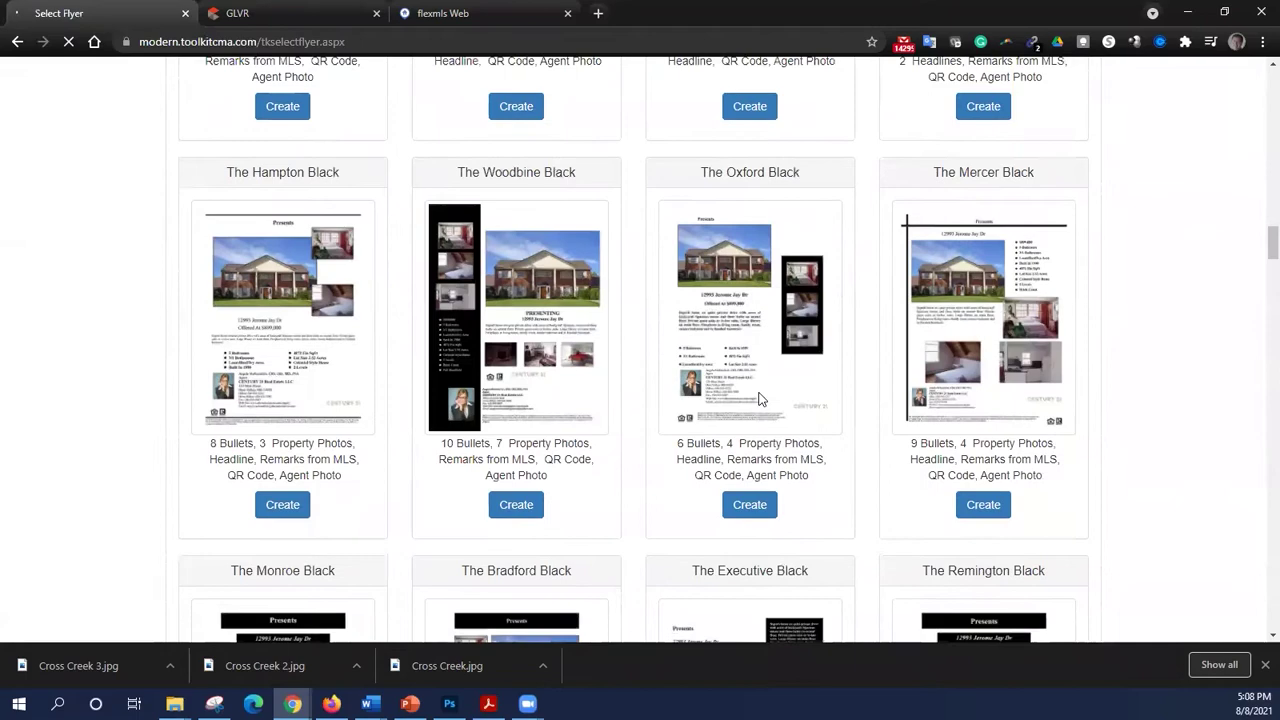
pyautogui.scroll(-10, 758, 398)
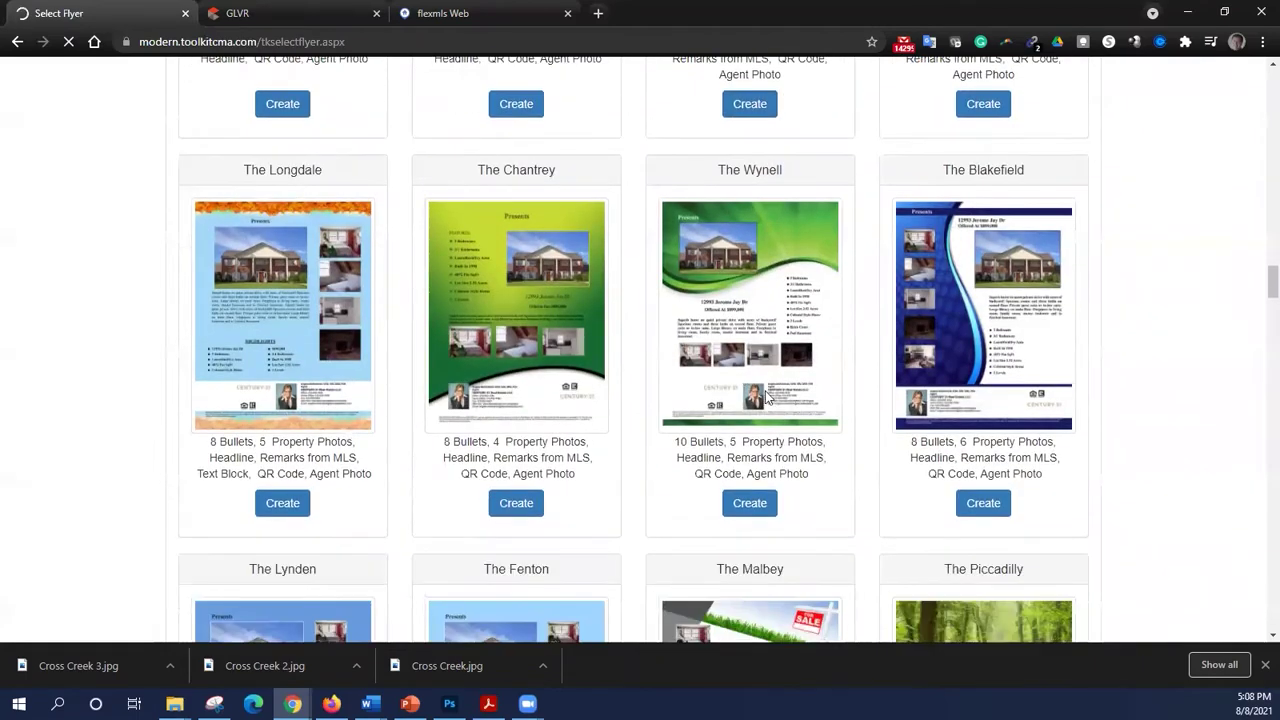
pyautogui.scroll(-5, 770, 396)
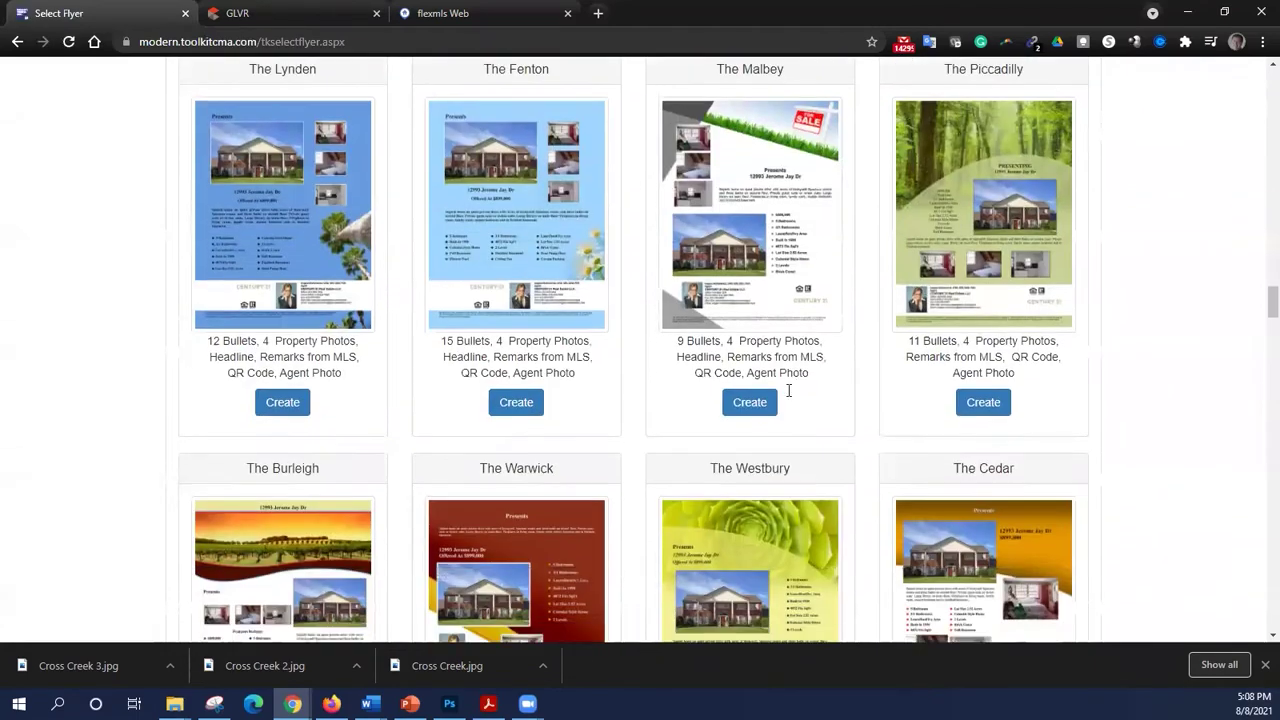
pyautogui.scroll(-15, 789, 393)
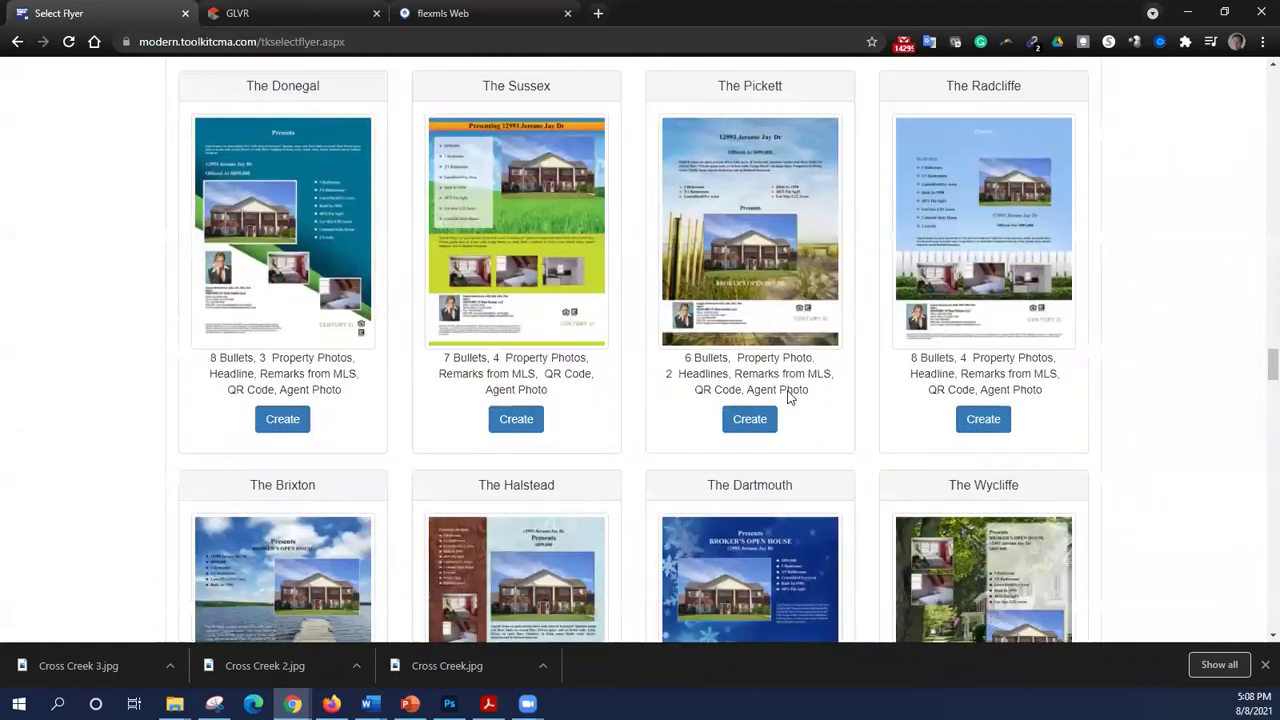
pyautogui.scroll(-12, 789, 396)
pyautogui.scroll(-20, 788, 397)
pyautogui.scroll(-10, 784, 400)
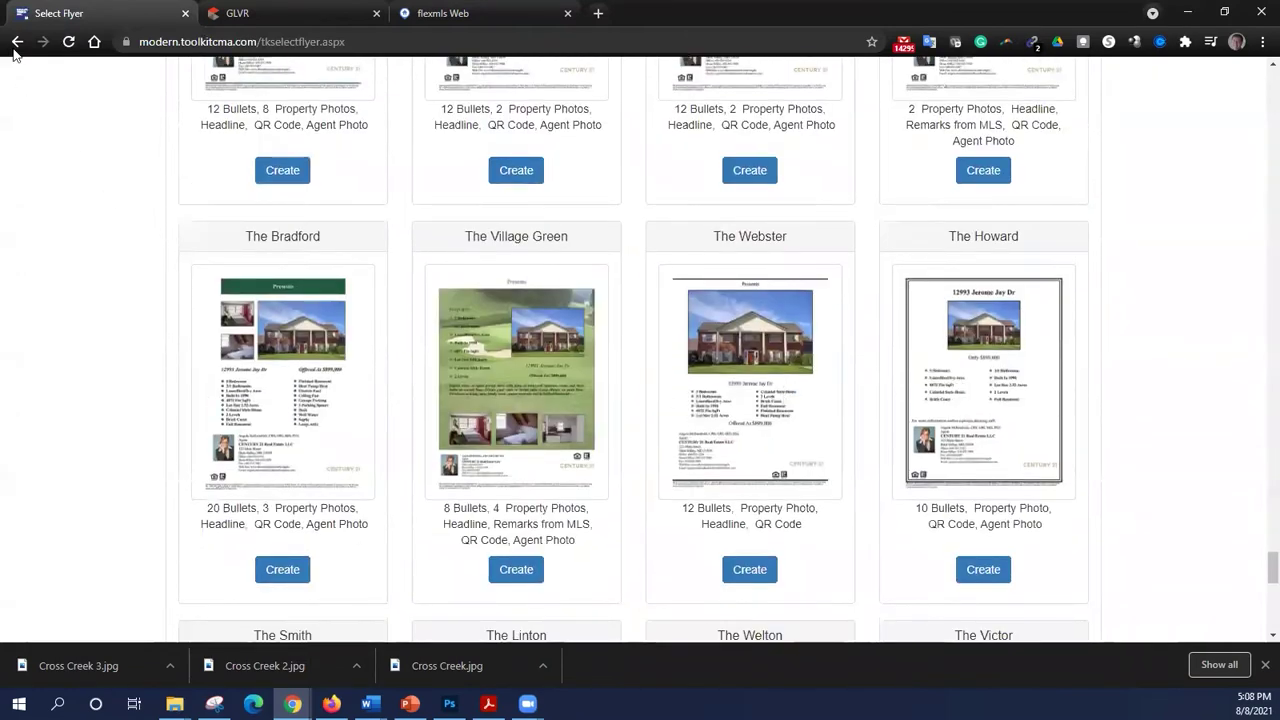
pyautogui.click(16, 44)
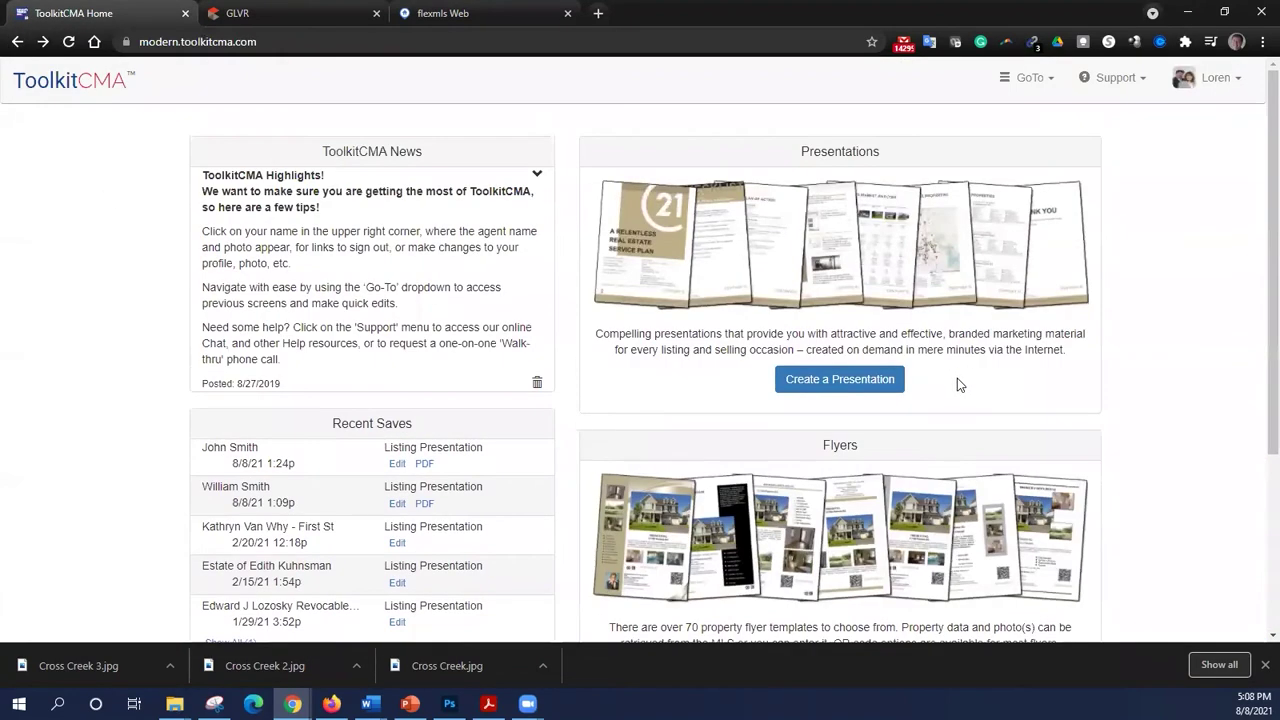
# - Create a new presentation of type Listing Presentation
pyautogui.click(876, 386)
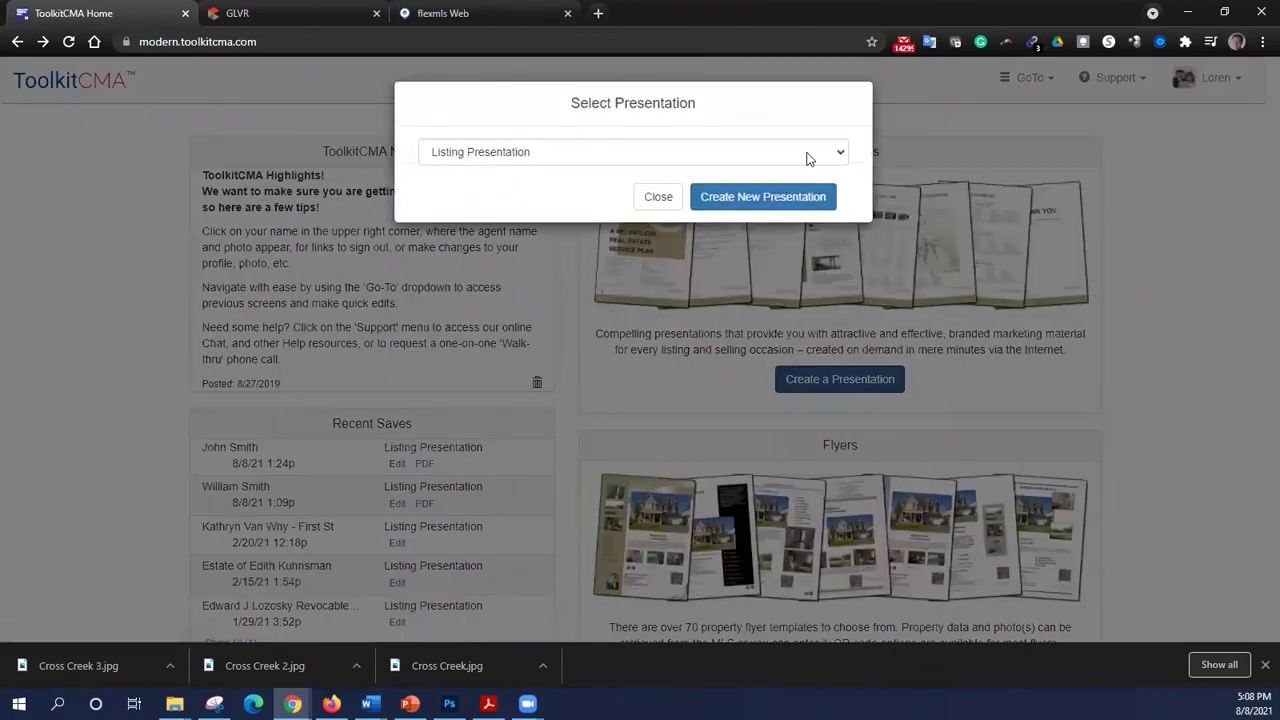
pyautogui.click(812, 153)
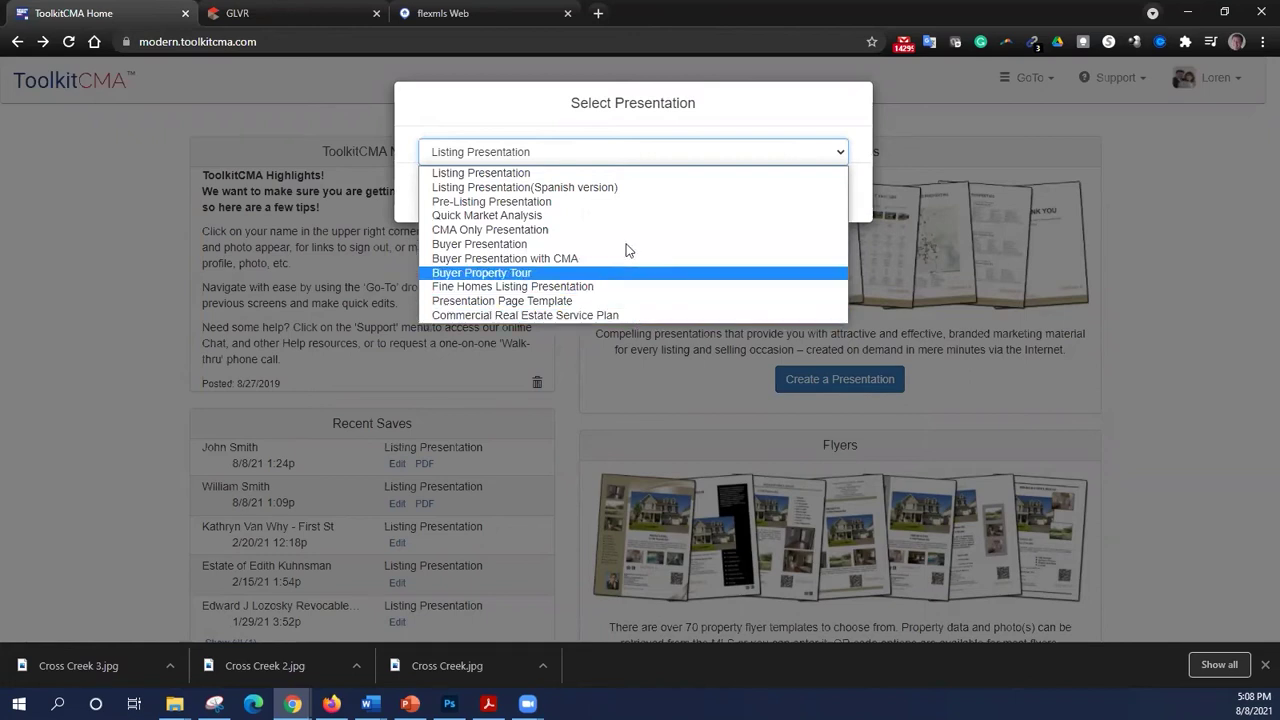
pyautogui.click(623, 175)
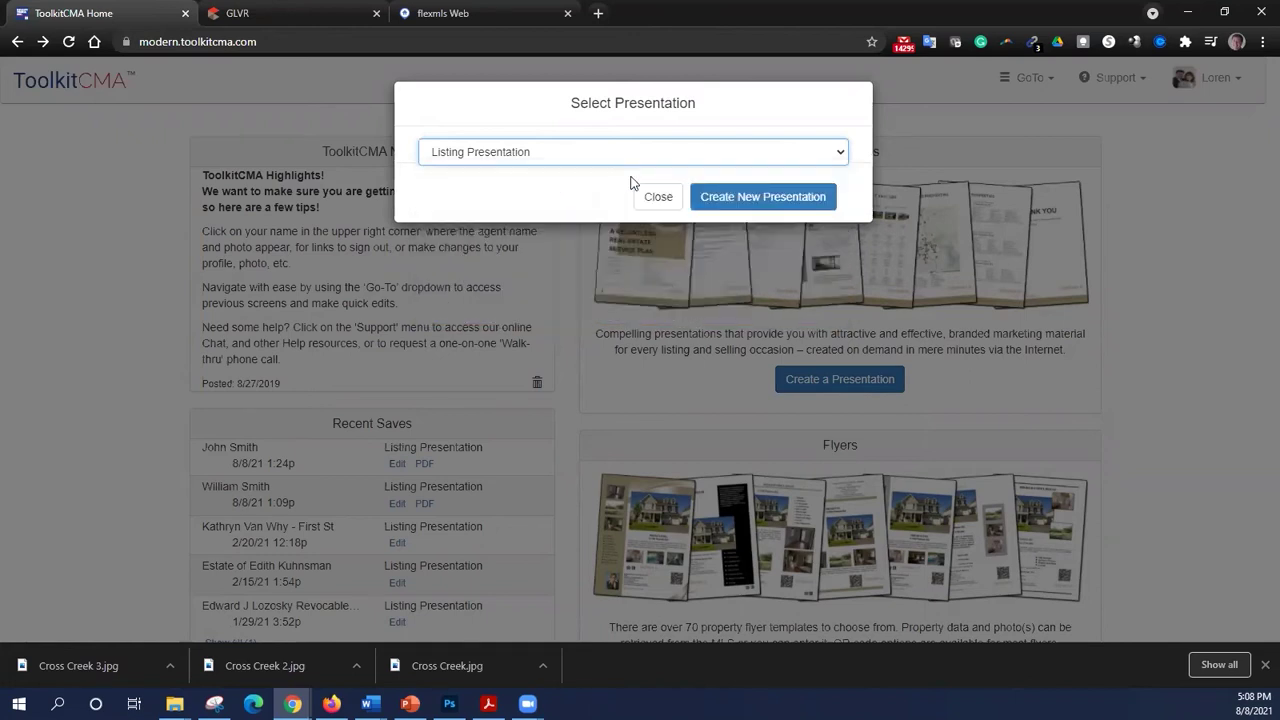
pyautogui.click(754, 200)
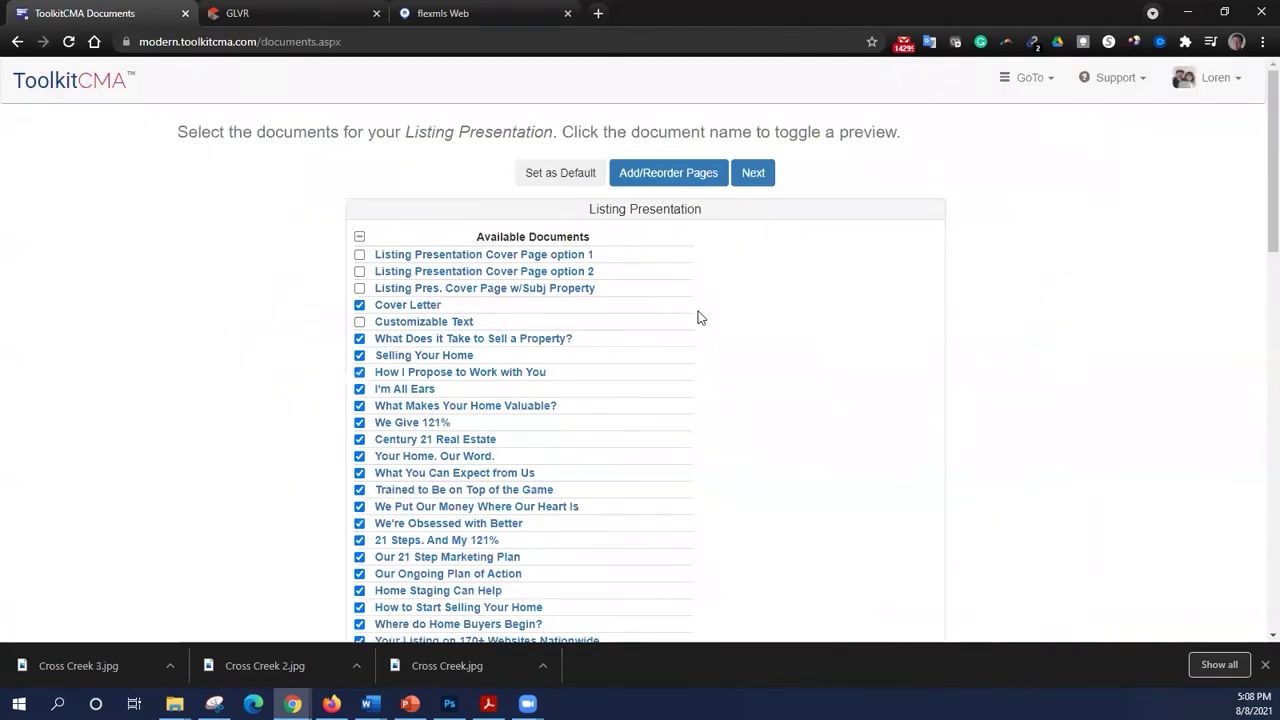
pyautogui.scroll(-8, 690, 309)
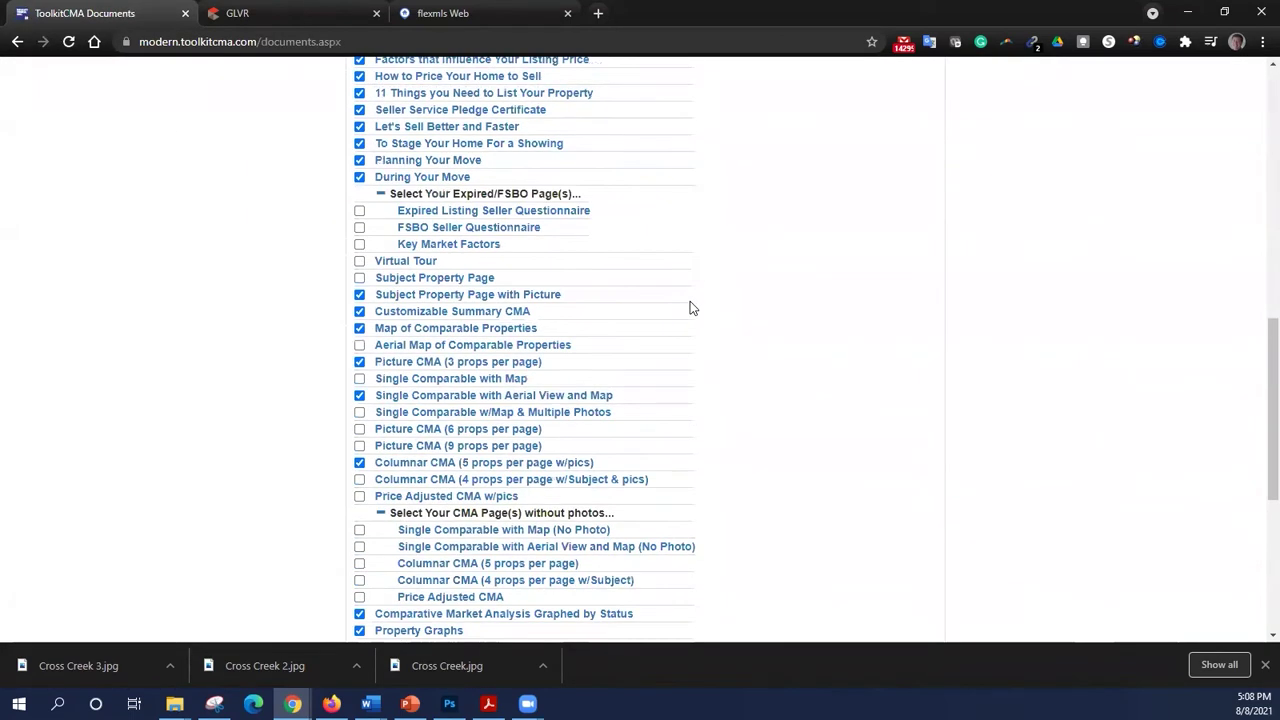
pyautogui.scroll(6, 690, 302)
pyautogui.scroll(1, 696, 304)
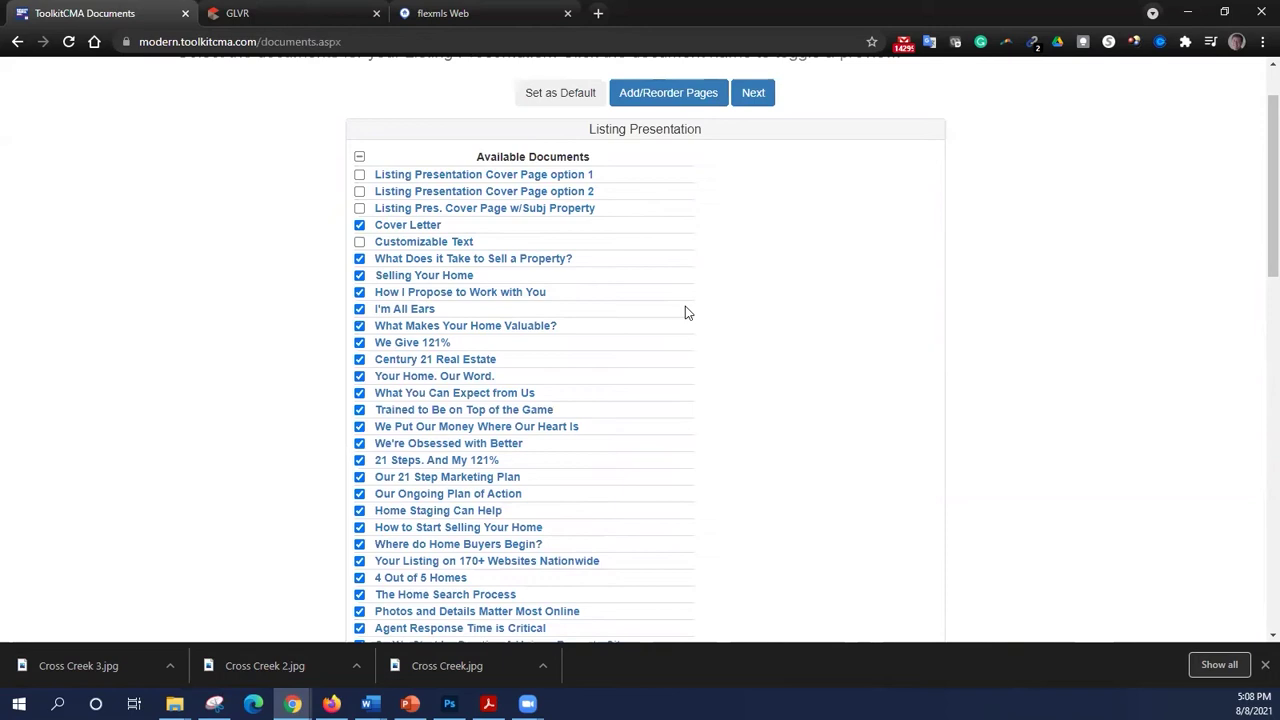
pyautogui.scroll(-4, 665, 268)
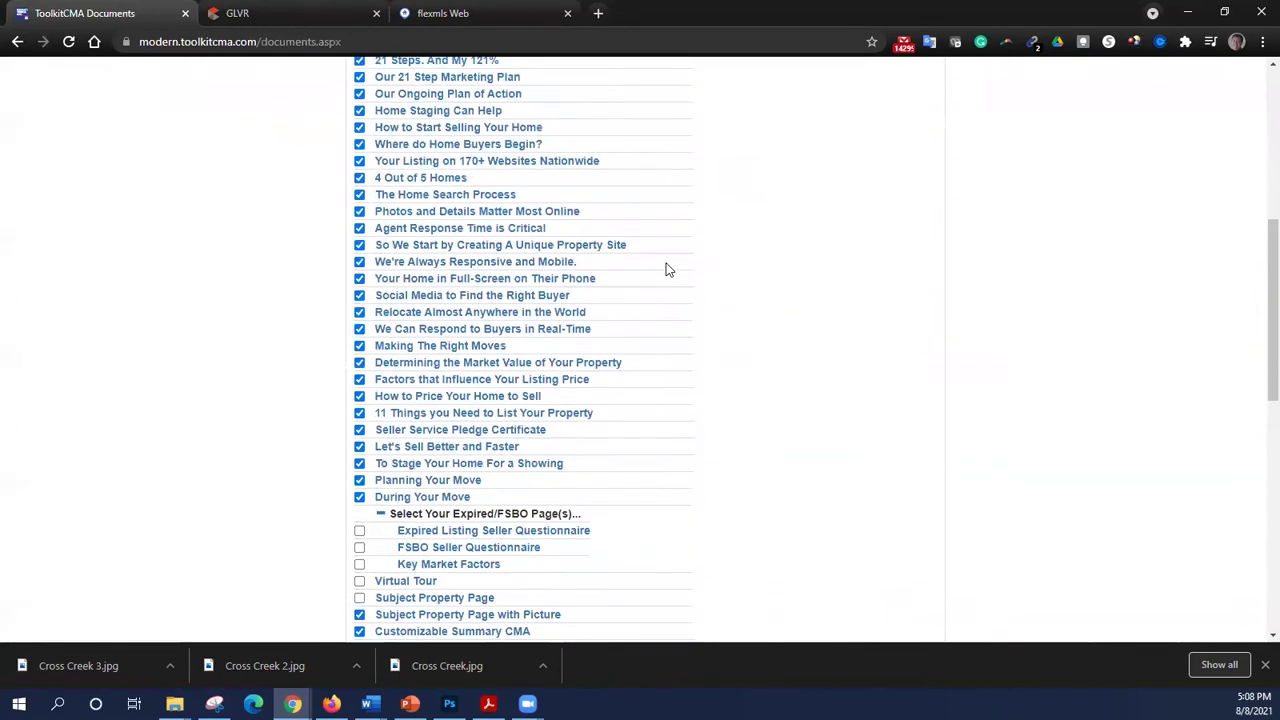
pyautogui.scroll(-6, 668, 270)
pyautogui.scroll(-1, 666, 269)
pyautogui.scroll(7, 666, 269)
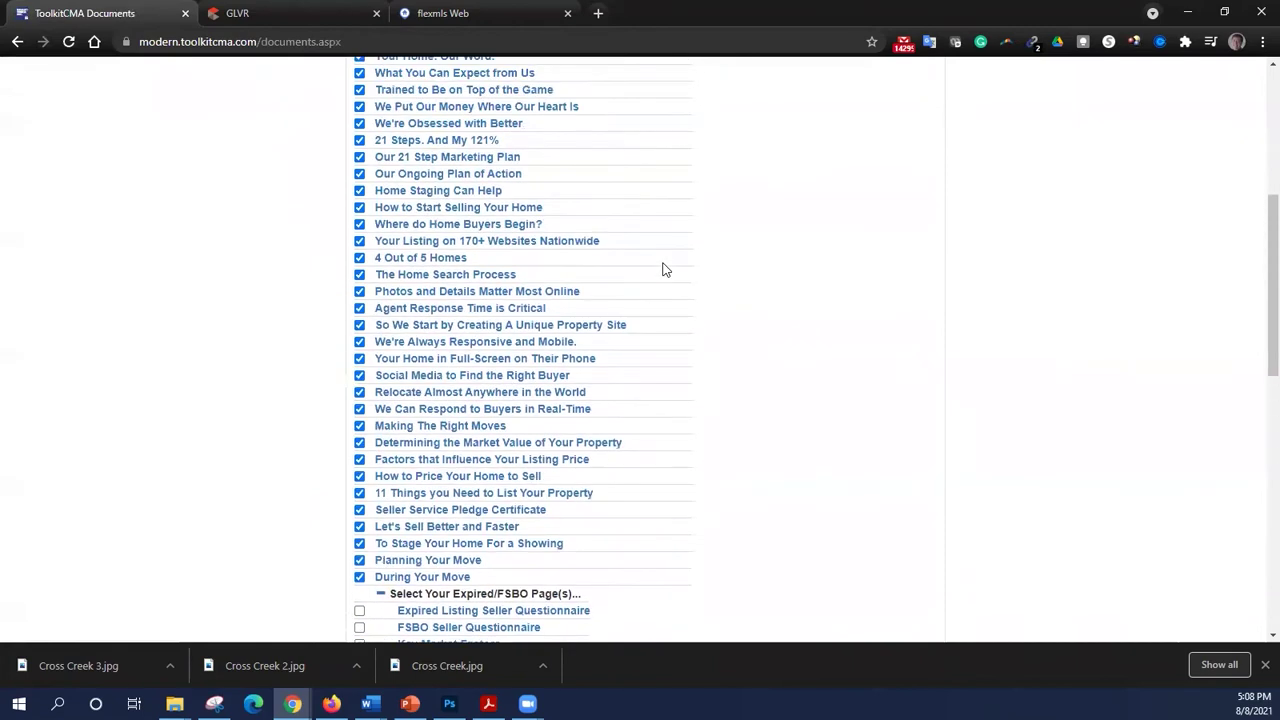
pyautogui.scroll(3, 665, 268)
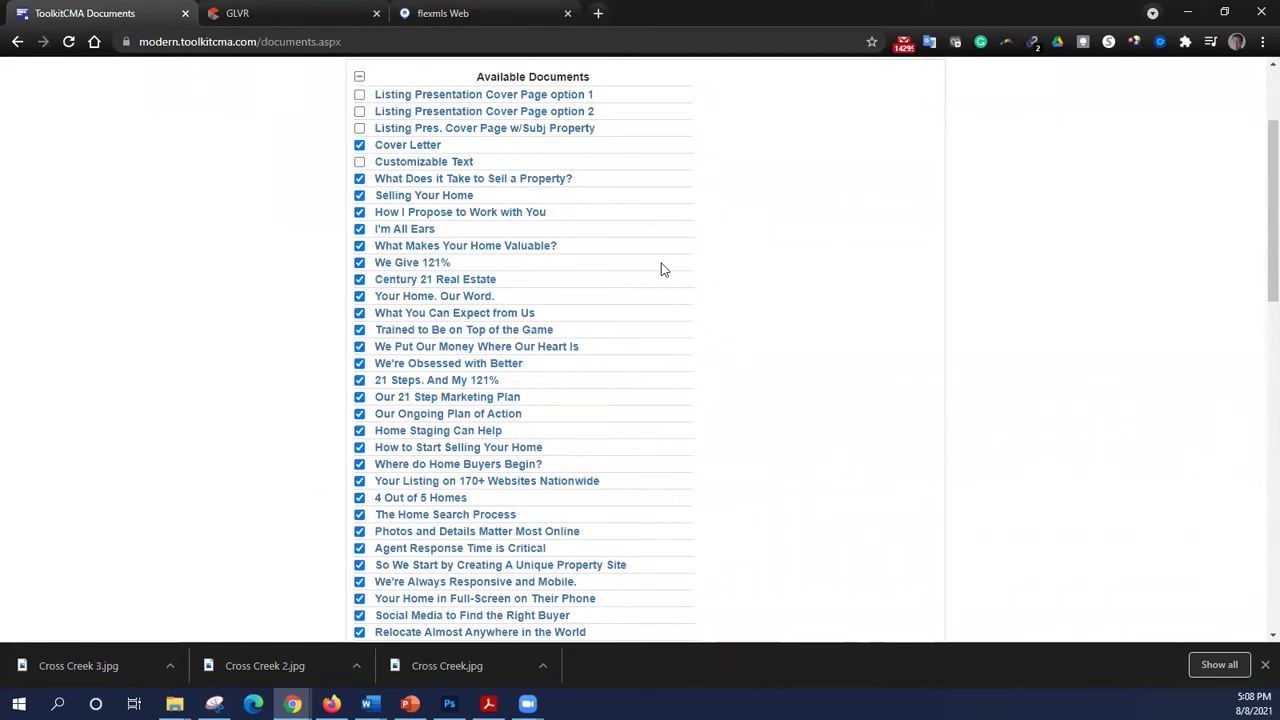
pyautogui.scroll(2, 663, 268)
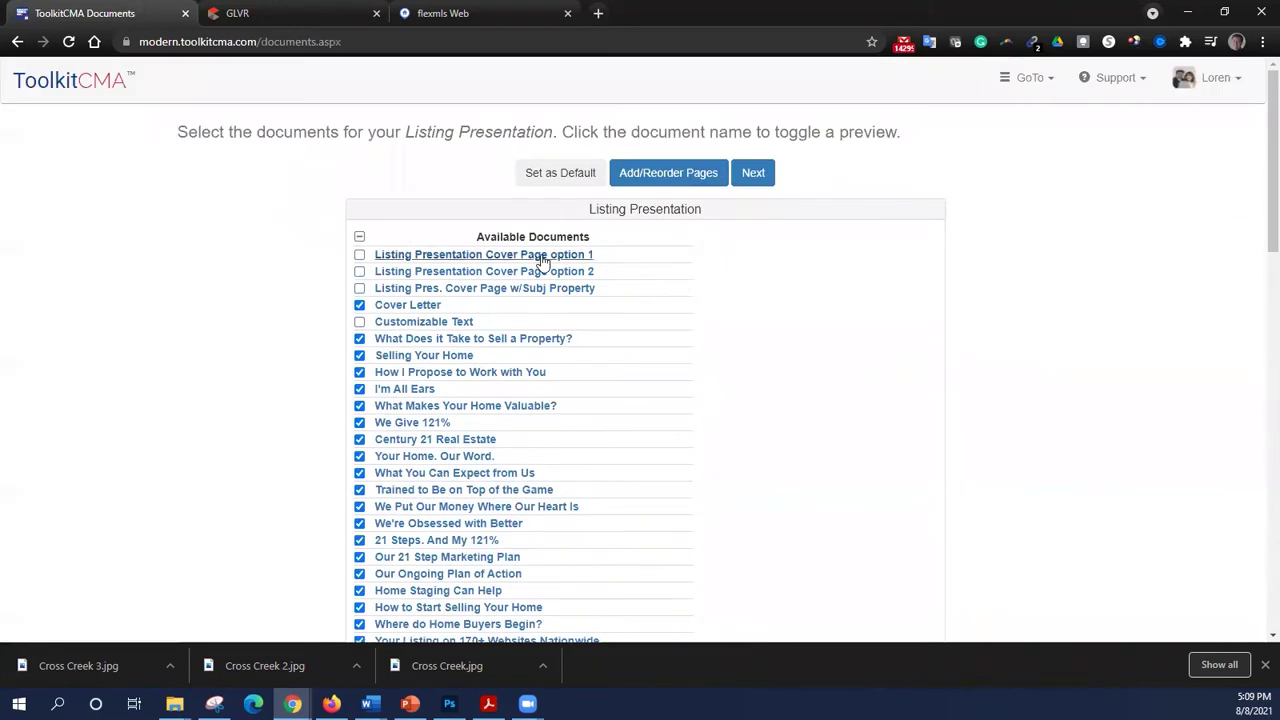
pyautogui.click(487, 374)
pyautogui.scroll(-3, 580, 360)
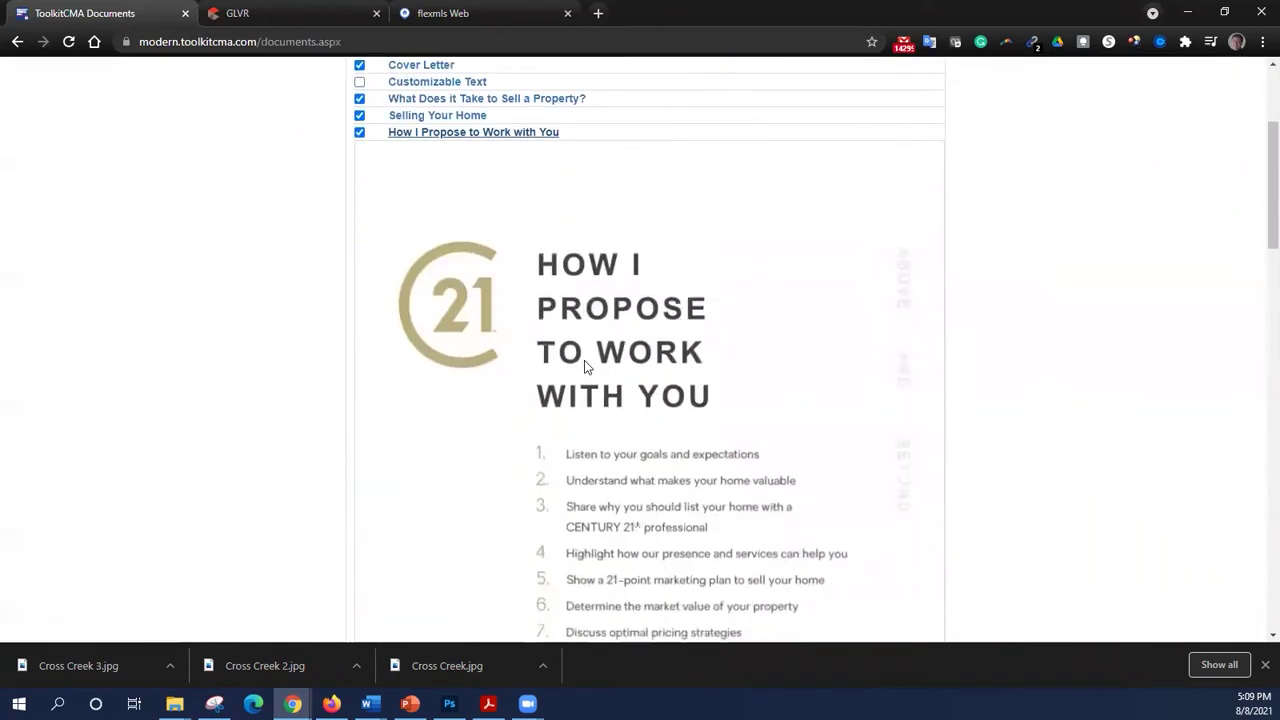
pyautogui.click(496, 134)
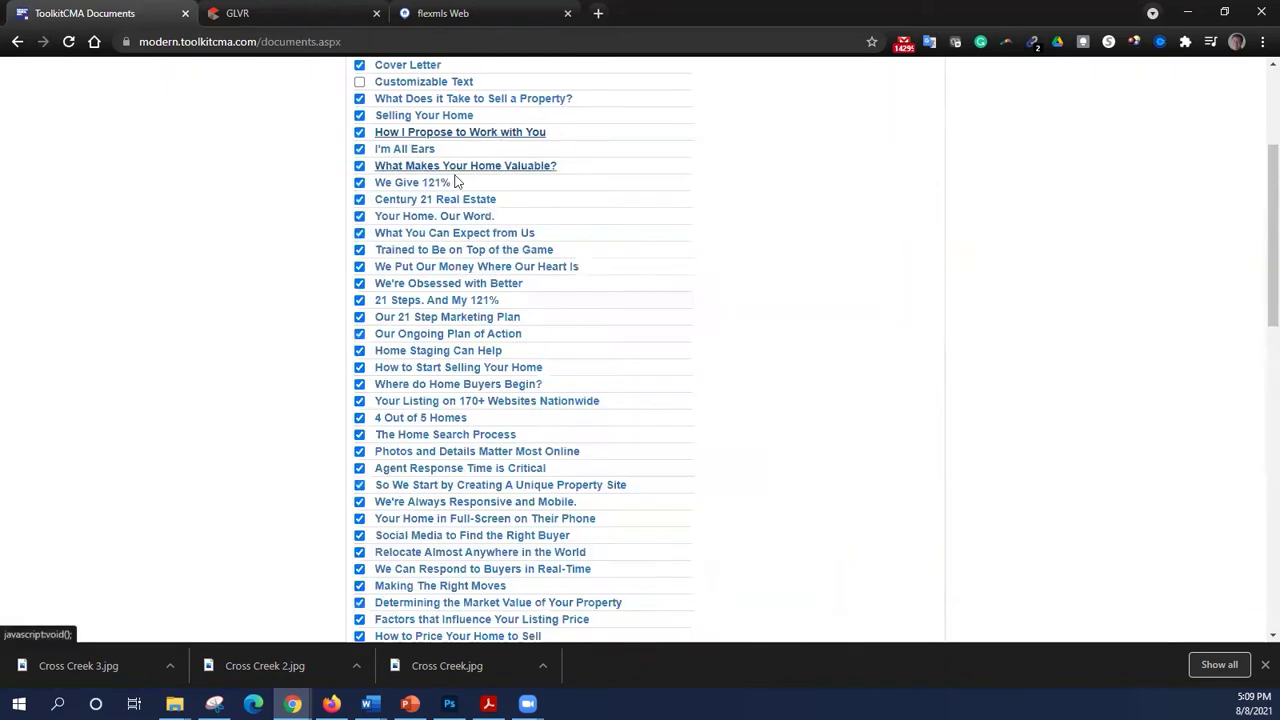
pyautogui.click(449, 118)
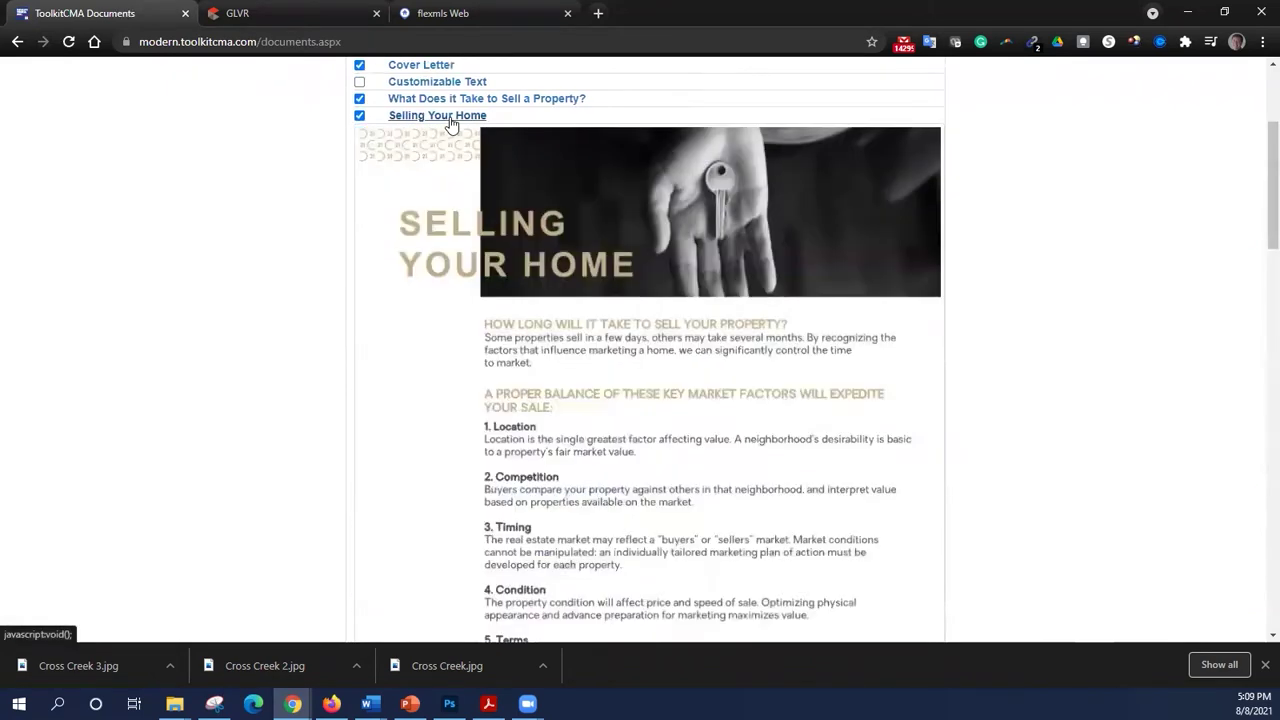
pyautogui.click(449, 118)
pyautogui.scroll(-3, 500, 260)
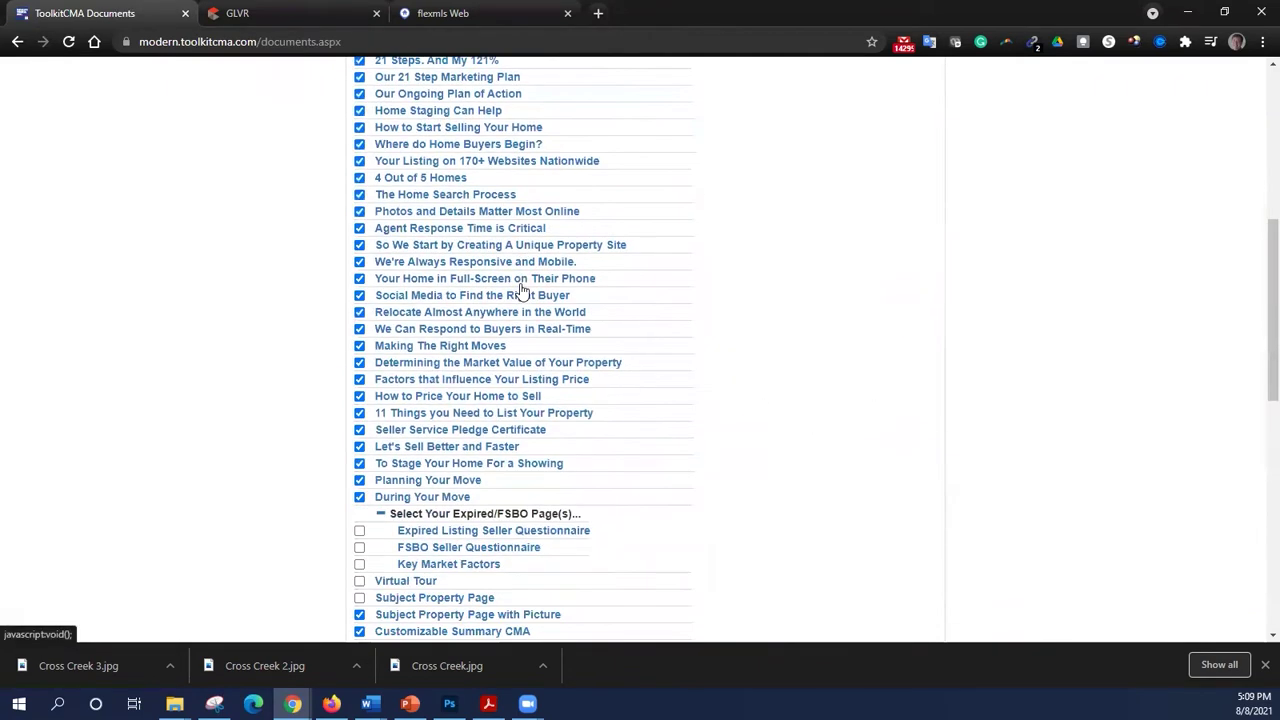
pyautogui.click(441, 180)
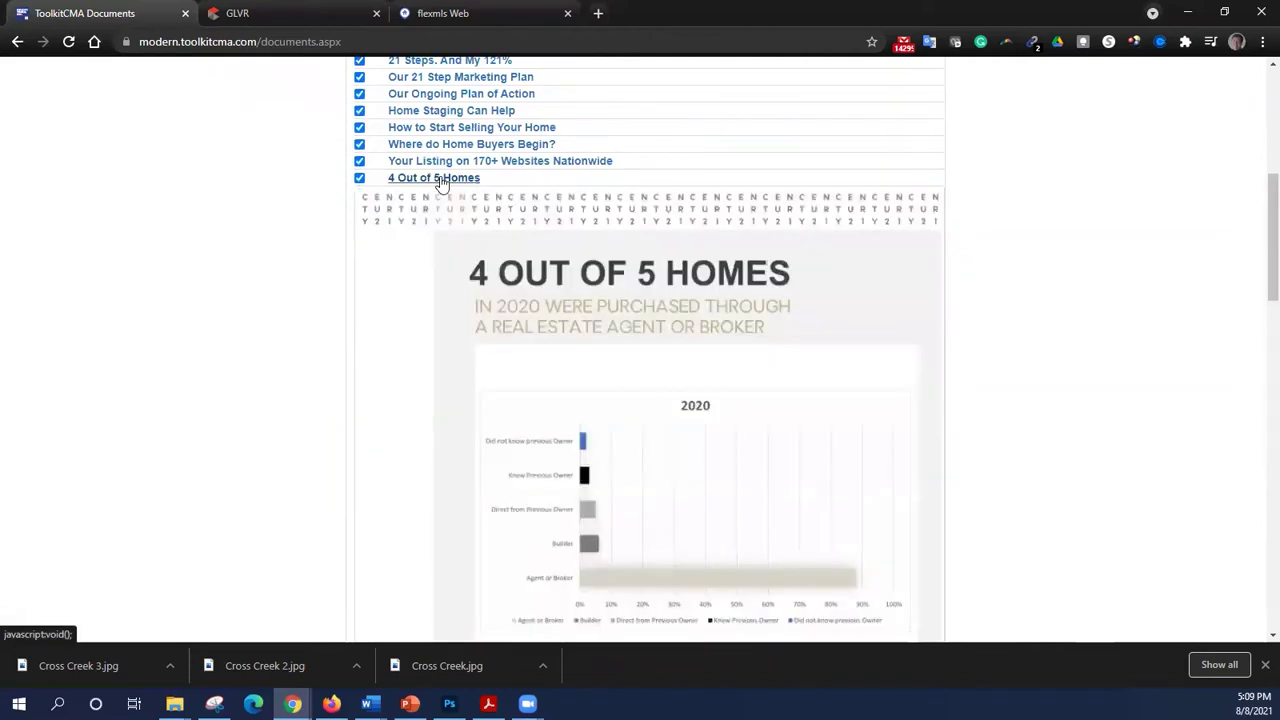
pyautogui.click(441, 180)
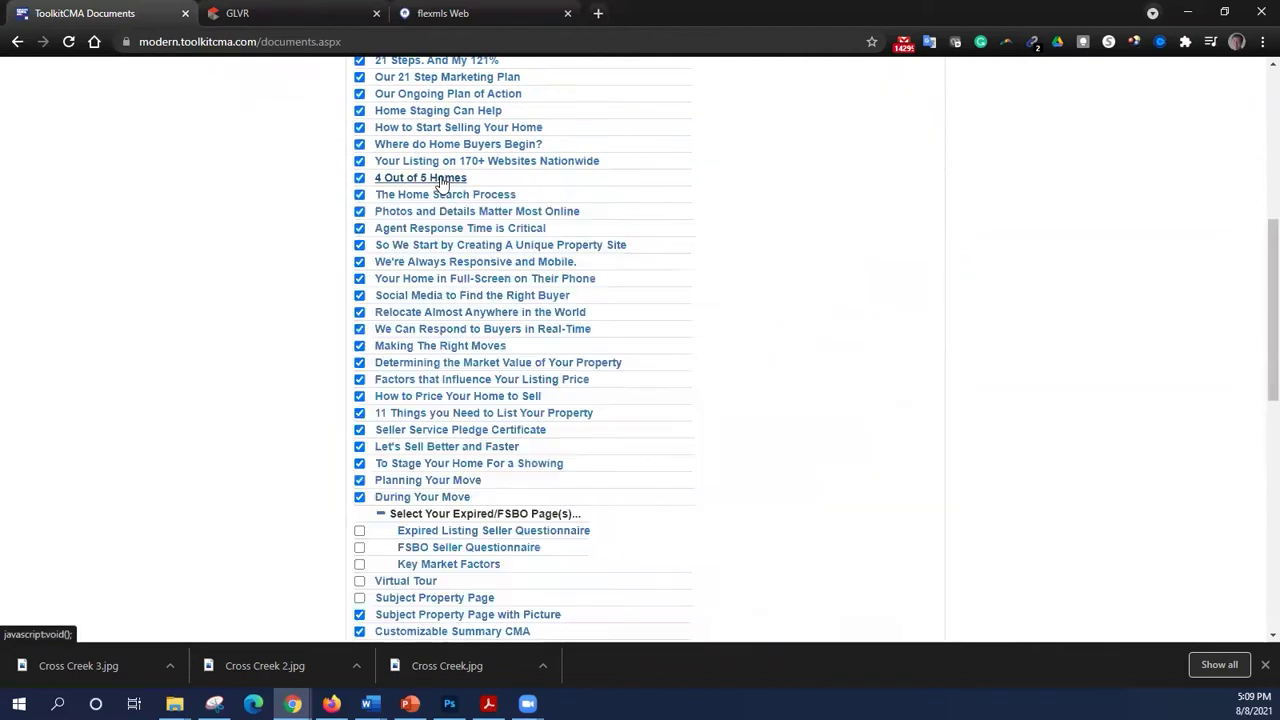
pyautogui.click(473, 163)
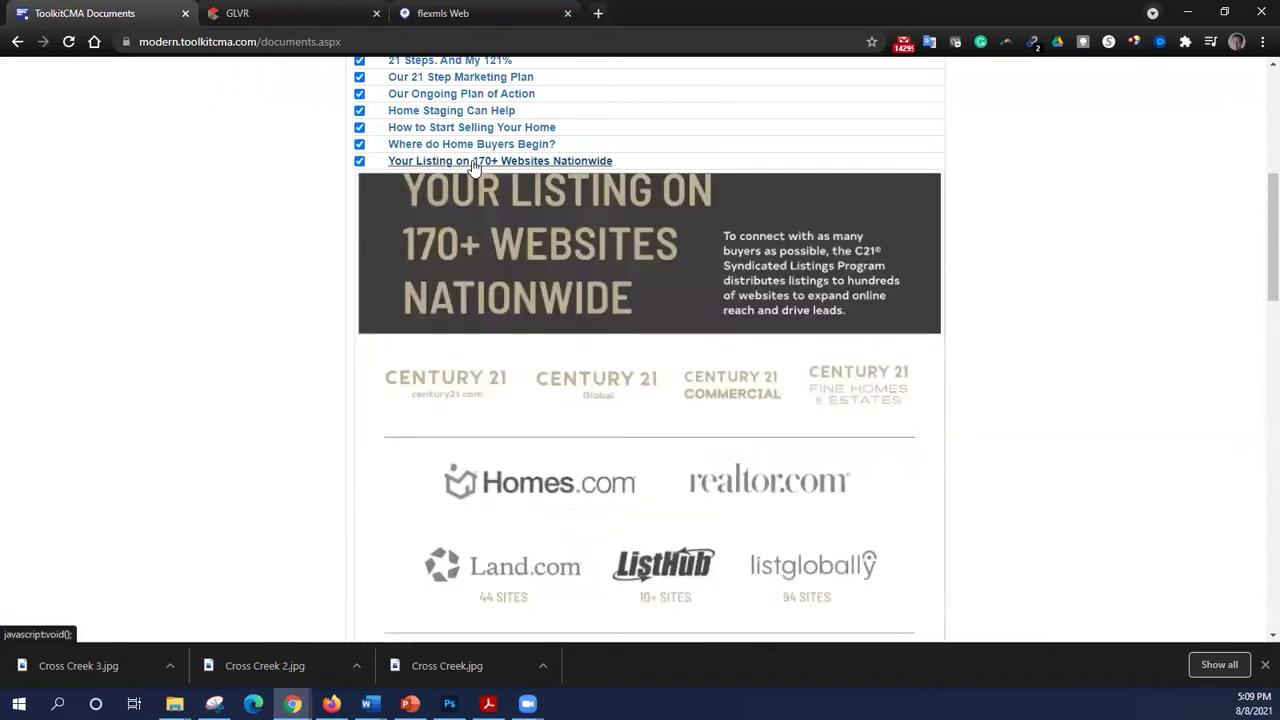
pyautogui.click(473, 163)
pyautogui.scroll(-2, 478, 170)
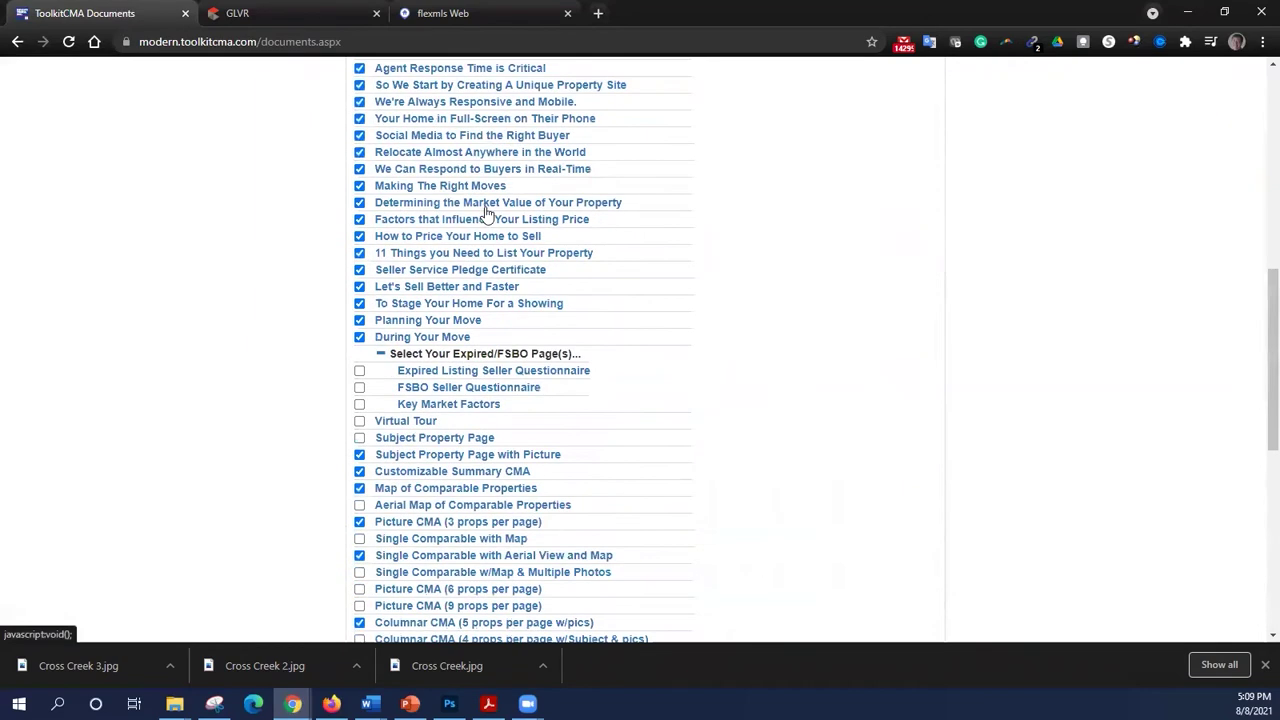
pyautogui.click(505, 155)
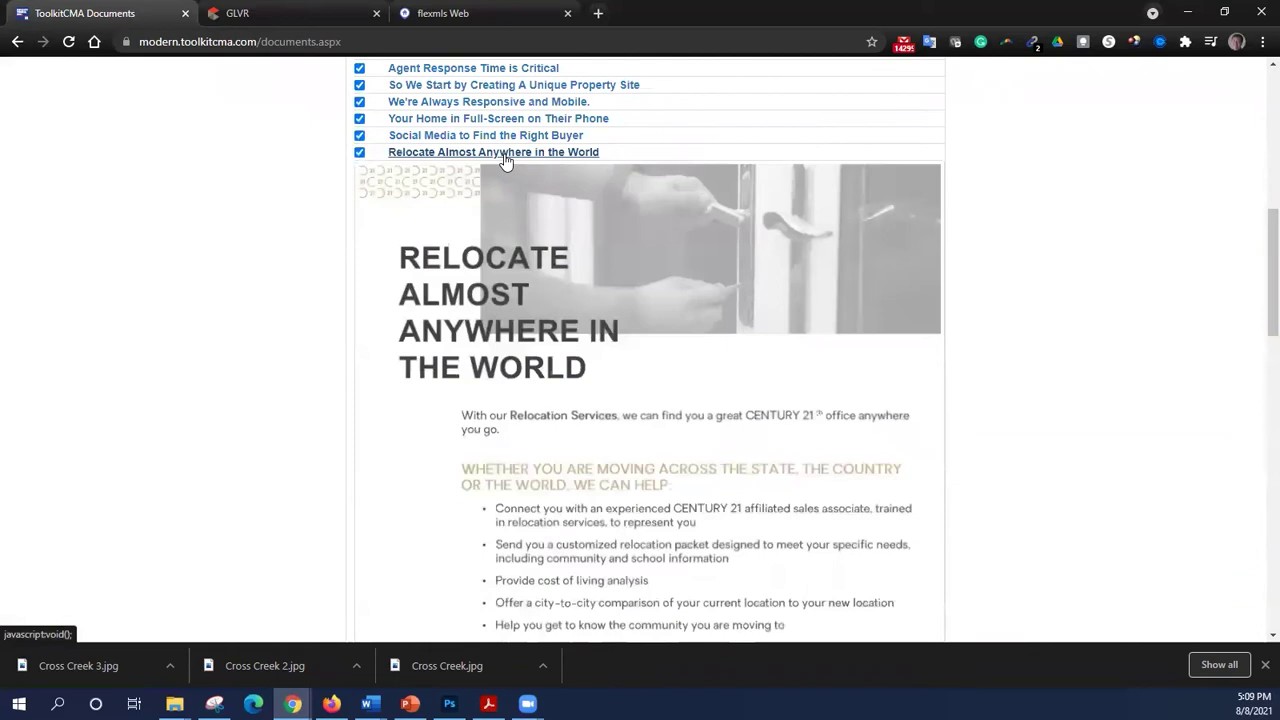
pyautogui.click(505, 155)
pyautogui.scroll(-1, 529, 245)
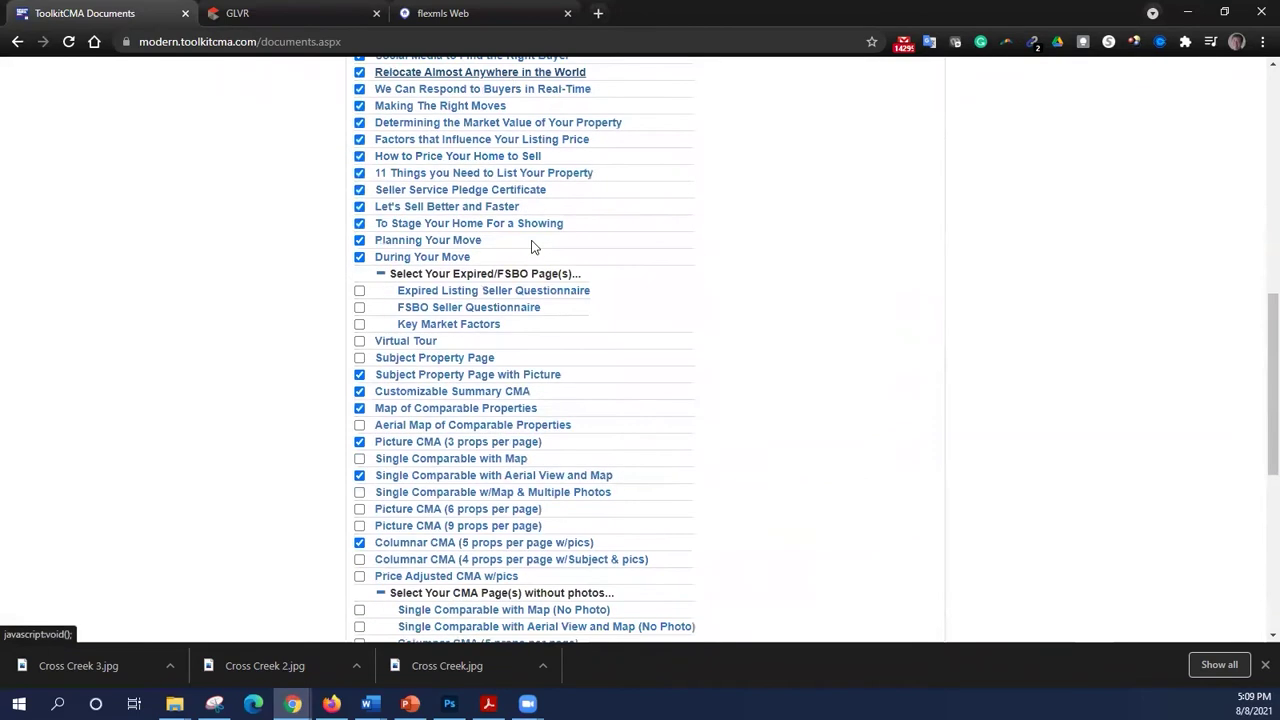
pyautogui.scroll(-2, 531, 246)
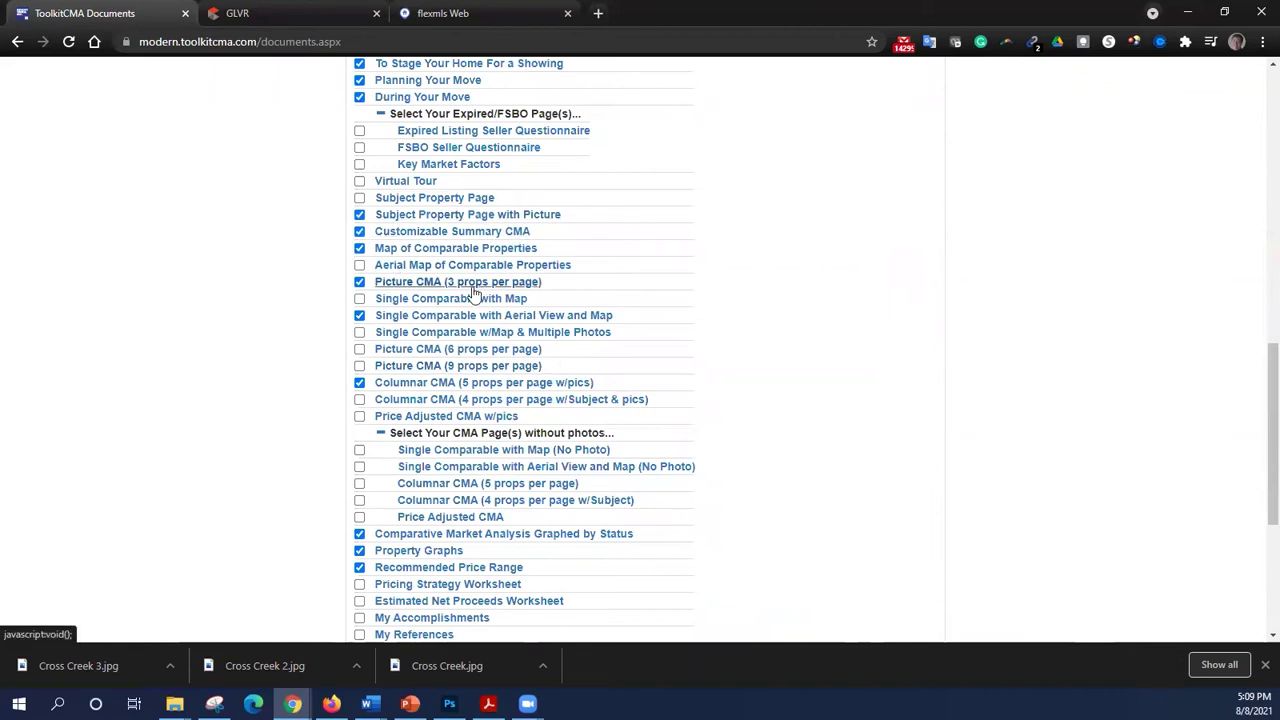
pyautogui.scroll(7, 640, 337)
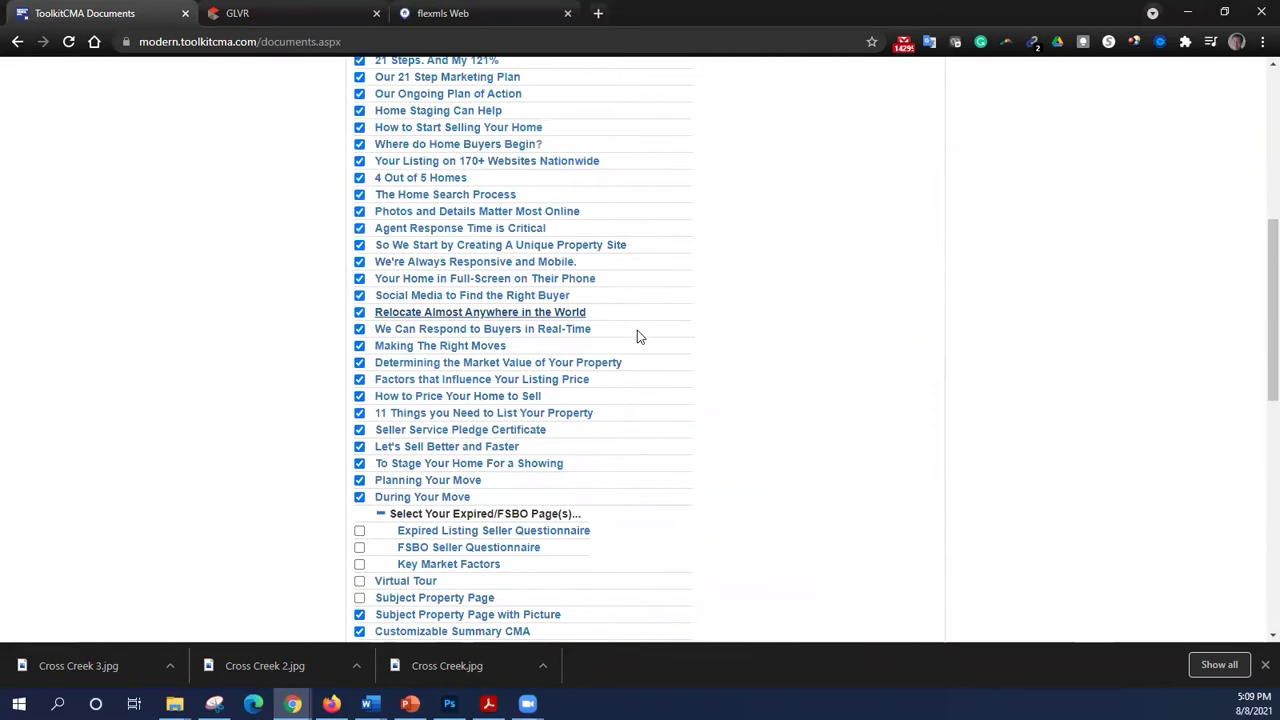
pyautogui.scroll(2, 637, 328)
# - Deselect all documents, then tick Subject Property Page with Picture and Aerial Map of Comparable Properties
pyautogui.click(360, 237)
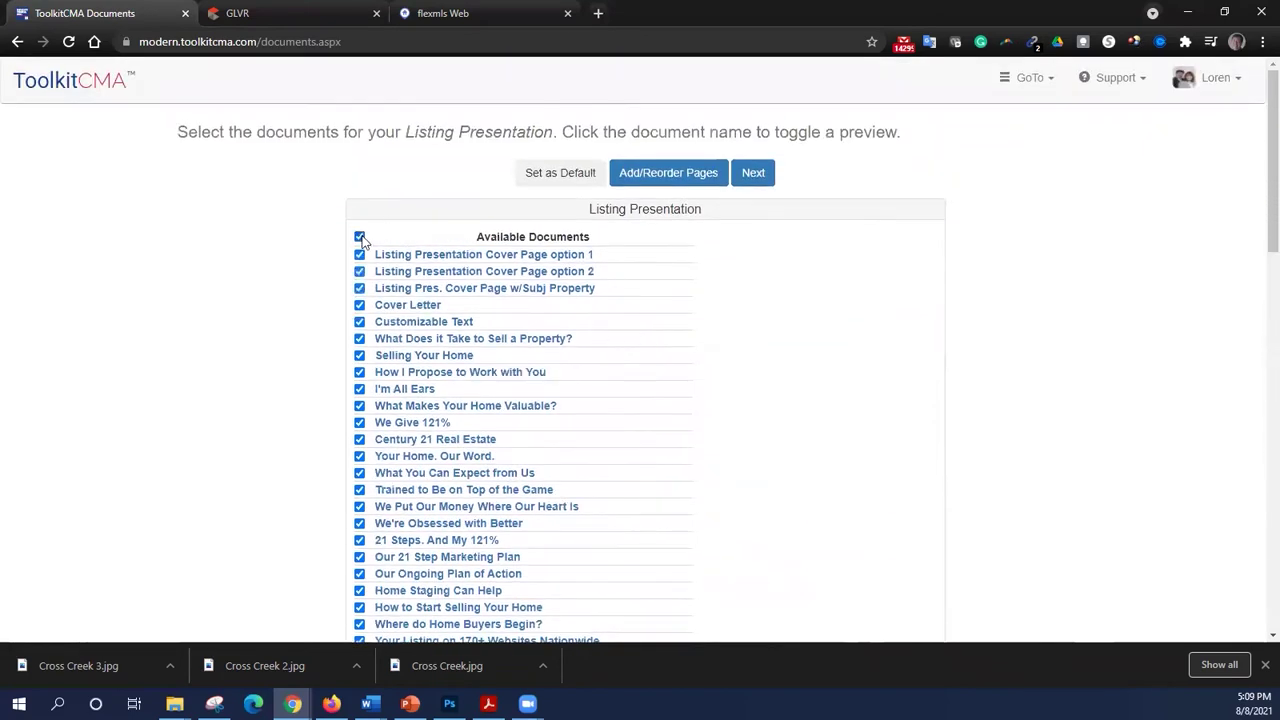
pyautogui.click(360, 237)
pyautogui.scroll(-6, 307, 291)
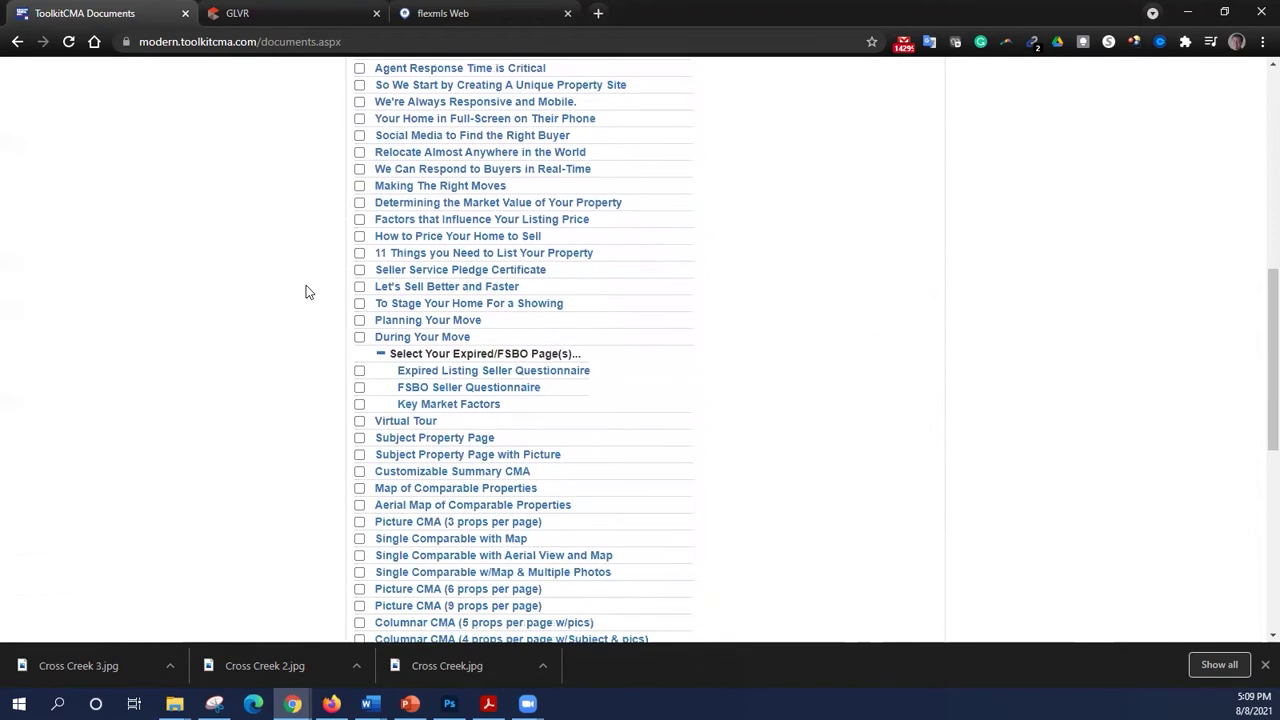
pyautogui.scroll(-1, 307, 291)
pyautogui.scroll(-1, 306, 285)
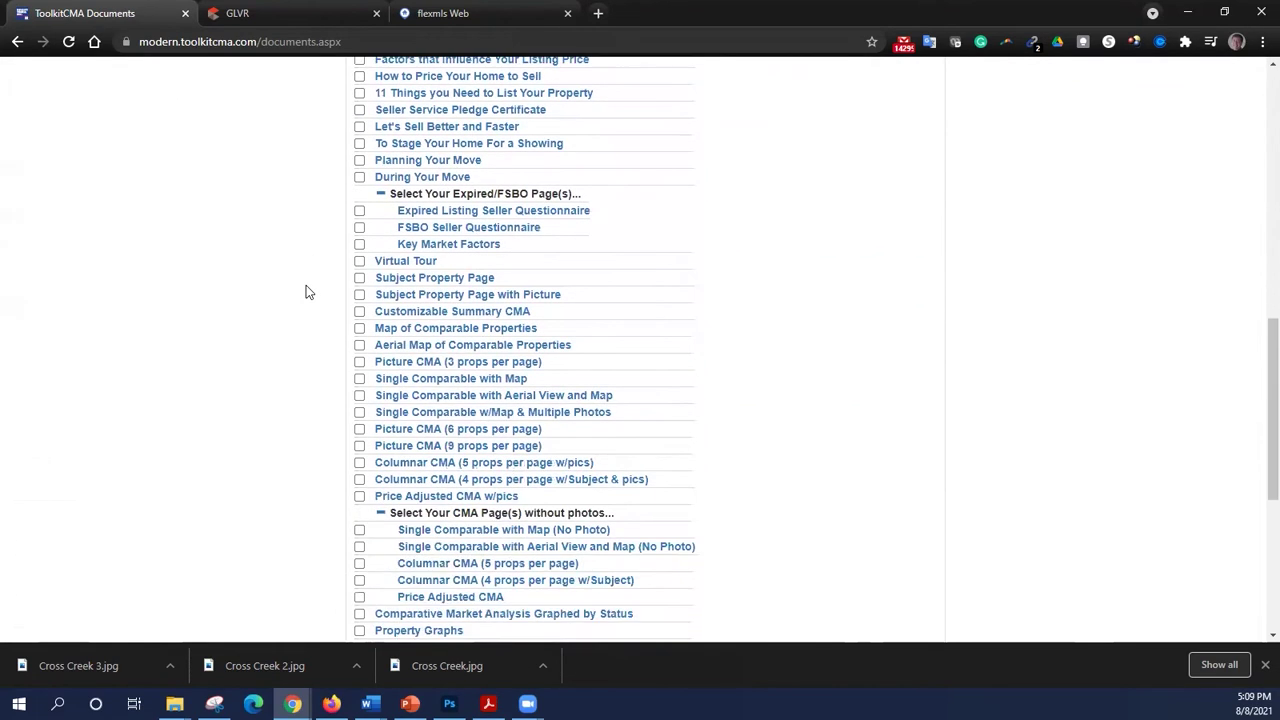
pyautogui.click(360, 296)
pyautogui.click(360, 346)
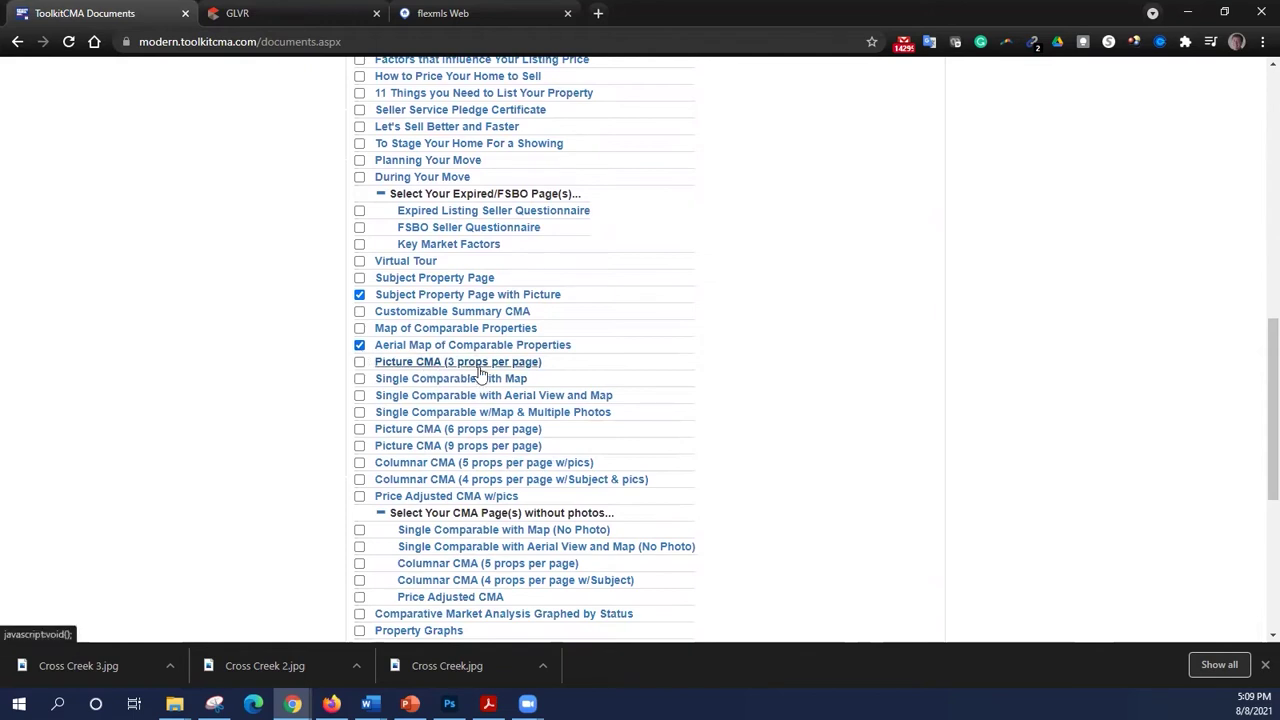
pyautogui.scroll(-2, 513, 240)
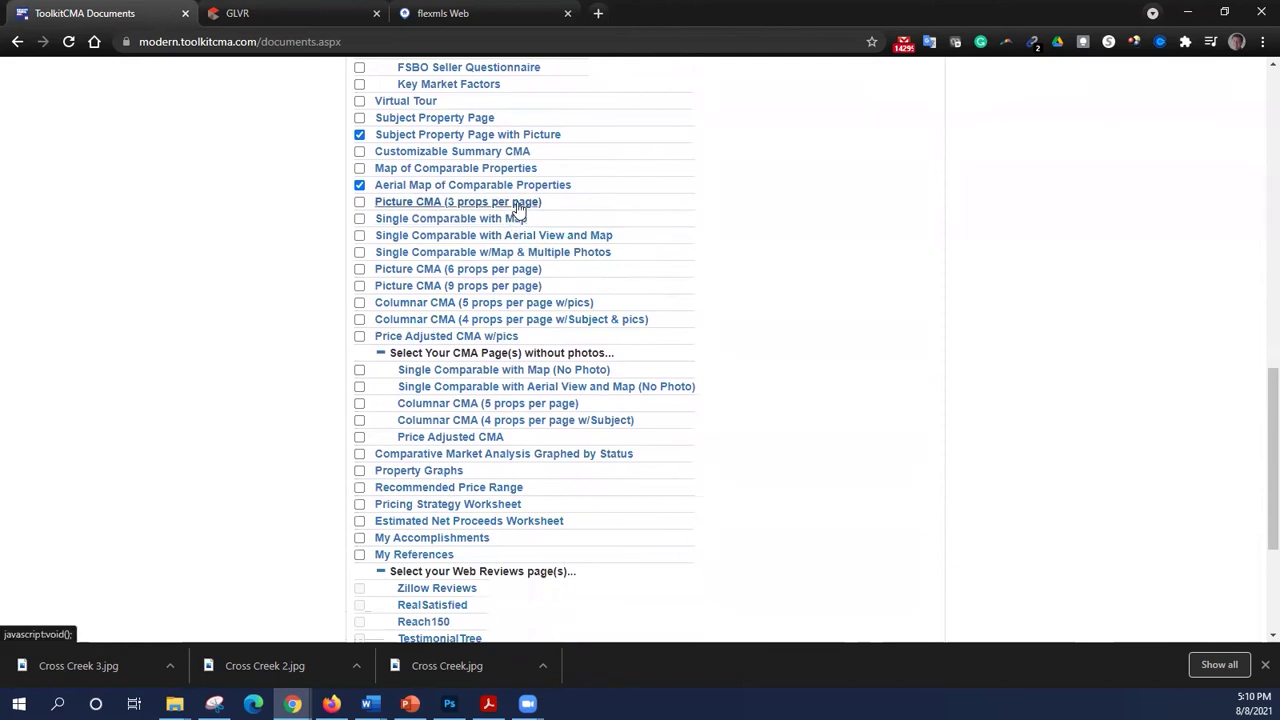
pyautogui.click(519, 203)
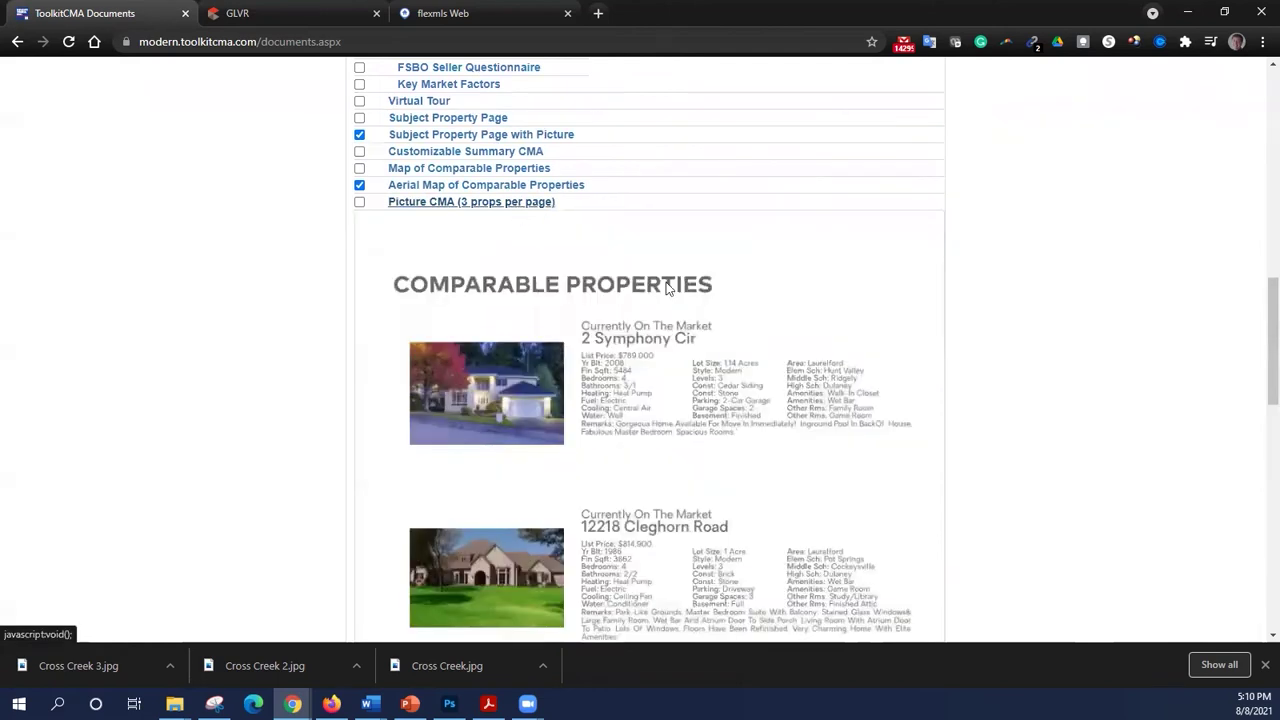
pyautogui.scroll(-4, 697, 303)
pyautogui.scroll(4, 697, 303)
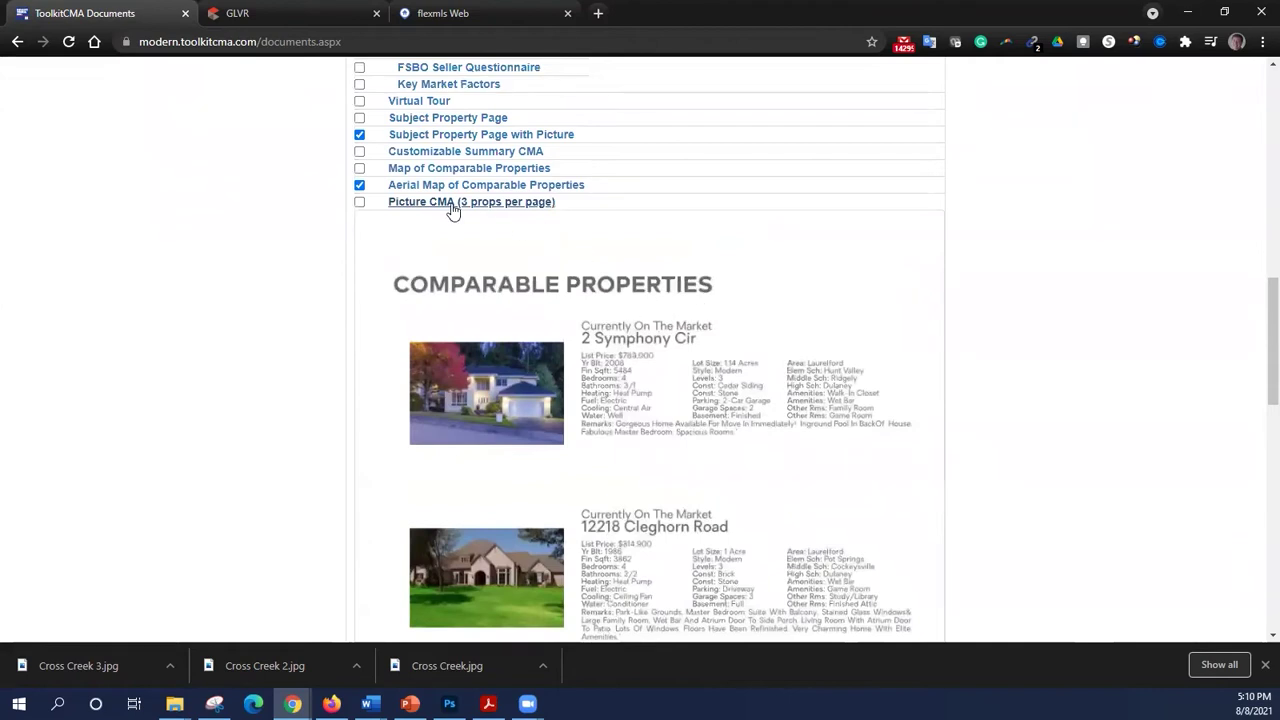
pyautogui.click(452, 203)
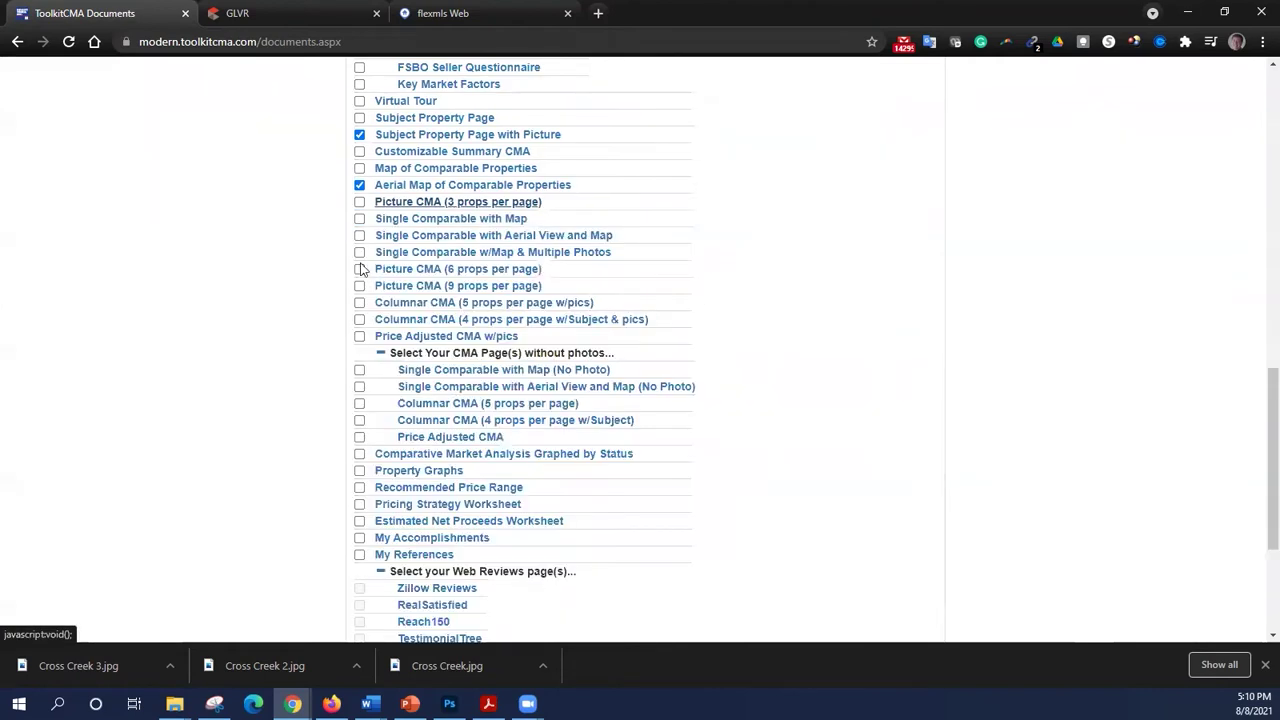
pyautogui.click(447, 238)
pyautogui.scroll(-3, 743, 363)
pyautogui.scroll(-3, 740, 364)
pyautogui.scroll(2, 737, 355)
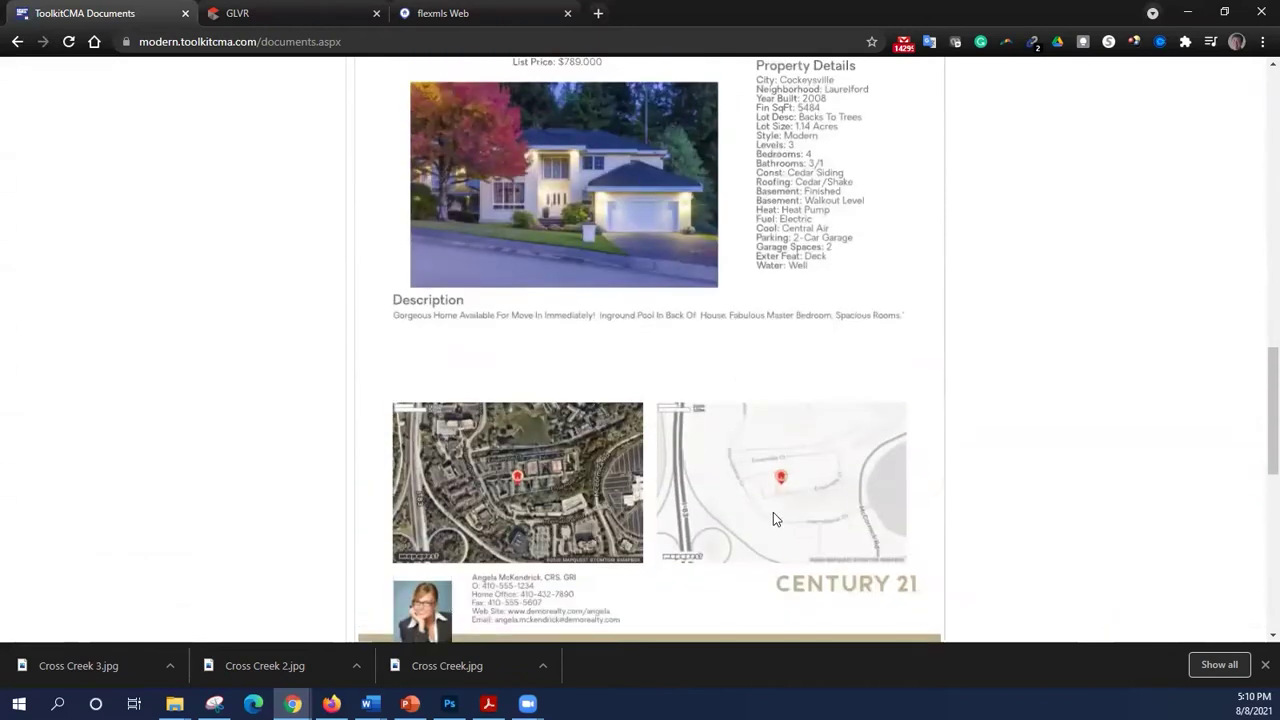
pyautogui.scroll(3, 773, 509)
pyautogui.click(522, 237)
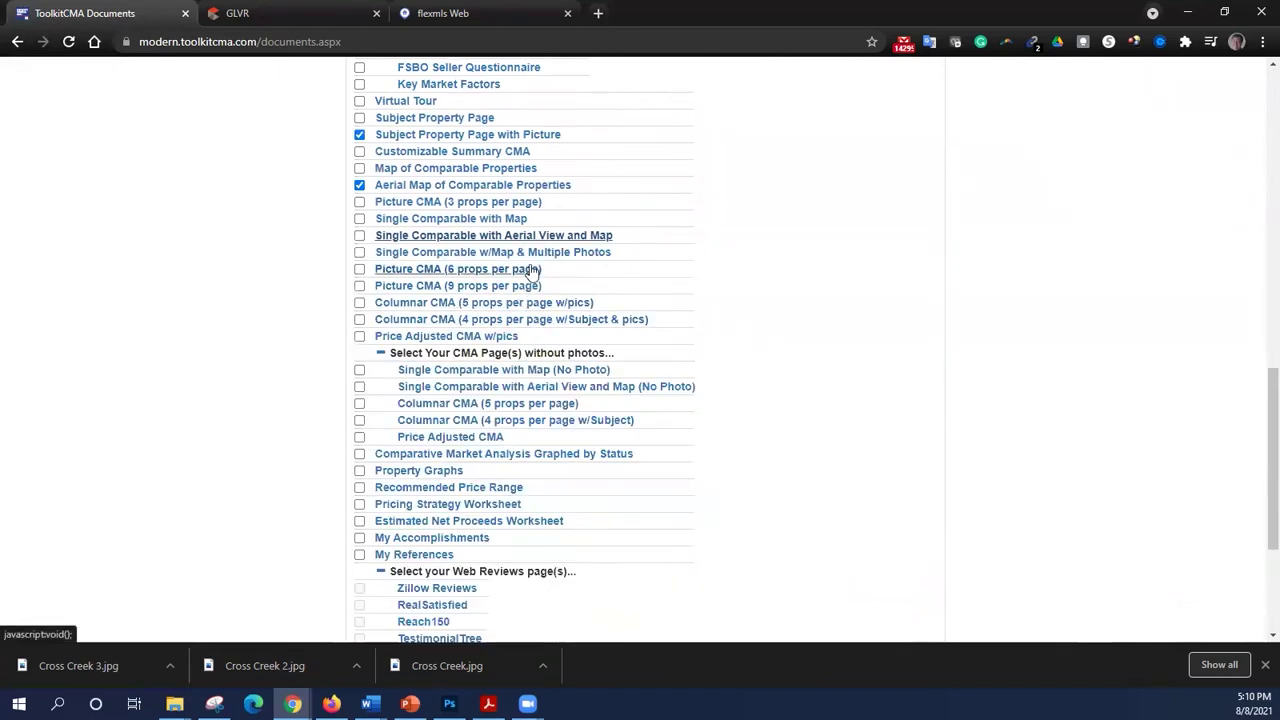
pyautogui.click(543, 256)
pyautogui.scroll(-3, 716, 423)
pyautogui.scroll(-3, 715, 423)
pyautogui.scroll(3, 712, 425)
pyautogui.scroll(3, 707, 428)
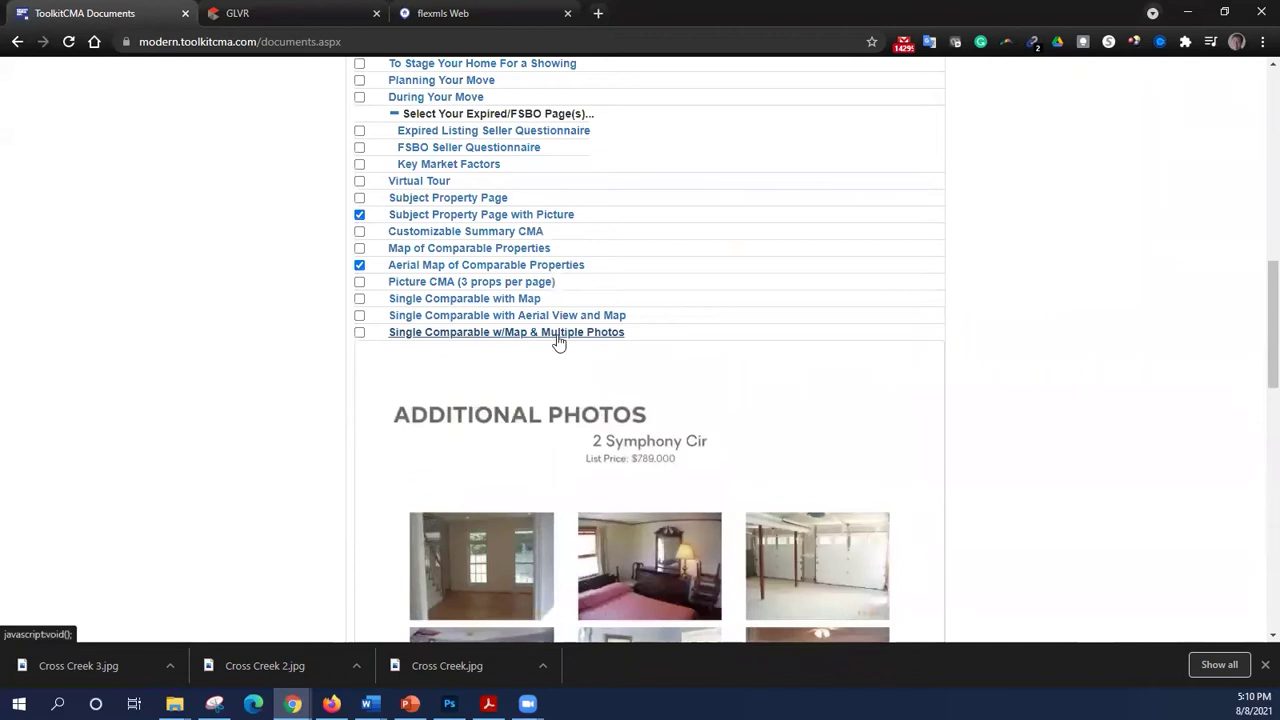
pyautogui.click(558, 339)
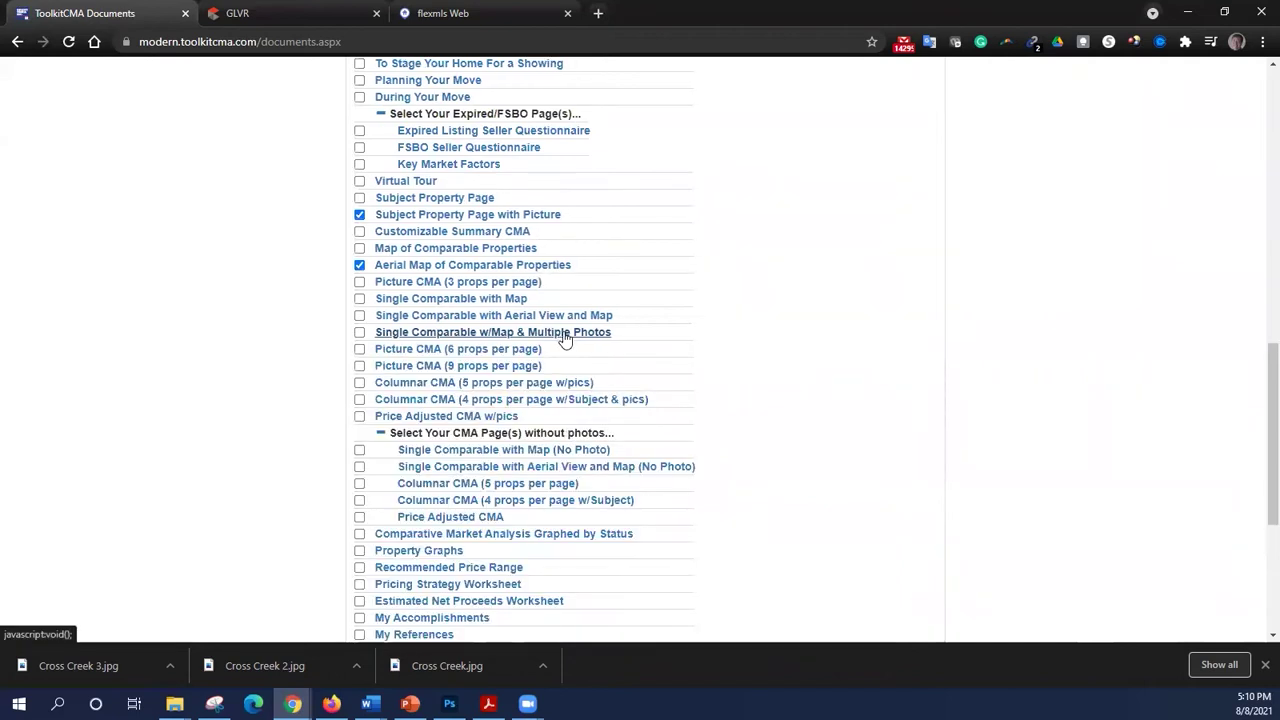
# - Leave Customizable Summary CMA unchecked and tick Picture CMA (3 props per page)
pyautogui.click(359, 231)
pyautogui.click(359, 231)
pyautogui.click(359, 281)
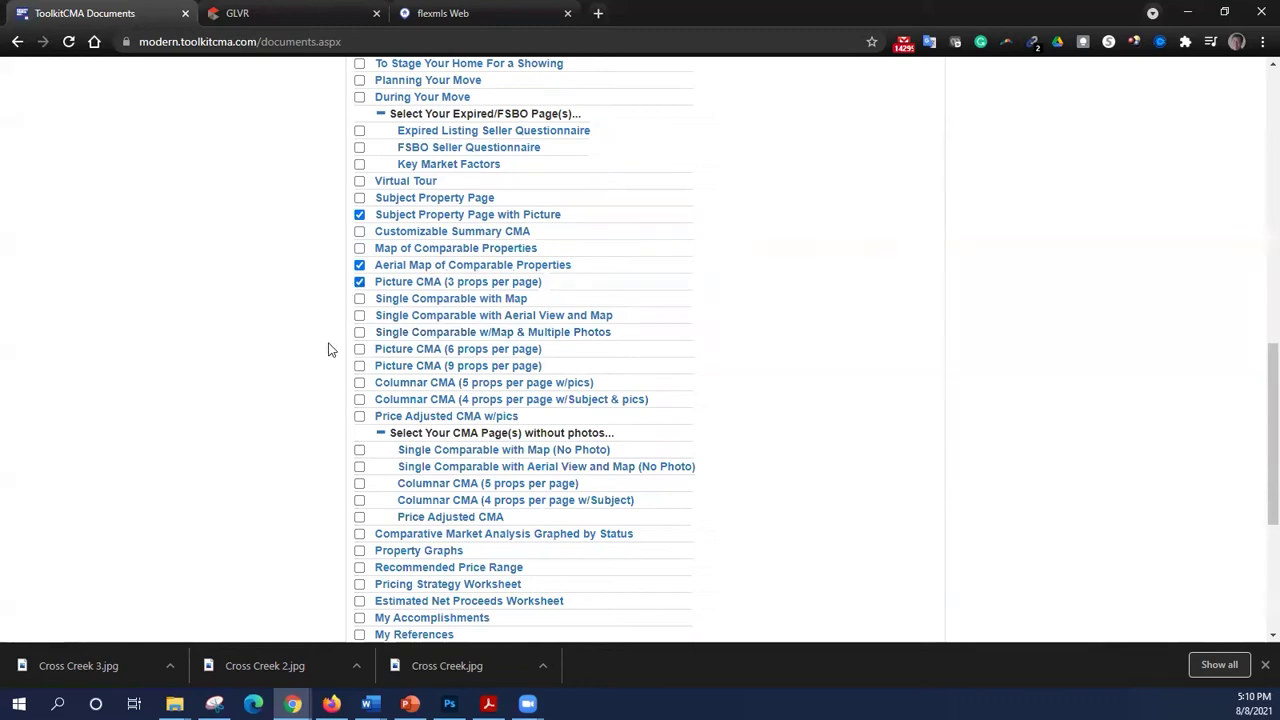
pyautogui.scroll(-1, 328, 349)
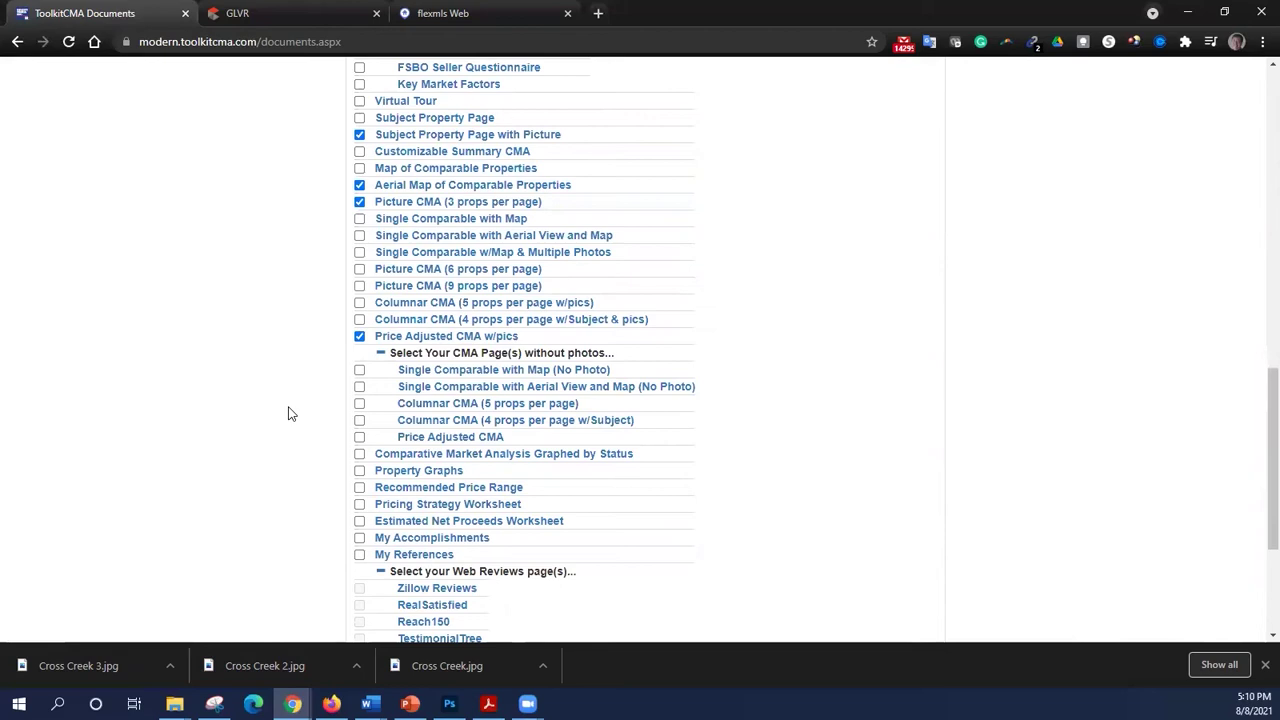
pyautogui.scroll(-1, 288, 414)
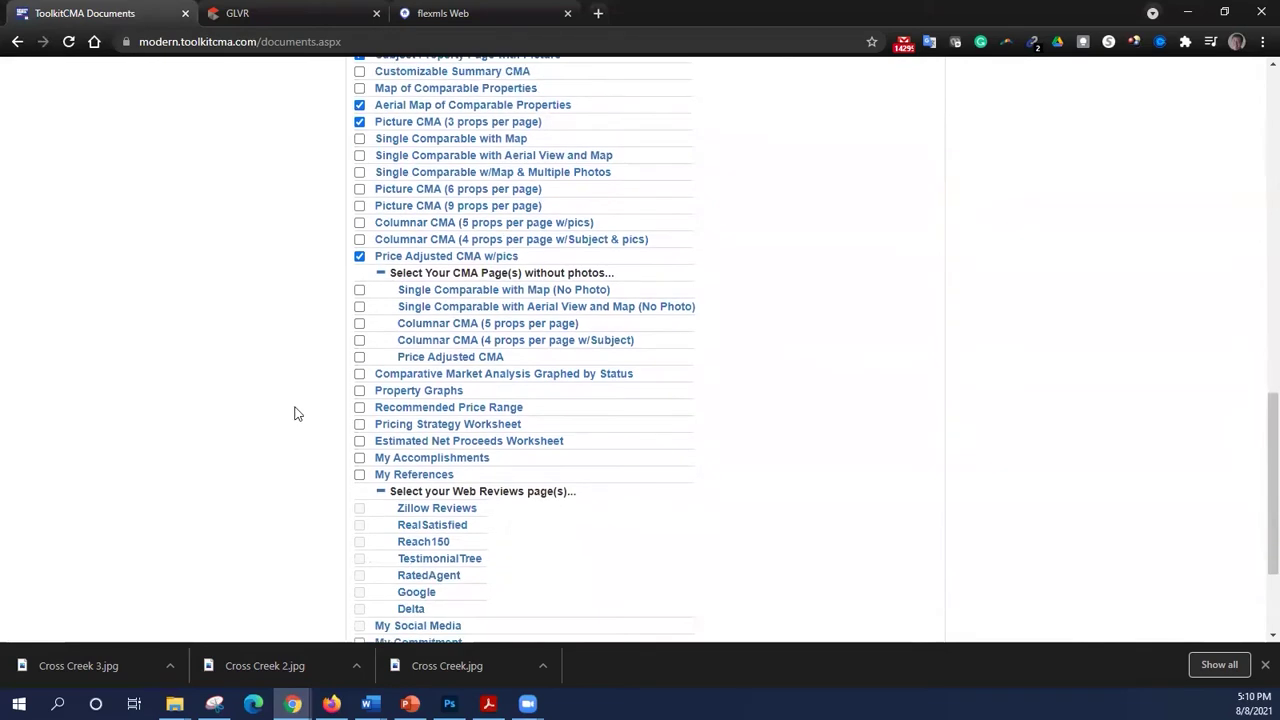
# - Tick Recommended Price Range and return to the top of the documents list
pyautogui.click(359, 409)
pyautogui.scroll(-1, 308, 427)
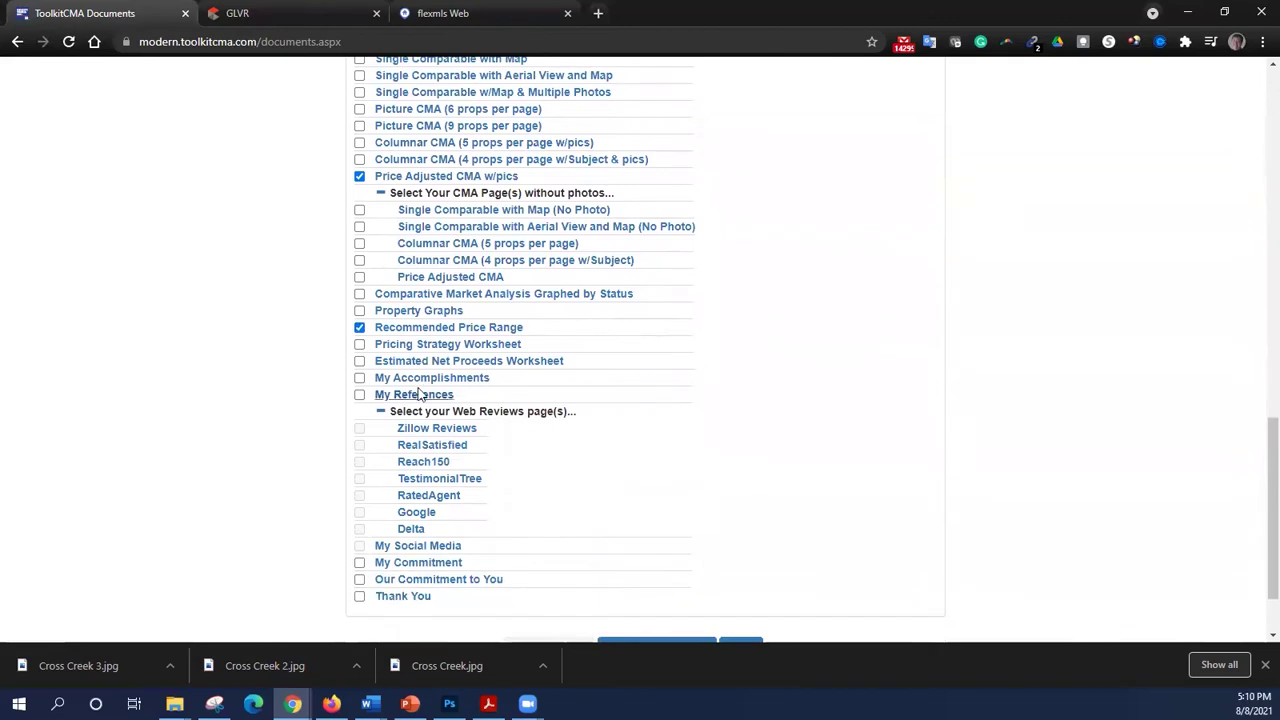
pyautogui.scroll(-1, 477, 557)
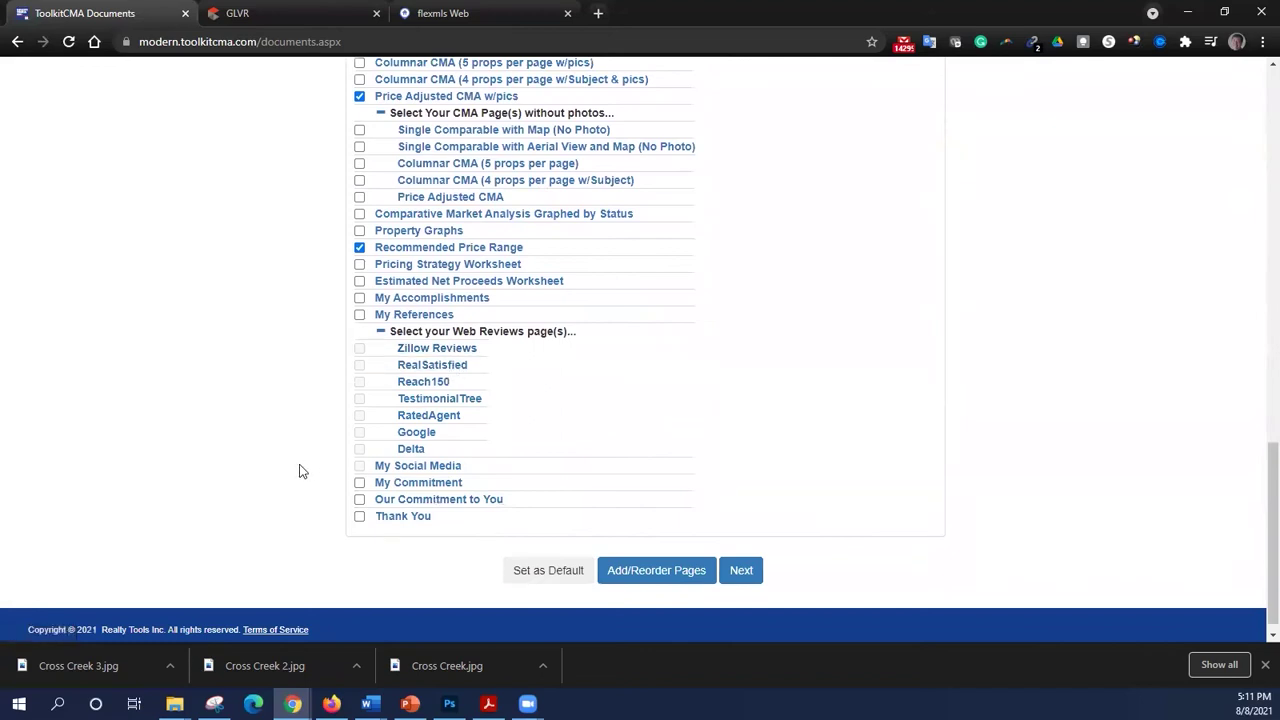
pyautogui.scroll(3, 331, 448)
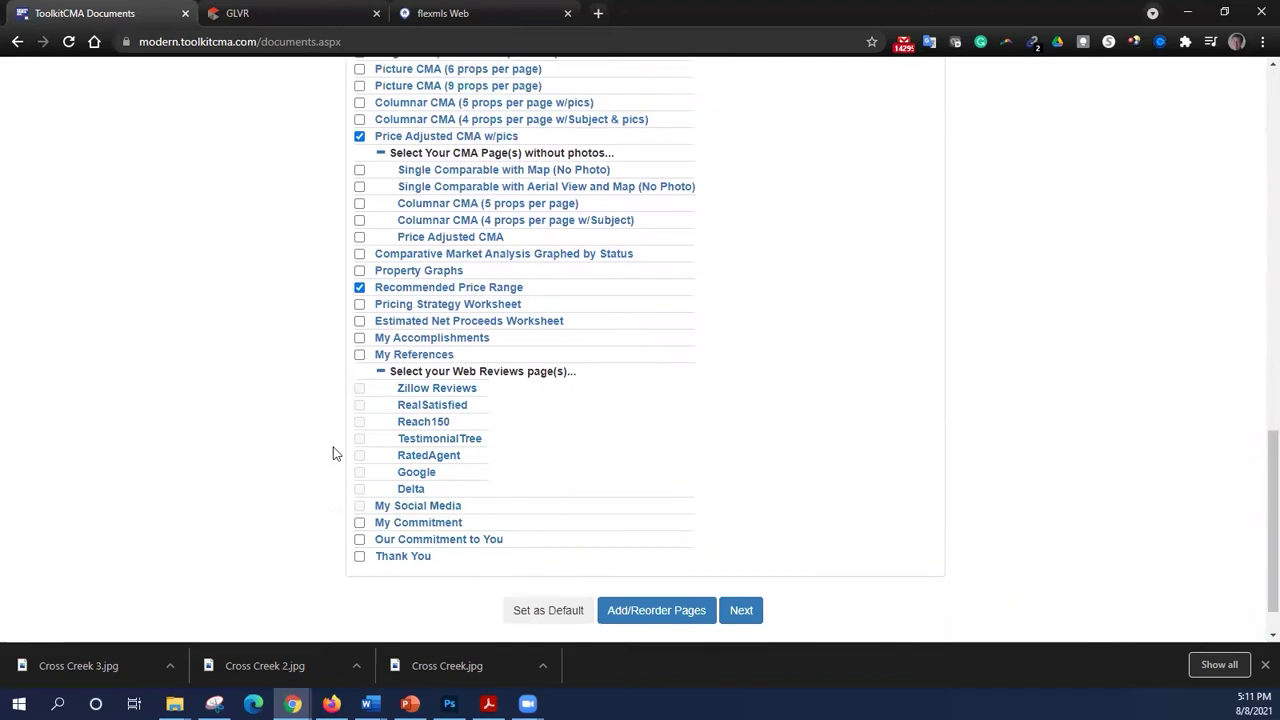
pyautogui.scroll(1, 345, 590)
pyautogui.scroll(-1, 291, 531)
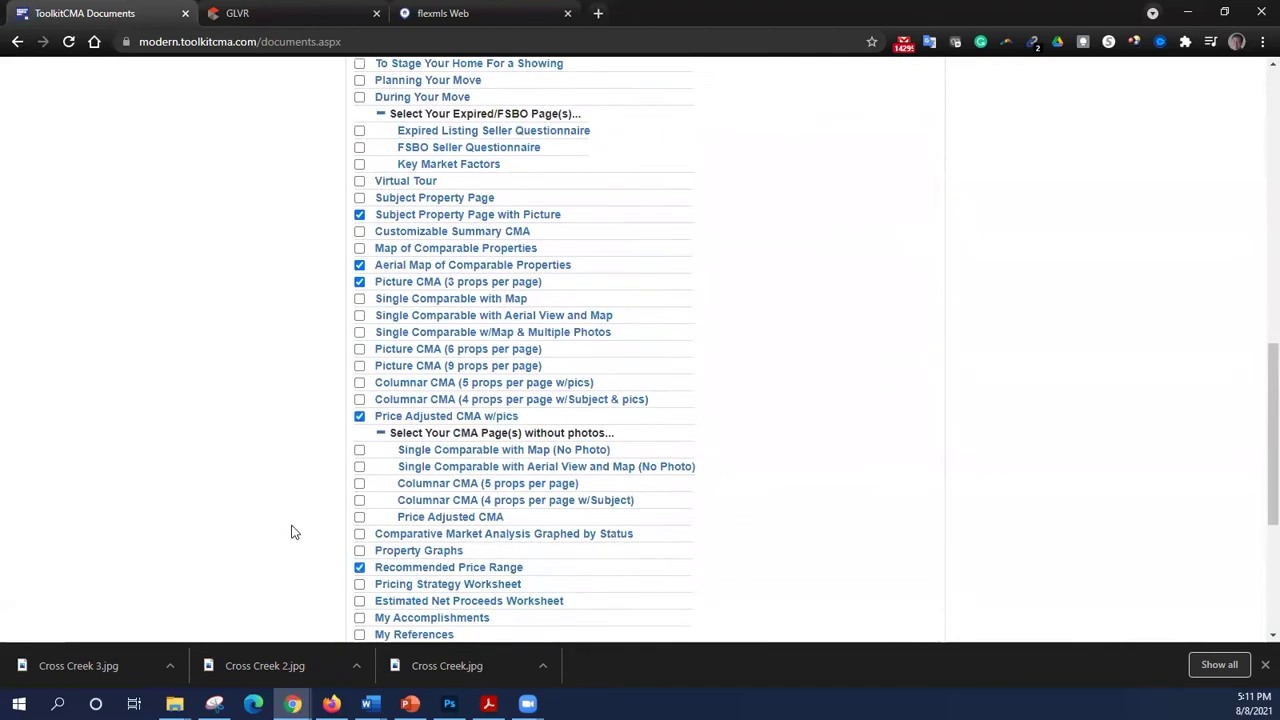
pyautogui.scroll(3, 293, 524)
pyautogui.scroll(6, 291, 520)
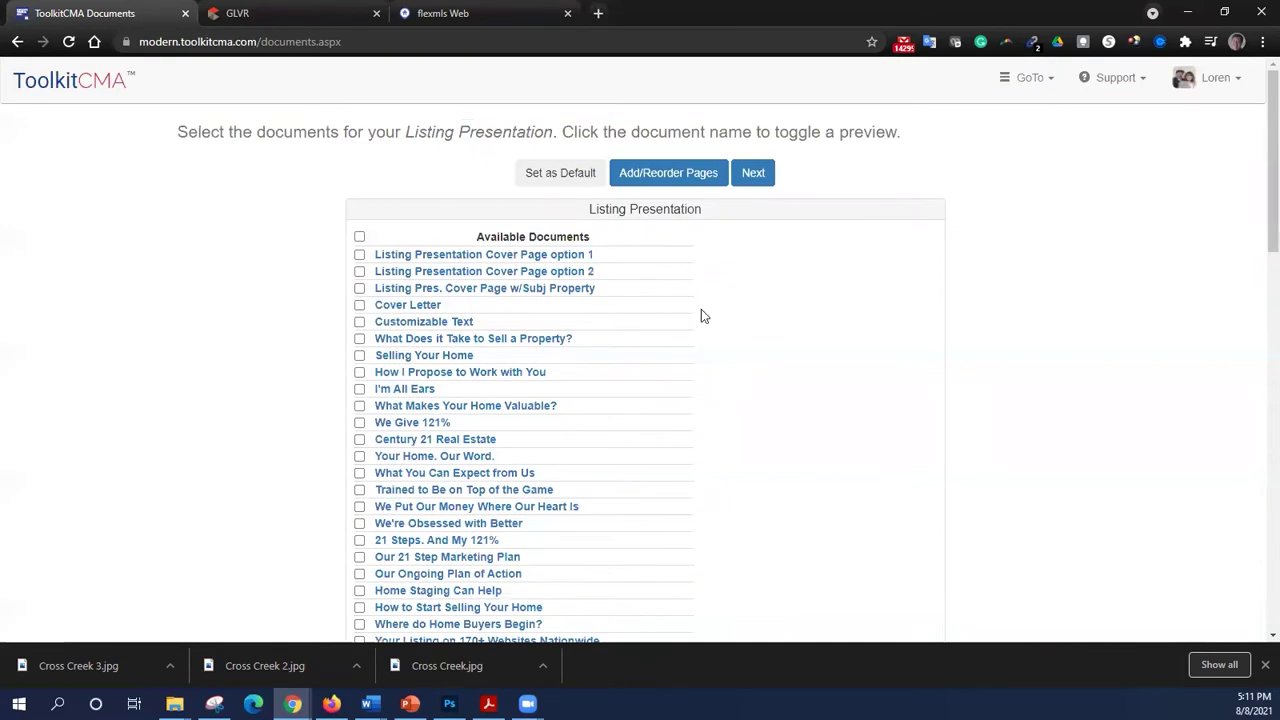
# - Continue to prospect information and enter the prospect's mailing street address
pyautogui.click(755, 178)
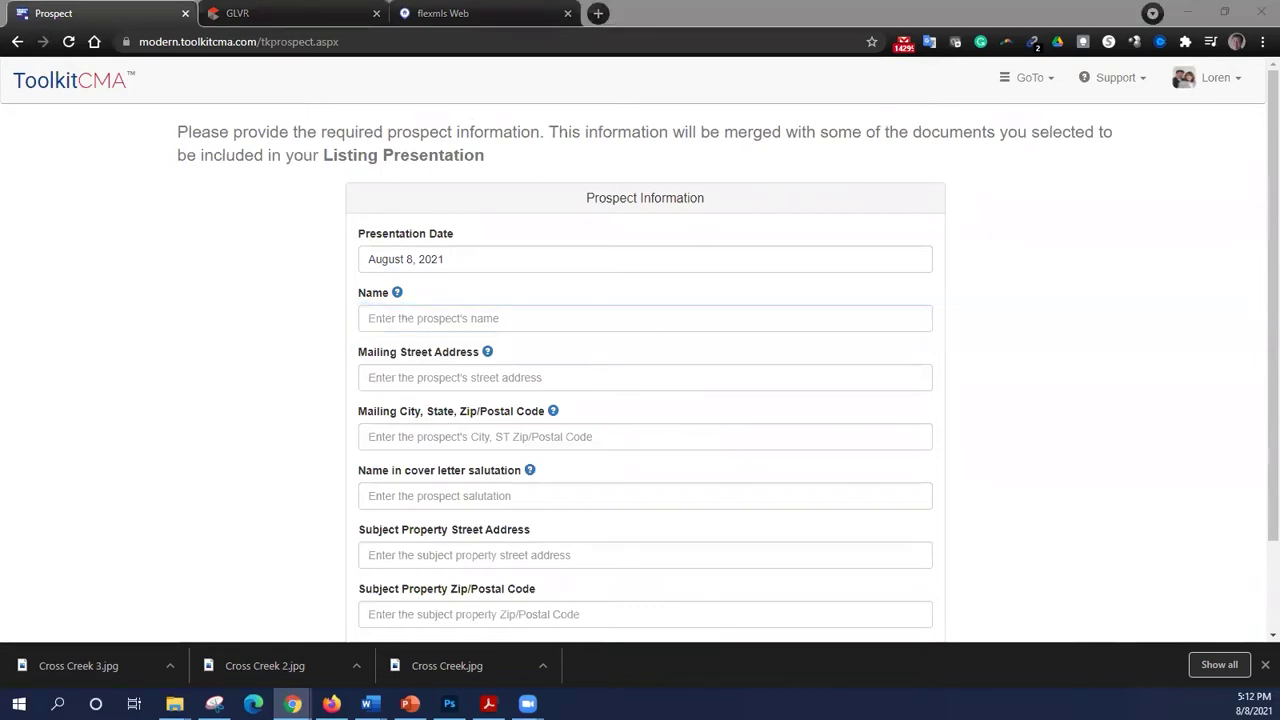
pyautogui.click(494, 378)
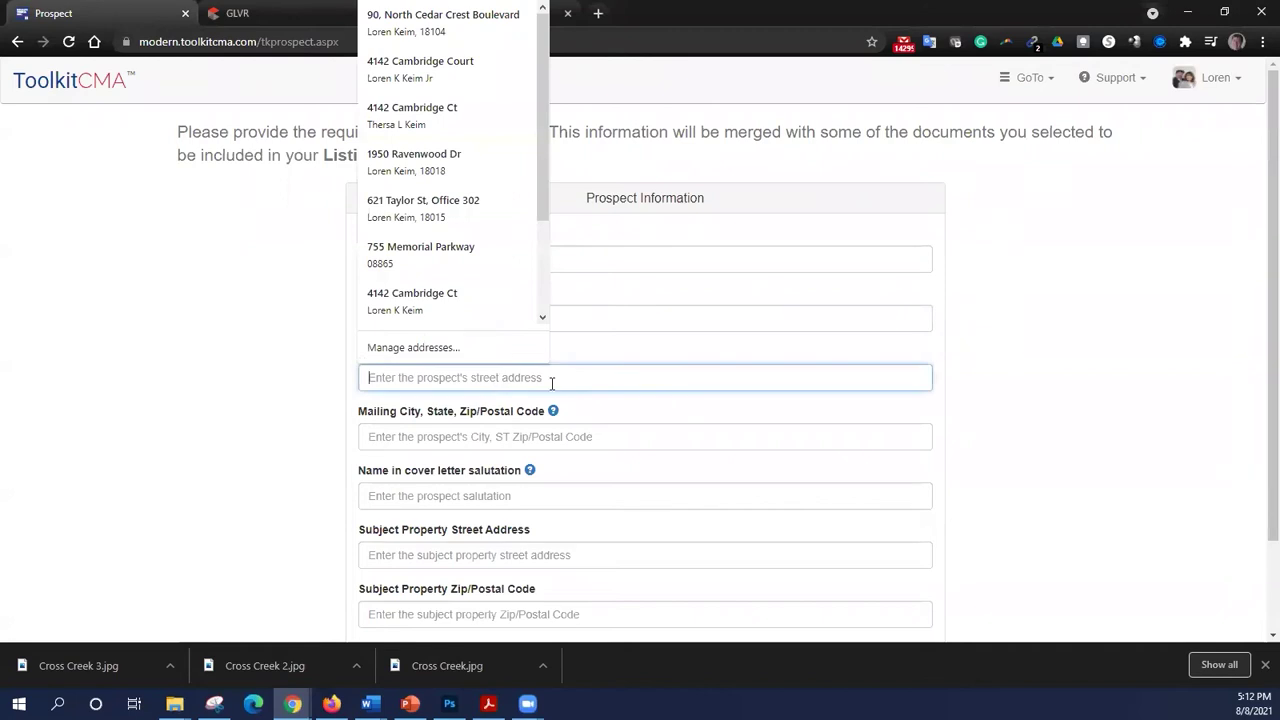
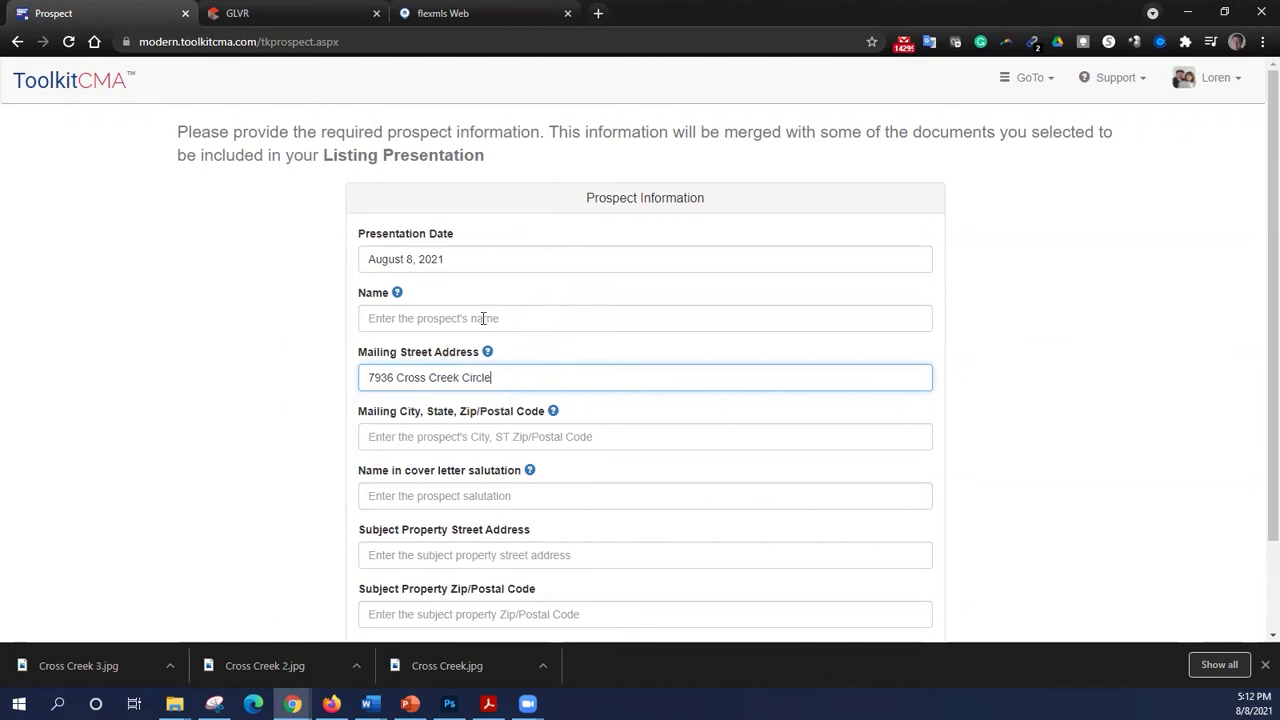
# - Enter the prospect's full name in the Name field
pyautogui.click(483, 318)
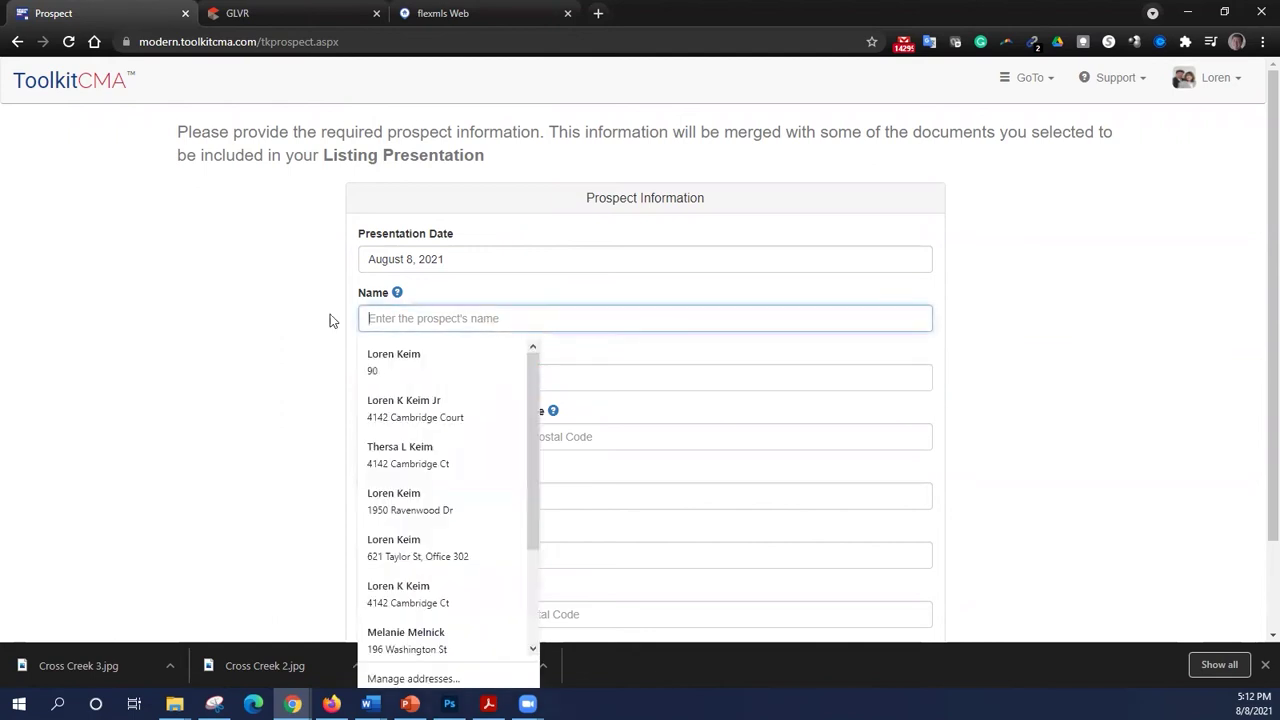
pyautogui.click(279, 333)
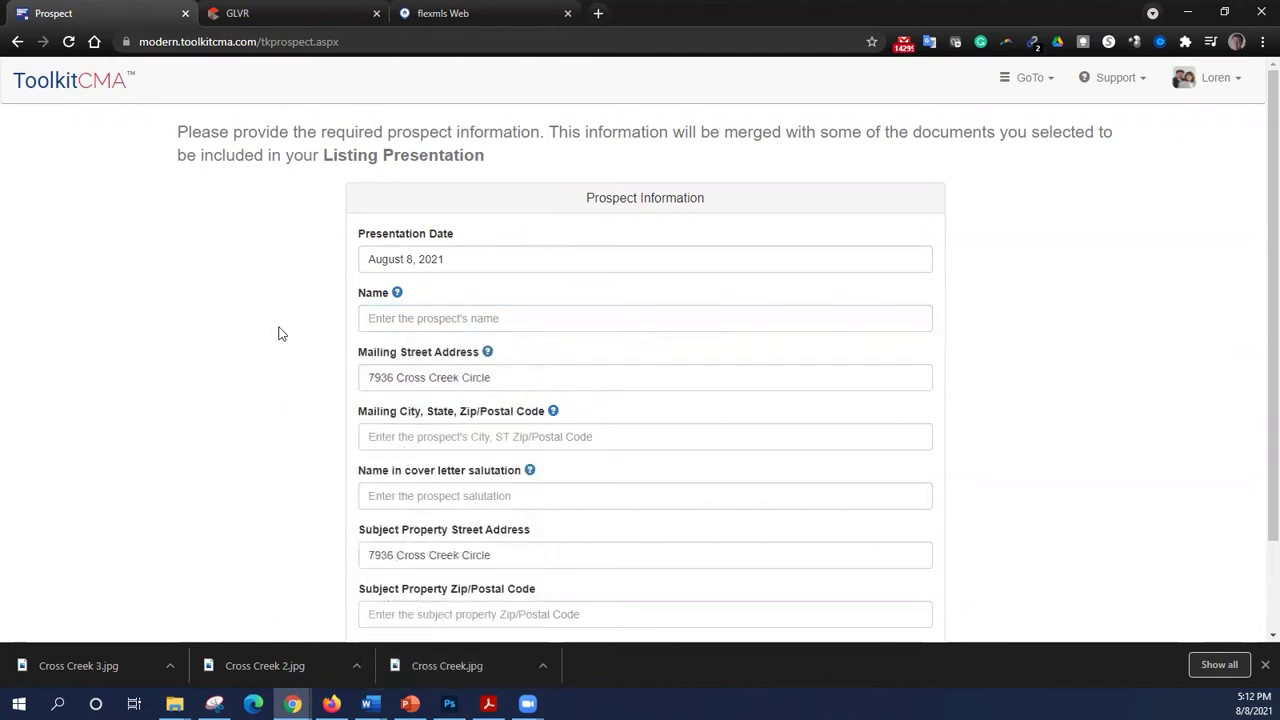
pyautogui.click(380, 320)
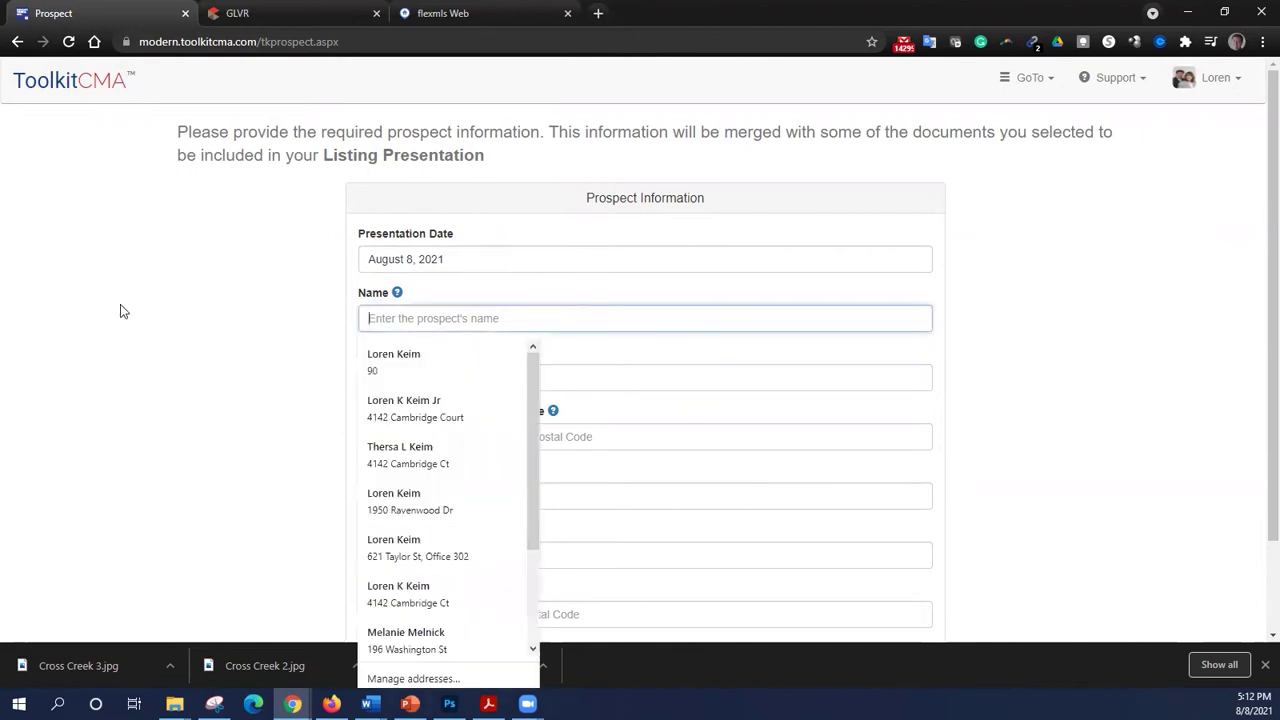
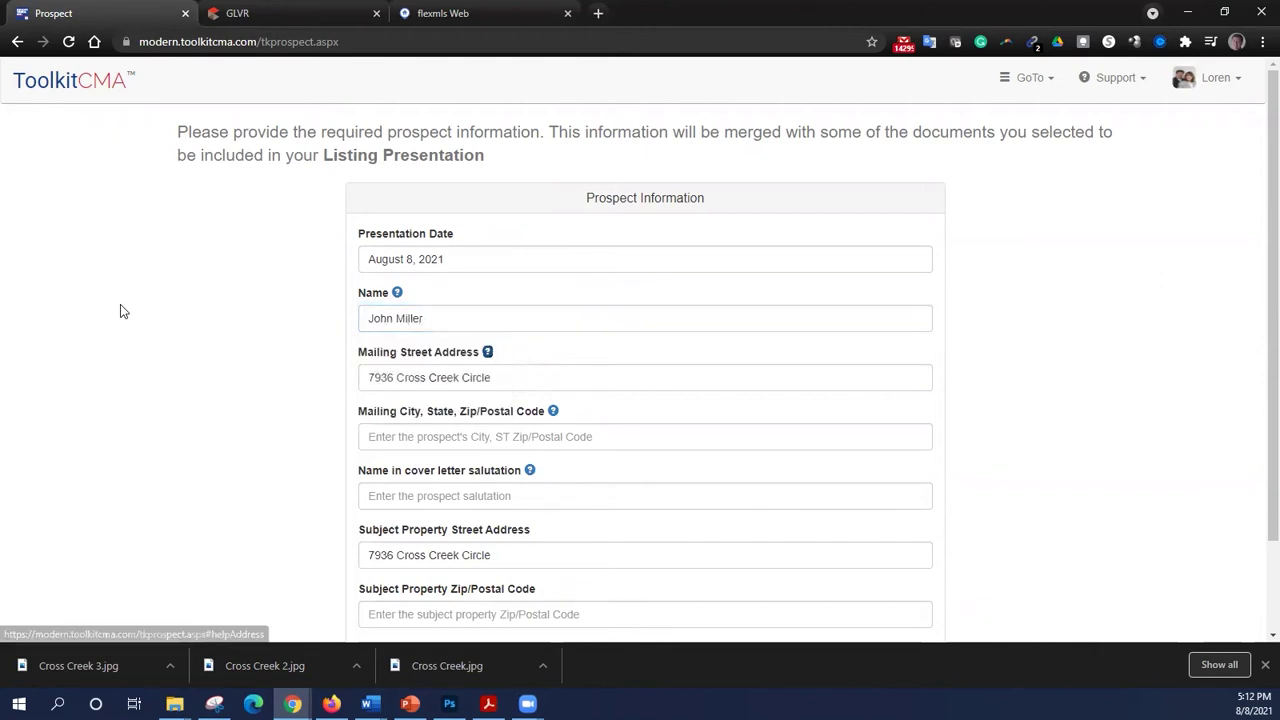
pyautogui.press('Tab')
pyautogui.press('Tab')
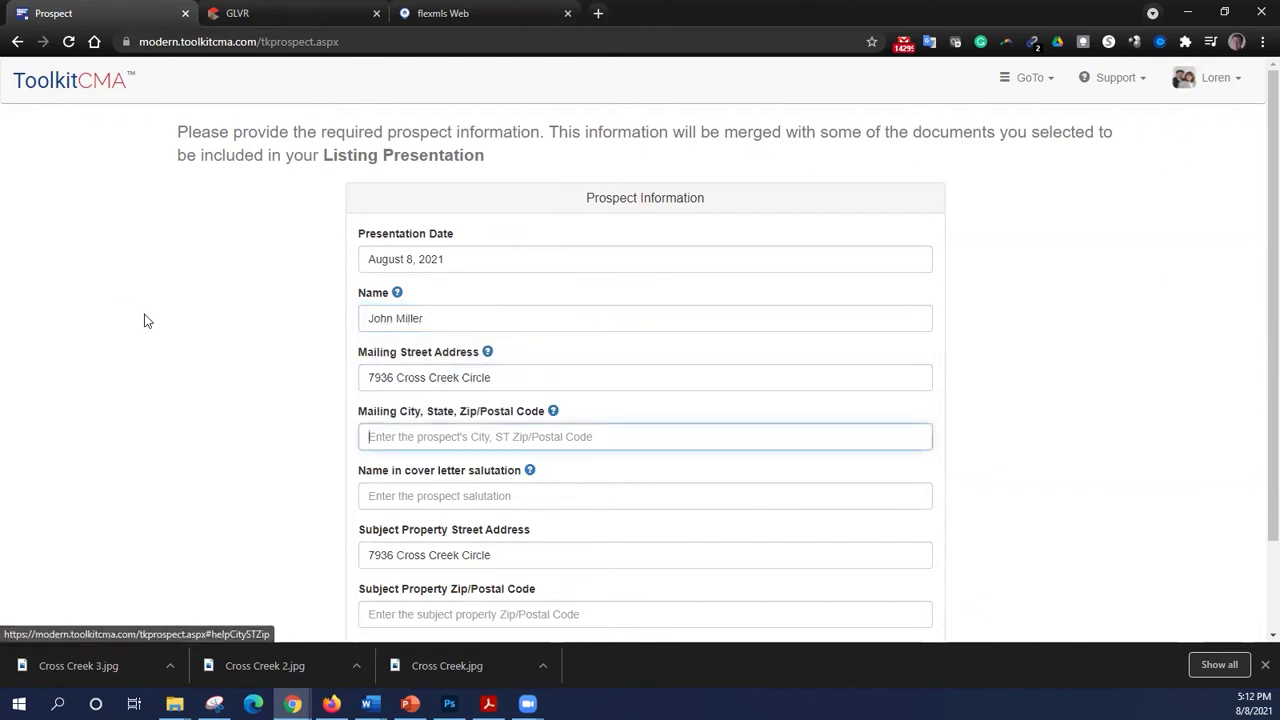
# - Accept the suggested mailing city, state and zip, enter the salutation, and continue to MLS selection
pyautogui.write('Brieinigsville, PA 18031')
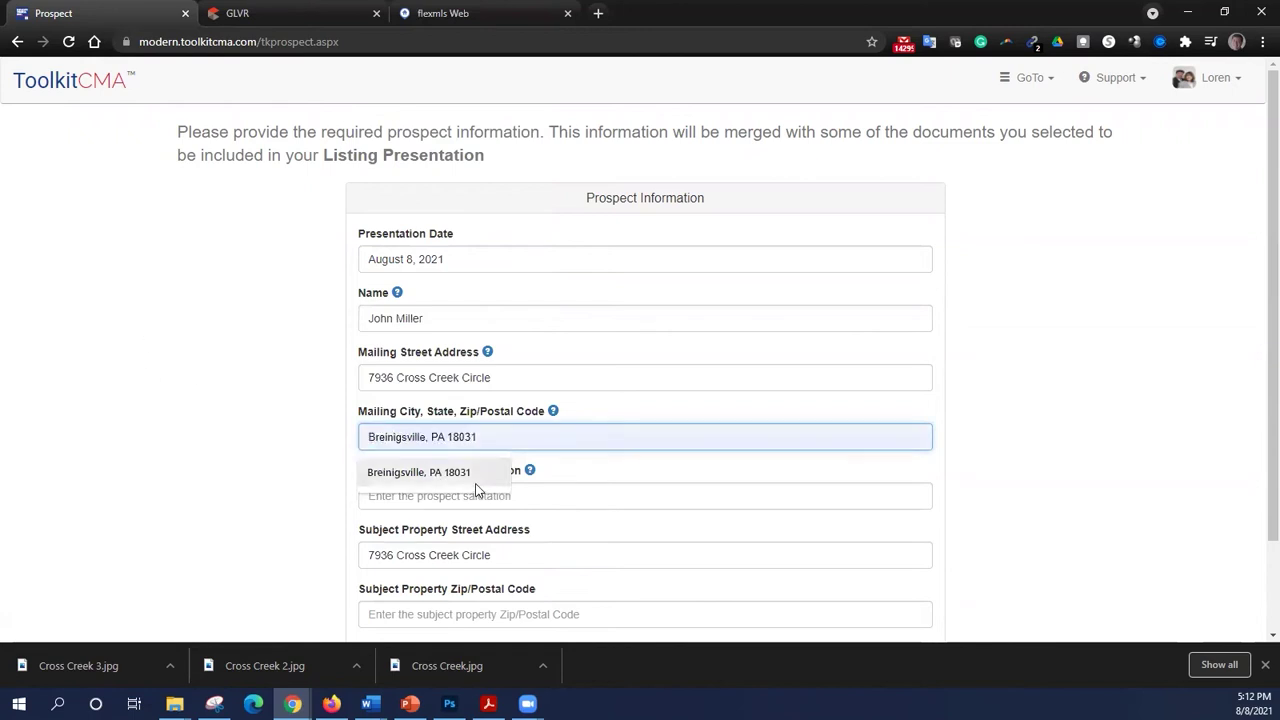
pyautogui.click(476, 490)
pyautogui.click(424, 497)
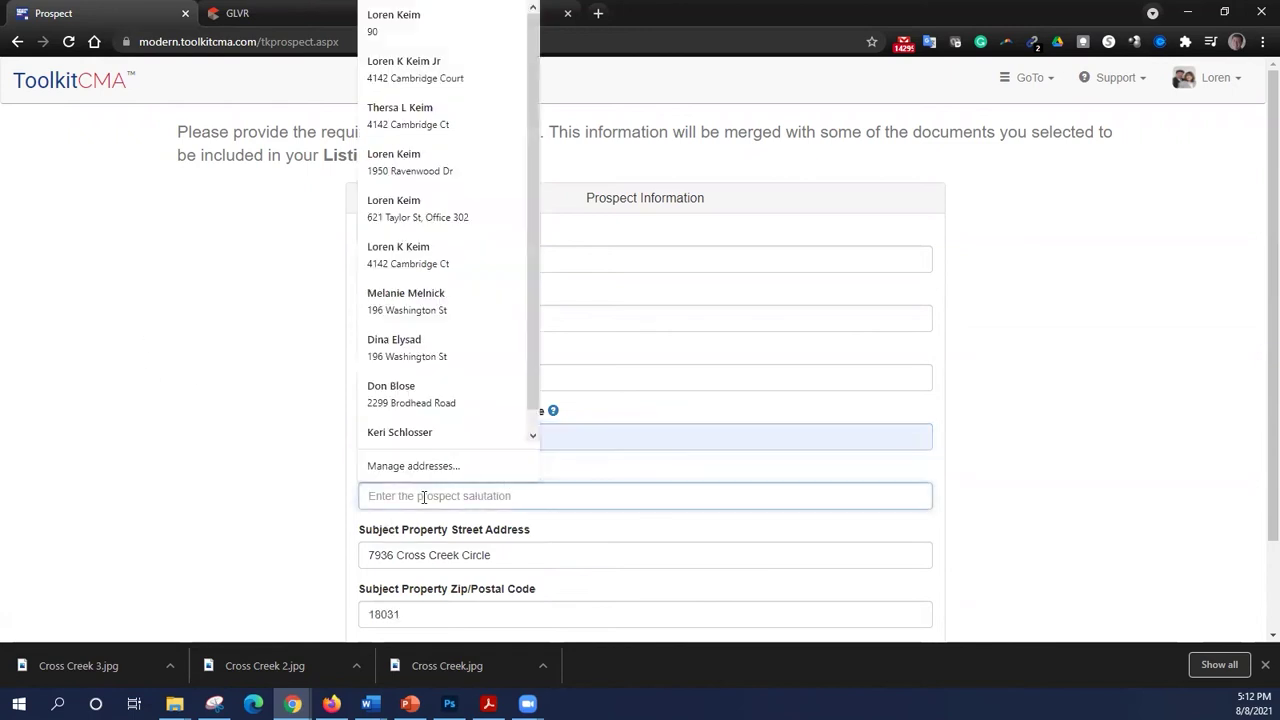
pyautogui.write('John')
pyautogui.press('Tab')
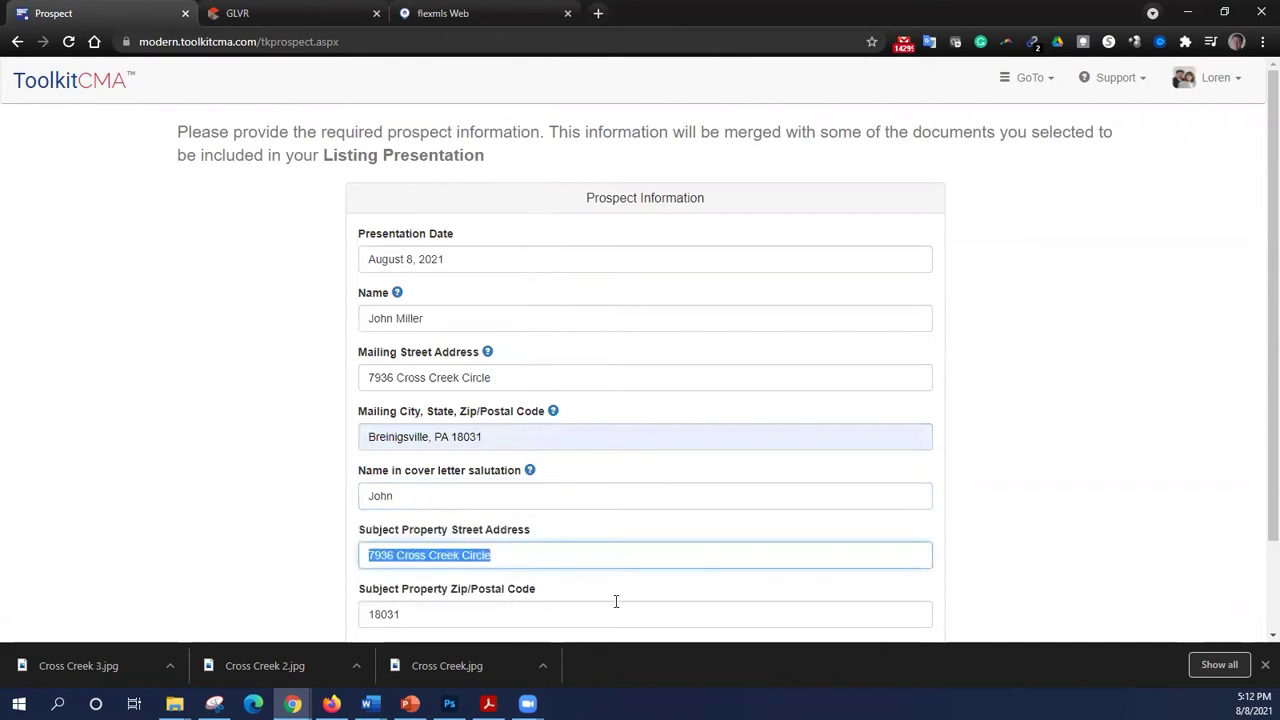
pyautogui.scroll(-1, 543, 549)
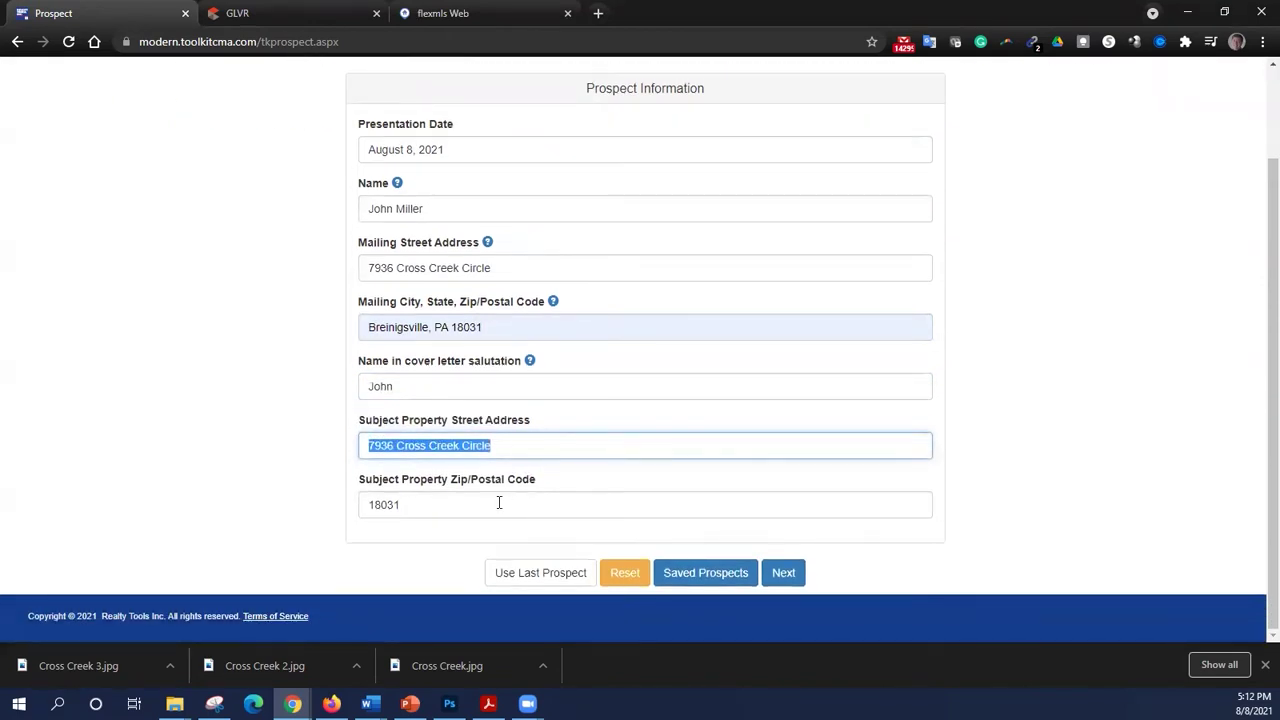
pyautogui.scroll(1, 500, 503)
pyautogui.scroll(-1, 790, 585)
pyautogui.click(797, 586)
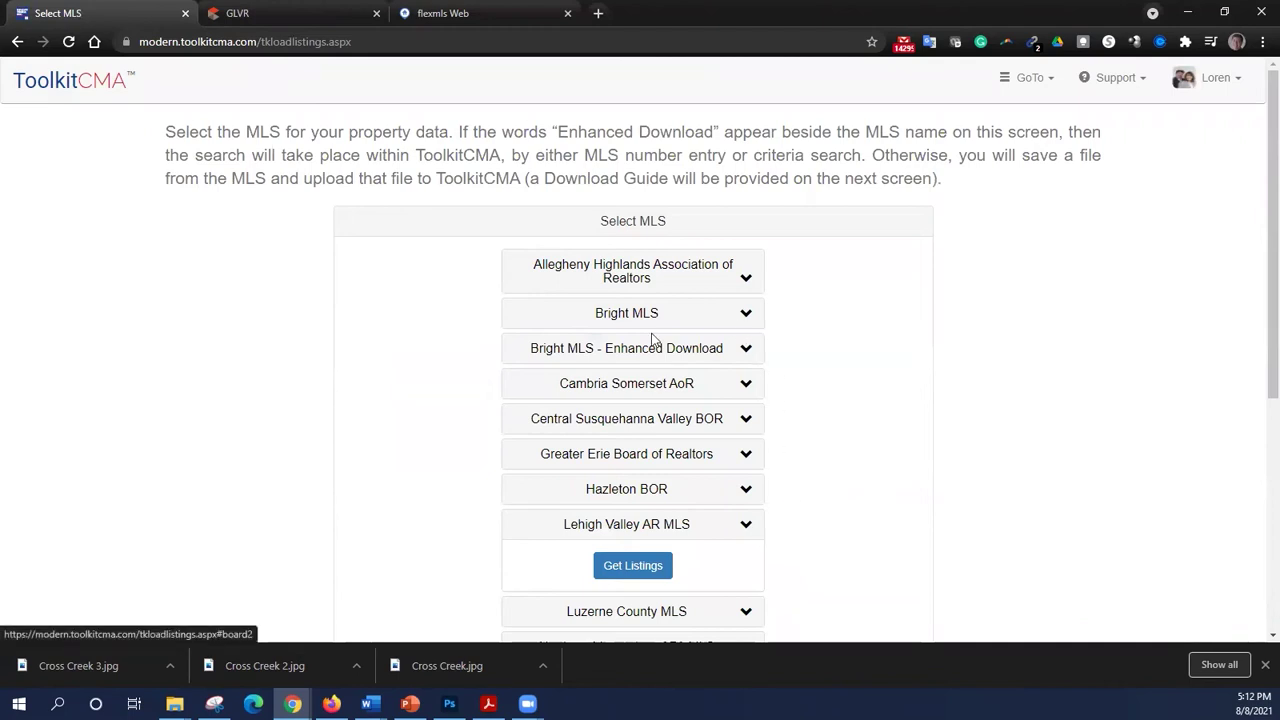
# - Choose Get Listings for Lehigh Valley AR MLS on the Select MLS page
pyautogui.scroll(-1, 687, 414)
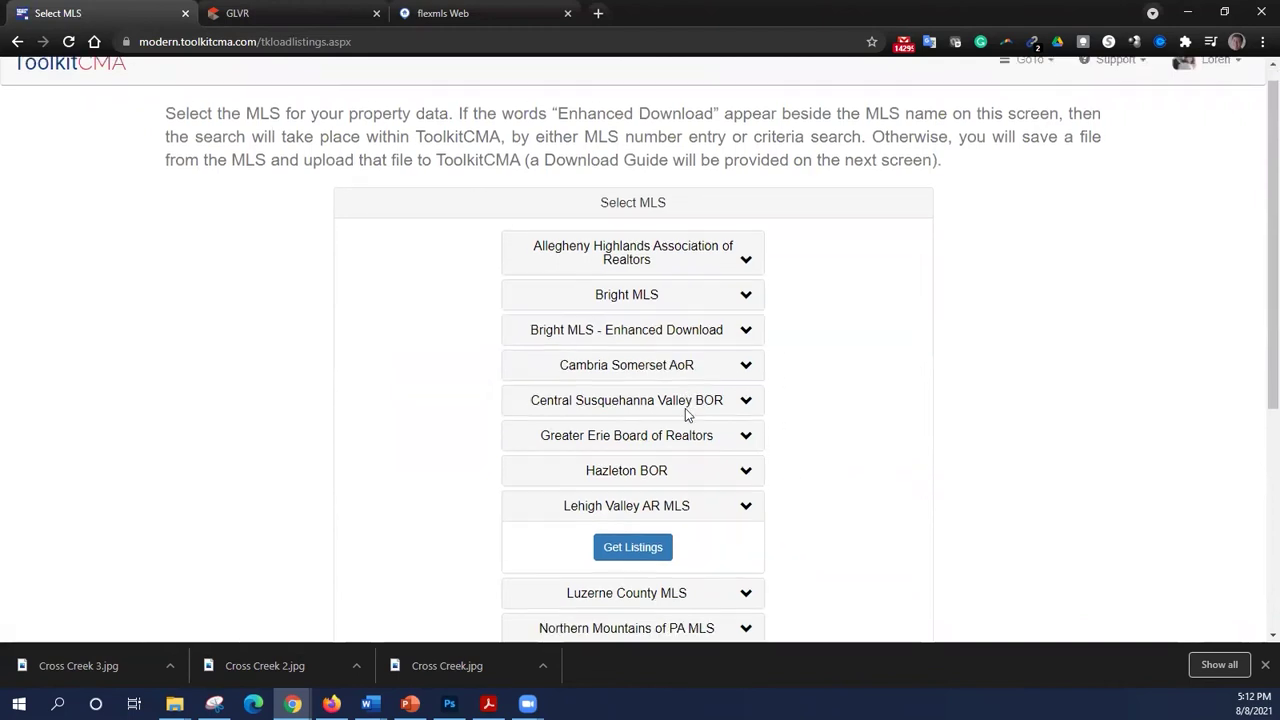
pyautogui.scroll(-2, 686, 414)
pyautogui.scroll(-1, 716, 365)
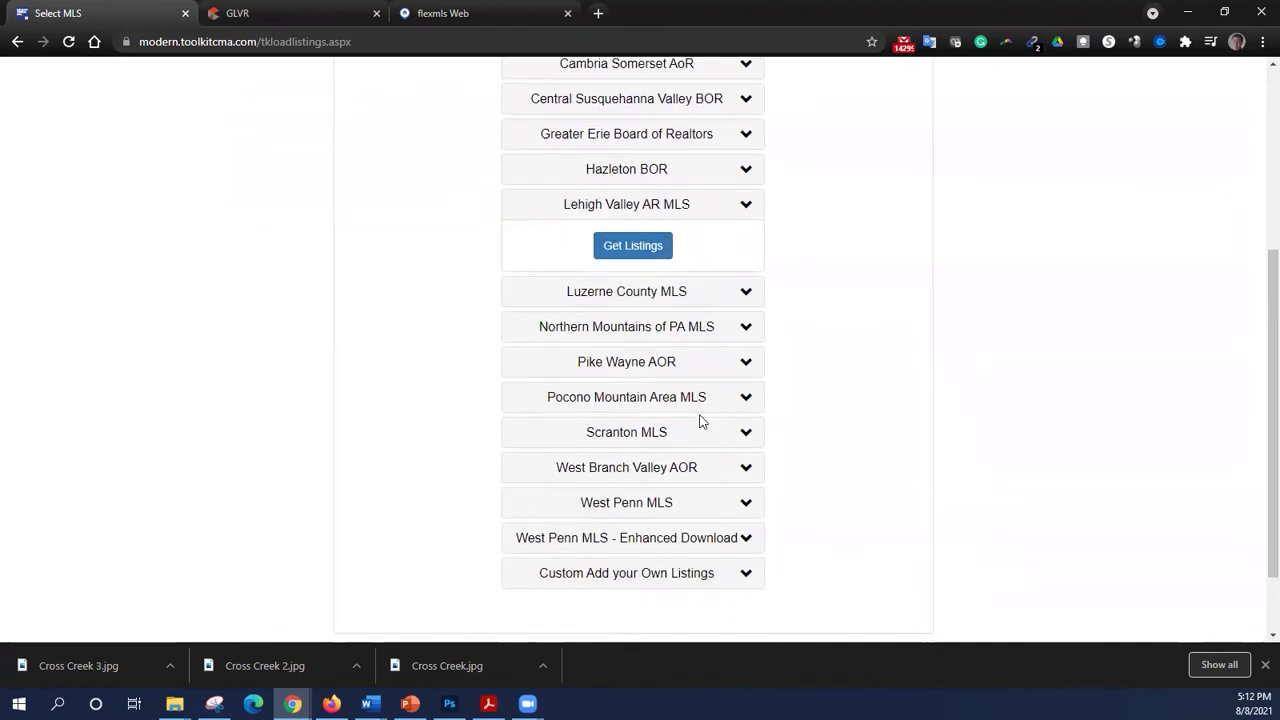
pyautogui.click(720, 405)
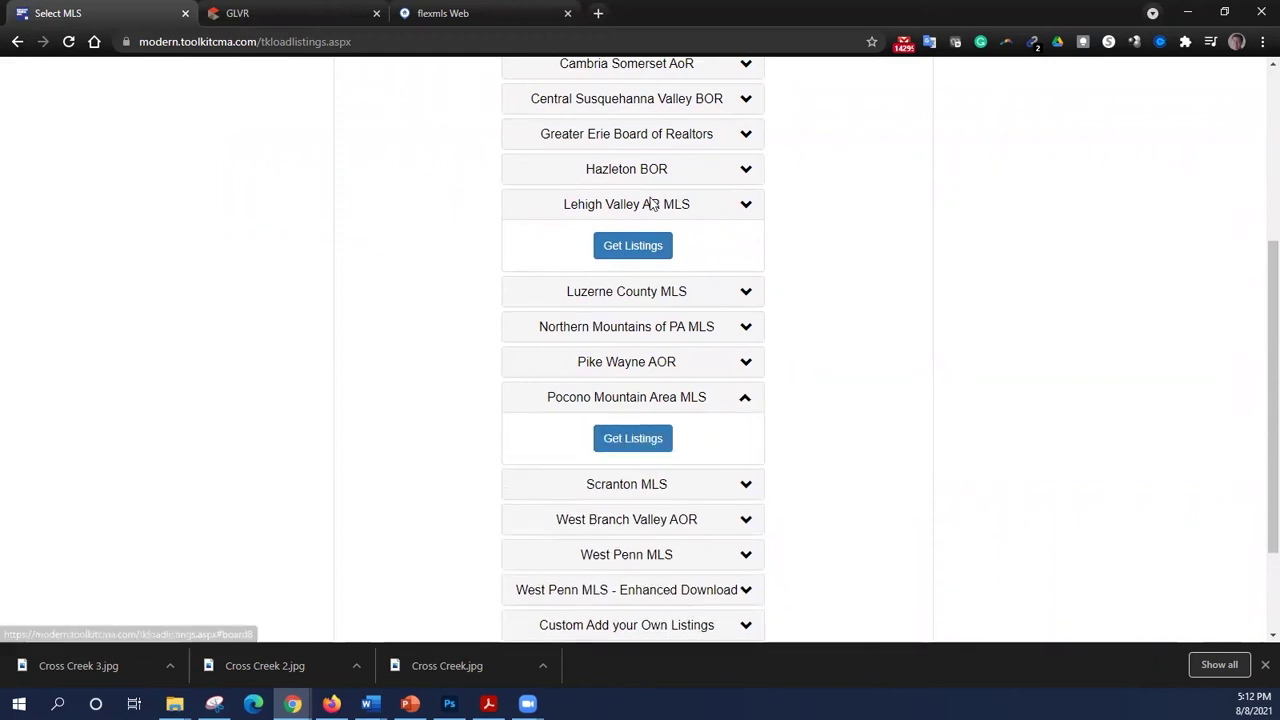
pyautogui.click(648, 252)
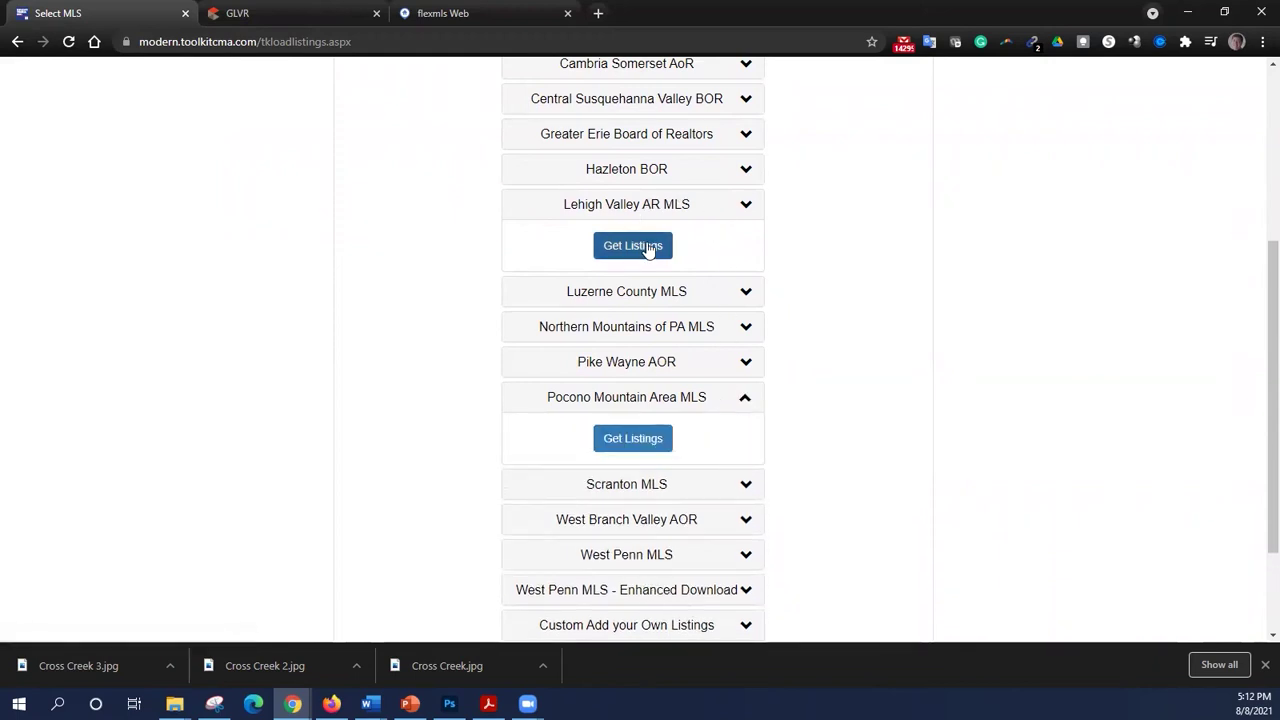
pyautogui.click(648, 250)
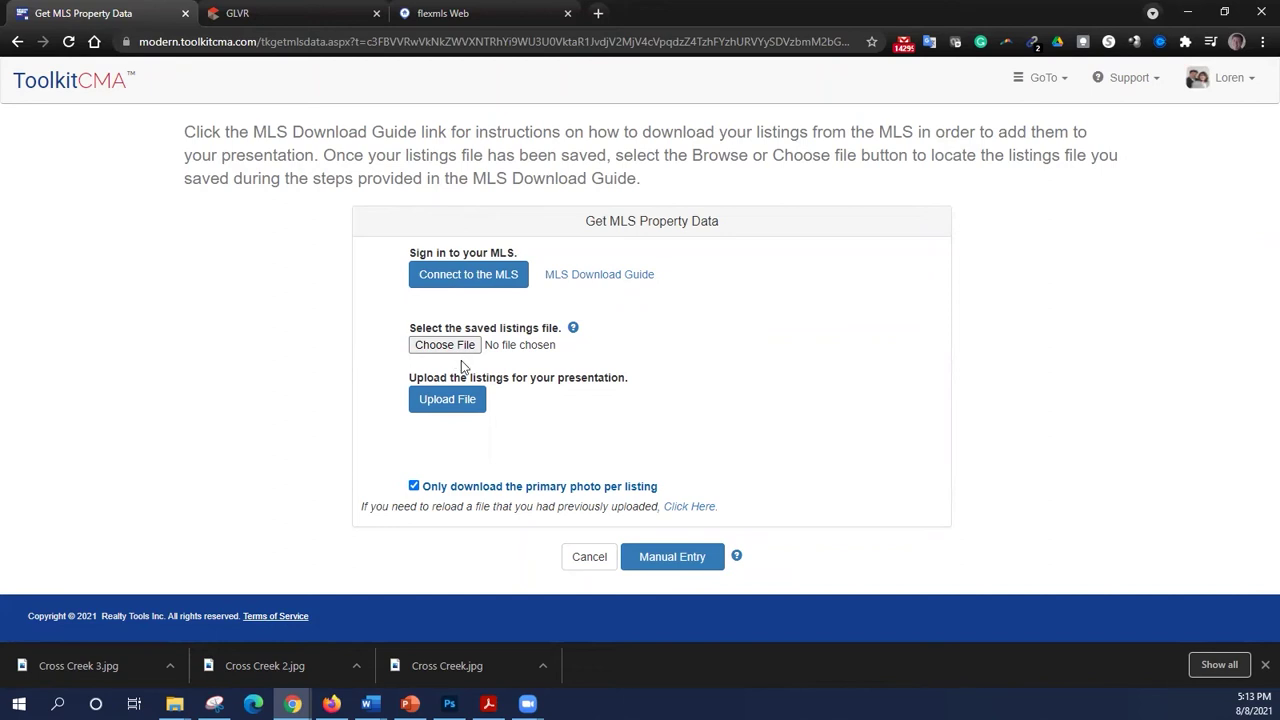
# - Open the GLVR detailed residential search with Available, Contingency, Sold & Settled and Under Agreement statuses
pyautogui.click(248, 12)
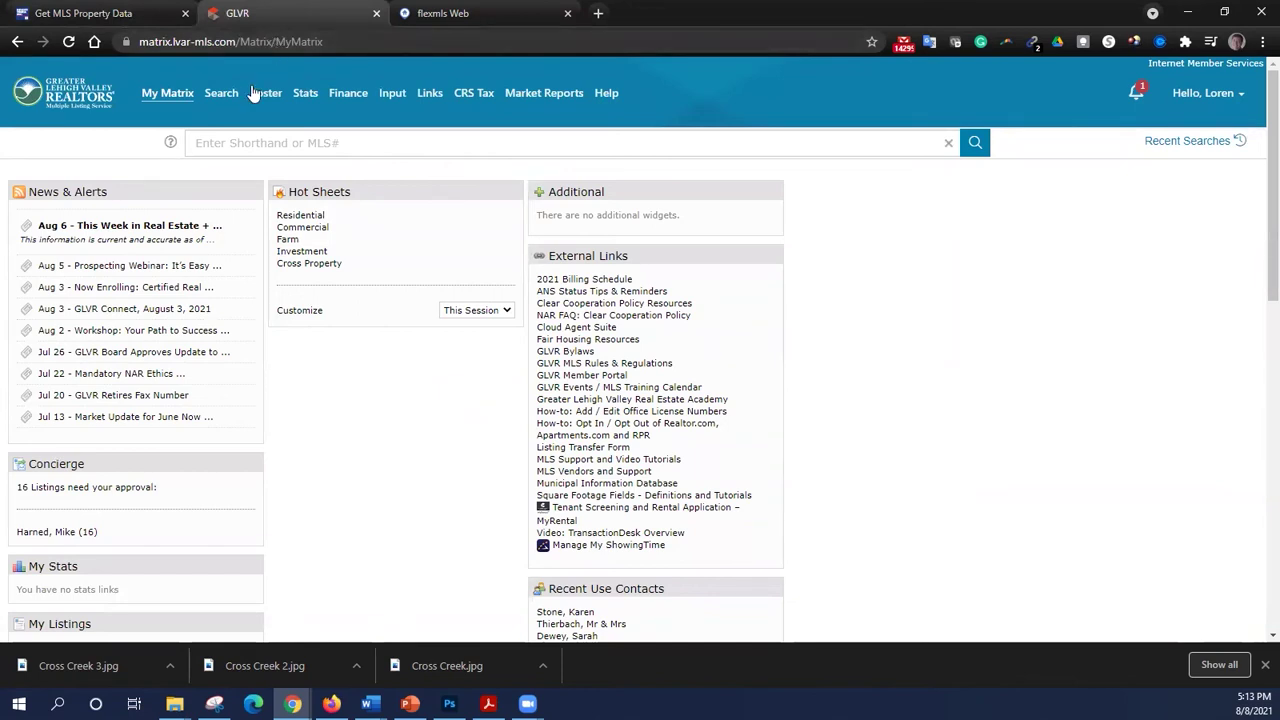
pyautogui.moveTo(218, 93)
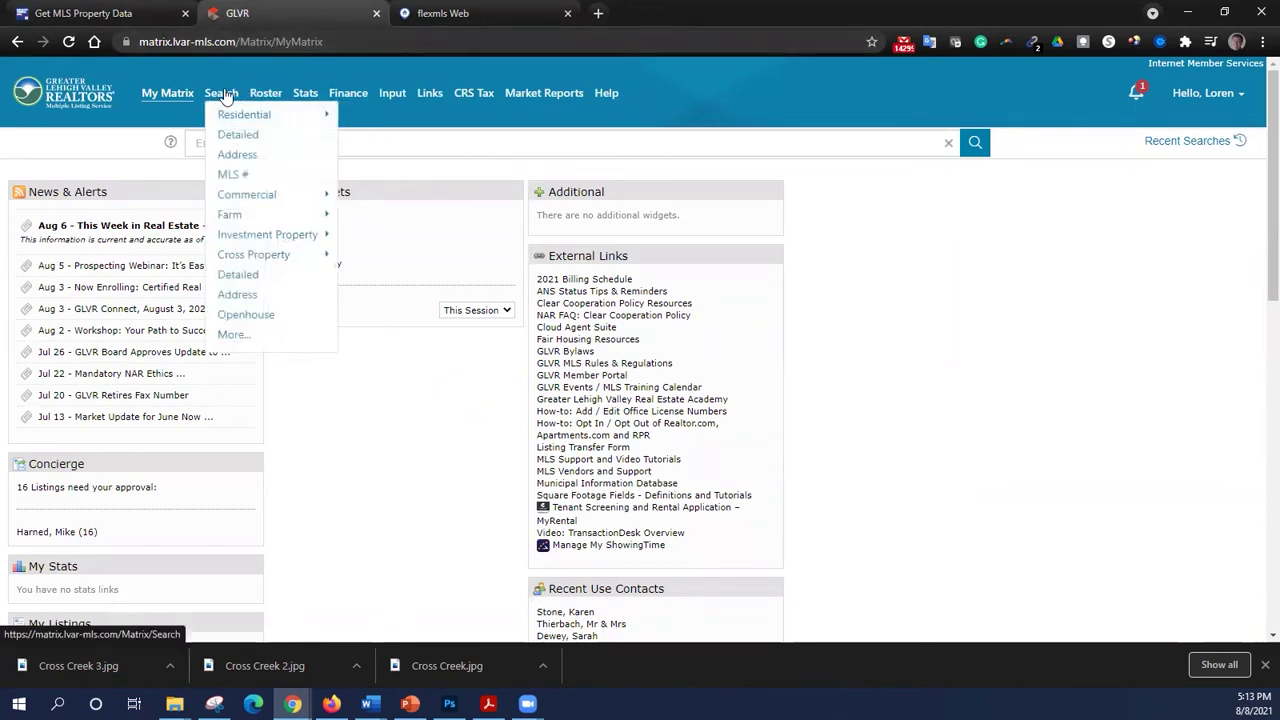
pyautogui.moveTo(232, 114)
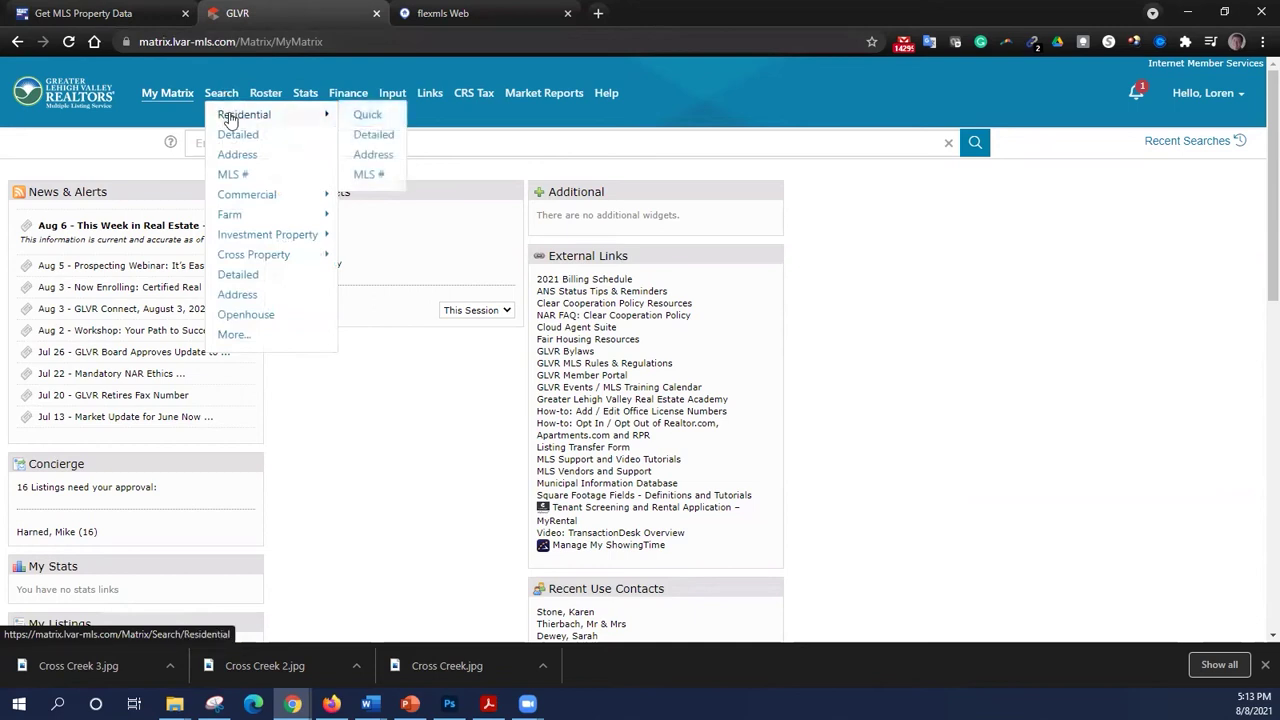
pyautogui.click(386, 141)
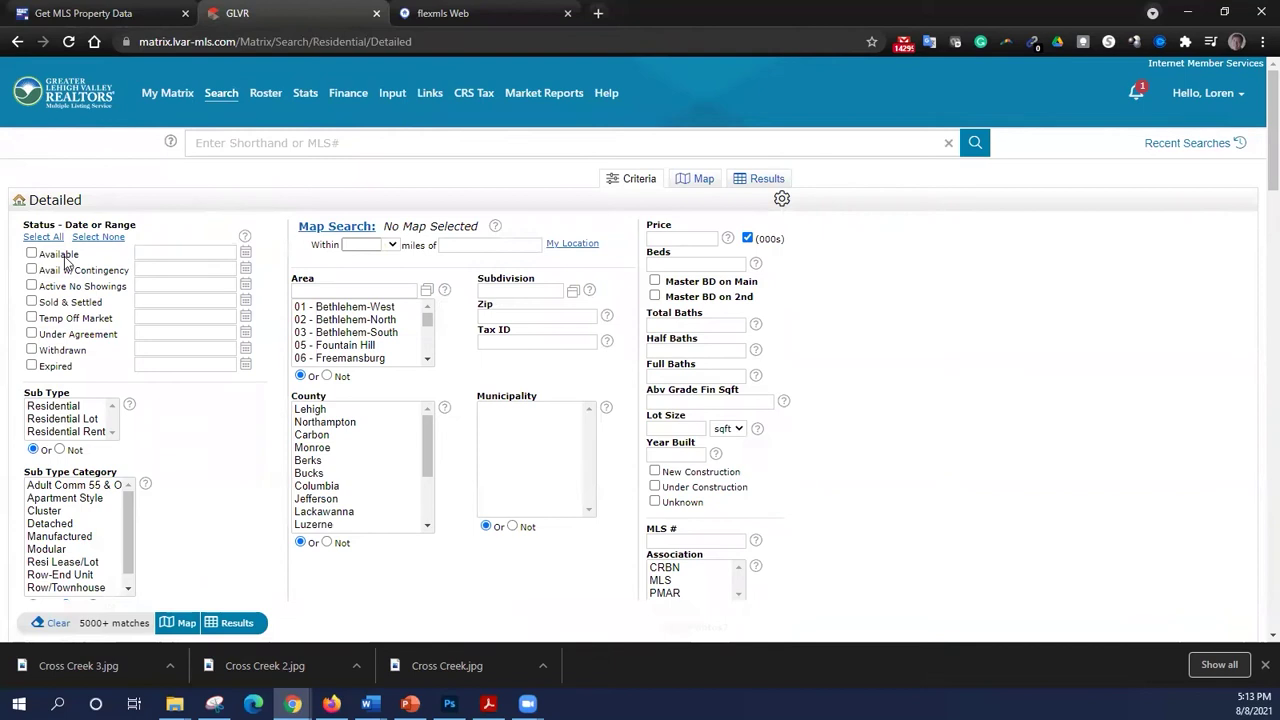
pyautogui.click(65, 256)
pyautogui.click(76, 271)
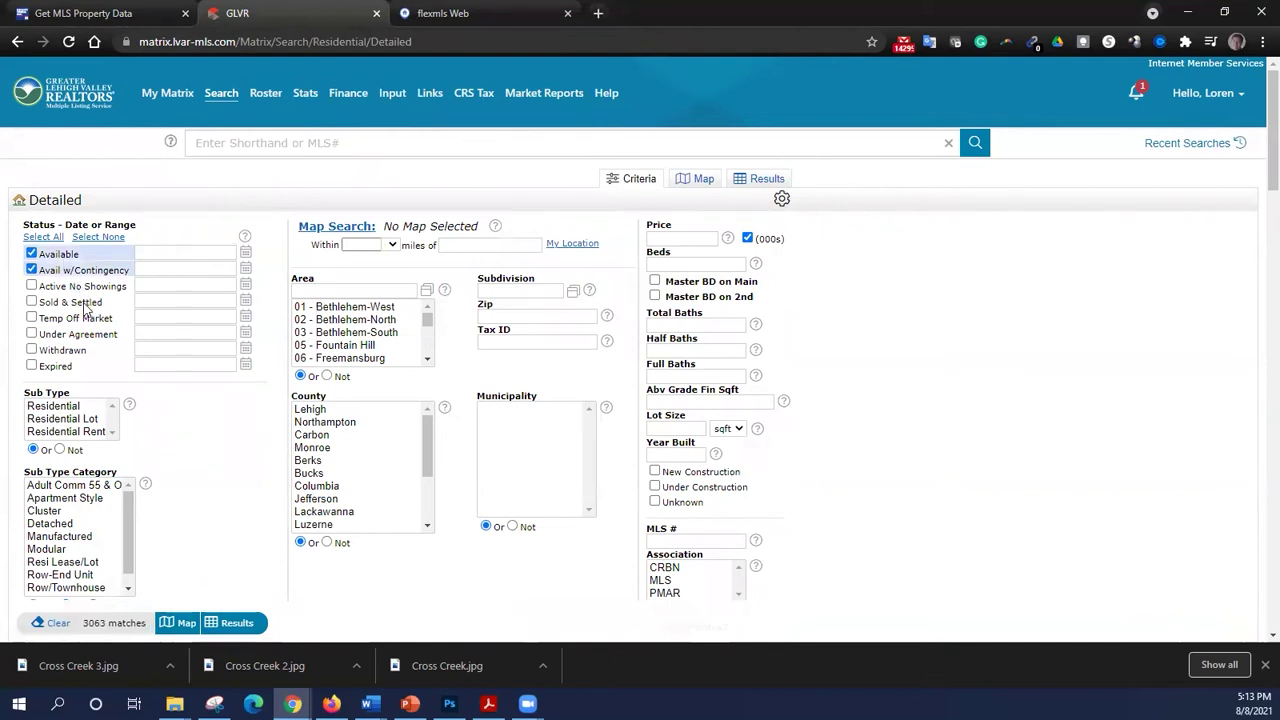
pyautogui.click(86, 305)
pyautogui.click(87, 336)
# - Set Sold & Settled to 10/1/2020+ and pick Row-End Unit, Row/Townhouse and Semi Detached/Twin sub types
pyautogui.click(160, 300)
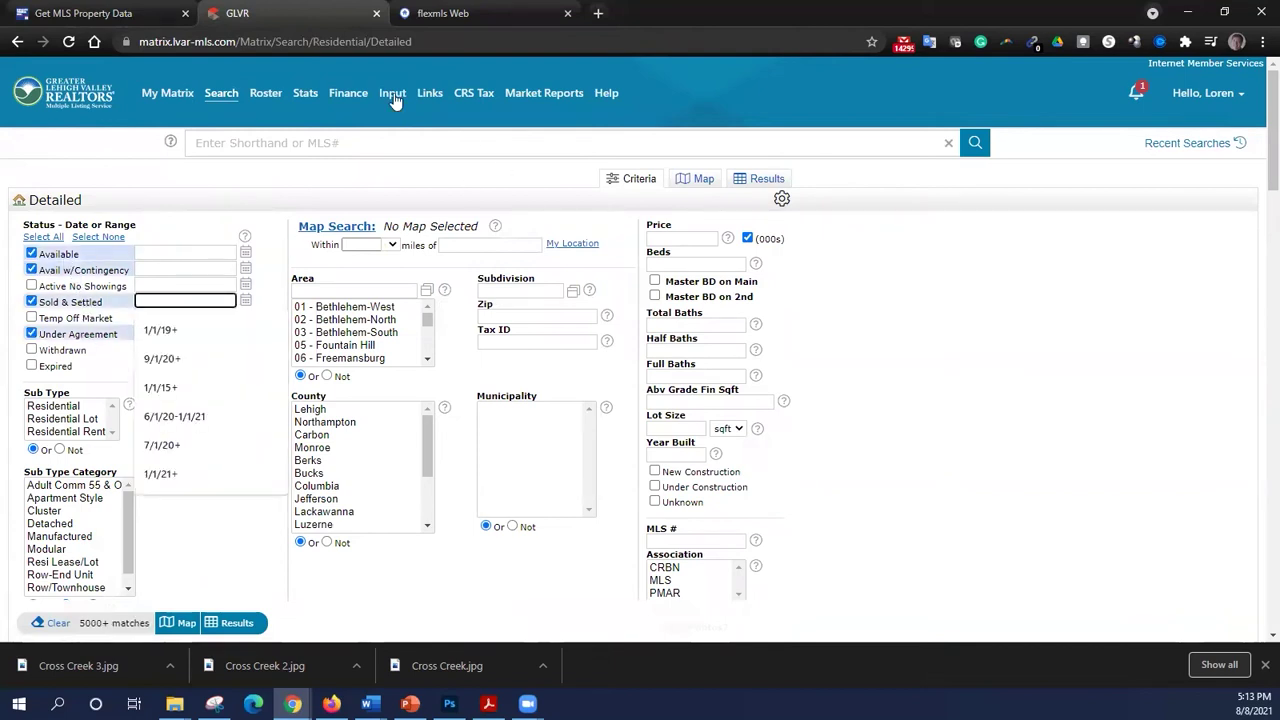
pyautogui.write('10/1/')
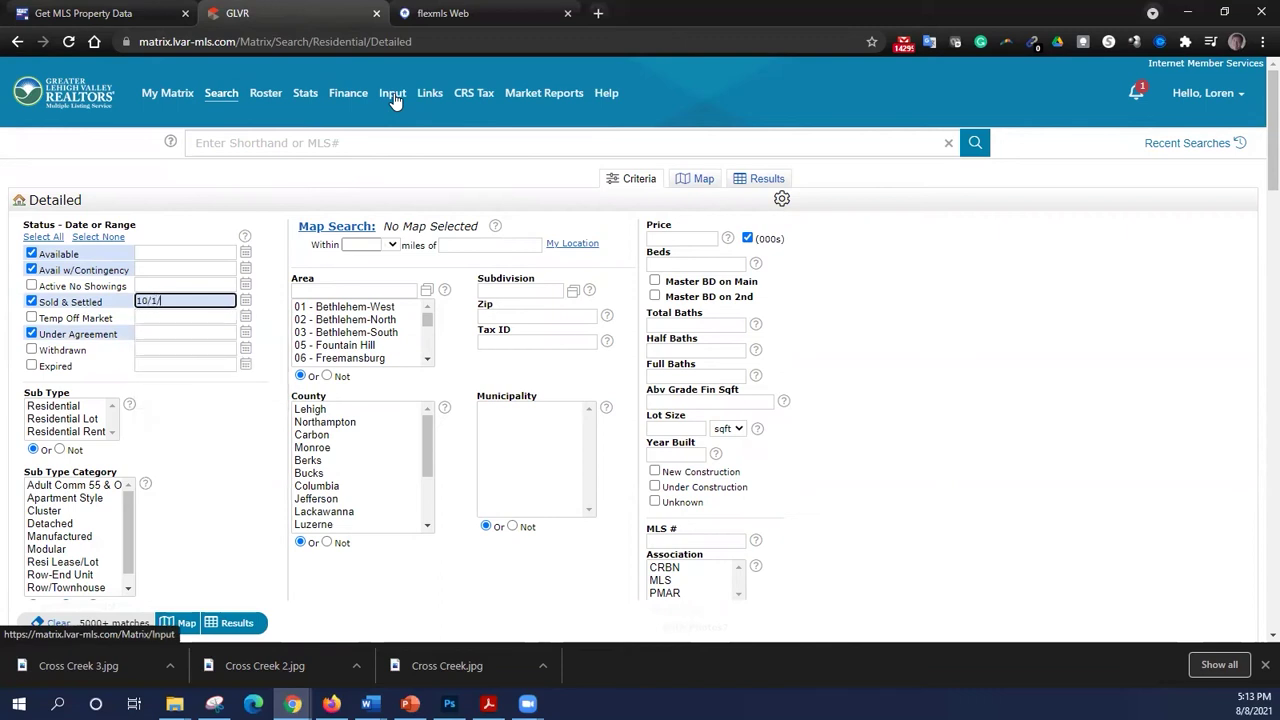
pyautogui.write('2020+')
pyautogui.click(232, 420)
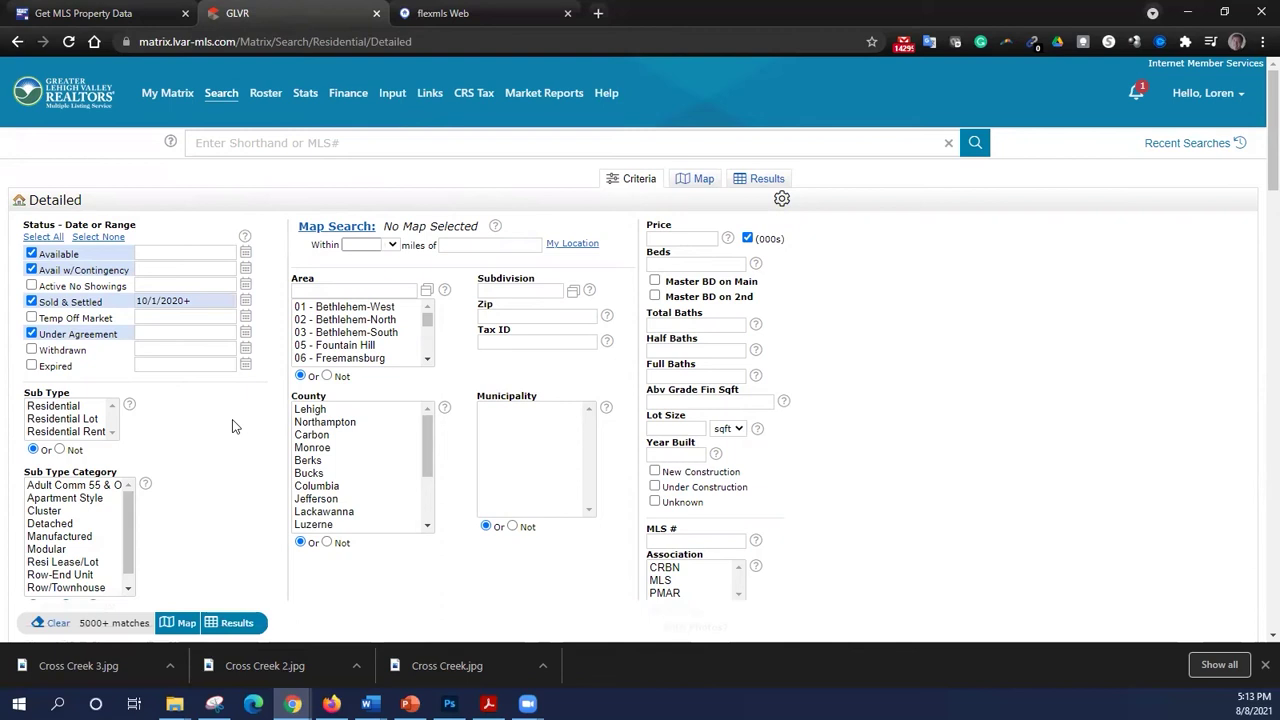
pyautogui.click(84, 406)
pyautogui.scroll(-2, 152, 437)
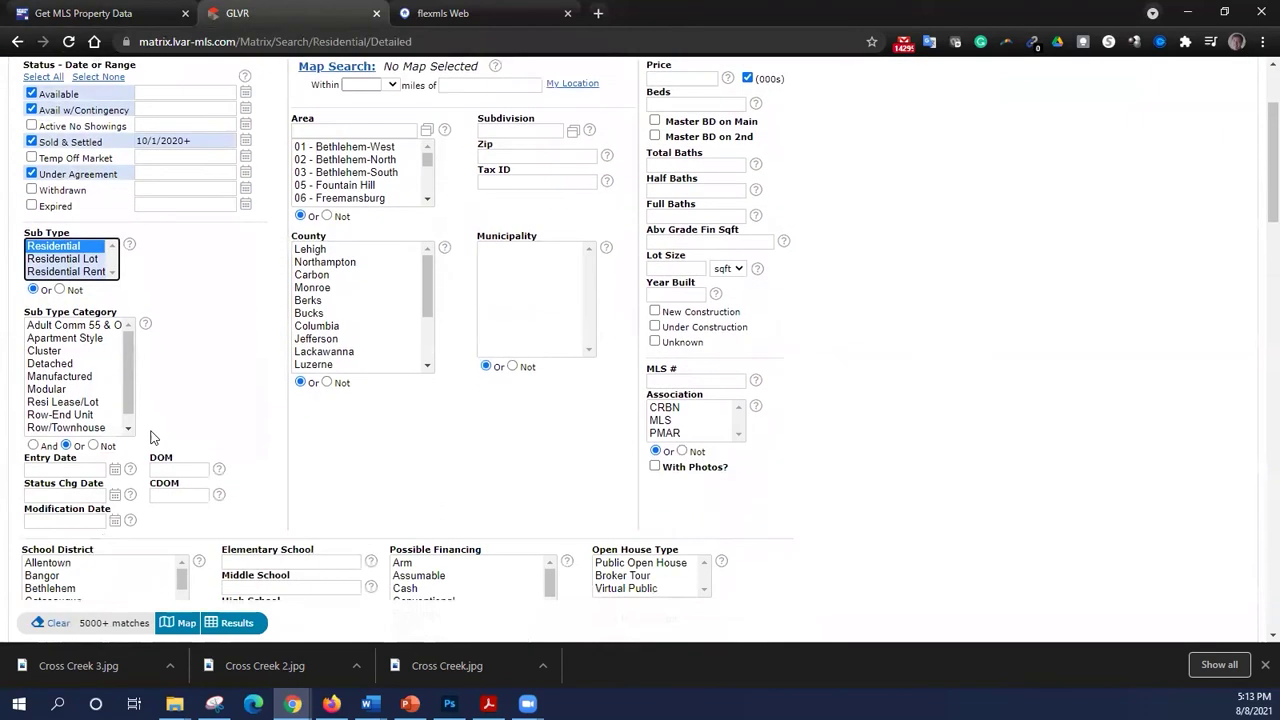
pyautogui.click(102, 414)
pyautogui.scroll(-1, 102, 414)
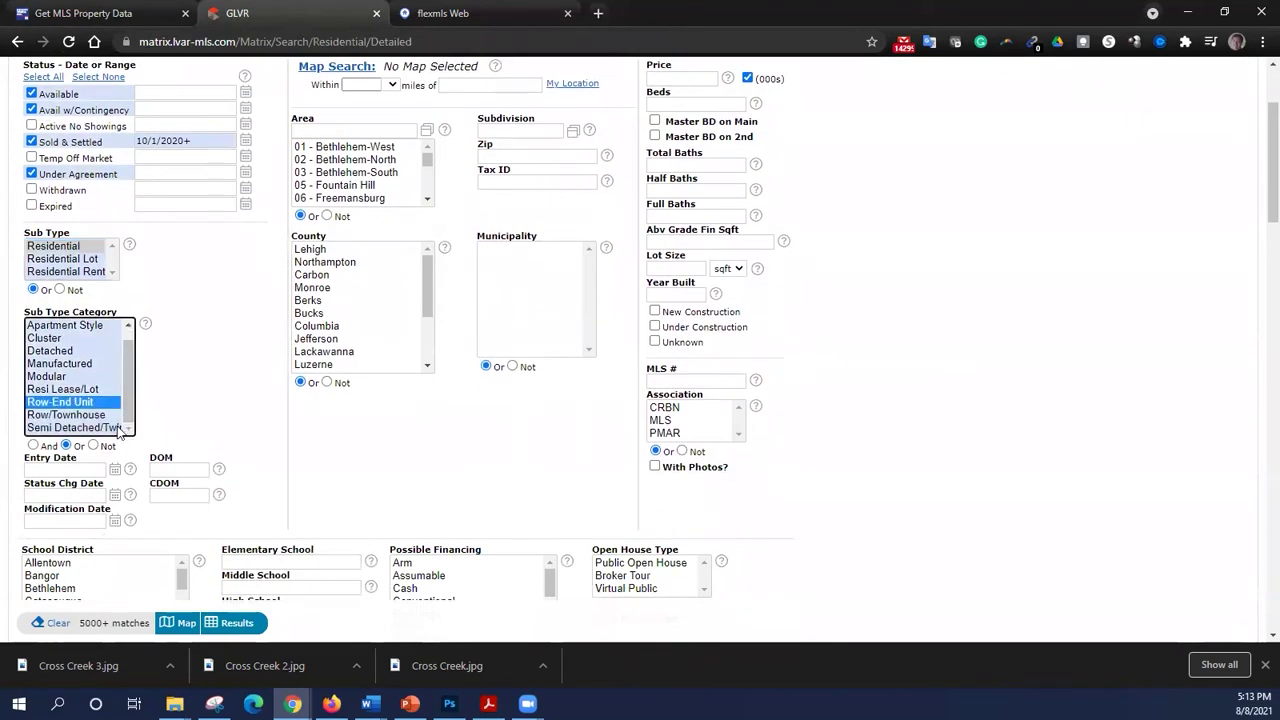
pyautogui.keyDown('shift'); pyautogui.click(108, 428); pyautogui.keyUp('shift')
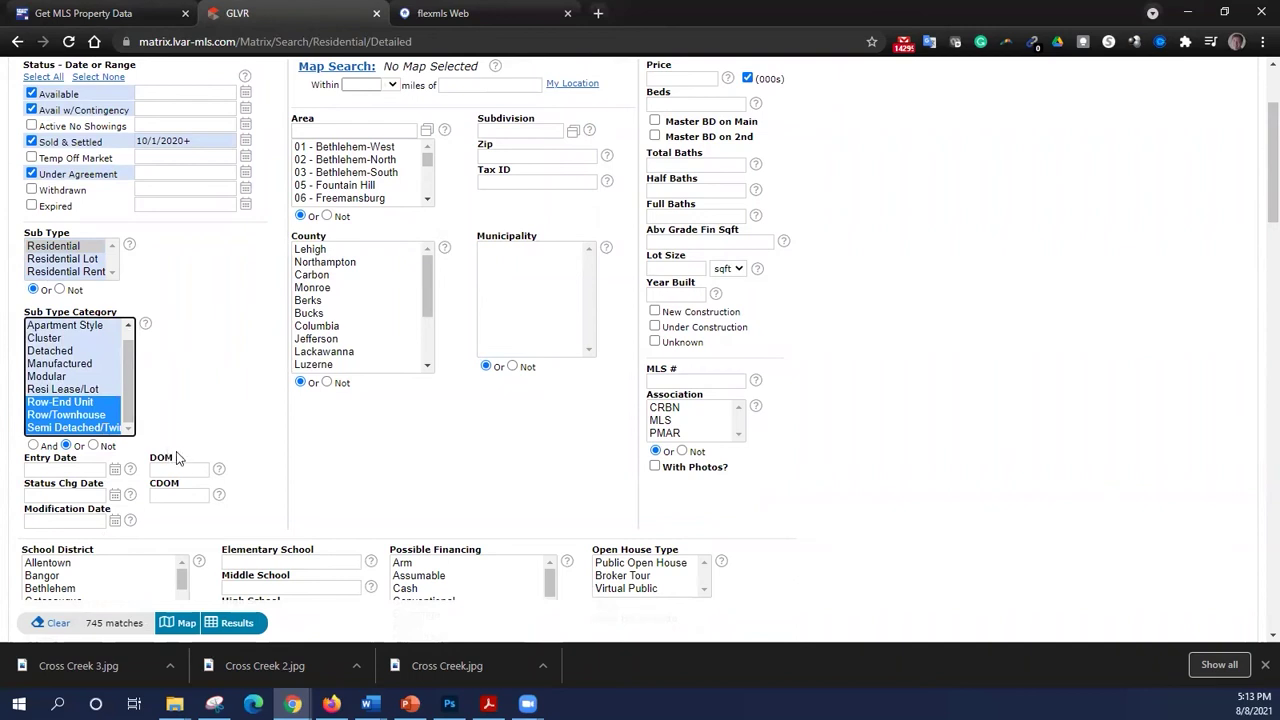
pyautogui.scroll(1, 210, 462)
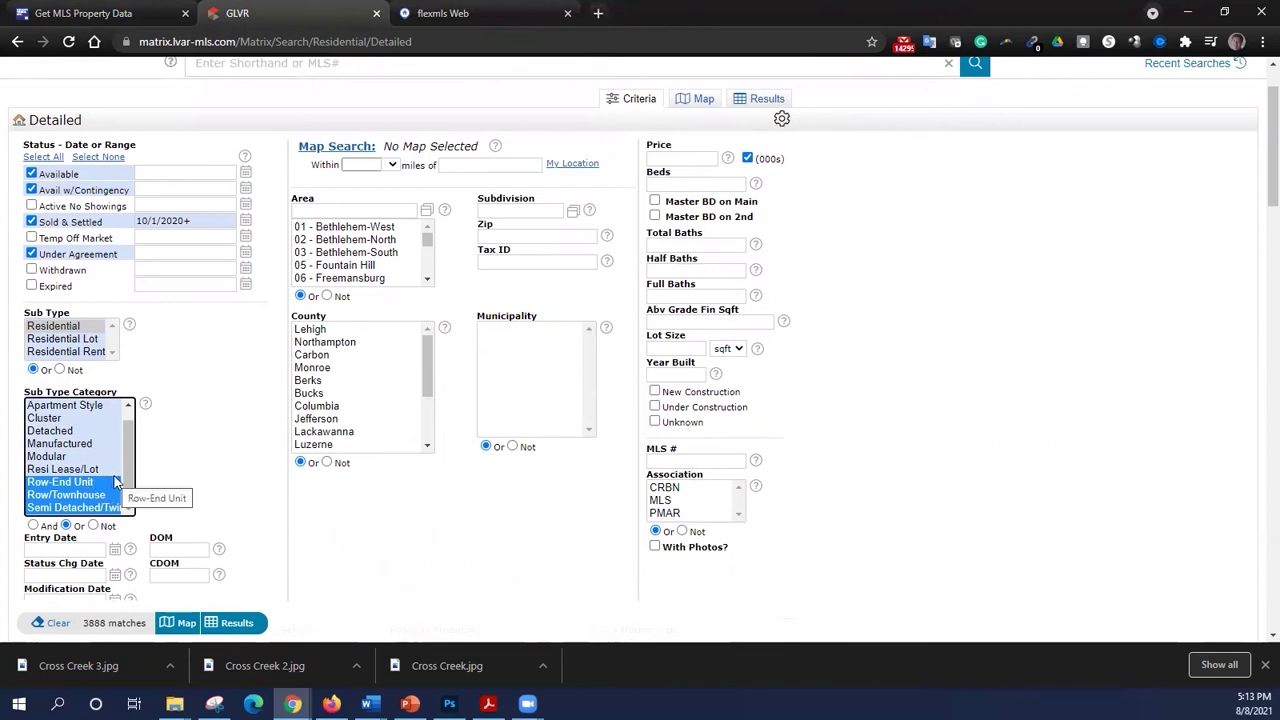
# - Limit the area to 26 - Upper Macungie, leave subdivision blank, and map the 176 matches
pyautogui.click(428, 280)
pyautogui.click(430, 281)
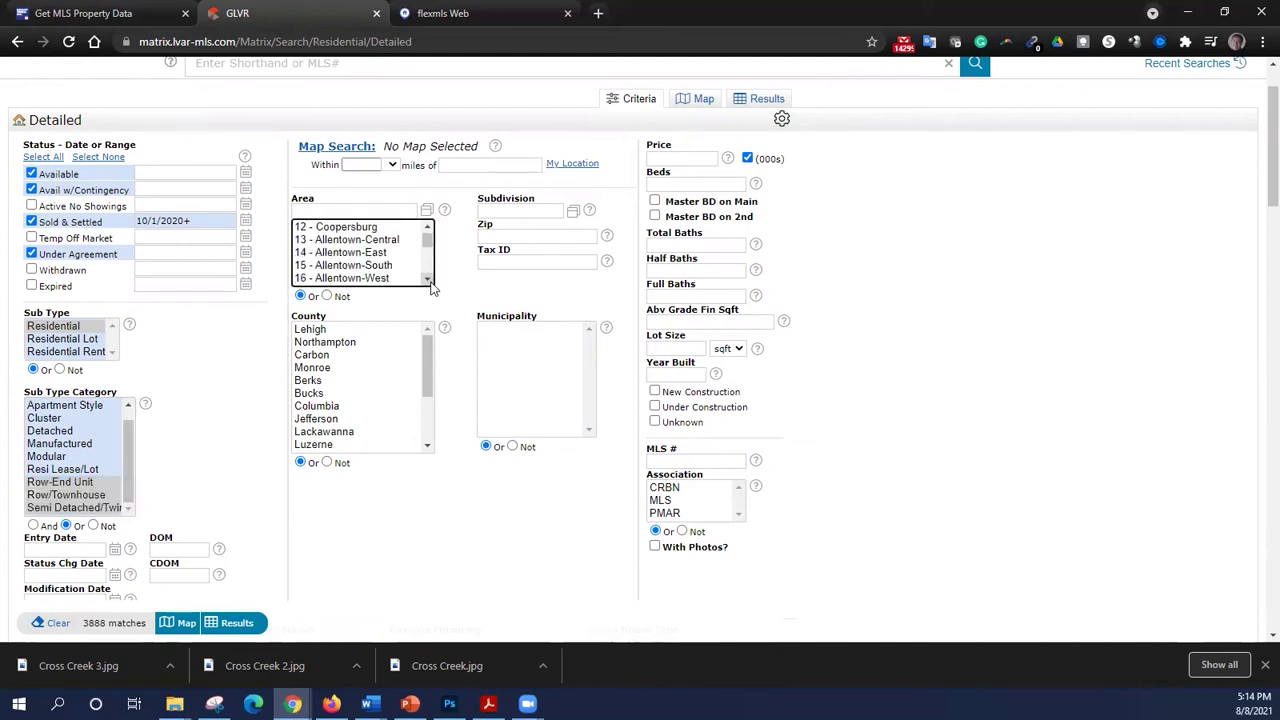
pyautogui.click(430, 281)
pyautogui.click(430, 281)
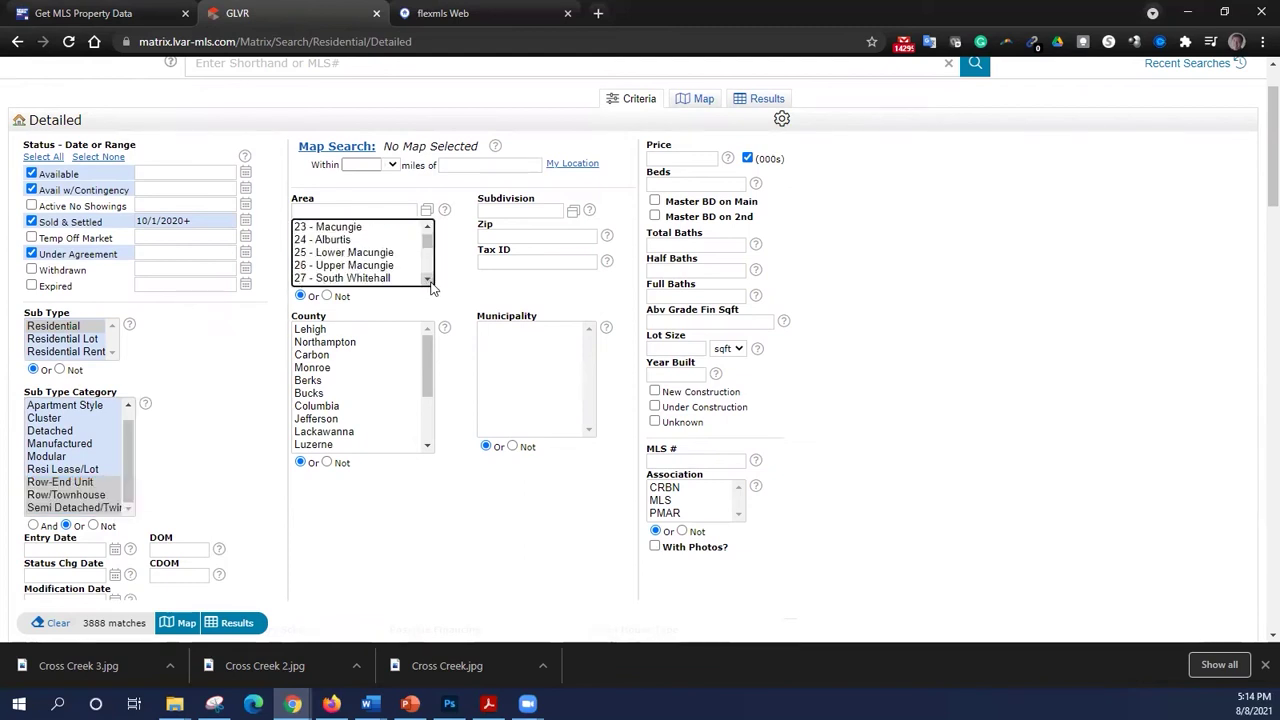
pyautogui.click(398, 265)
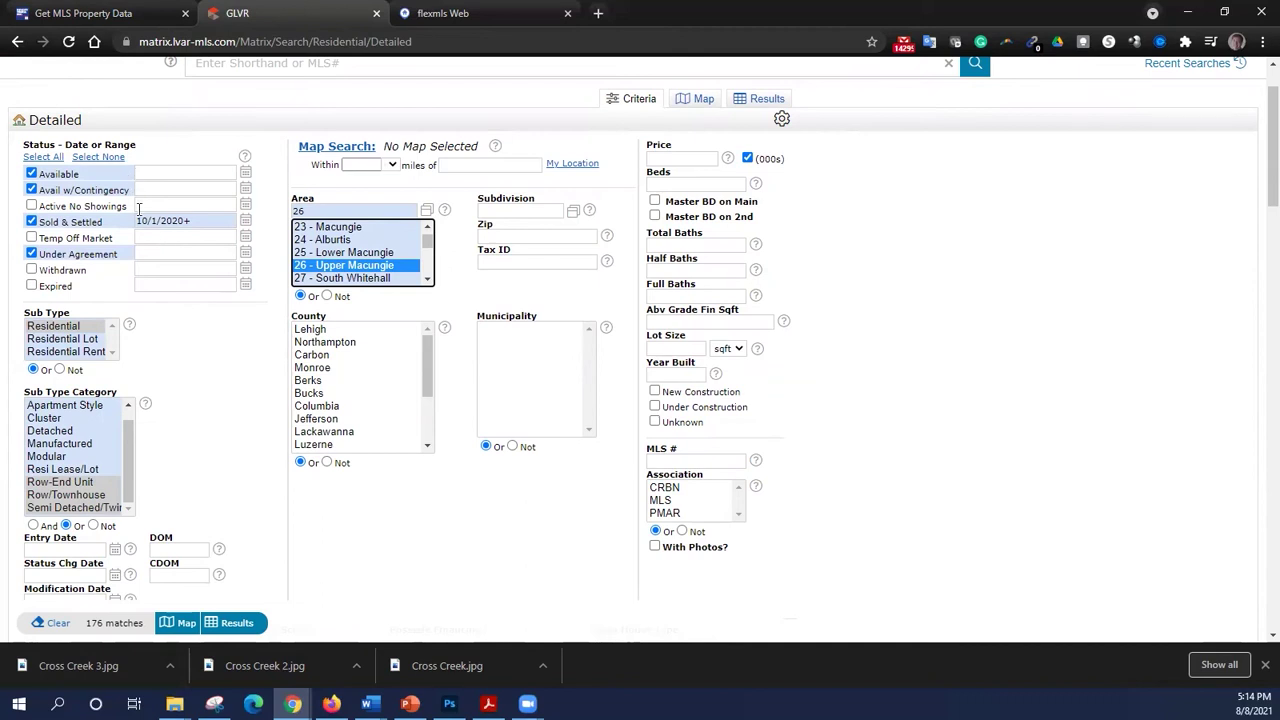
pyautogui.click(526, 210)
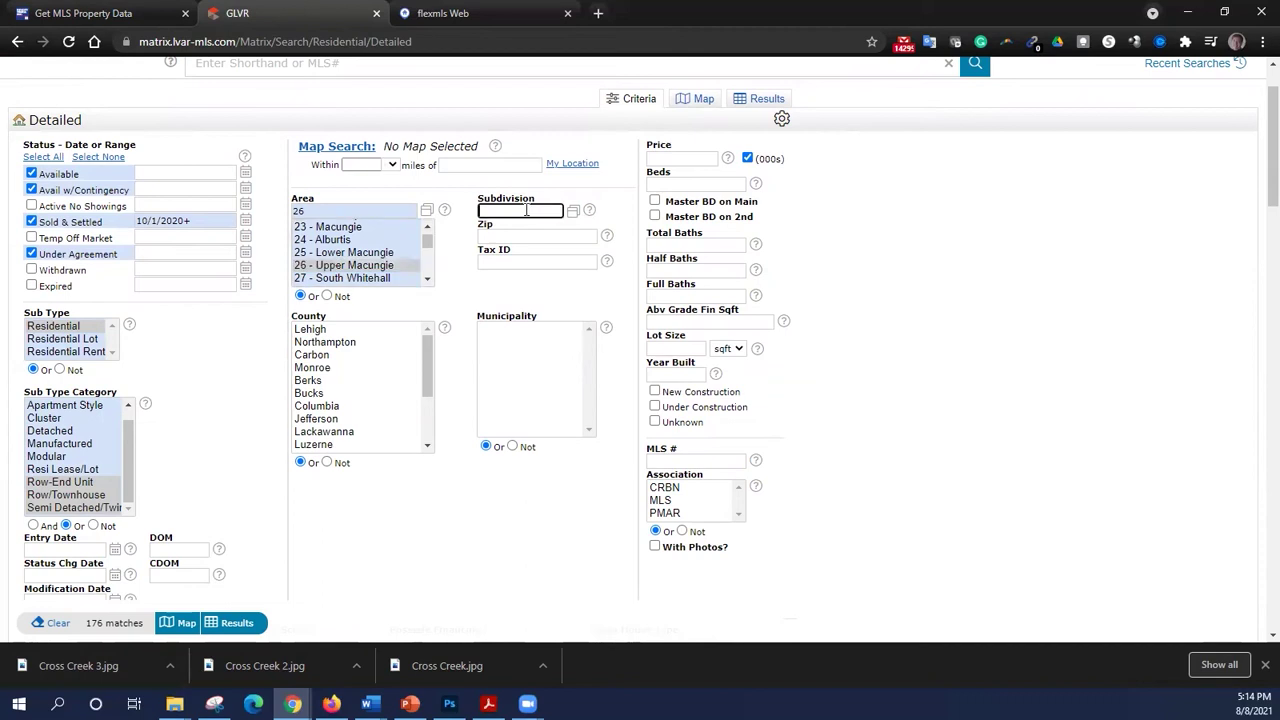
pyautogui.write('cross')
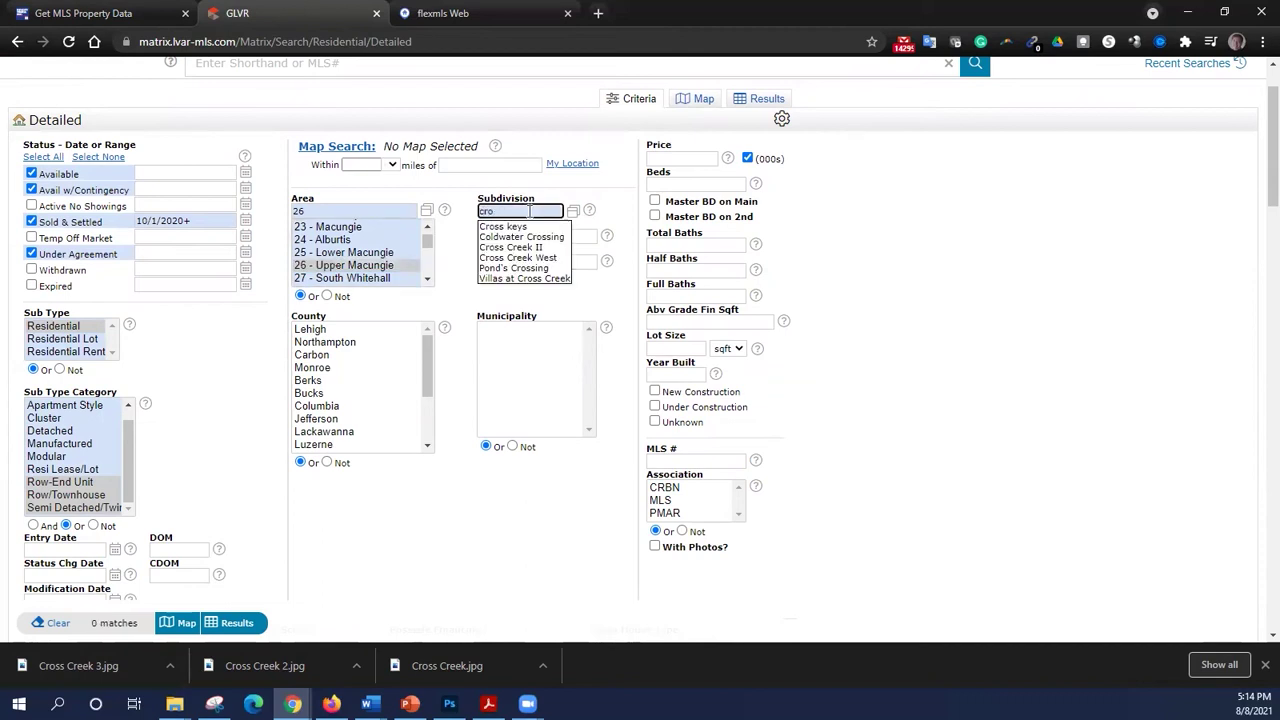
pyautogui.press('BackSpace')
pyautogui.press('BackSpace')
pyautogui.press('BackSpace')
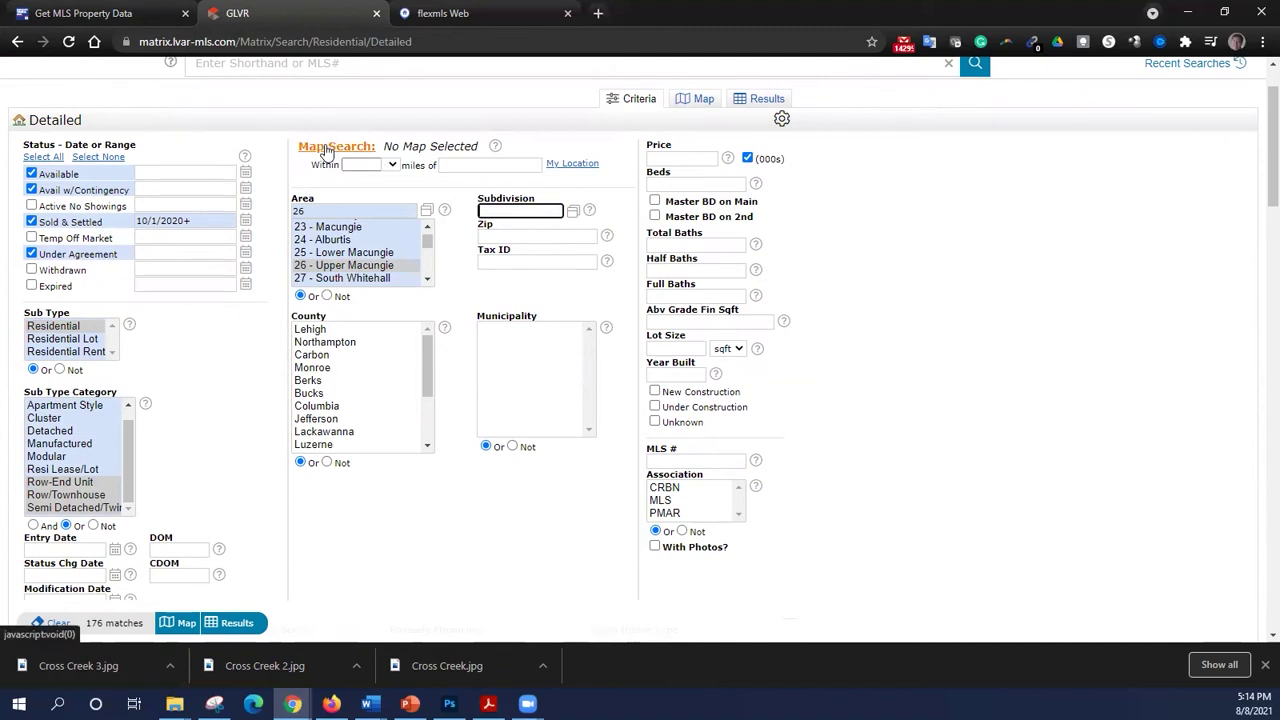
pyautogui.click(326, 150)
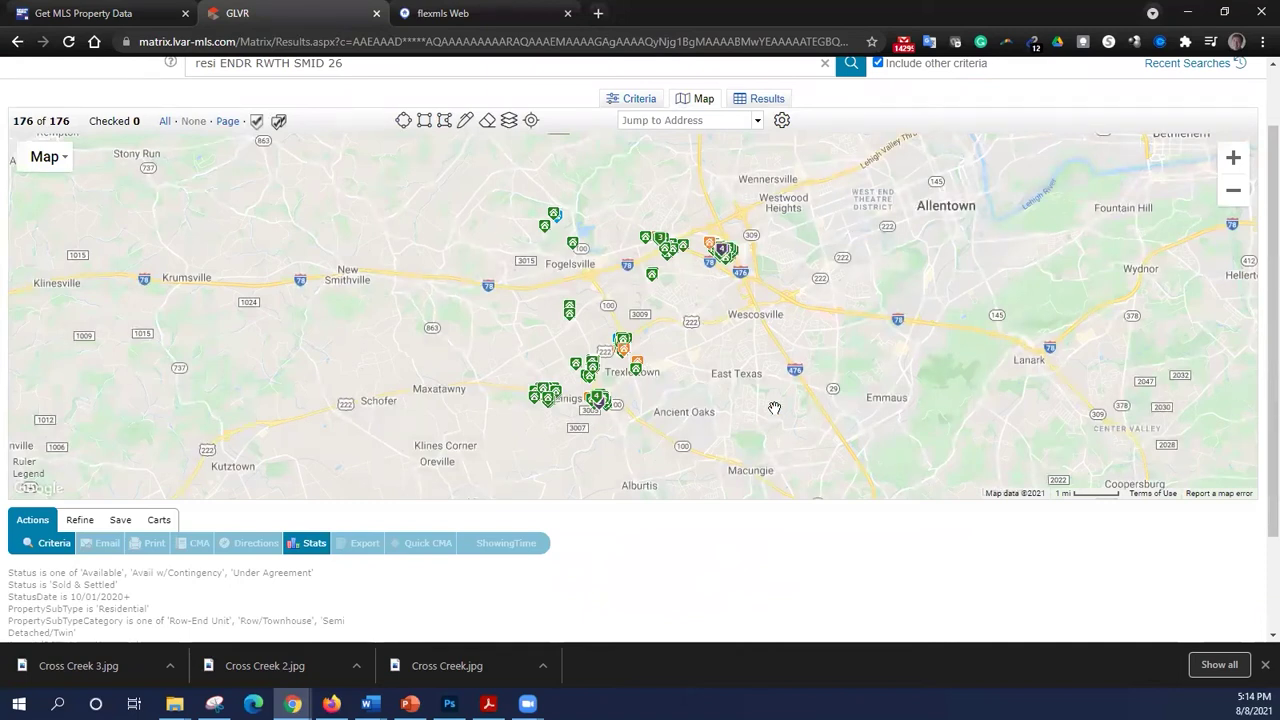
# - Zoom and pan the map to the King Way neighbourhood off Mosser Rd
pyautogui.scroll(2, 665, 410)
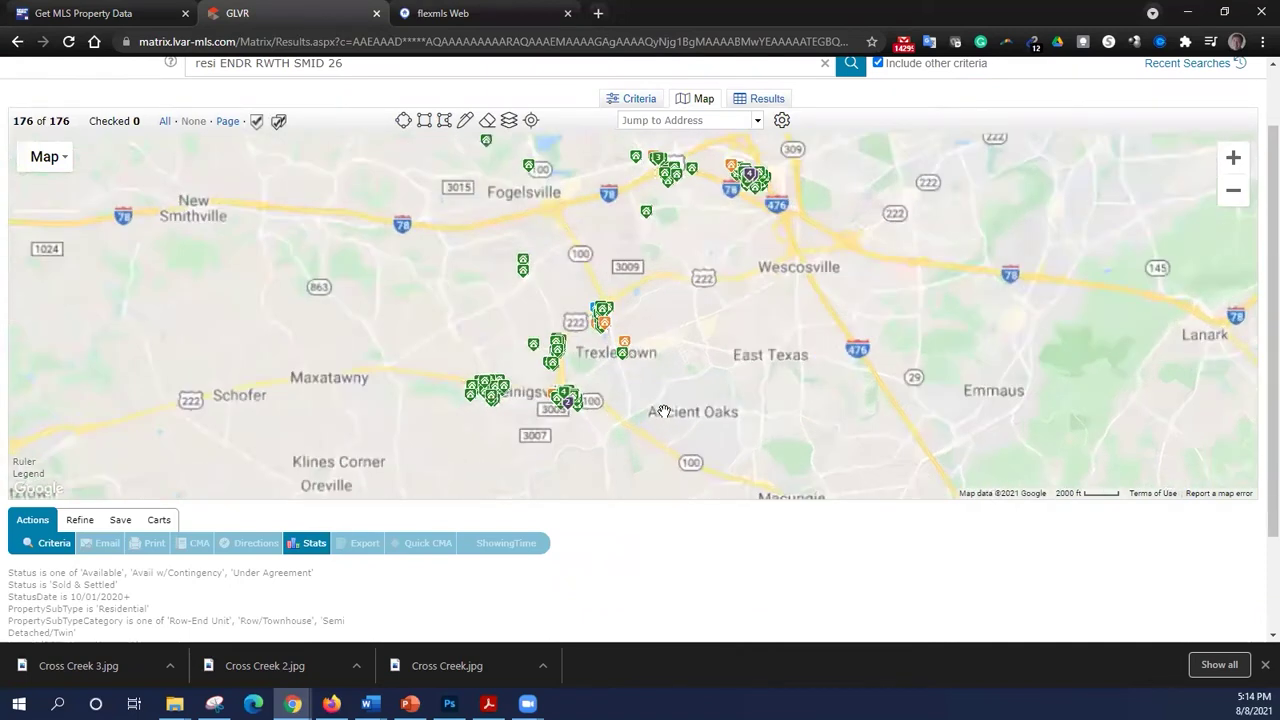
pyautogui.scroll(1, 664, 411)
pyautogui.moveTo(664, 411); pyautogui.dragTo(814, 394)
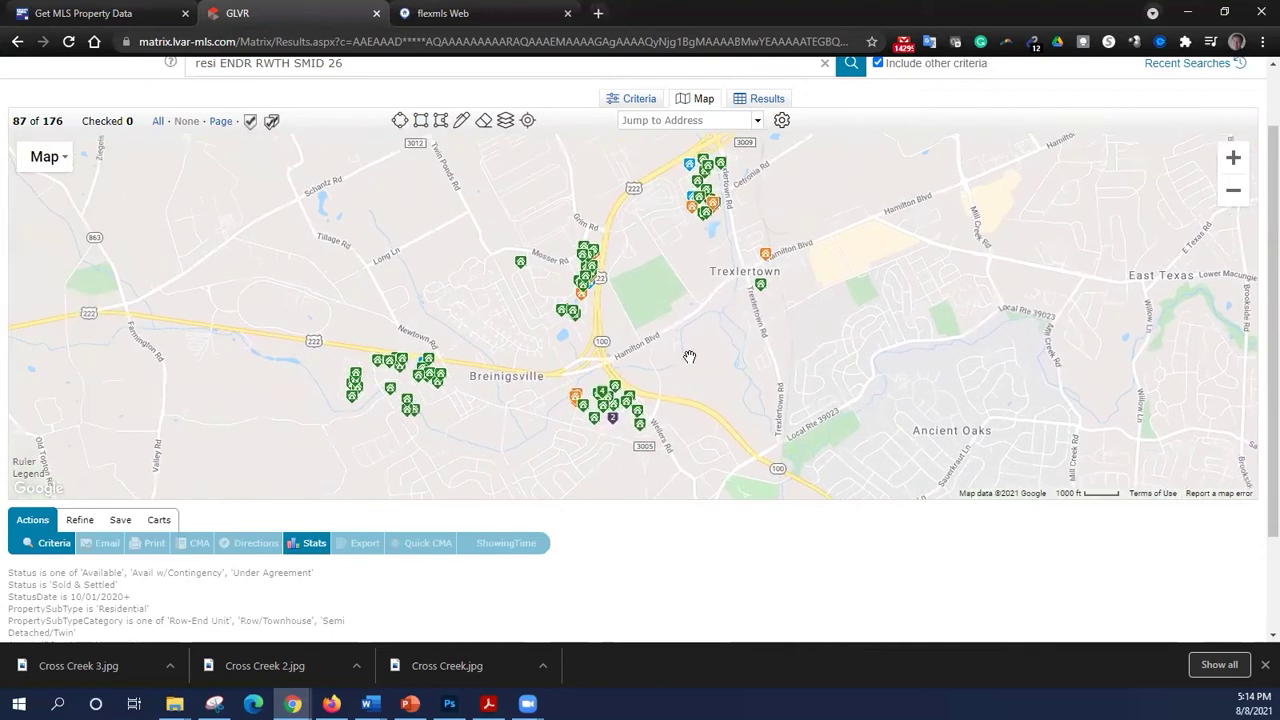
pyautogui.moveTo(610, 290); pyautogui.dragTo(716, 378)
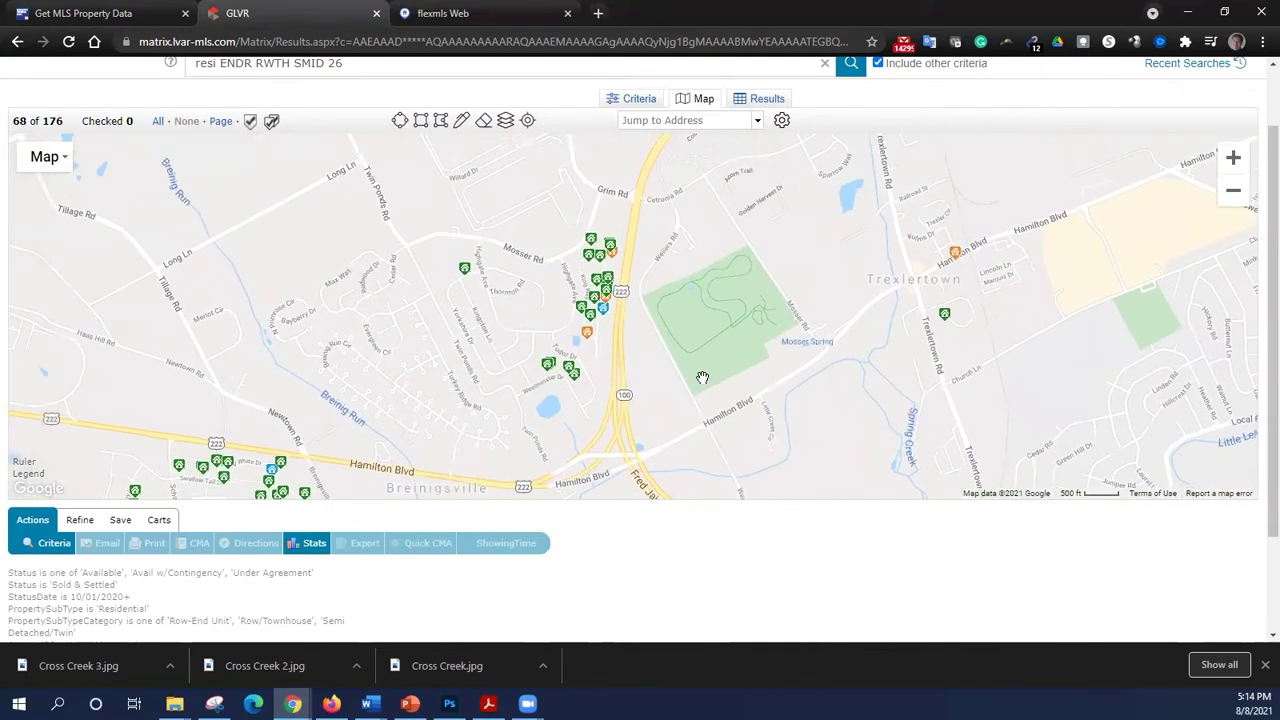
pyautogui.scroll(2, 703, 377)
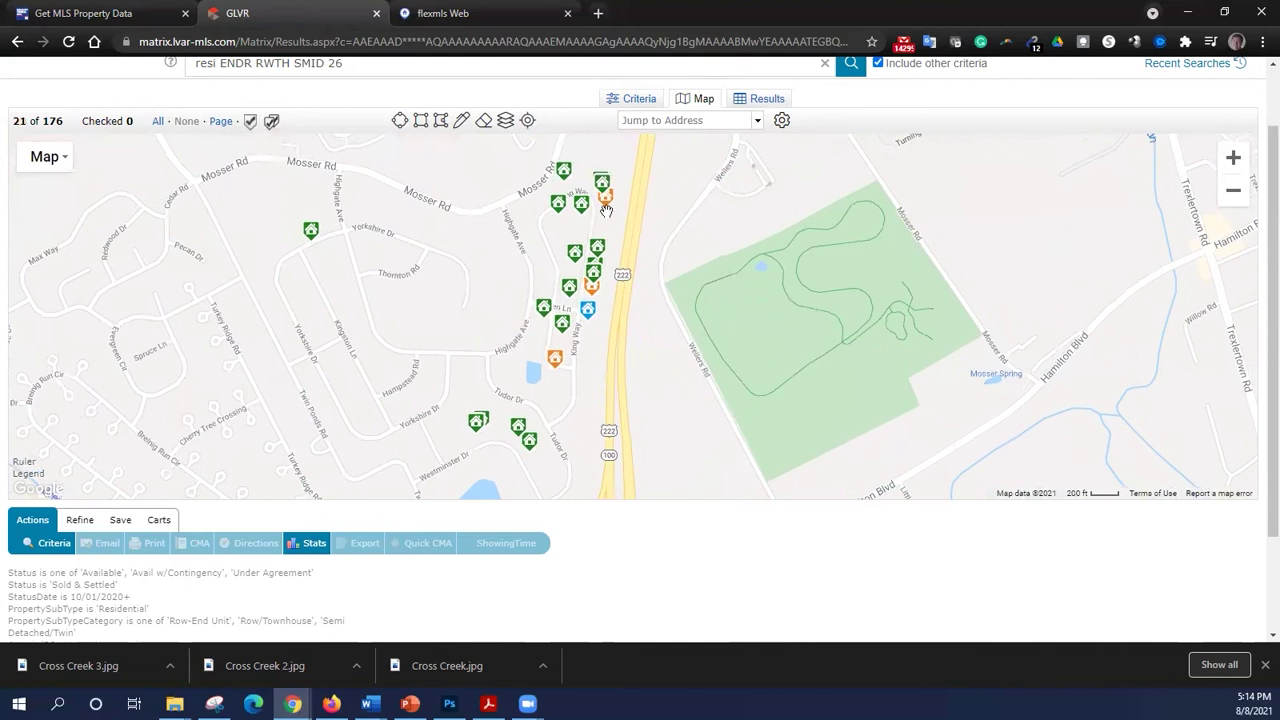
# - Draw a polygon around the King Way listings and list the 16 matching results
pyautogui.click(441, 122)
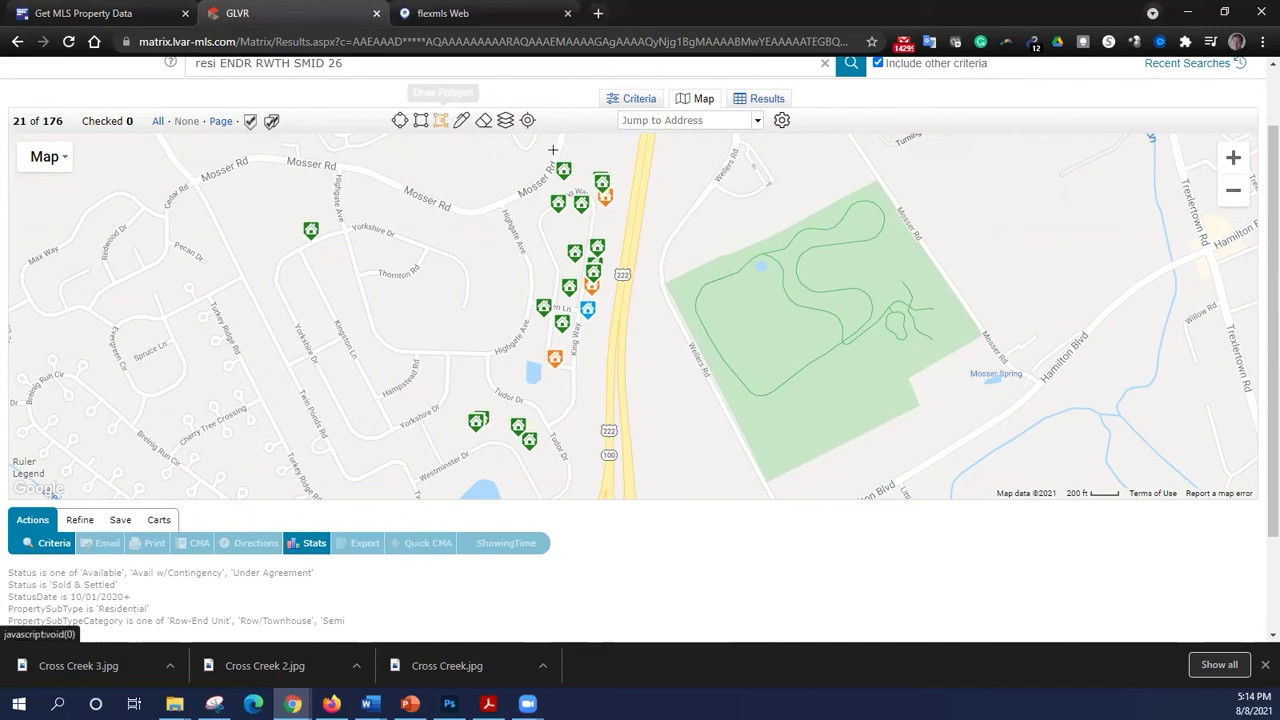
pyautogui.click(571, 147)
pyautogui.click(466, 171)
pyautogui.click(504, 373)
pyautogui.click(607, 405)
pyautogui.click(688, 215)
pyautogui.click(624, 147)
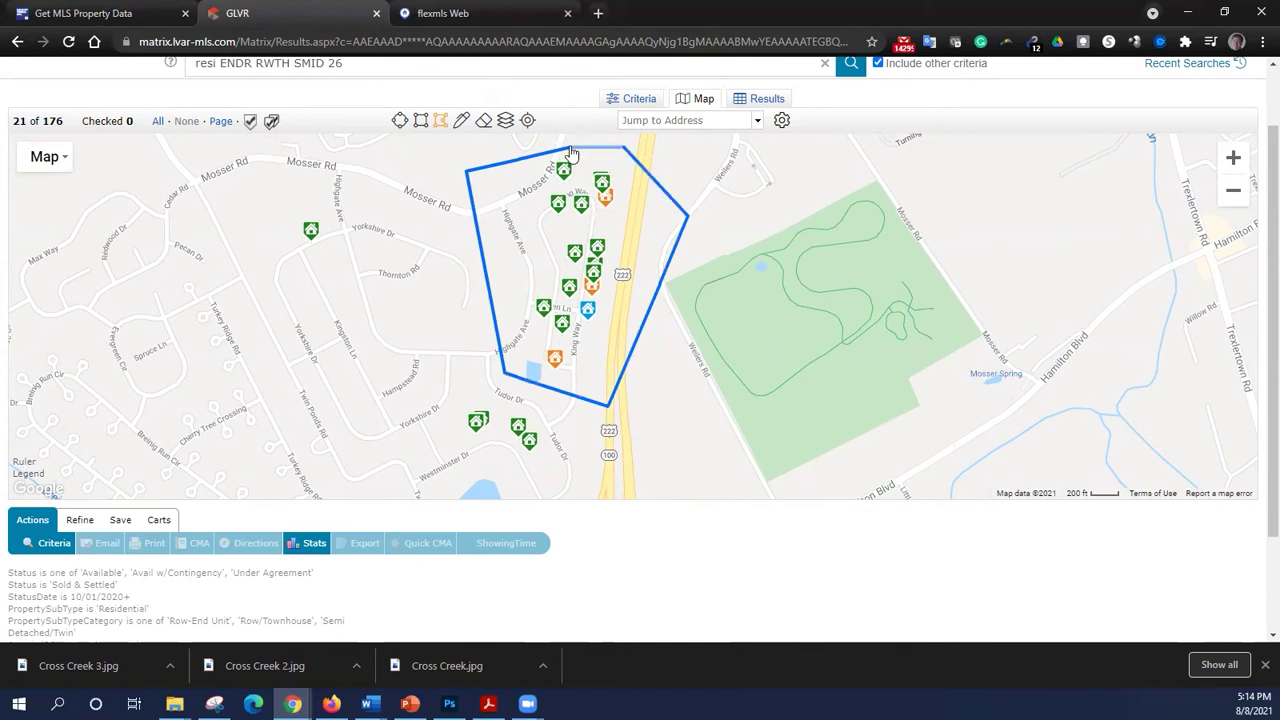
pyautogui.click(571, 150)
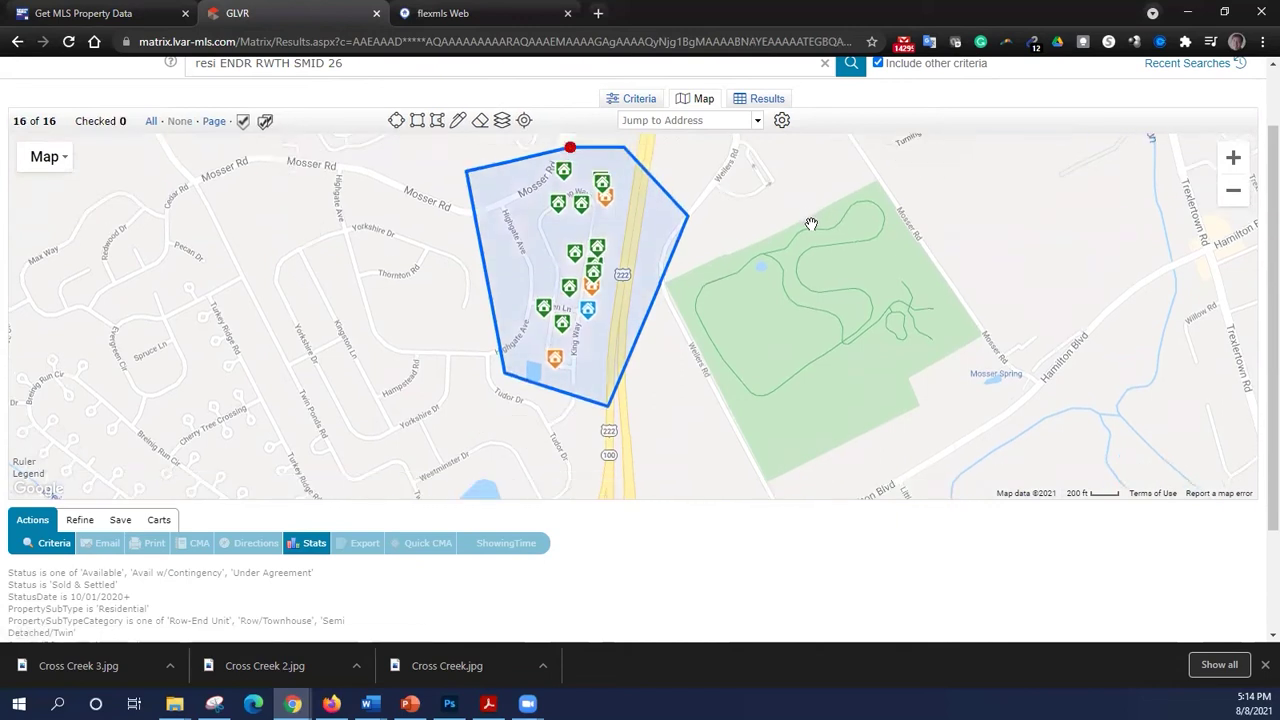
pyautogui.click(767, 100)
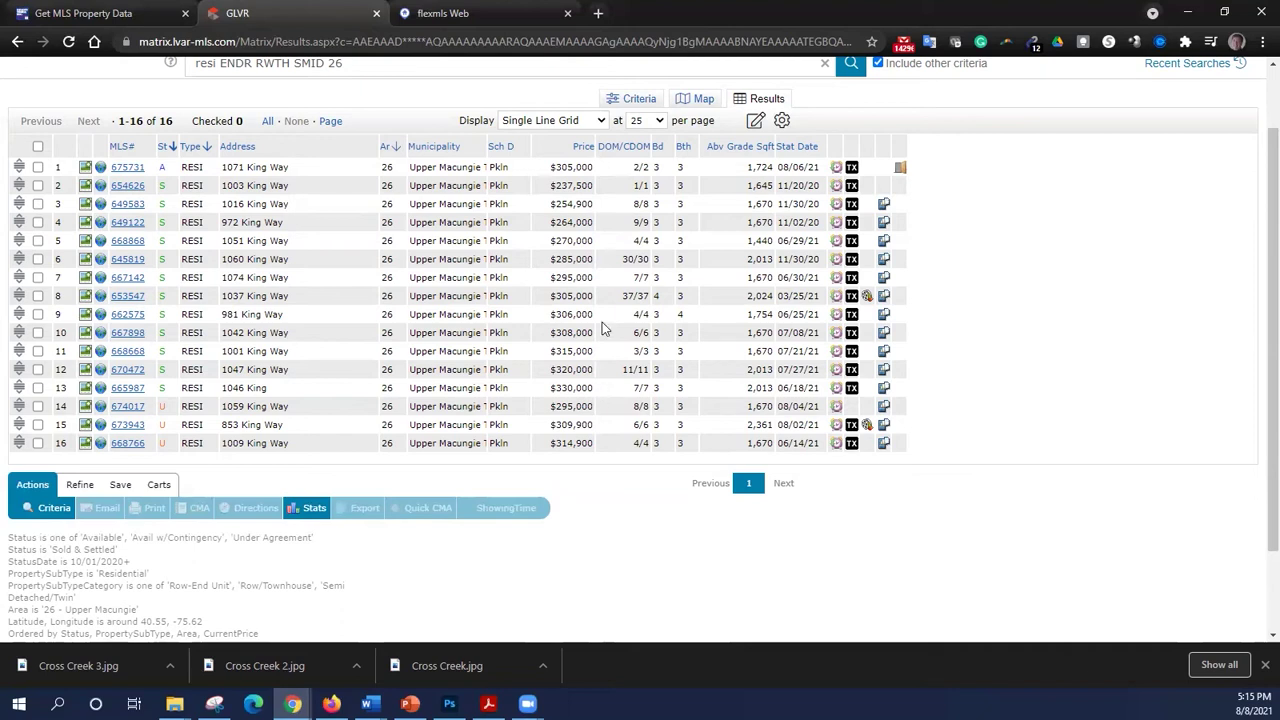
# - Switch the 16 King Way results to the Summary layout and scroll through the first listings
pyautogui.click(592, 119)
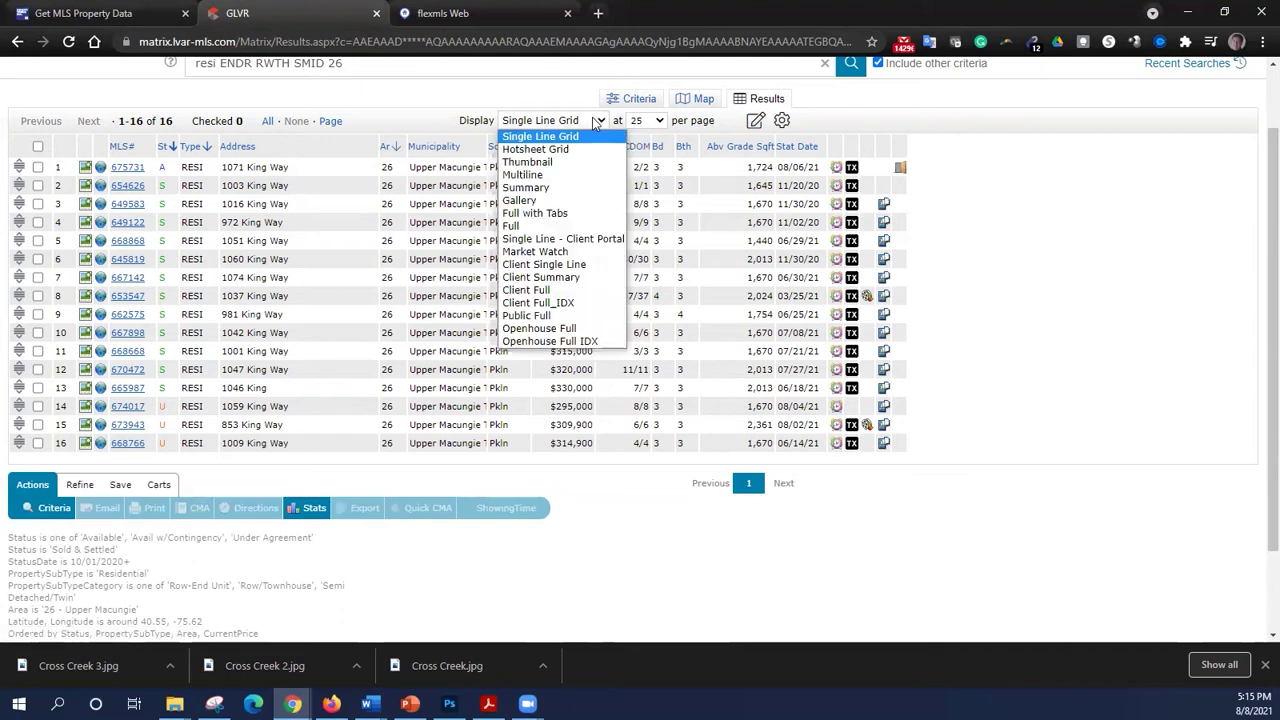
pyautogui.click(583, 188)
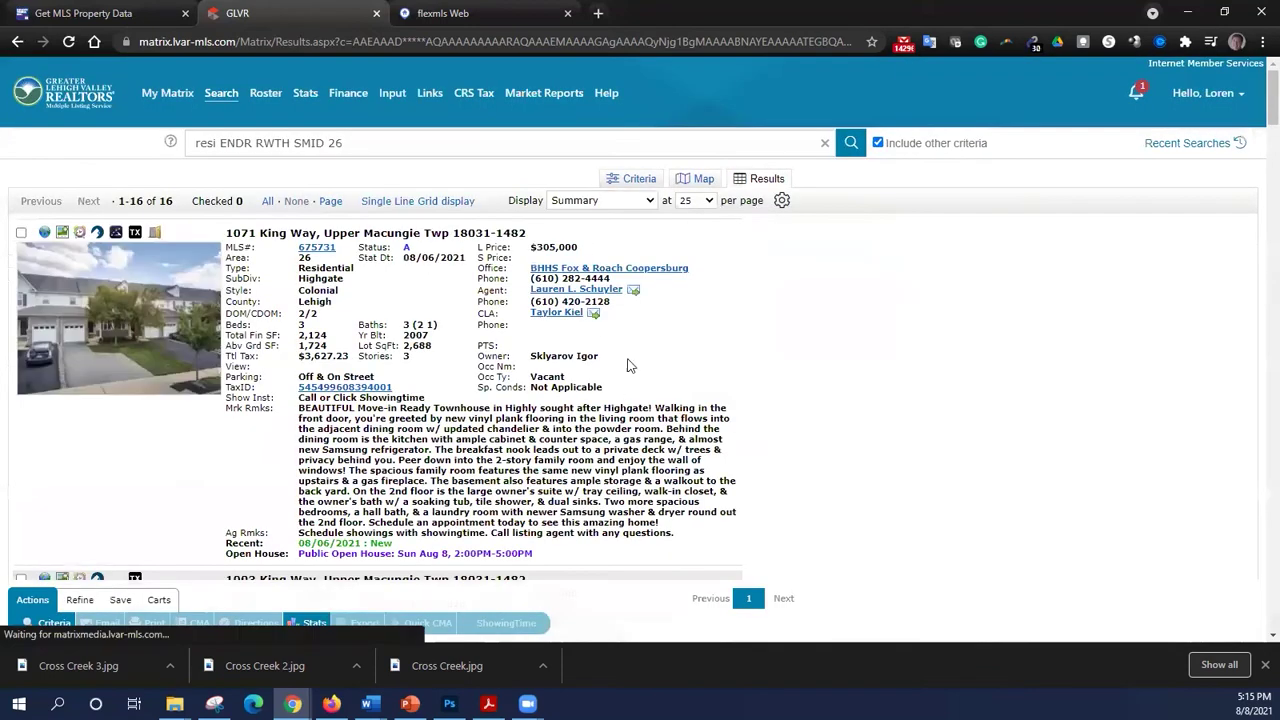
pyautogui.scroll(-4, 628, 365)
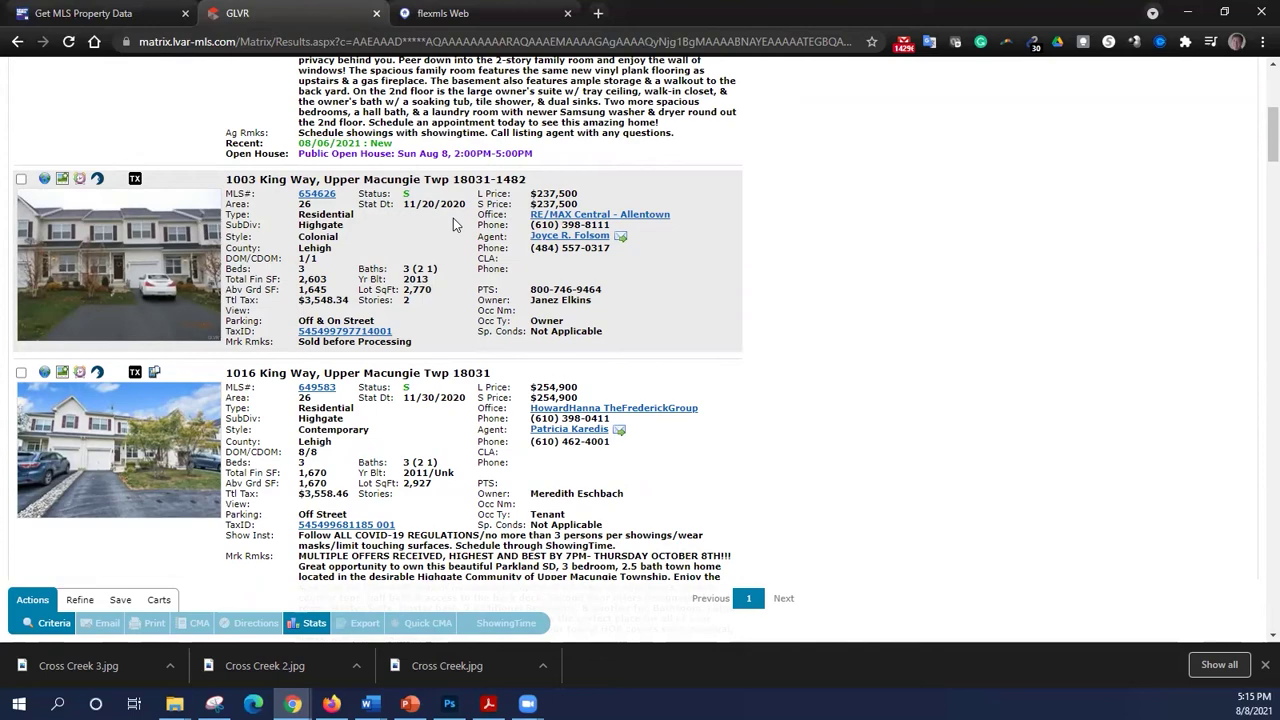
pyautogui.scroll(-2, 451, 426)
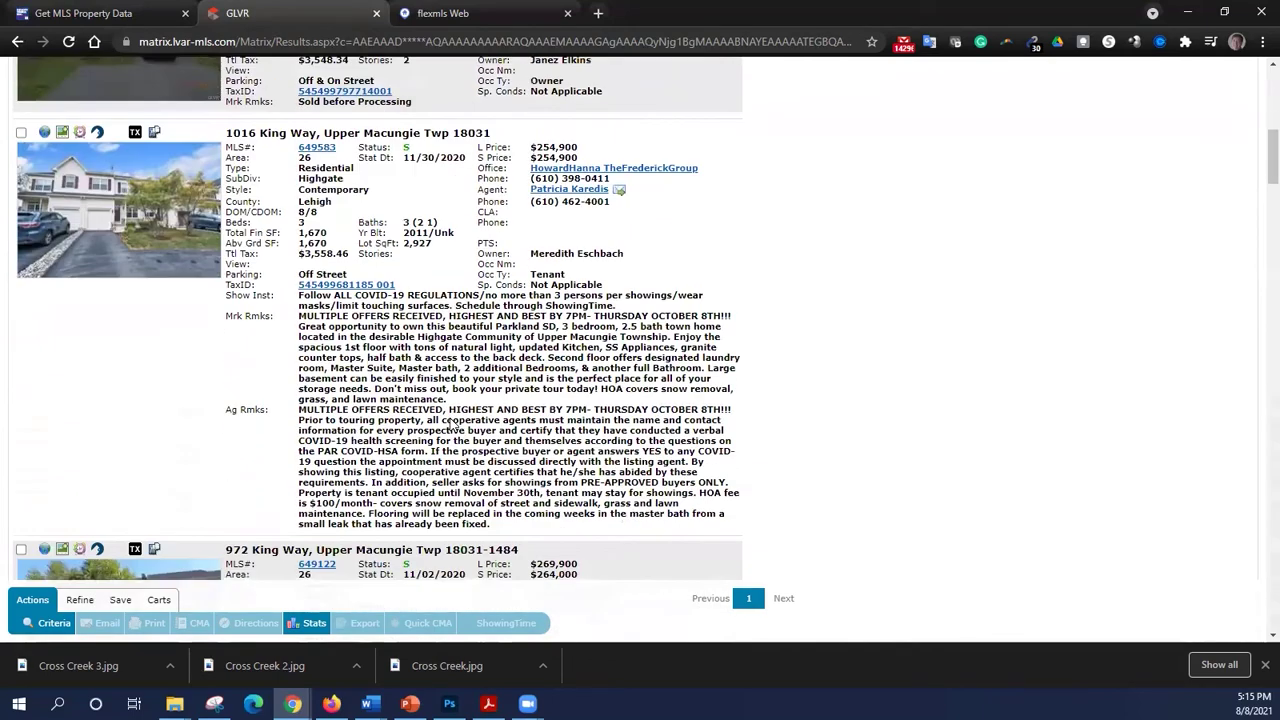
pyautogui.scroll(-6, 452, 426)
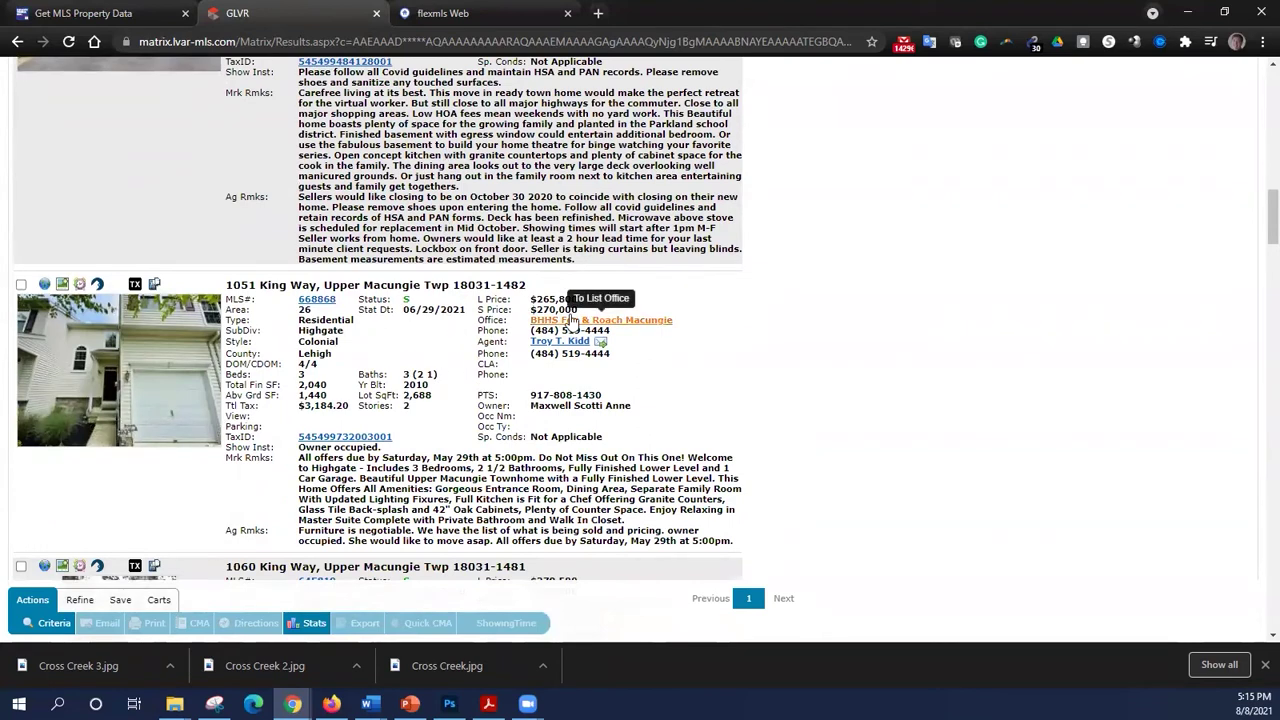
pyautogui.scroll(-2, 485, 390)
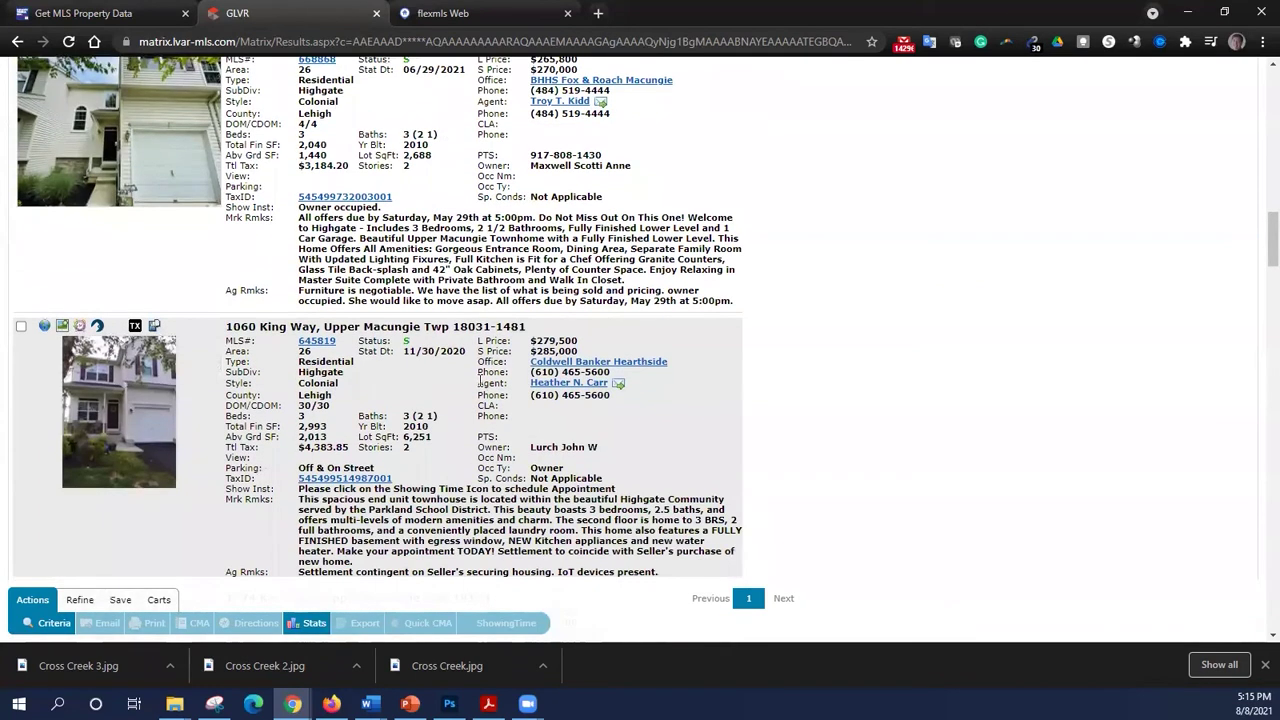
pyautogui.scroll(2, 480, 381)
# - Check the 1,440 above-grade square footage figure, review the remaining listings, and return to the top
pyautogui.moveTo(340, 318); pyautogui.dragTo(297, 318)
pyautogui.click(421, 273)
pyautogui.scroll(-4, 480, 287)
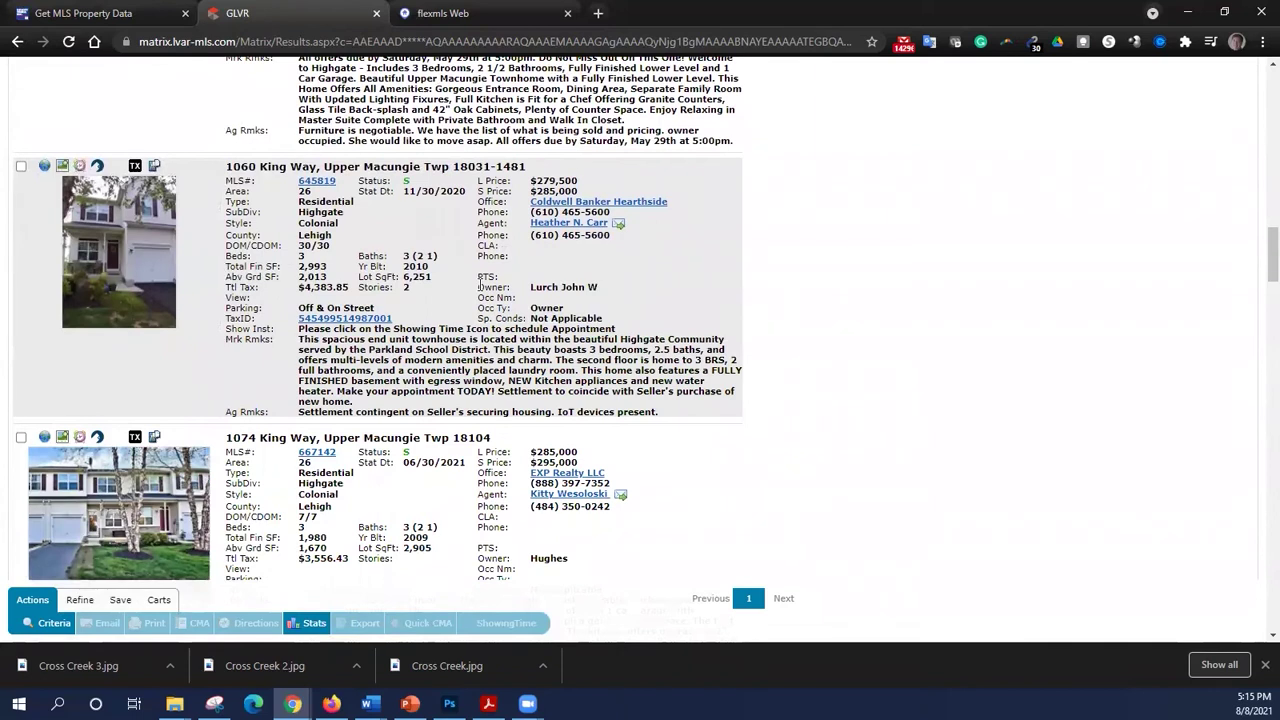
pyautogui.scroll(-3, 471, 206)
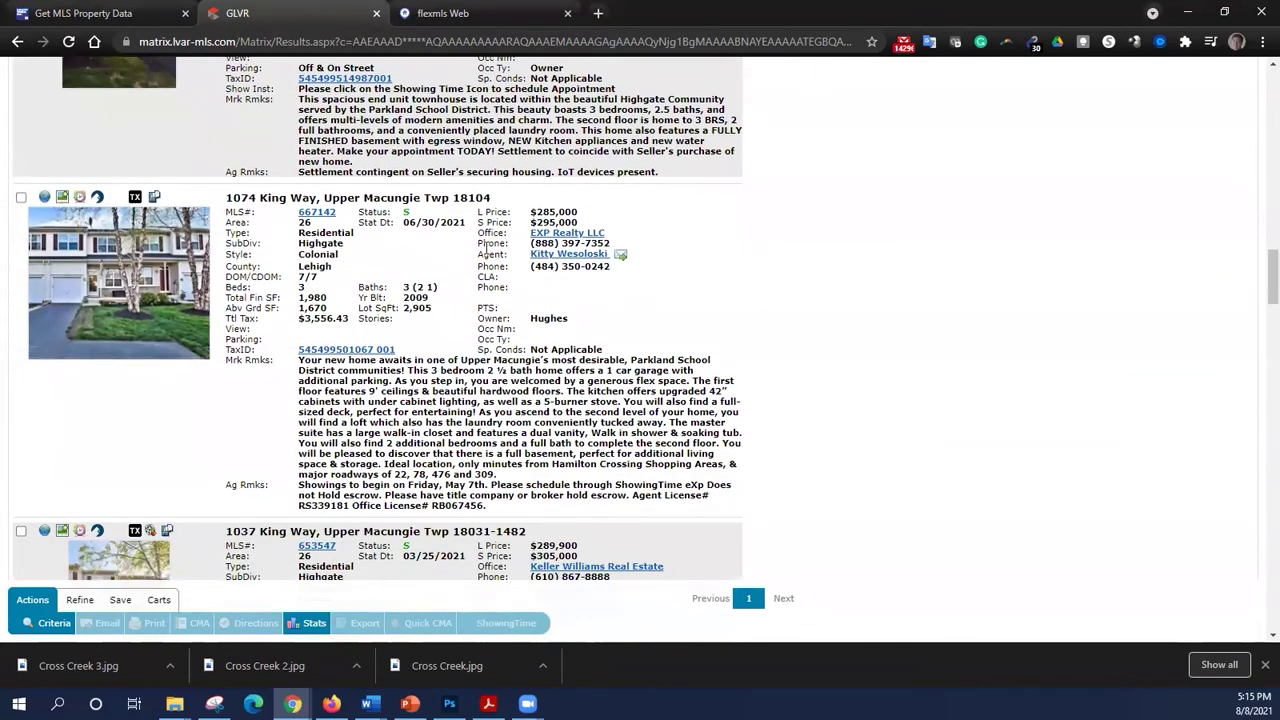
pyautogui.scroll(-4, 461, 325)
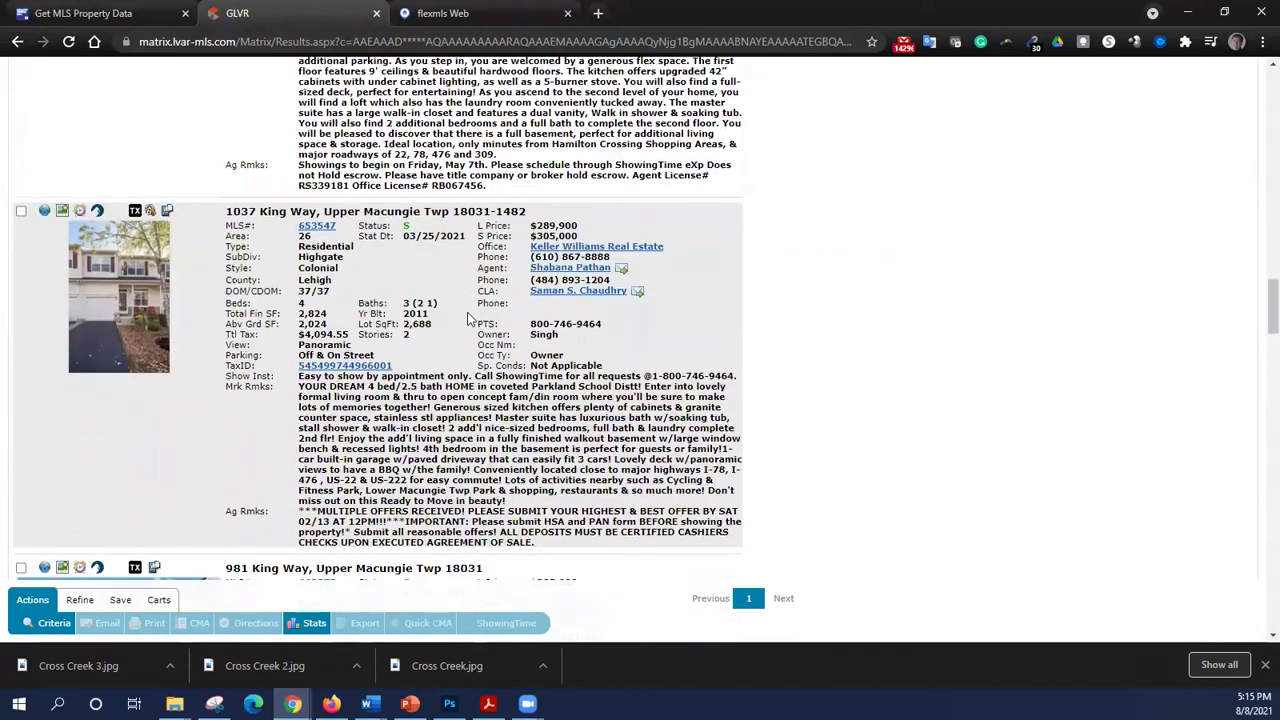
pyautogui.scroll(-4, 471, 318)
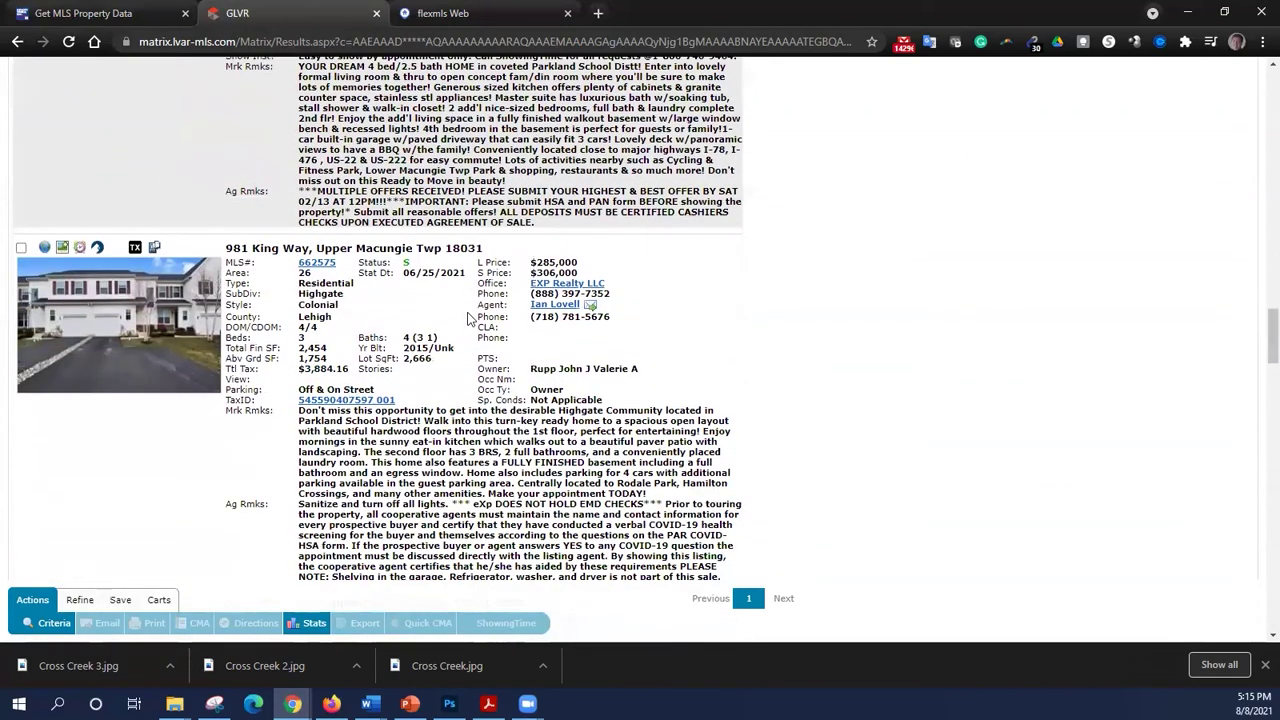
pyautogui.scroll(-4, 471, 318)
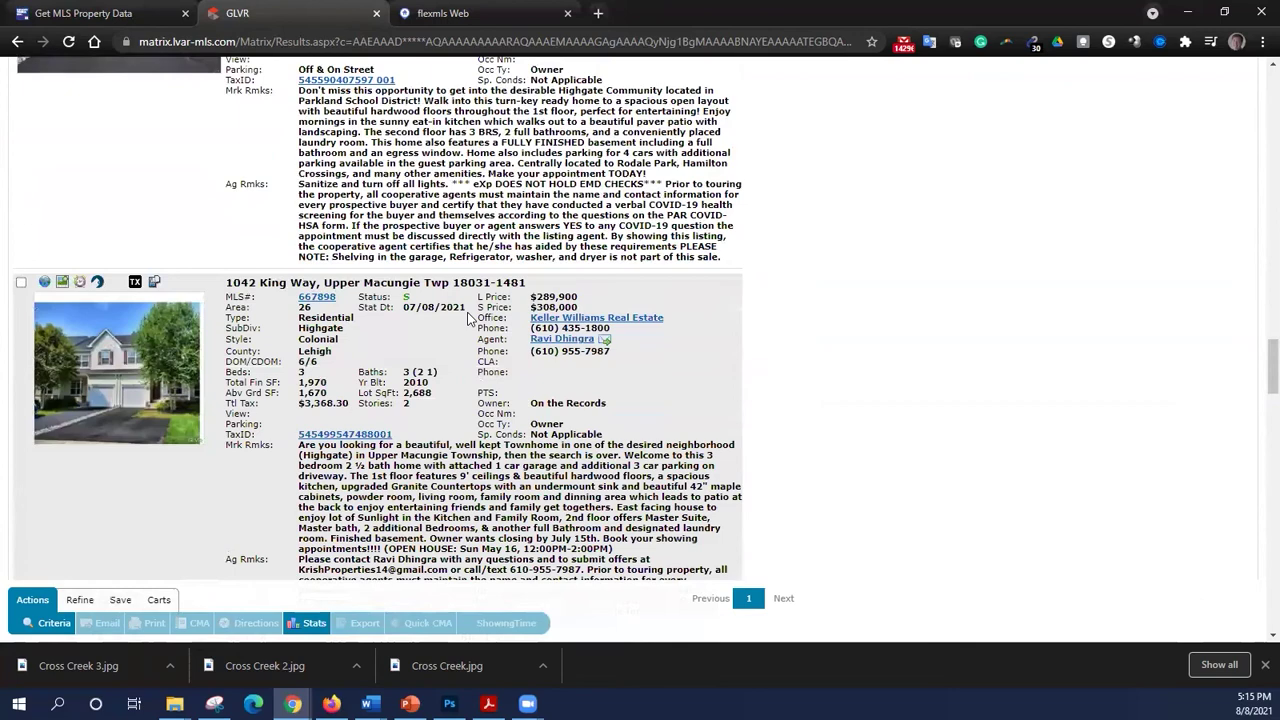
pyautogui.scroll(-3, 470, 318)
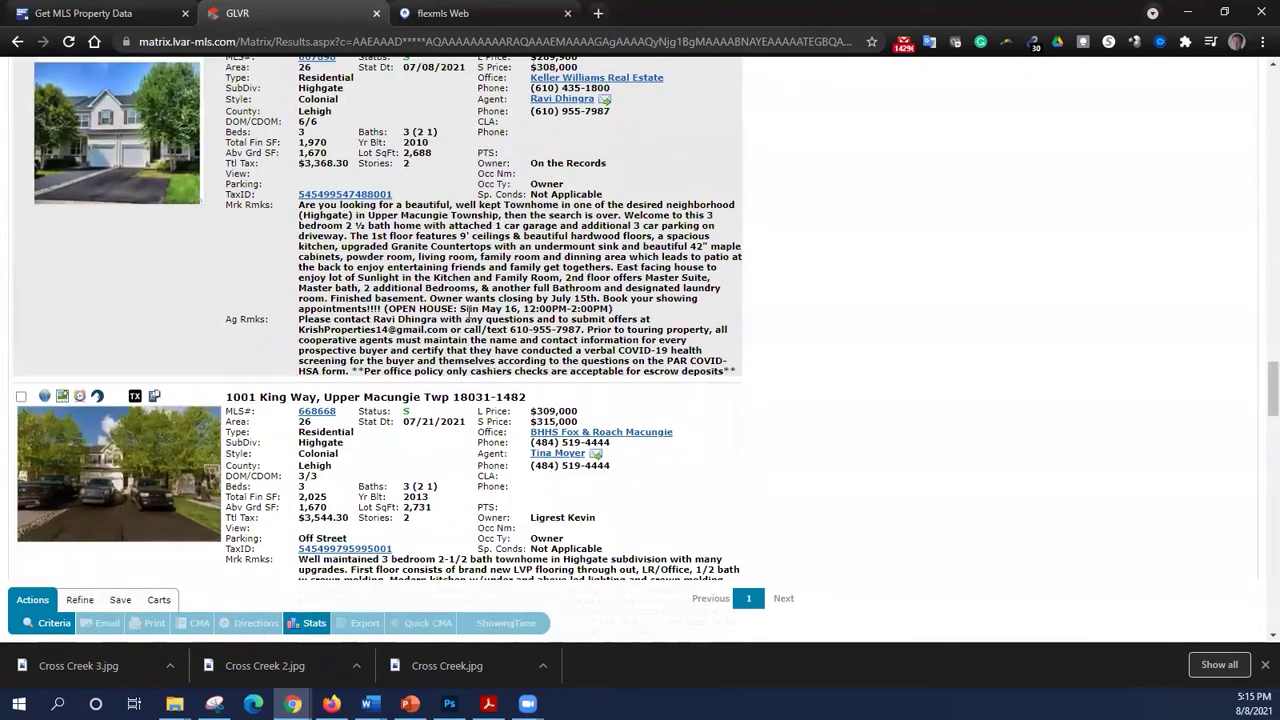
pyautogui.scroll(-2, 469, 313)
pyautogui.scroll(10, 470, 318)
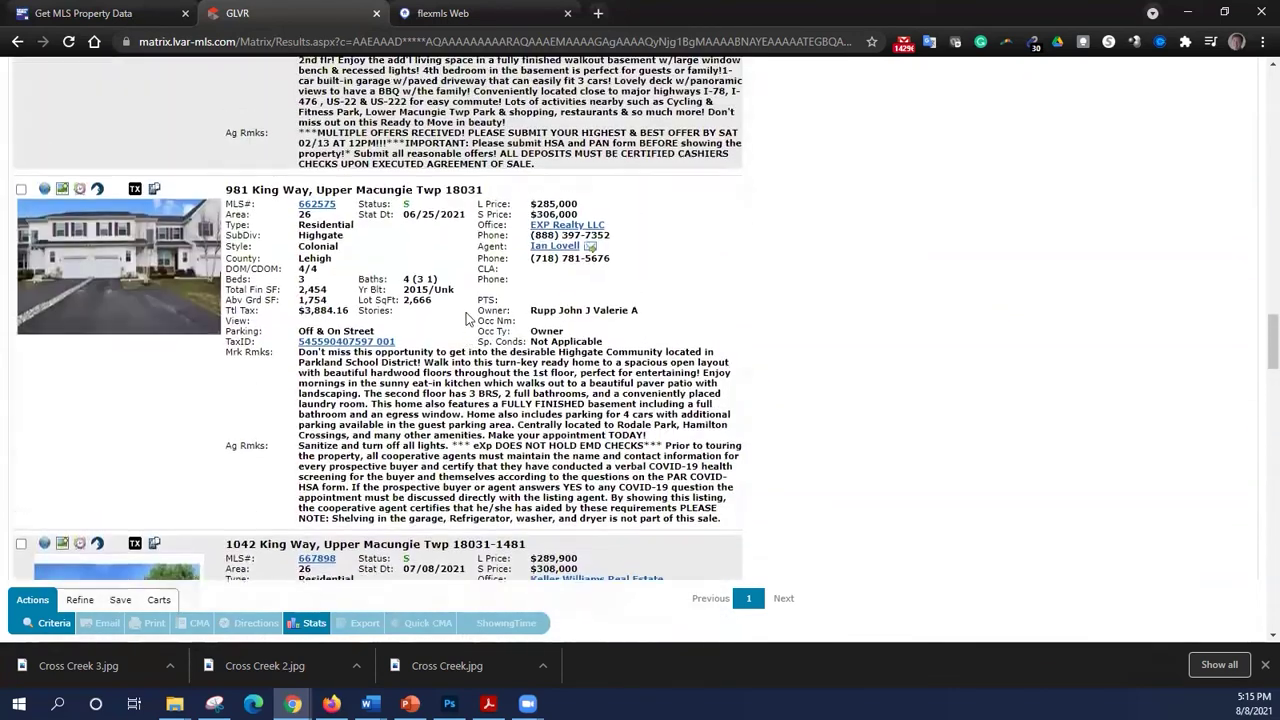
pyautogui.moveTo(1271, 325); pyautogui.dragTo(1271, 101)
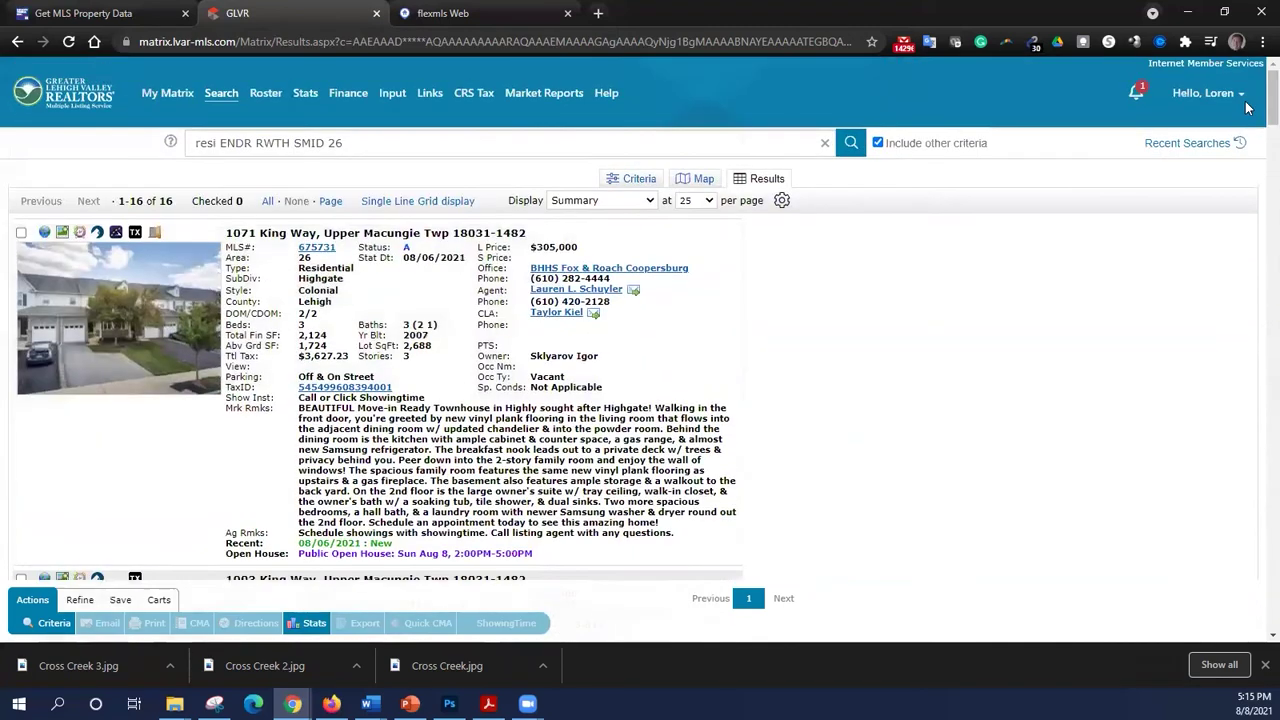
# - Change the criteria to Sold & Settled 1/1/2021+ and Abv Grade Fin Sqft 1600+
pyautogui.click(55, 623)
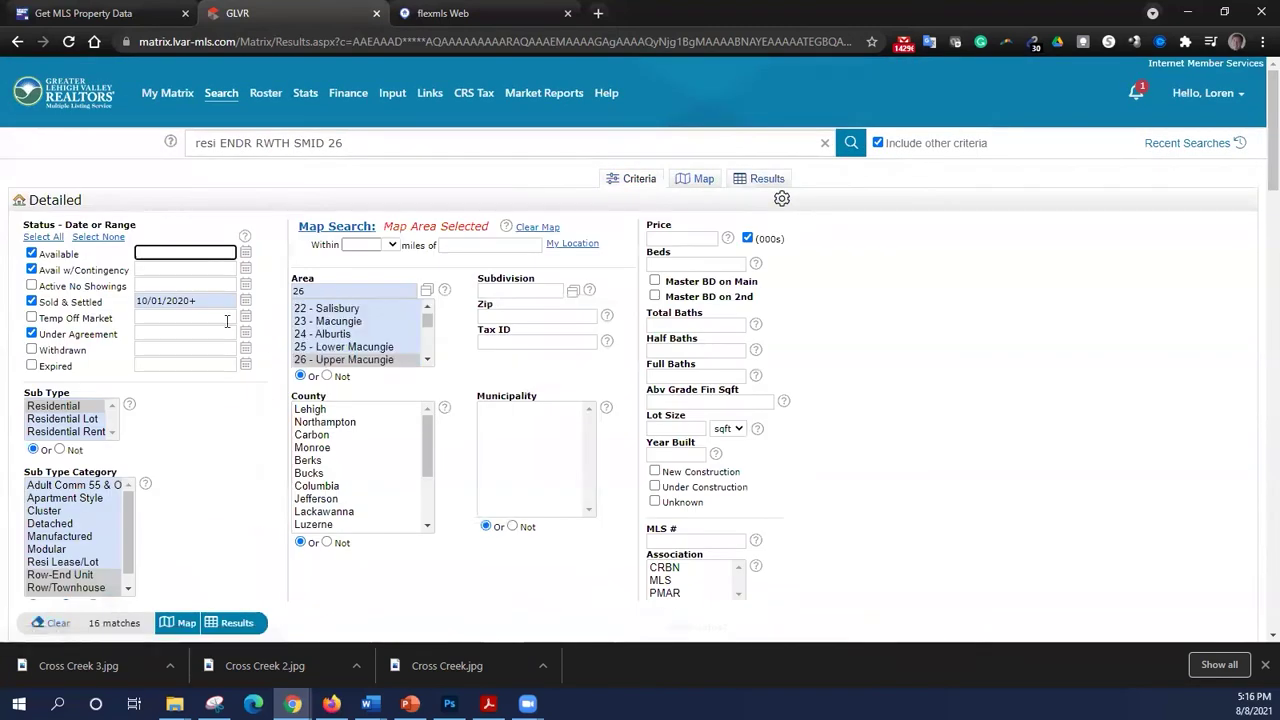
pyautogui.write('1')
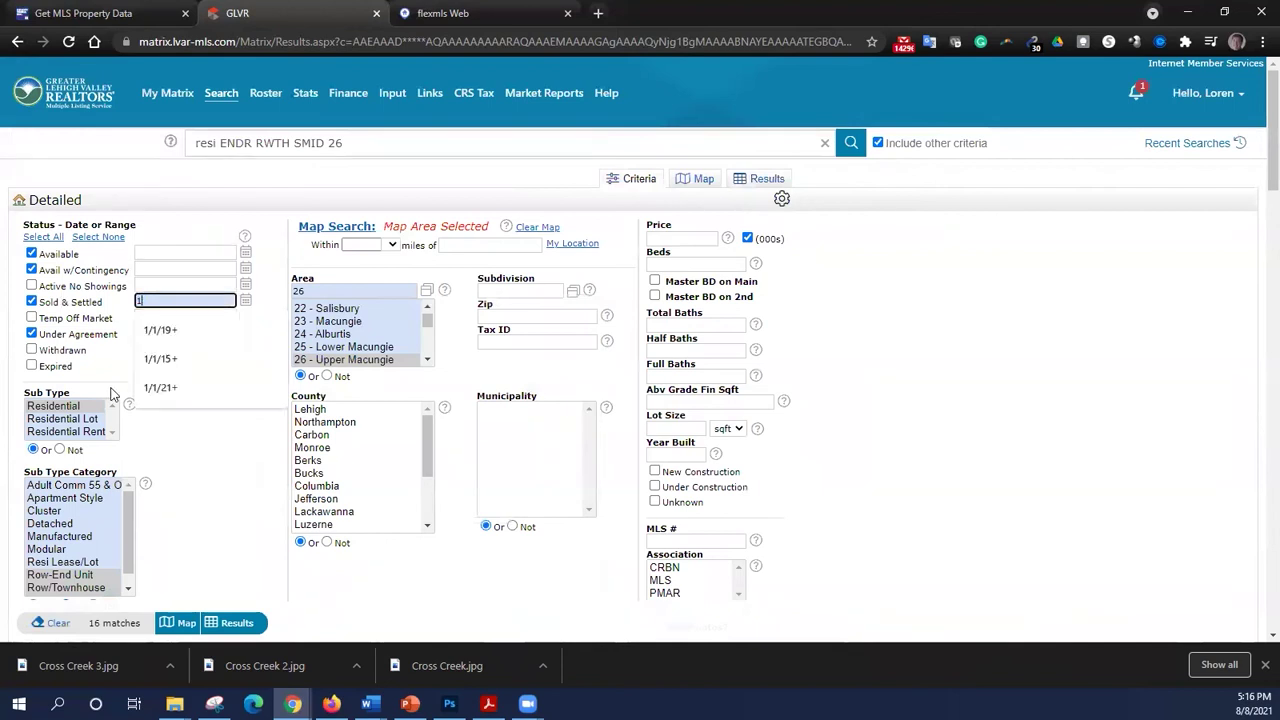
pyautogui.write('/1/202')
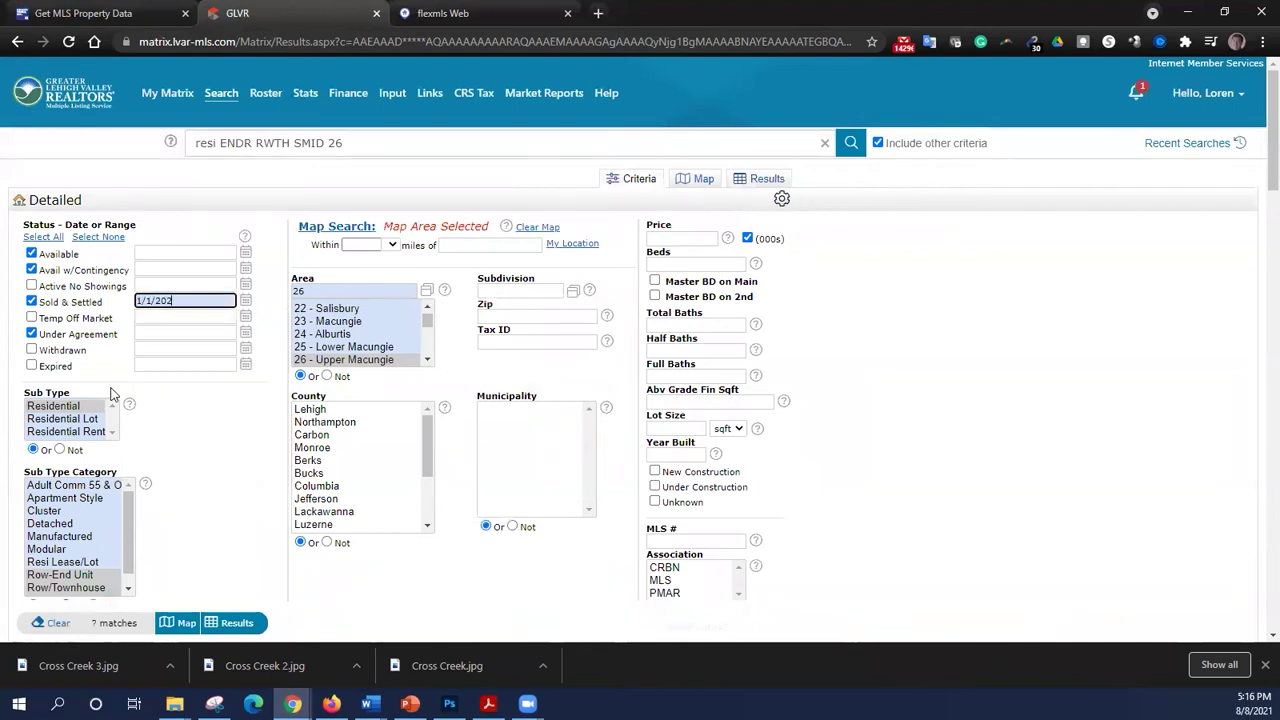
pyautogui.write('1+')
pyautogui.click(696, 403)
pyautogui.write('1600+')
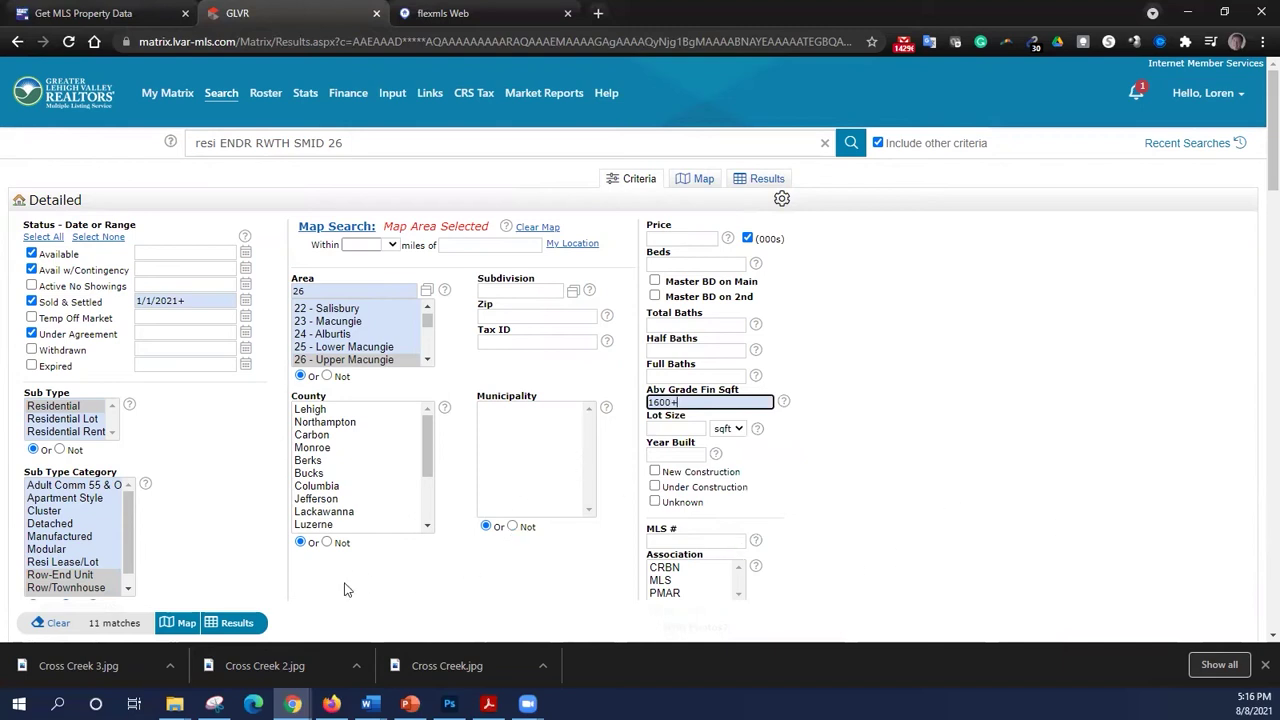
# - Show the 11 narrowed King Way results as a Single Line Grid
pyautogui.click(237, 622)
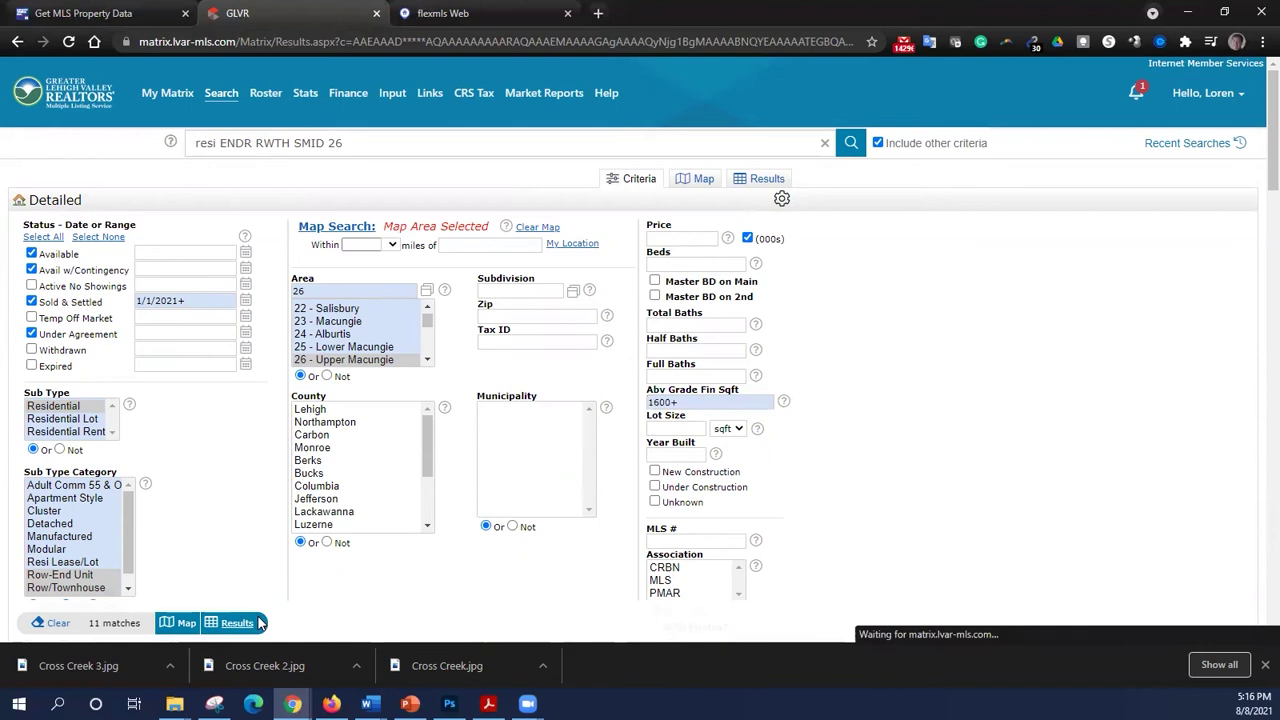
pyautogui.click(622, 204)
pyautogui.click(627, 213)
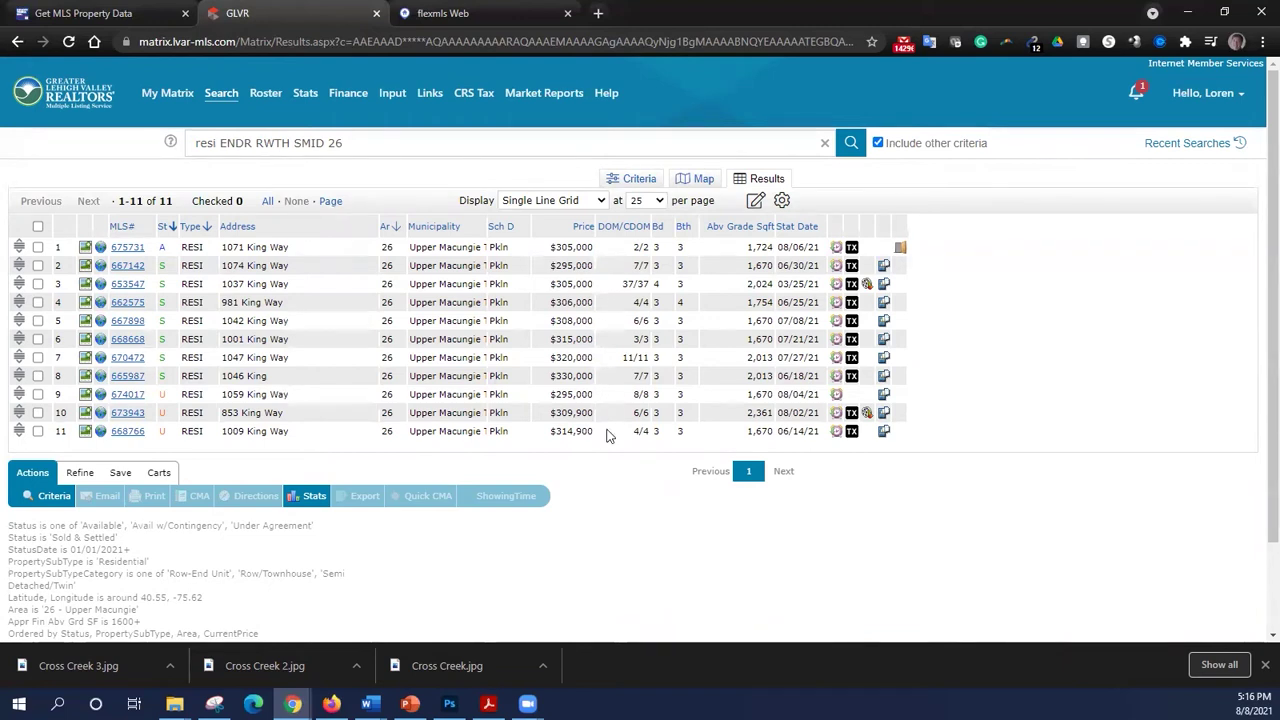
# - Check all 11 listings and choose Realty Tools Export as their export format
pyautogui.click(38, 228)
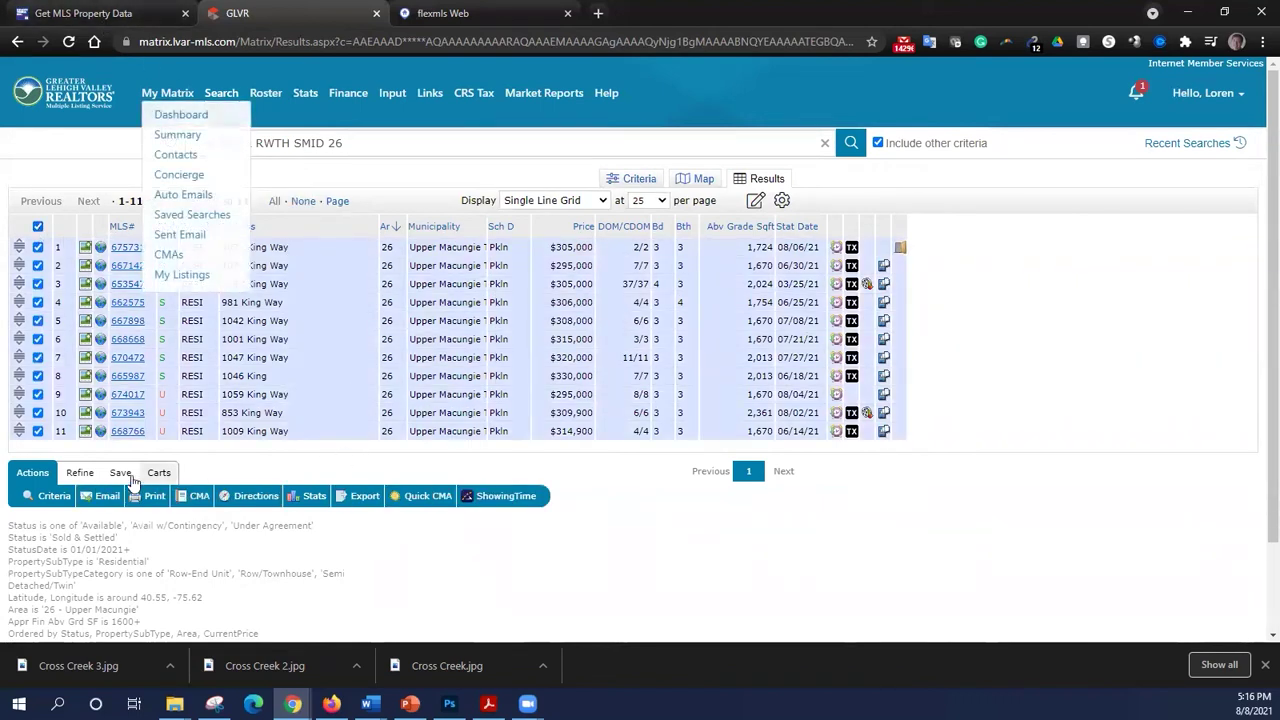
pyautogui.click(362, 496)
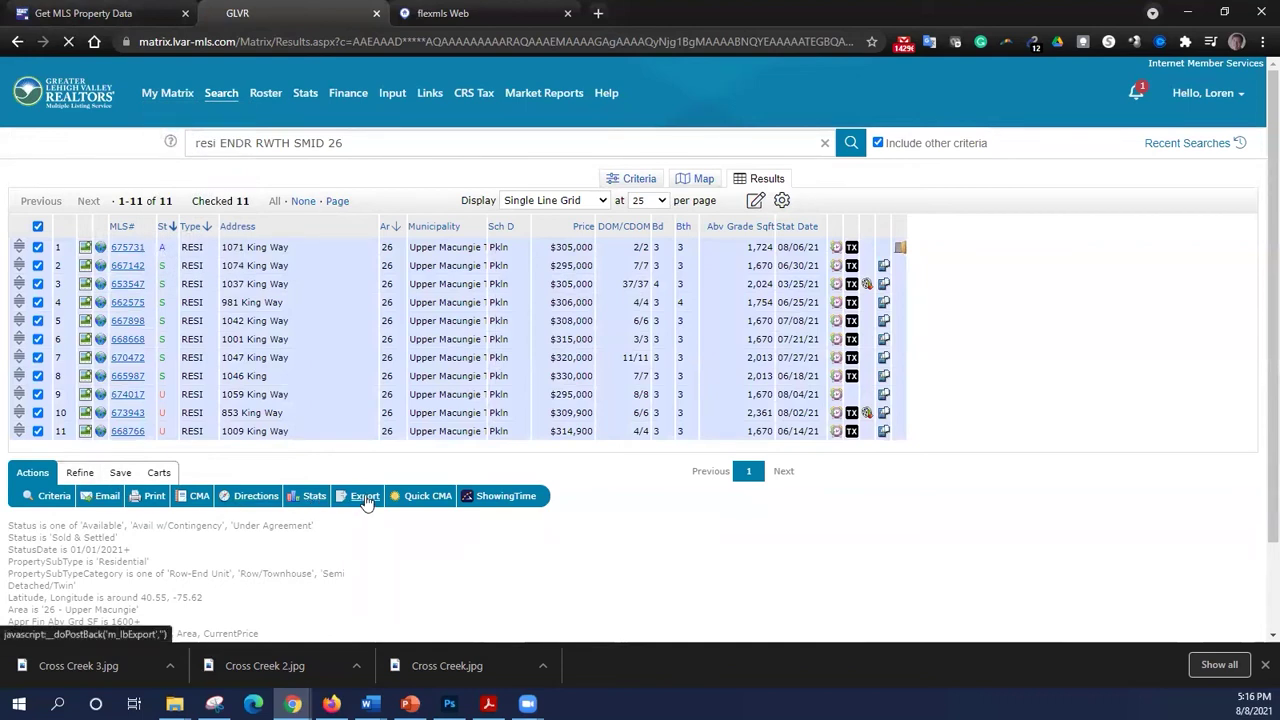
pyautogui.click(243, 222)
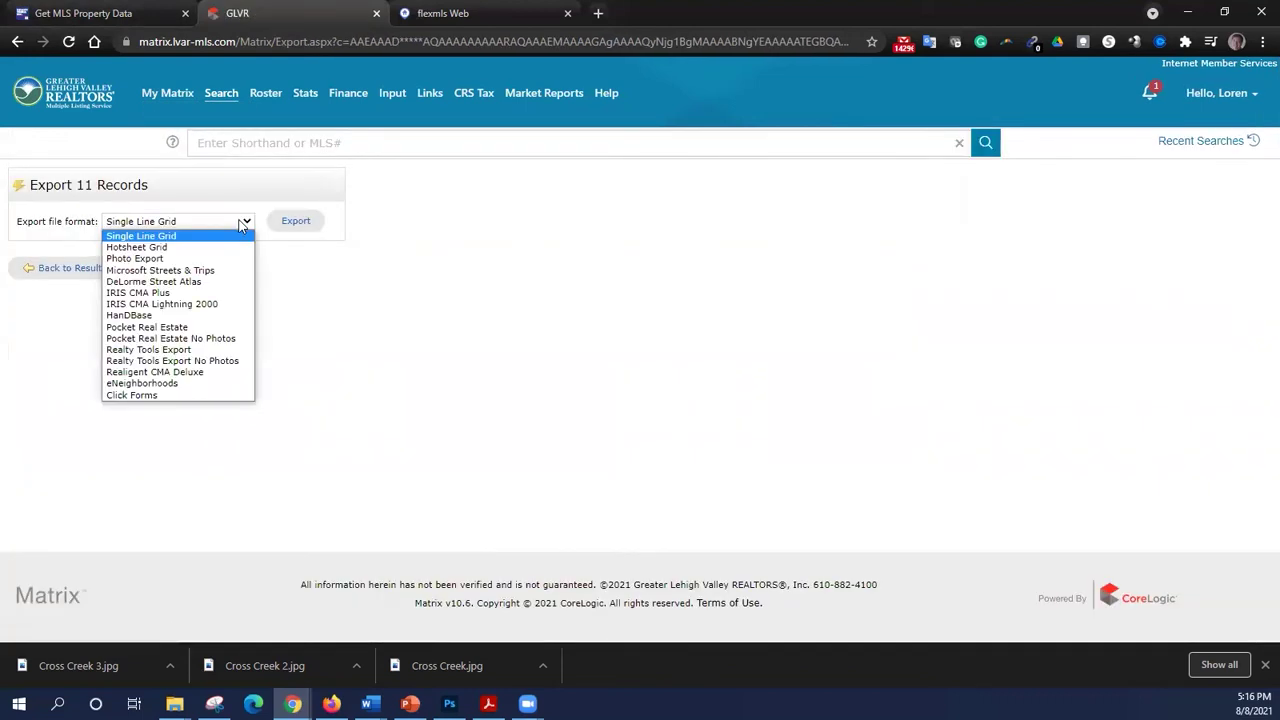
pyautogui.click(232, 350)
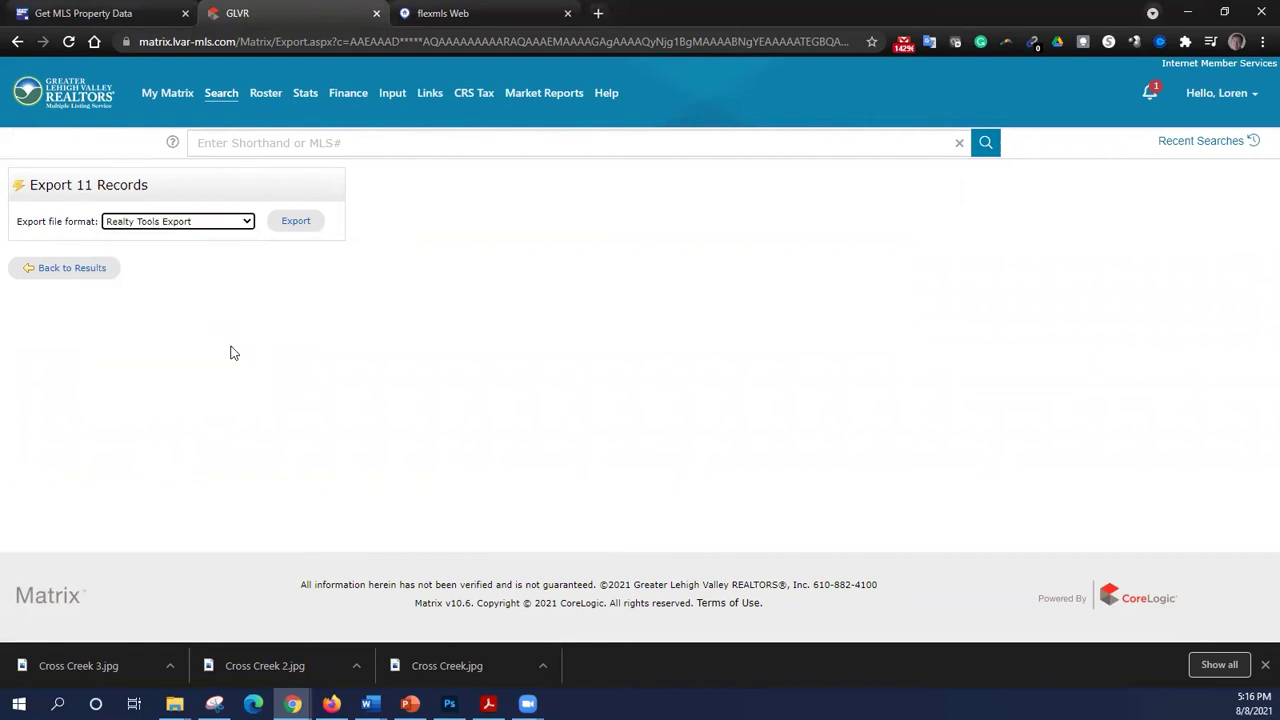
# - Download the 11 records as a Realty Tools Export zip and return to Get MLS Property Data
pyautogui.click(304, 222)
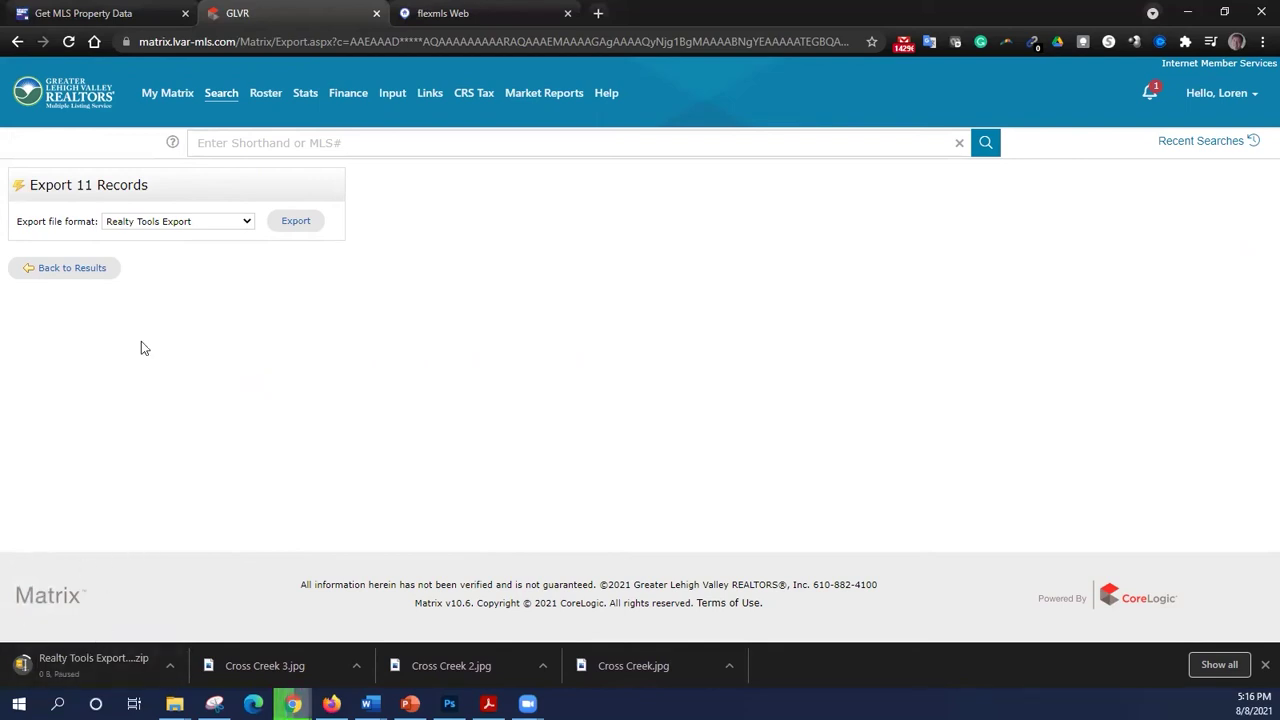
pyautogui.click(82, 13)
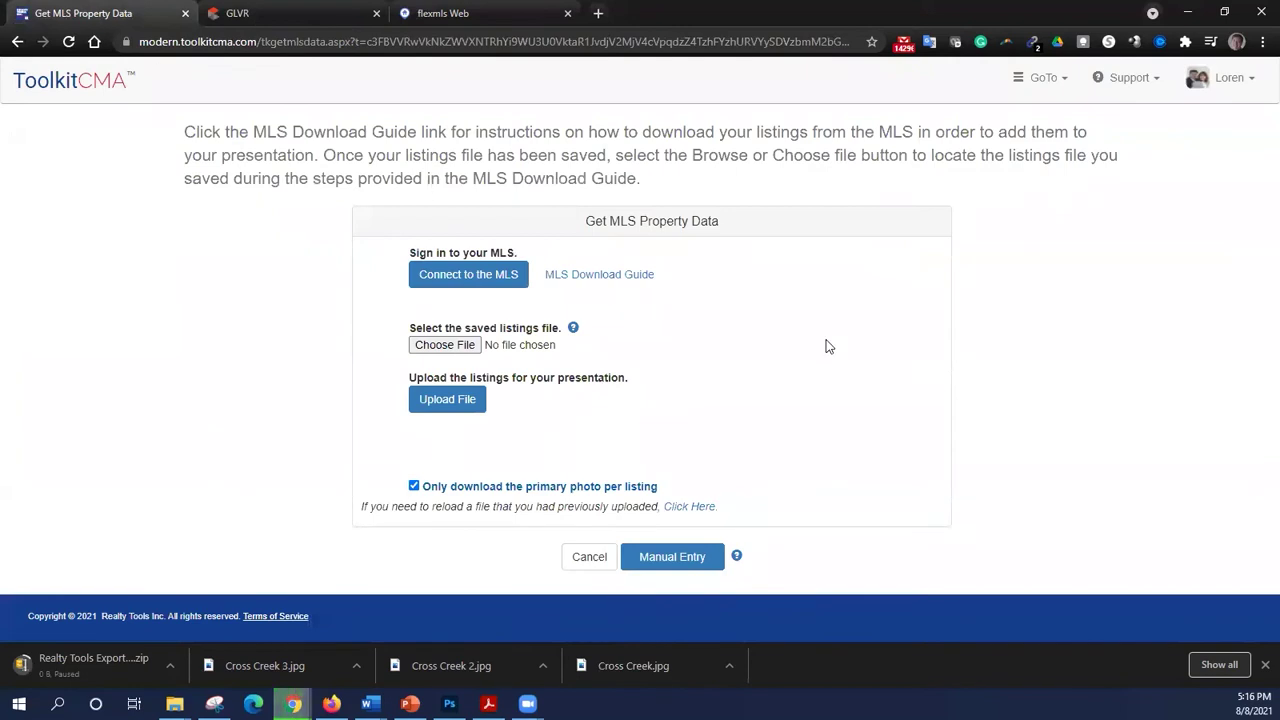
# - Upload Realty Tools Export (5).zip from Downloads to load the 11 King Way listings
pyautogui.click(474, 347)
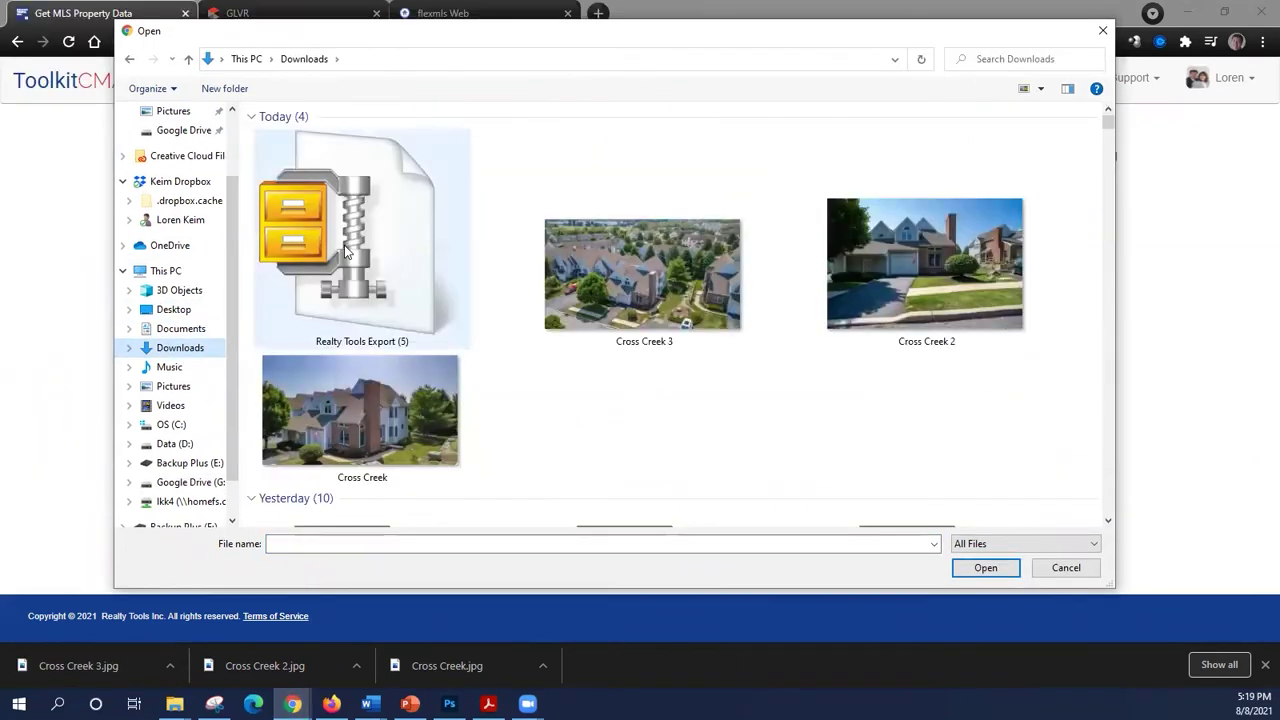
pyautogui.click(344, 250)
pyautogui.click(1001, 568)
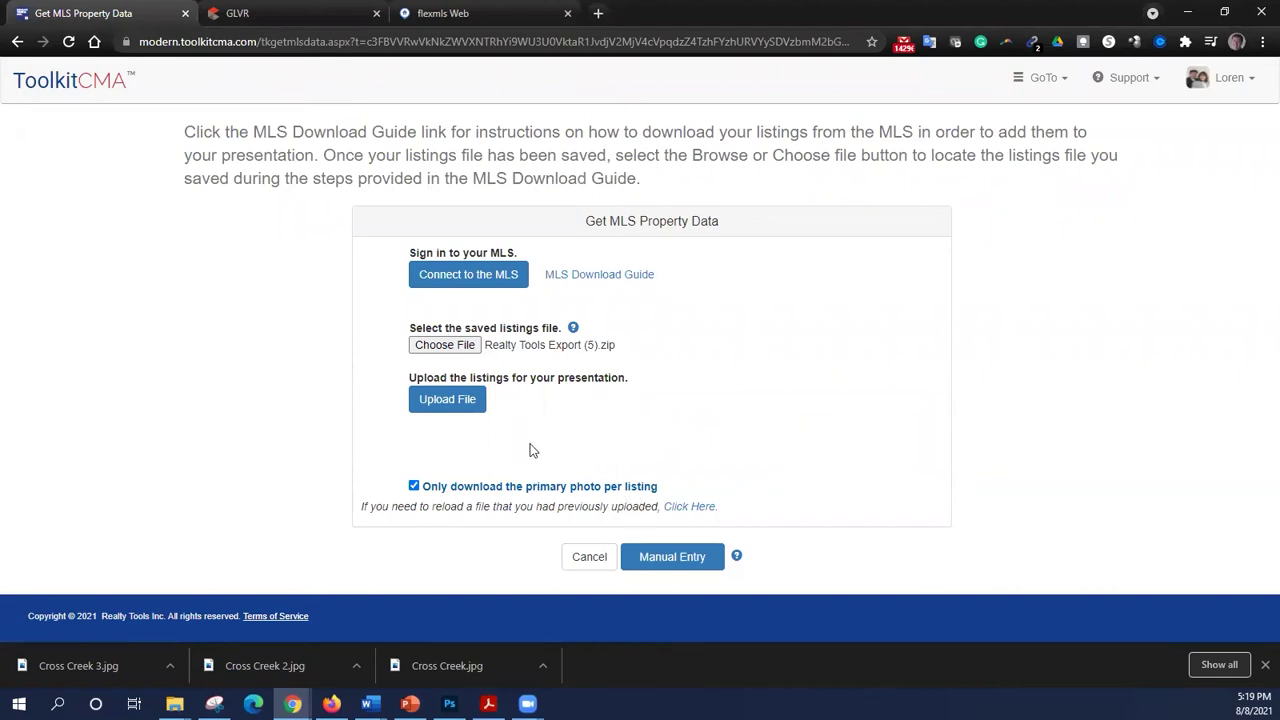
pyautogui.click(464, 412)
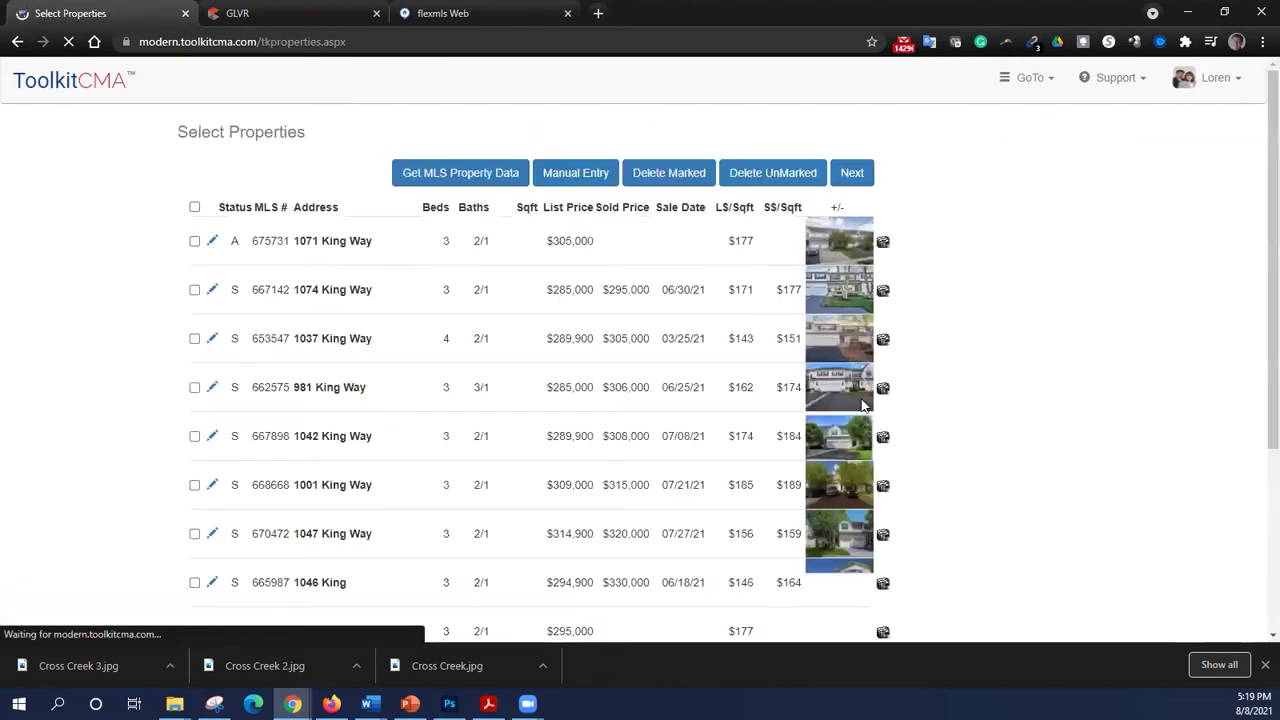
# - Select all 11 King Way listings as comparables and continue to the Subject Property form
pyautogui.scroll(-3, 720, 292)
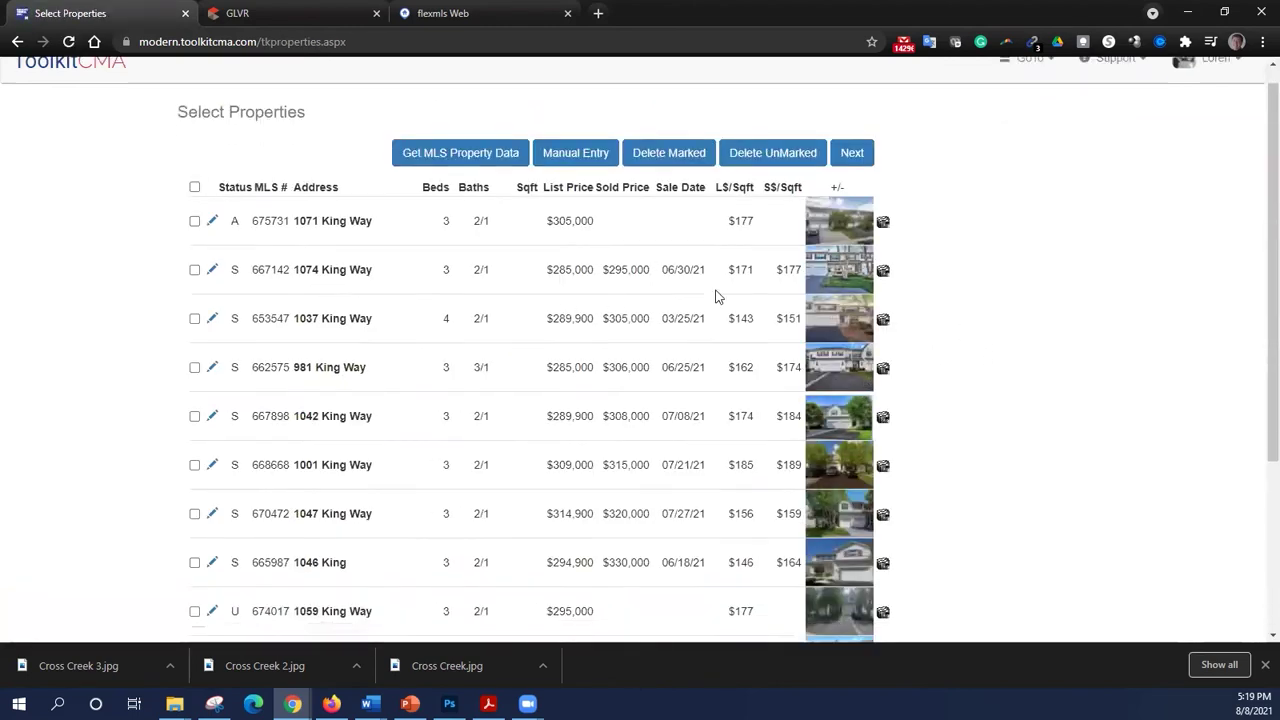
pyautogui.scroll(3, 704, 317)
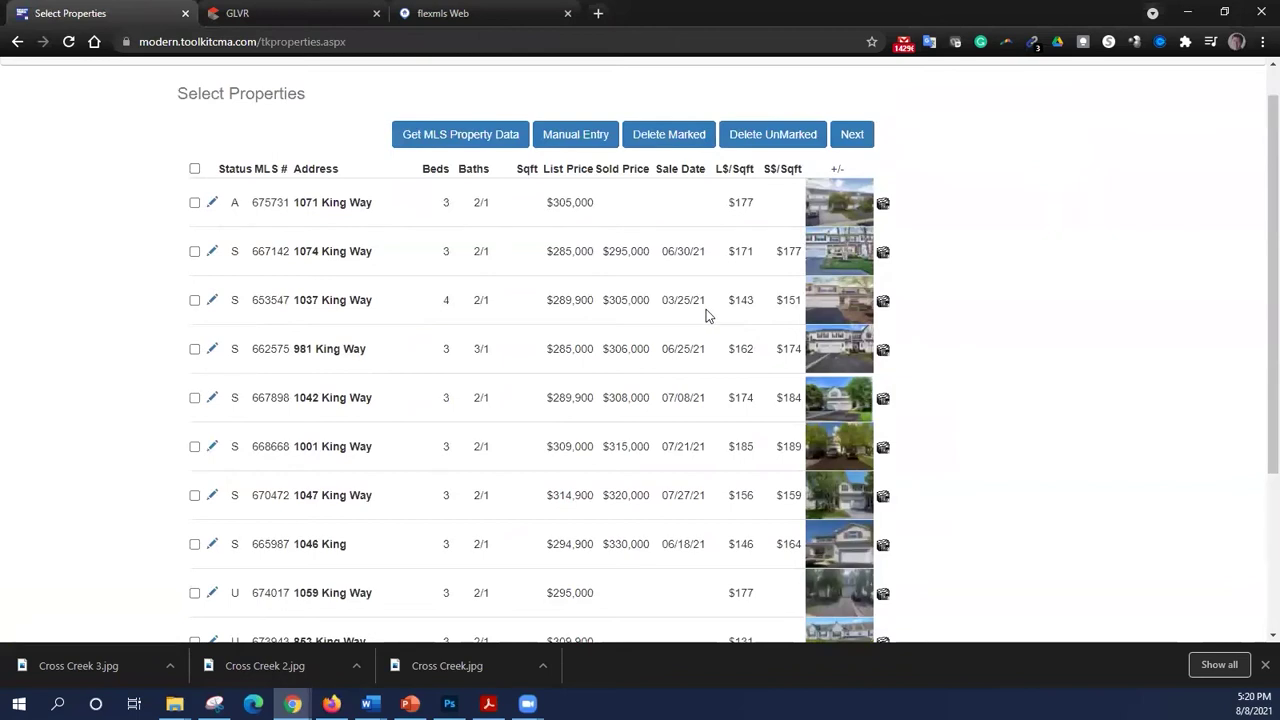
pyautogui.click(196, 170)
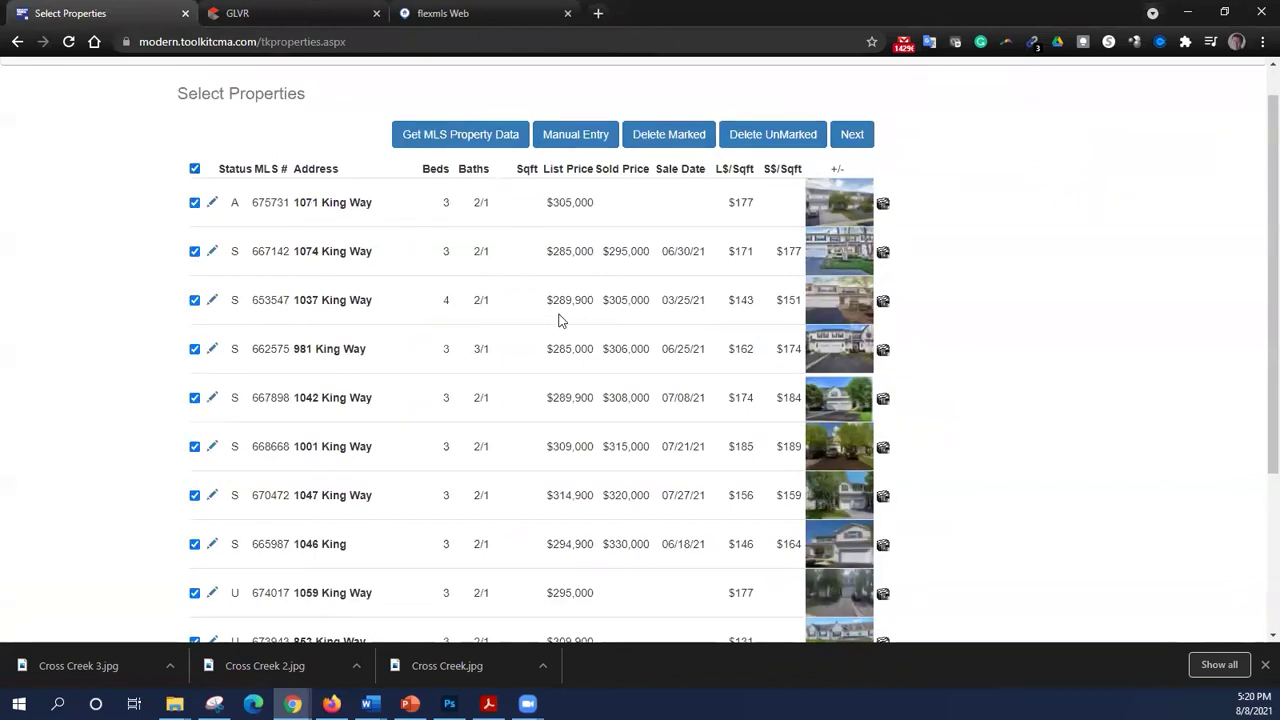
pyautogui.scroll(-2, 652, 338)
pyautogui.click(850, 624)
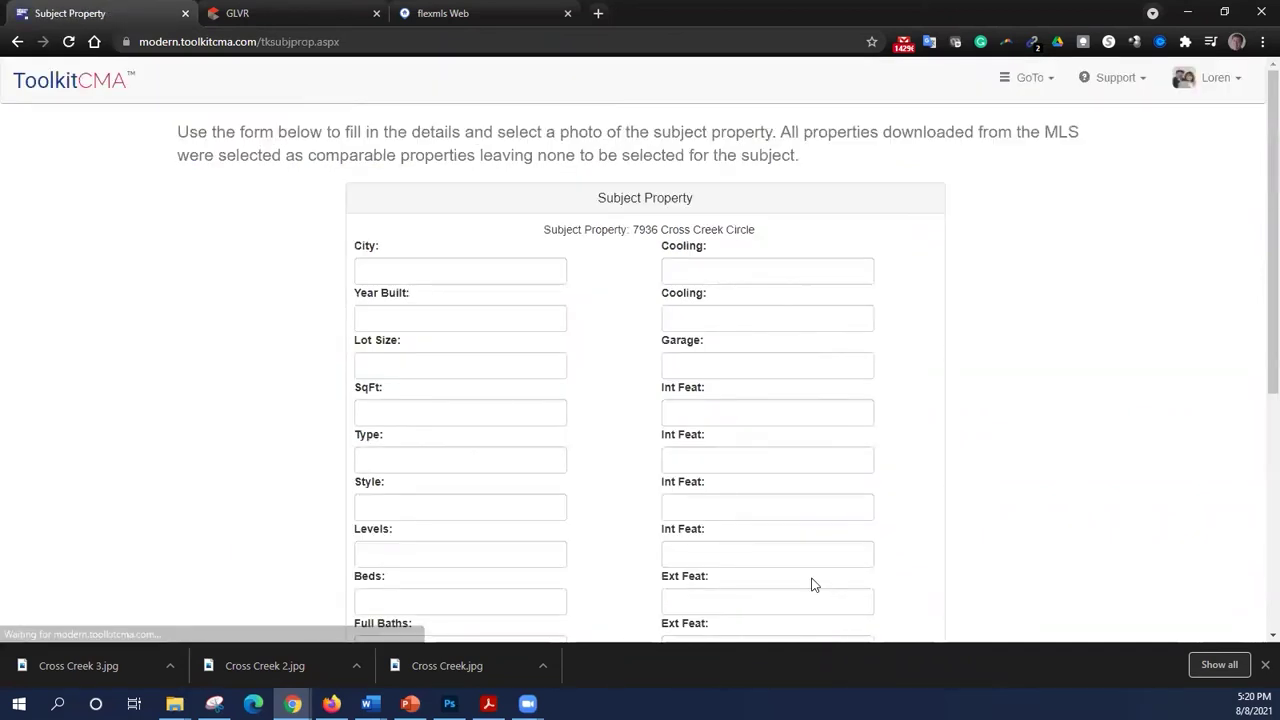
# - Enter the subject's city Upper Macungie Township, year built 2006, lot size Common, 1870 sq ft
pyautogui.click(420, 273)
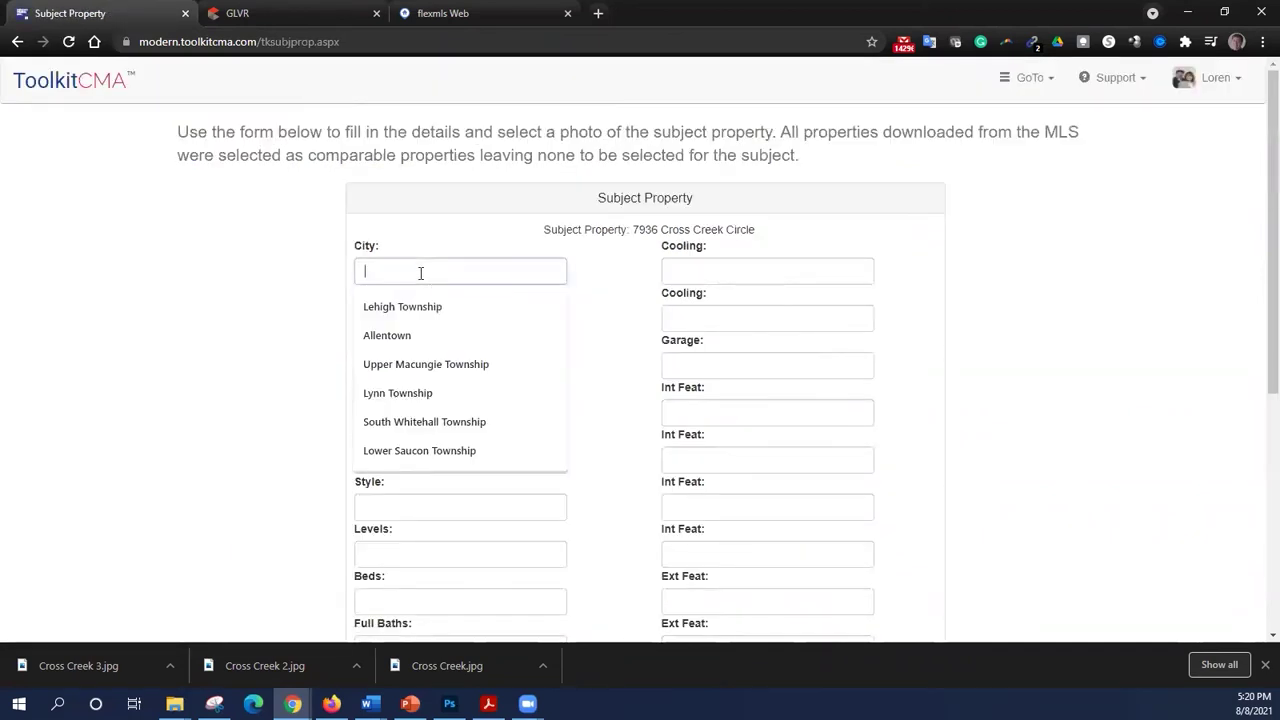
pyautogui.write('U')
pyautogui.press('BackSpace')
pyautogui.write('Upper')
pyautogui.press('Down')
pyautogui.press('Tab')
pyautogui.write('2006')
pyautogui.press('Tab')
pyautogui.write('Common')
pyautogui.press('Tab')
pyautogui.write('1870')
pyautogui.press('Tab')
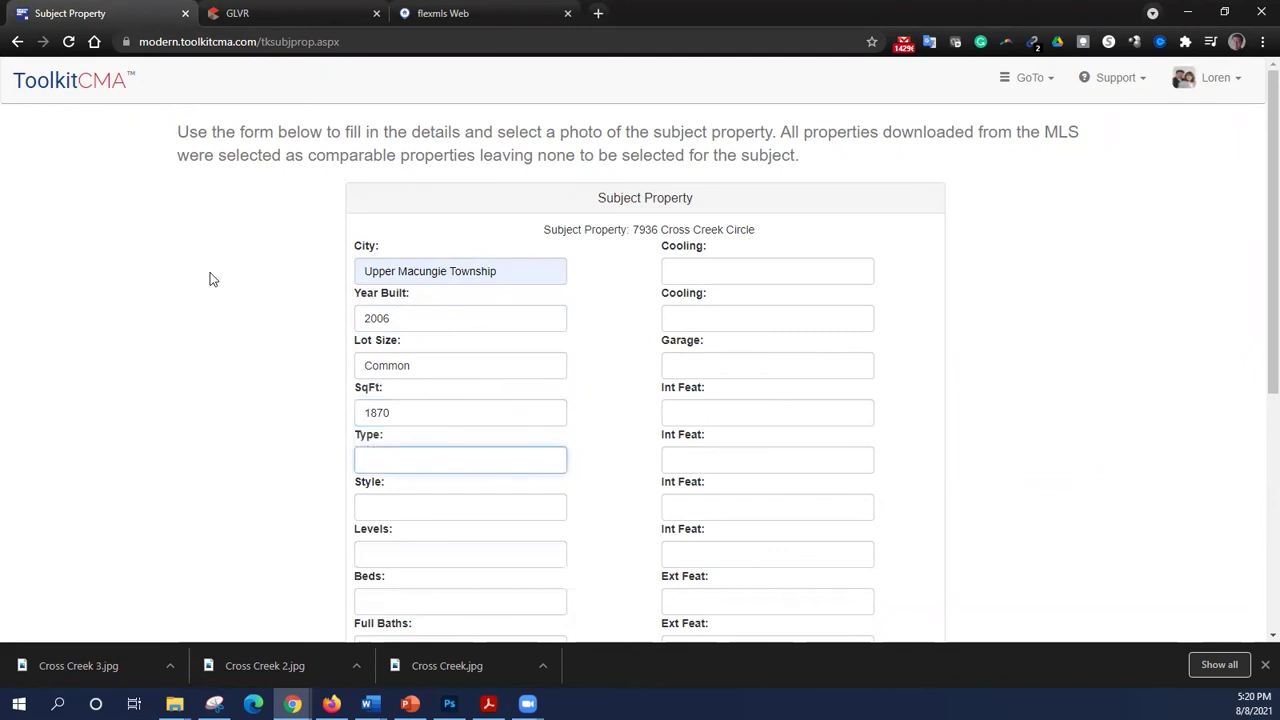
# - Set Semi-Detached type, Townhome style, 2 levels, 3 bedrooms, 2 full baths, and Heat Pump heating
pyautogui.write('Semi-Detach')
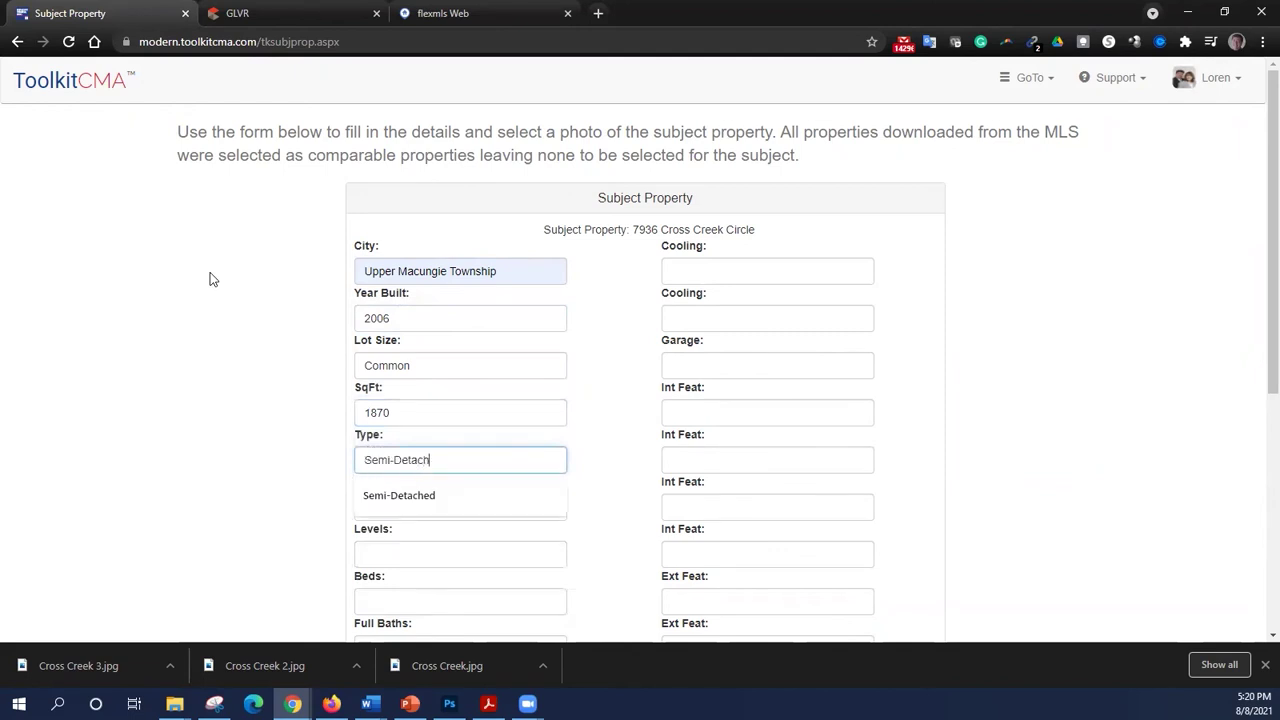
pyautogui.press('Down')
pyautogui.press('Tab')
pyautogui.write('Townhome')
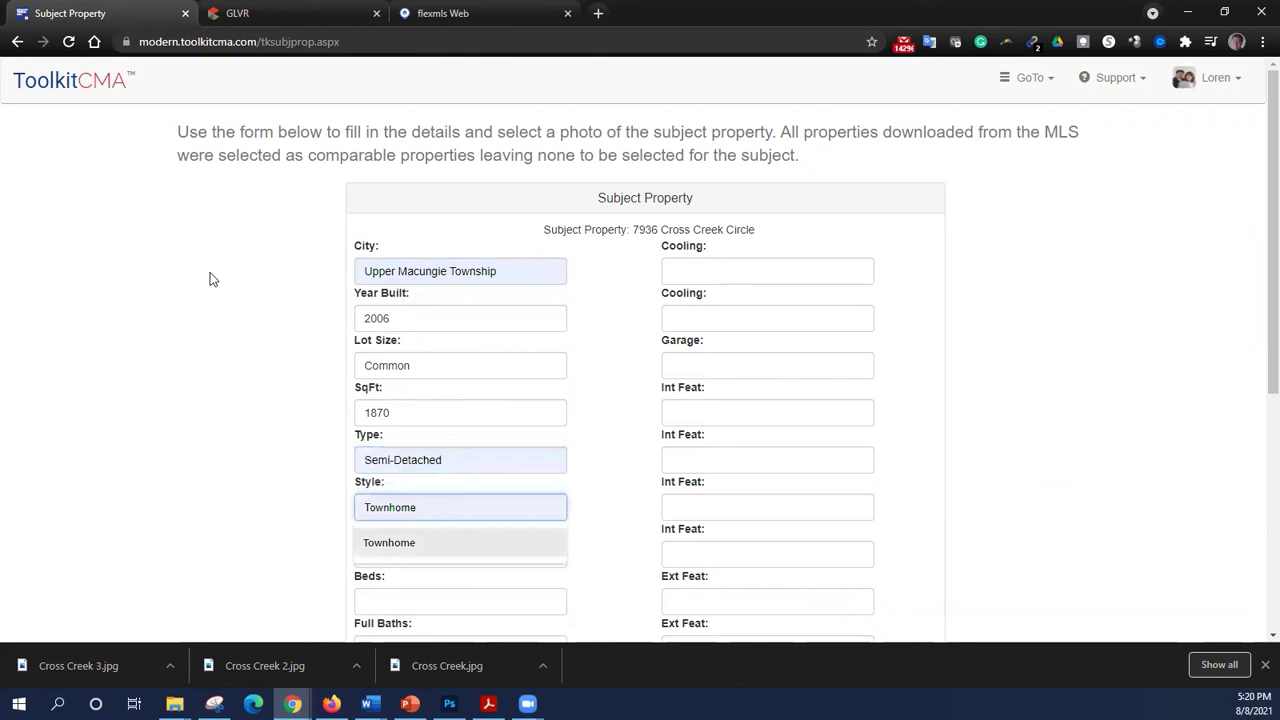
pyautogui.press('Tab')
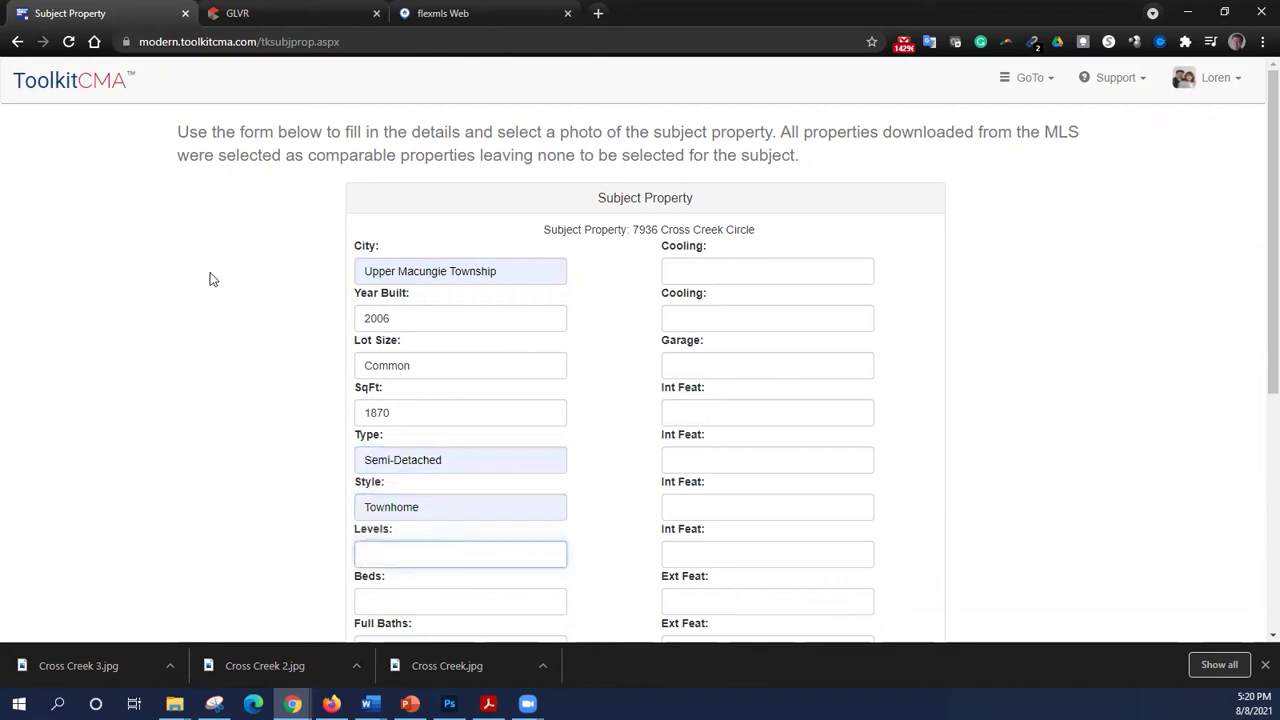
pyautogui.write('2')
pyautogui.press('Tab')
pyautogui.write('3')
pyautogui.press('Tab')
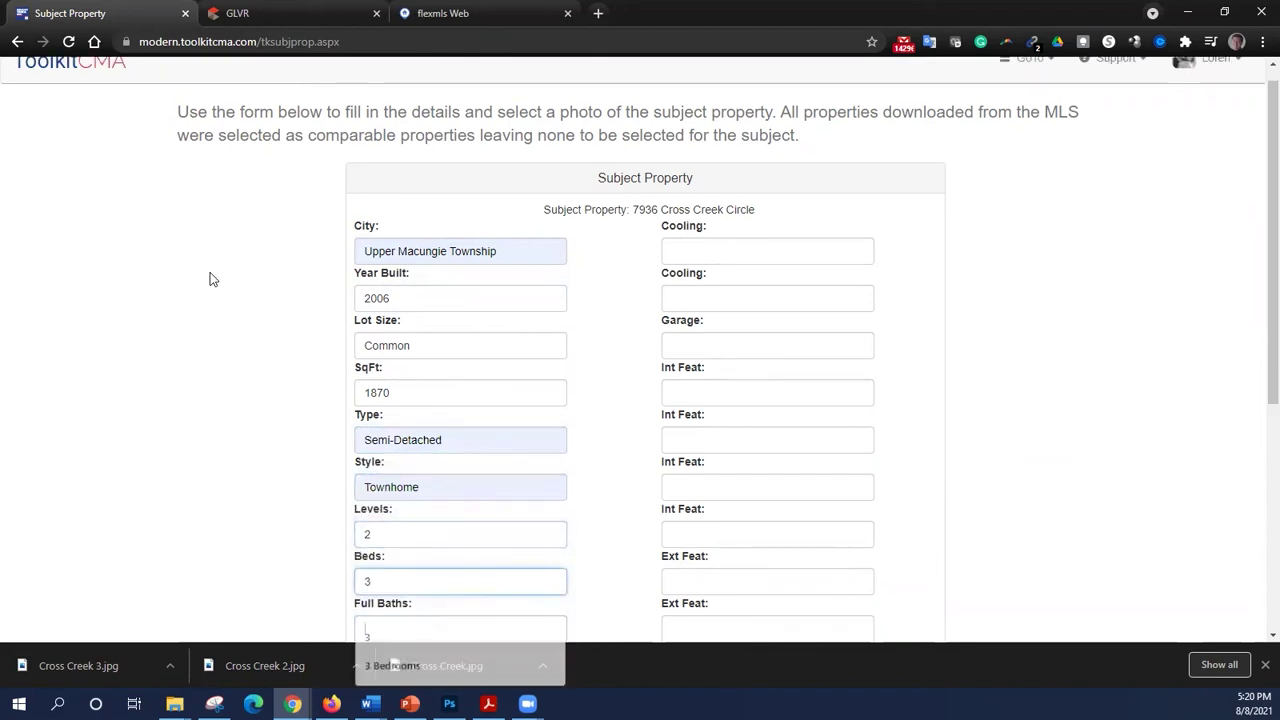
pyautogui.write('2')
pyautogui.press('Tab')
pyautogui.press('Tab')
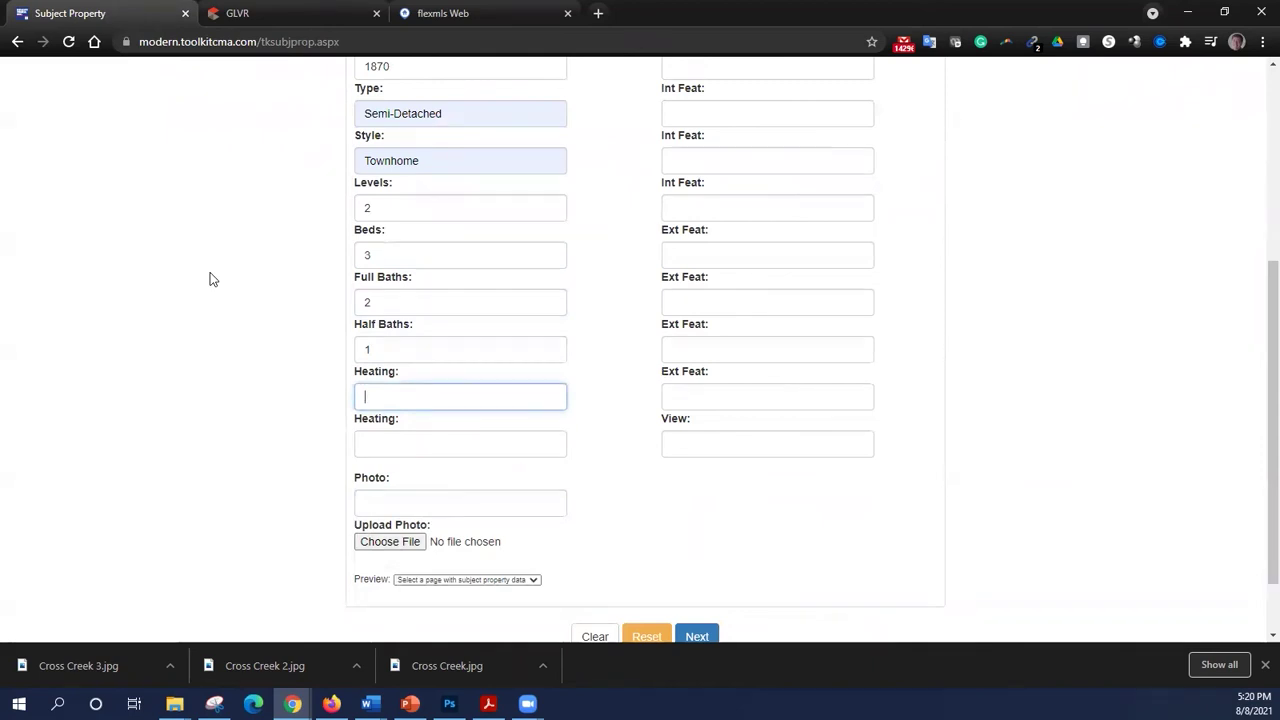
pyautogui.write('Heat Pump')
pyautogui.press('Tab')
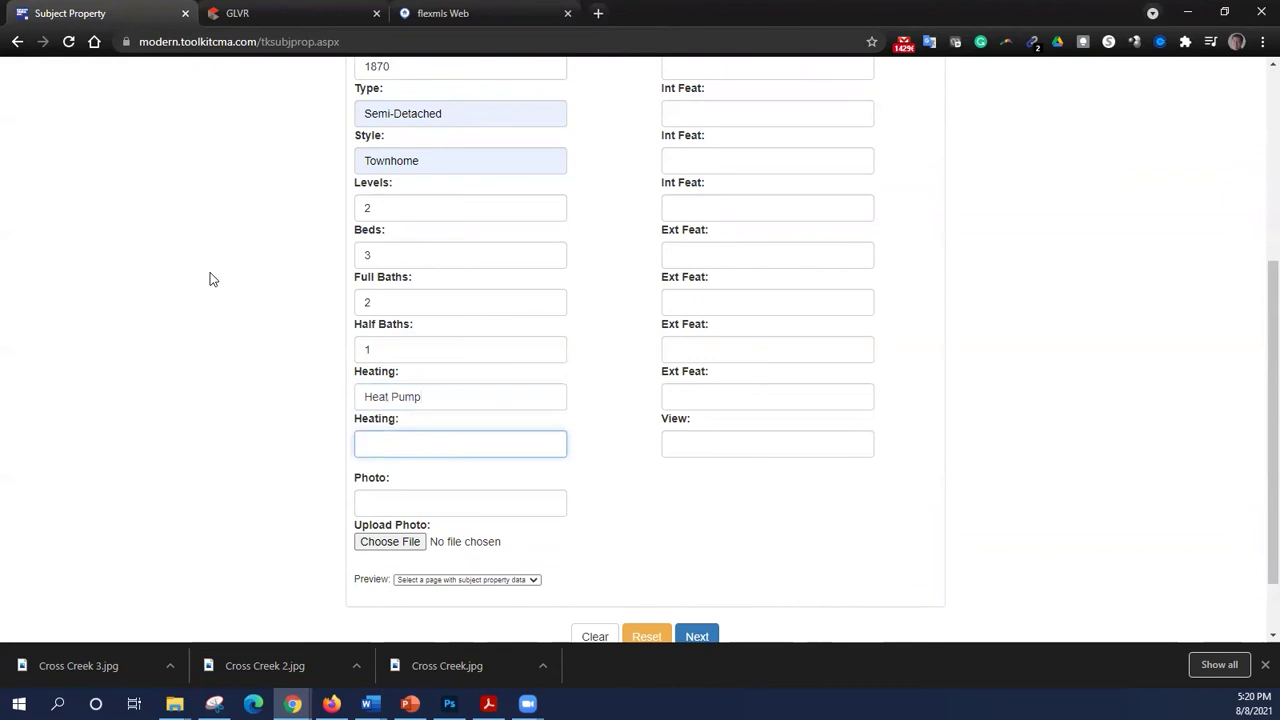
pyautogui.press('Tab')
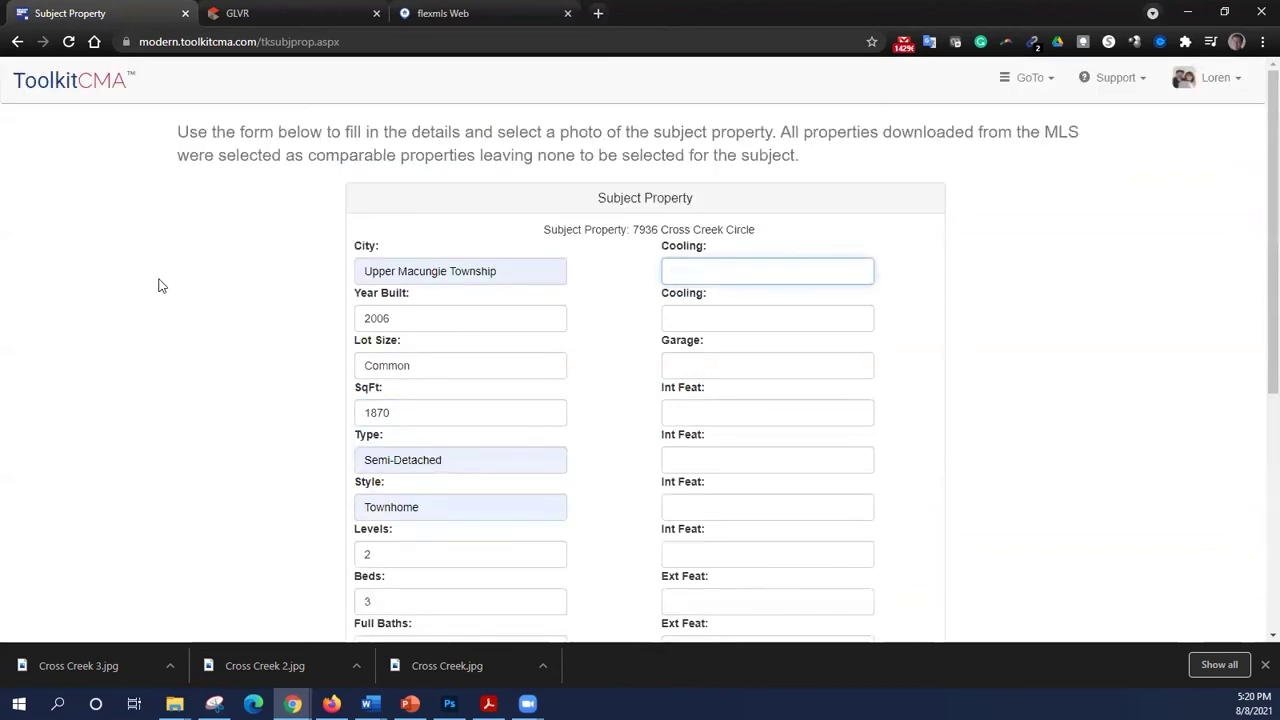
# - Upload Cross Creek 3 as the subject property photo
pyautogui.scroll(-4, 166, 451)
pyautogui.click(412, 463)
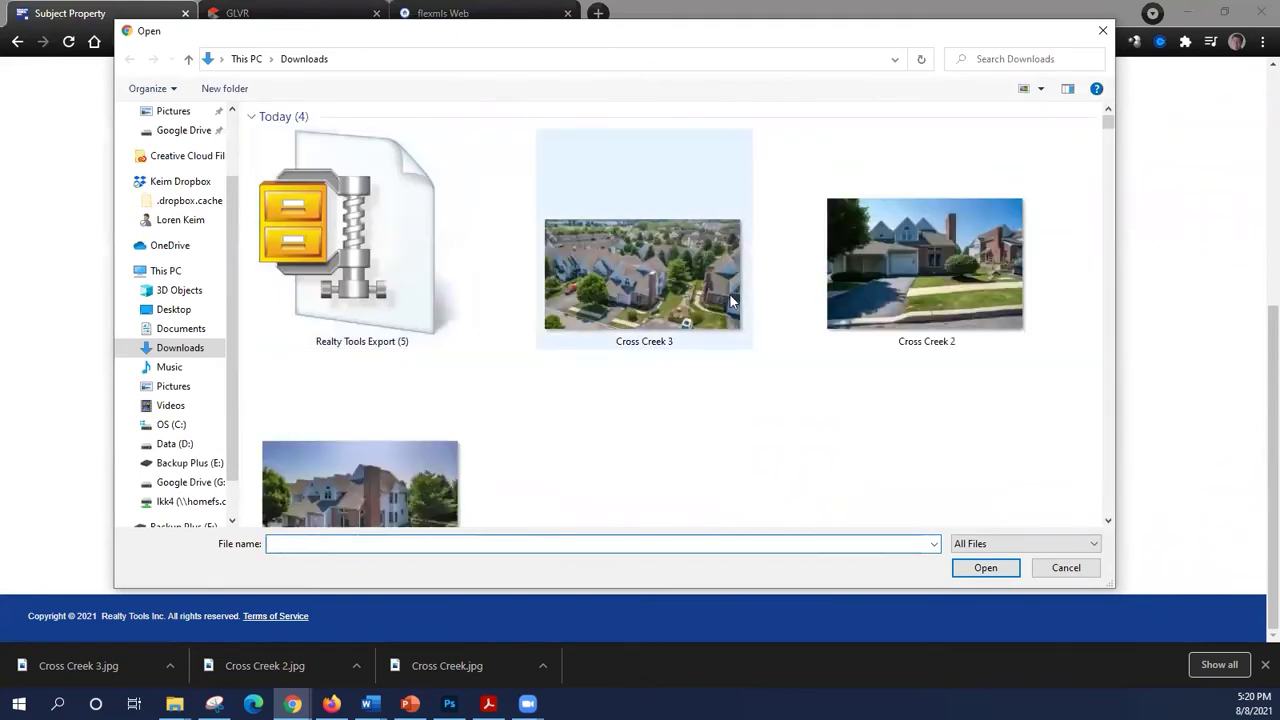
pyautogui.click(730, 300)
pyautogui.click(973, 576)
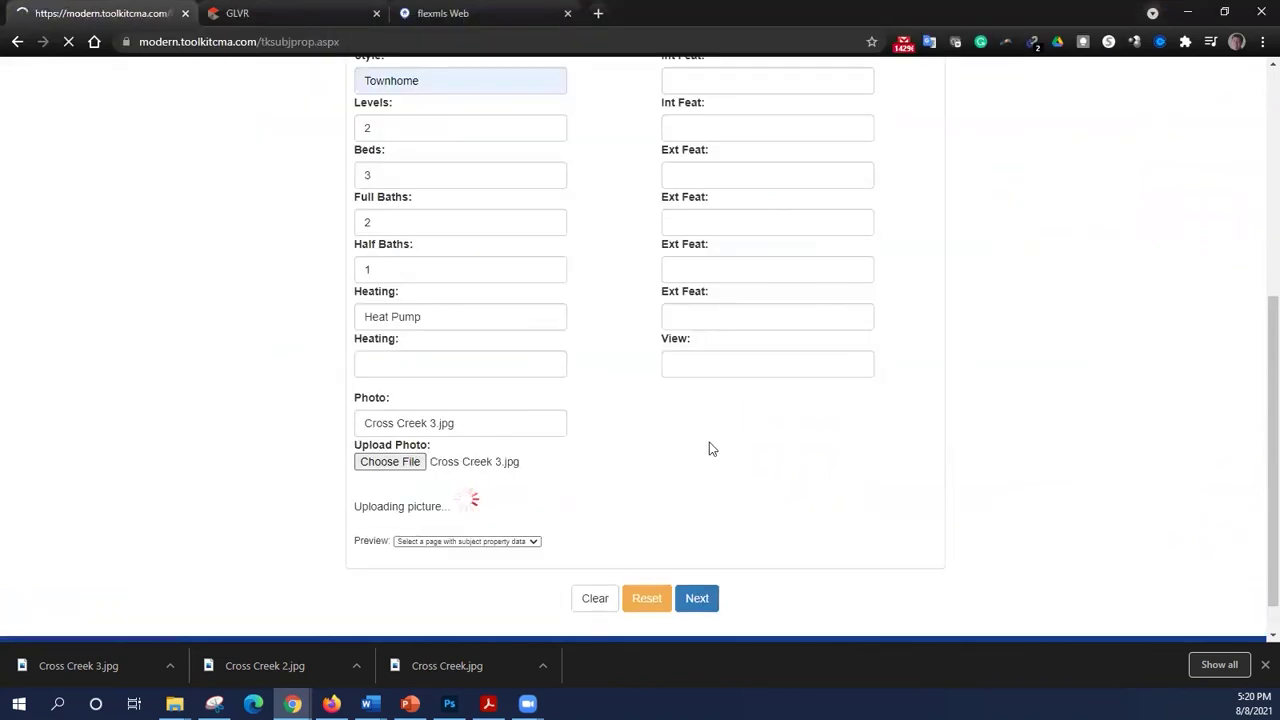
# - Add Central Air cooling, 1 Car Attached garage, and Vaulted Ceiling, then continue to the Price Adjusted CMA
pyautogui.click(740, 265)
pyautogui.write('Central A')
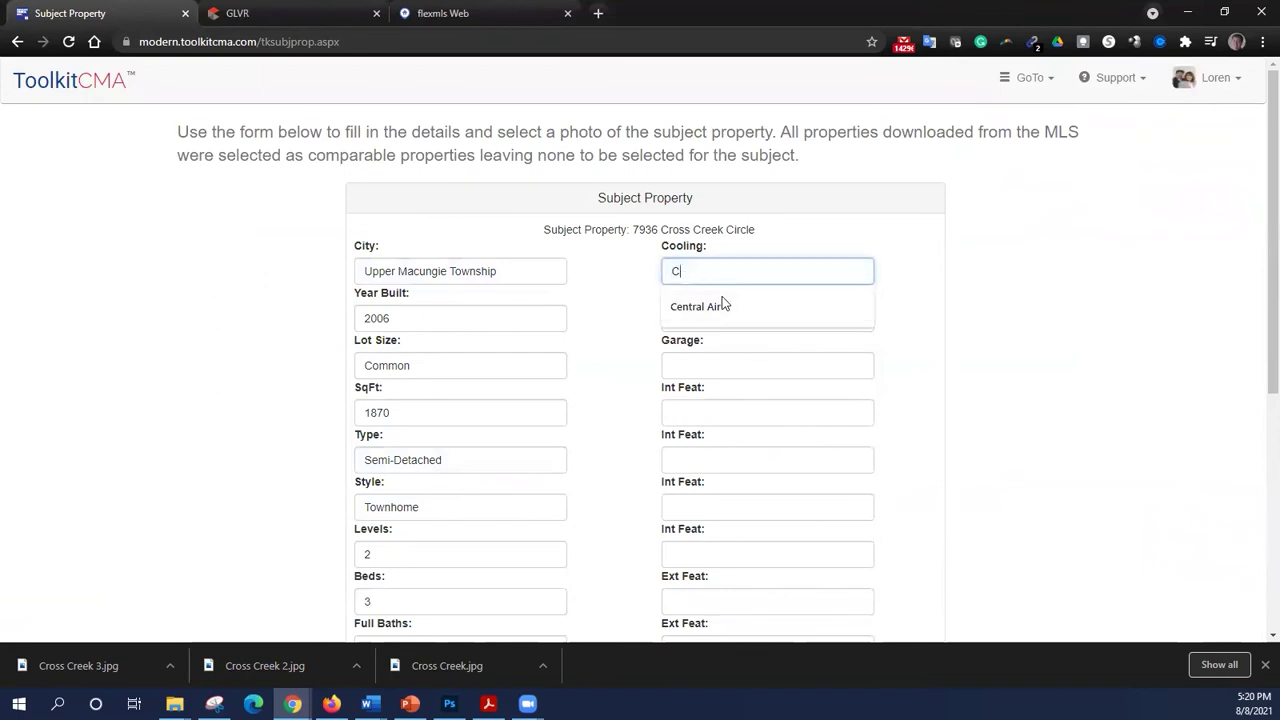
pyautogui.click(724, 304)
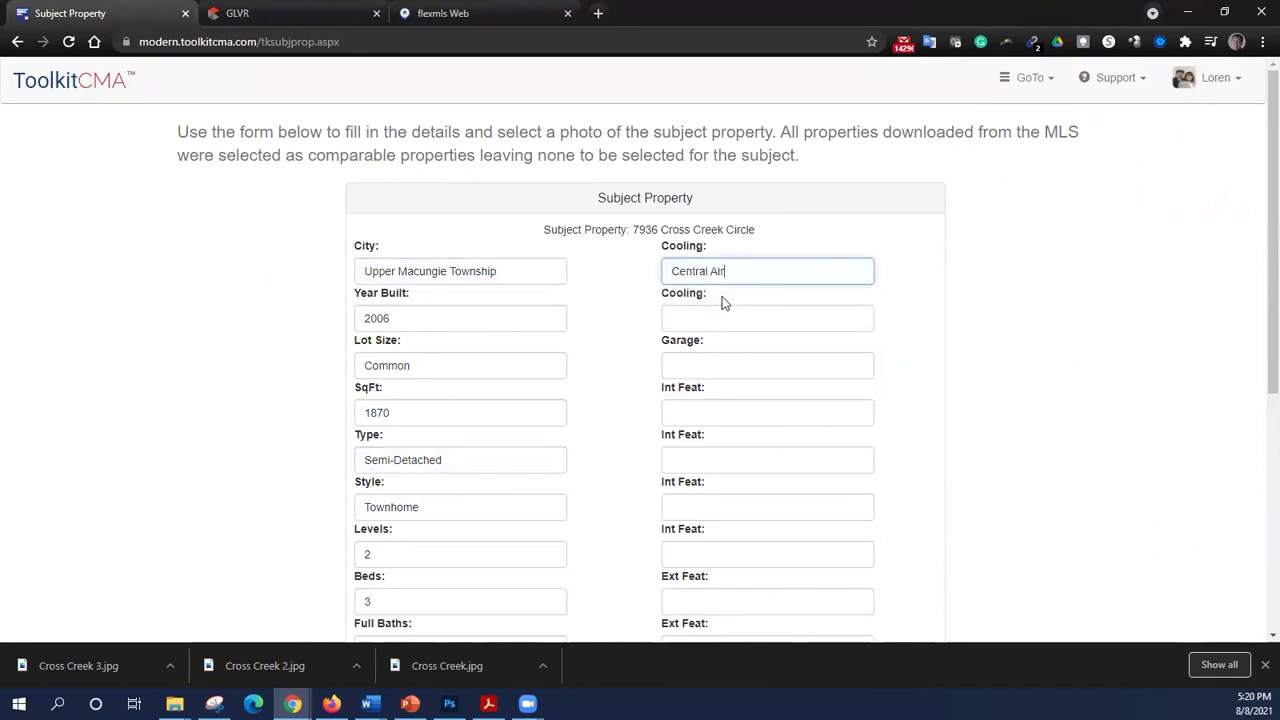
pyautogui.click(722, 364)
pyautogui.write('1 Car Attached')
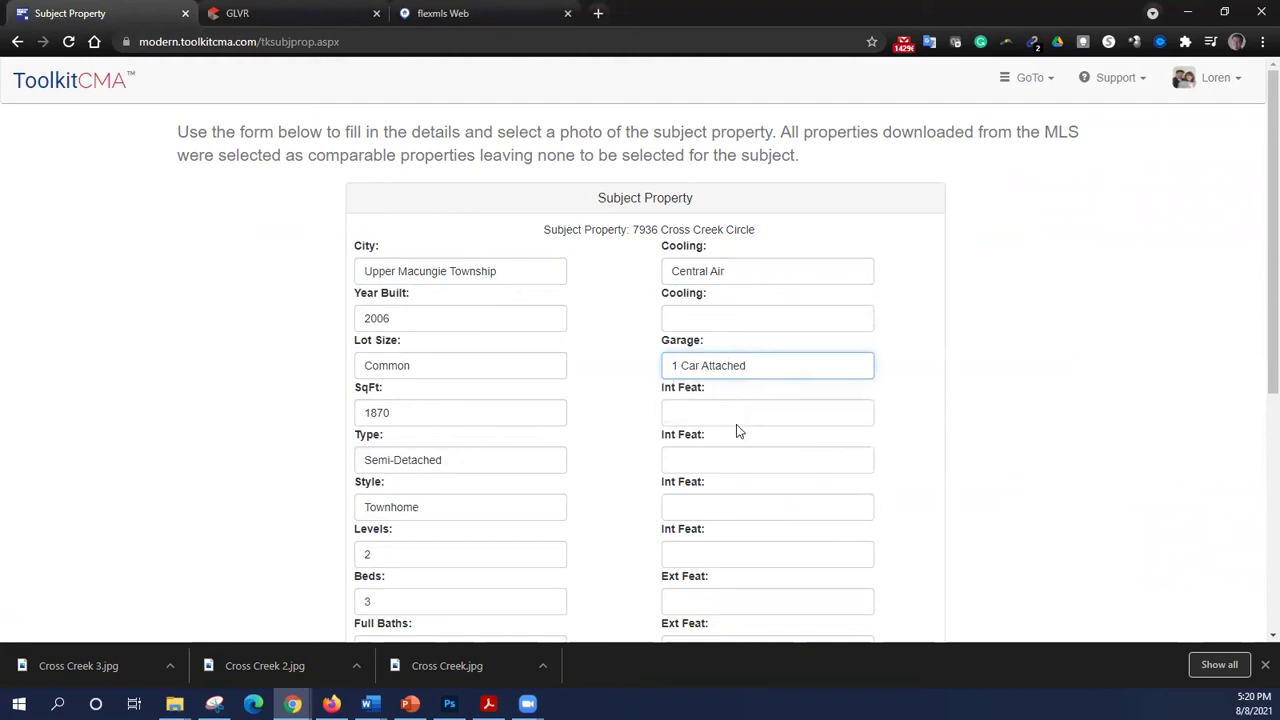
pyautogui.click(736, 415)
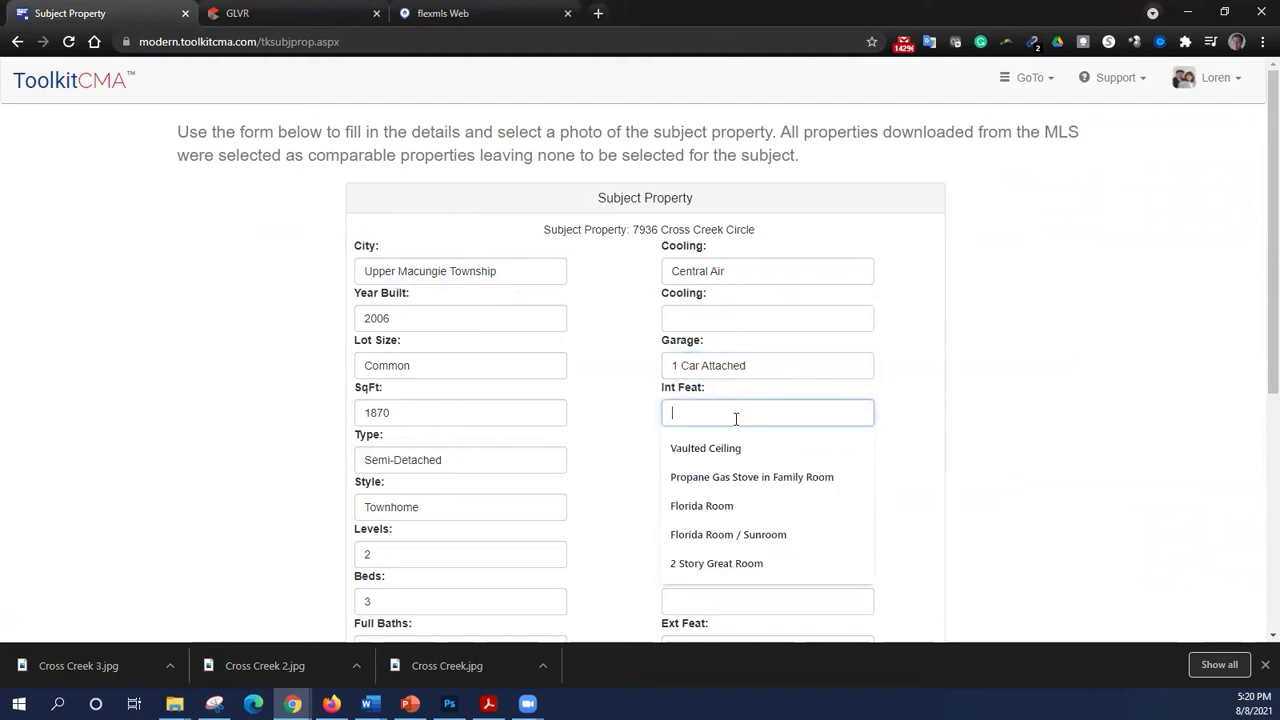
pyautogui.write('Vauled')
pyautogui.press('BackSpace')
pyautogui.press('BackSpace')
pyautogui.click(731, 448)
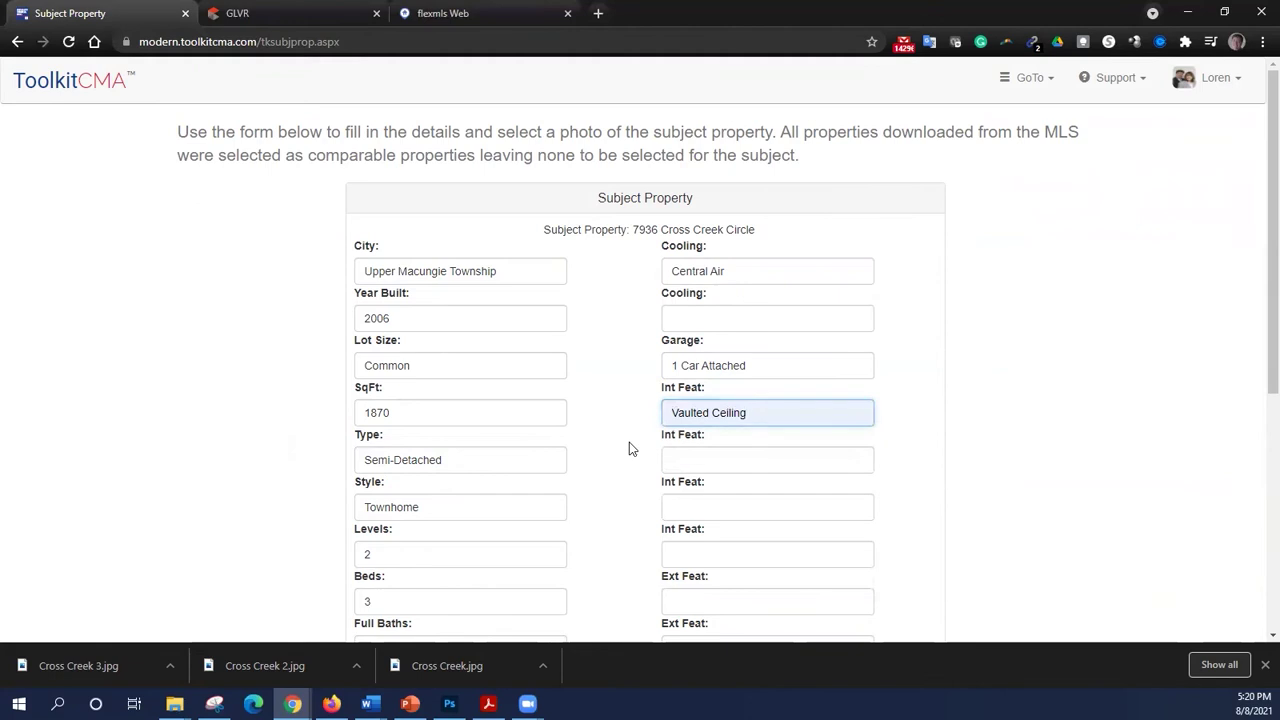
pyautogui.scroll(-3, 630, 442)
pyautogui.scroll(-1, 632, 447)
pyautogui.click(697, 557)
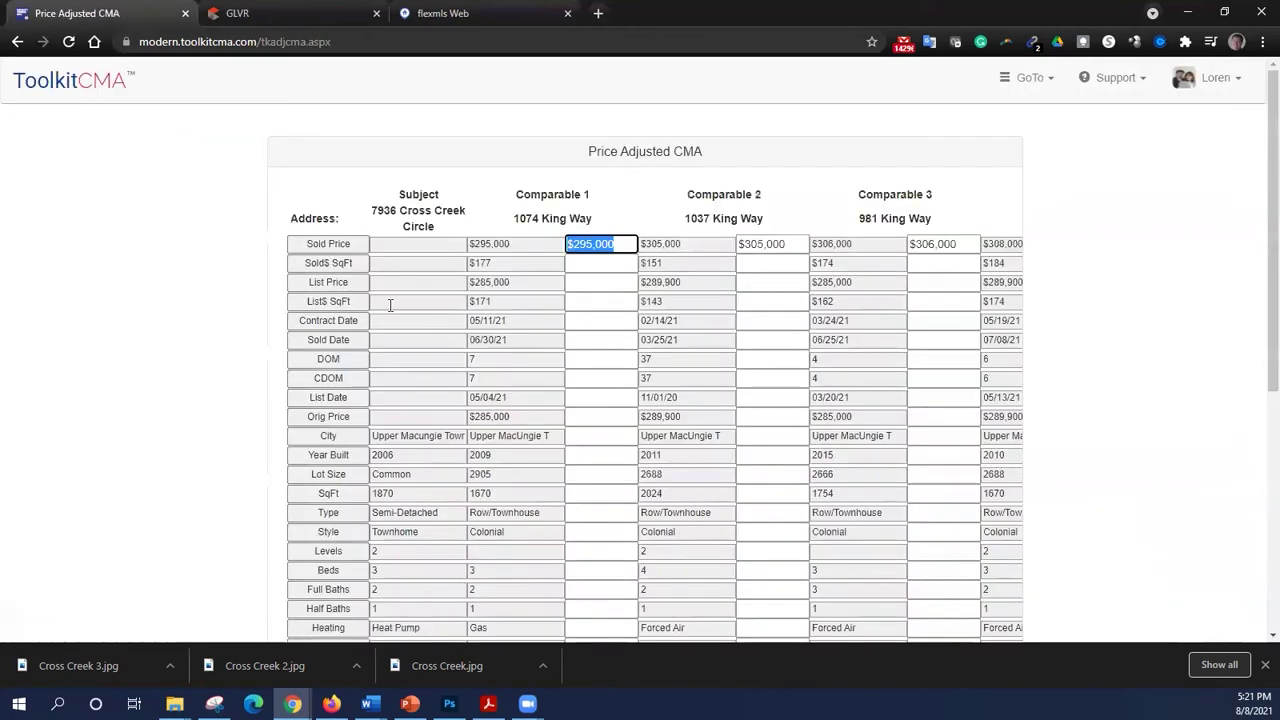
pyautogui.scroll(-1, 547, 344)
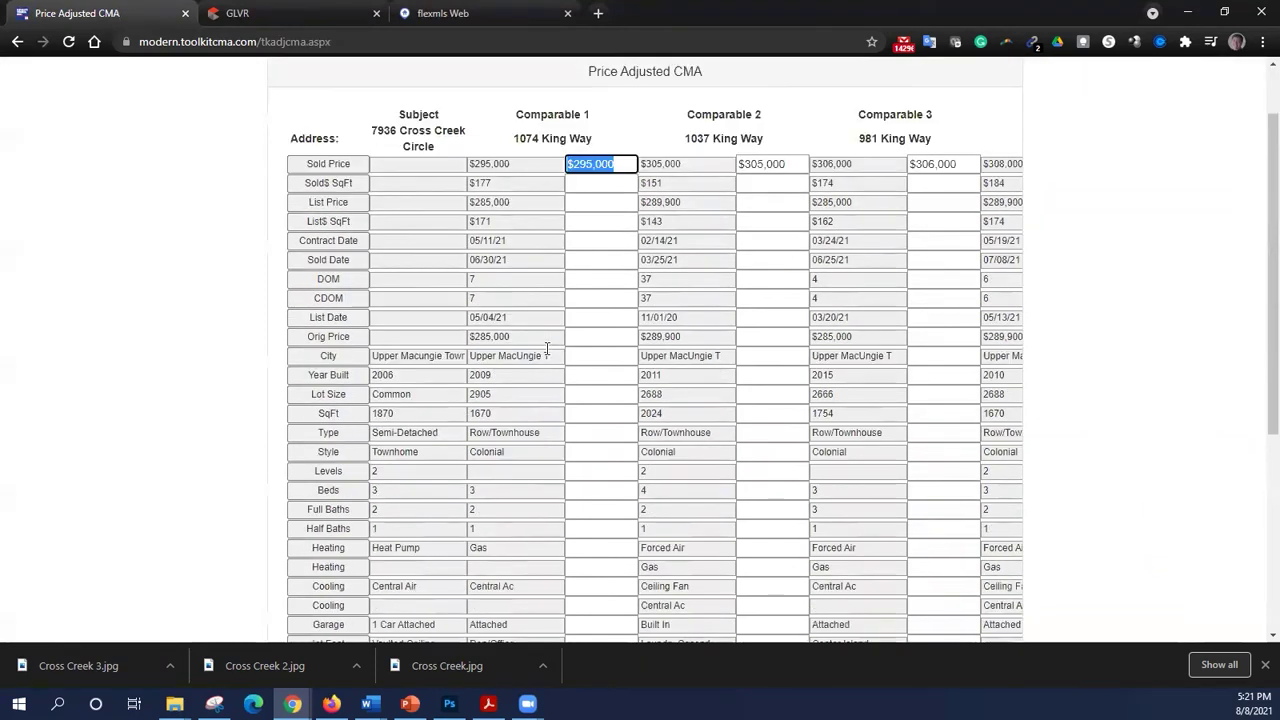
pyautogui.scroll(-1, 547, 348)
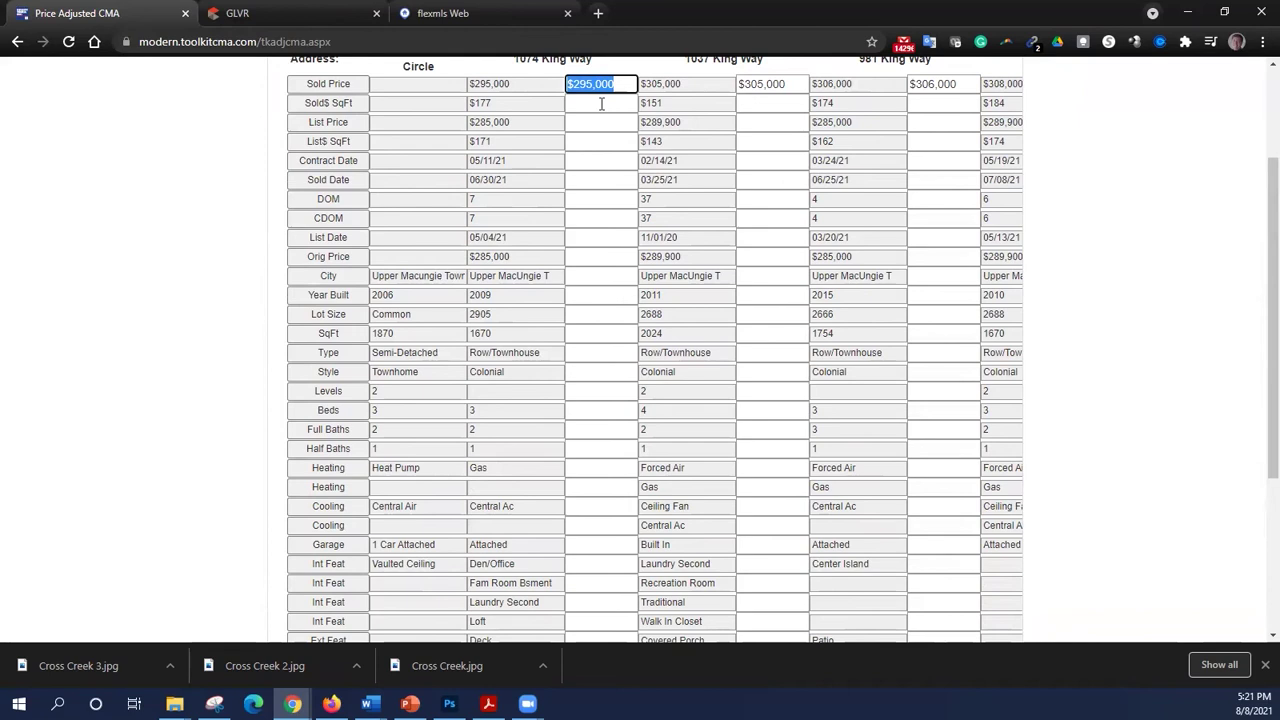
pyautogui.scroll(2, 600, 114)
pyautogui.scroll(-2, 600, 208)
pyautogui.click(577, 335)
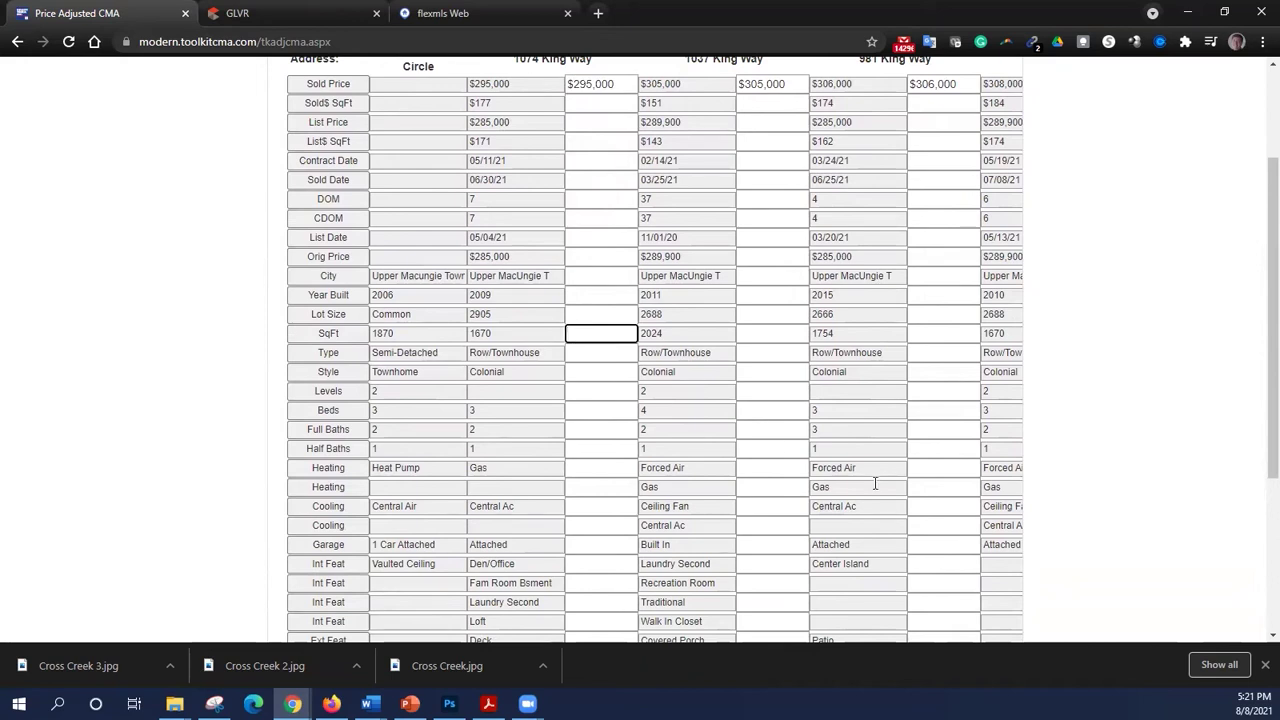
pyautogui.write('10000')
pyautogui.press('Tab')
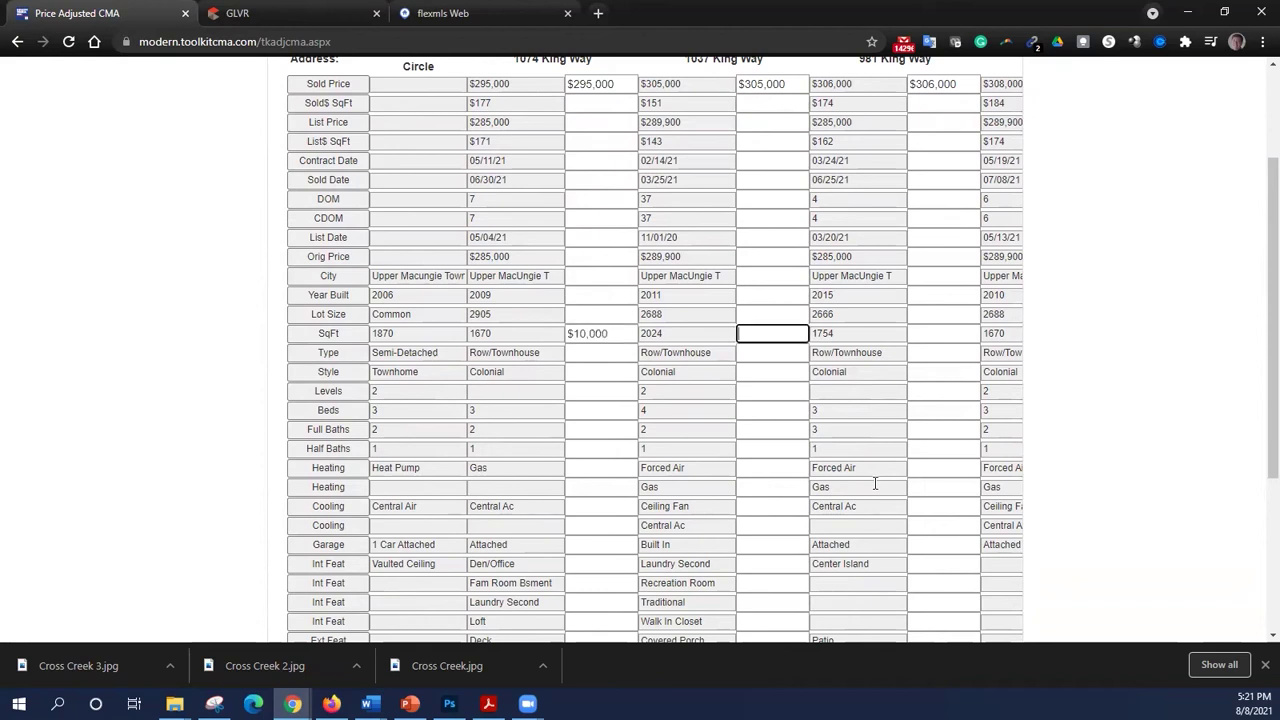
pyautogui.scroll(-1, 620, 437)
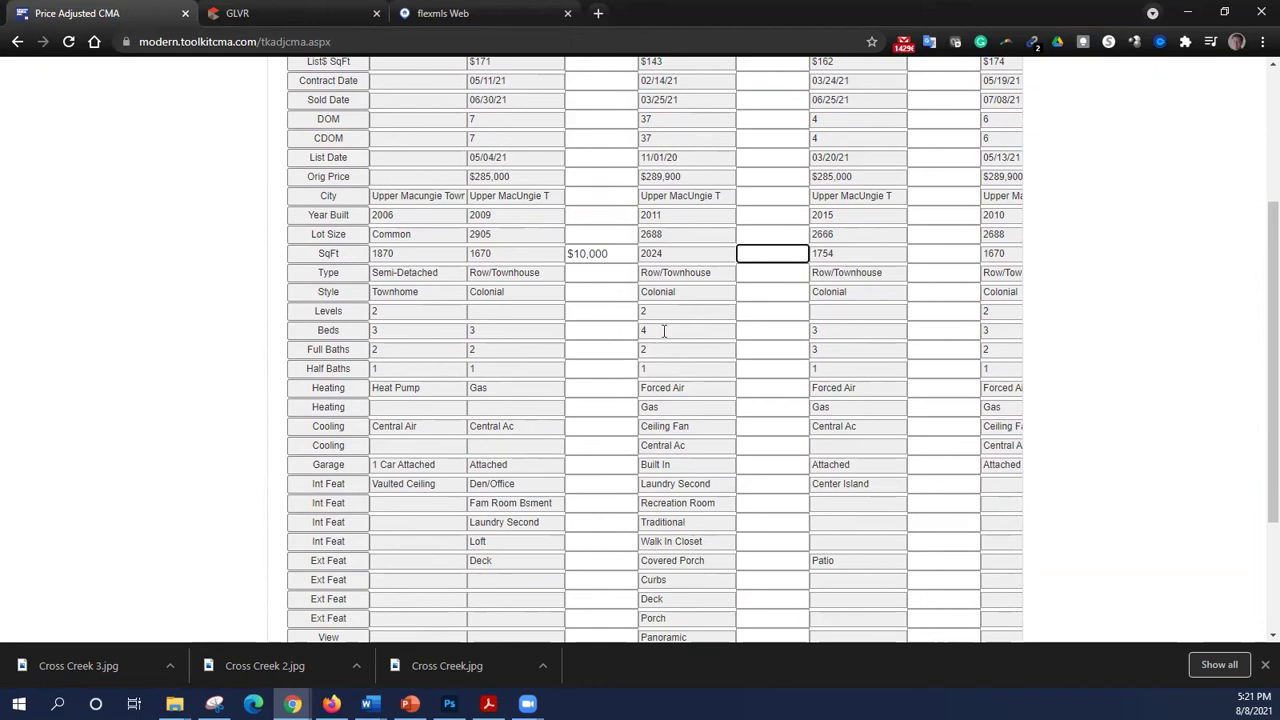
pyautogui.click(775, 330)
pyautogui.write('-5000')
pyautogui.press('Tab')
# - Review the adjusted comparables and continue to the Recommended List Price Range page
pyautogui.scroll(-2, 590, 417)
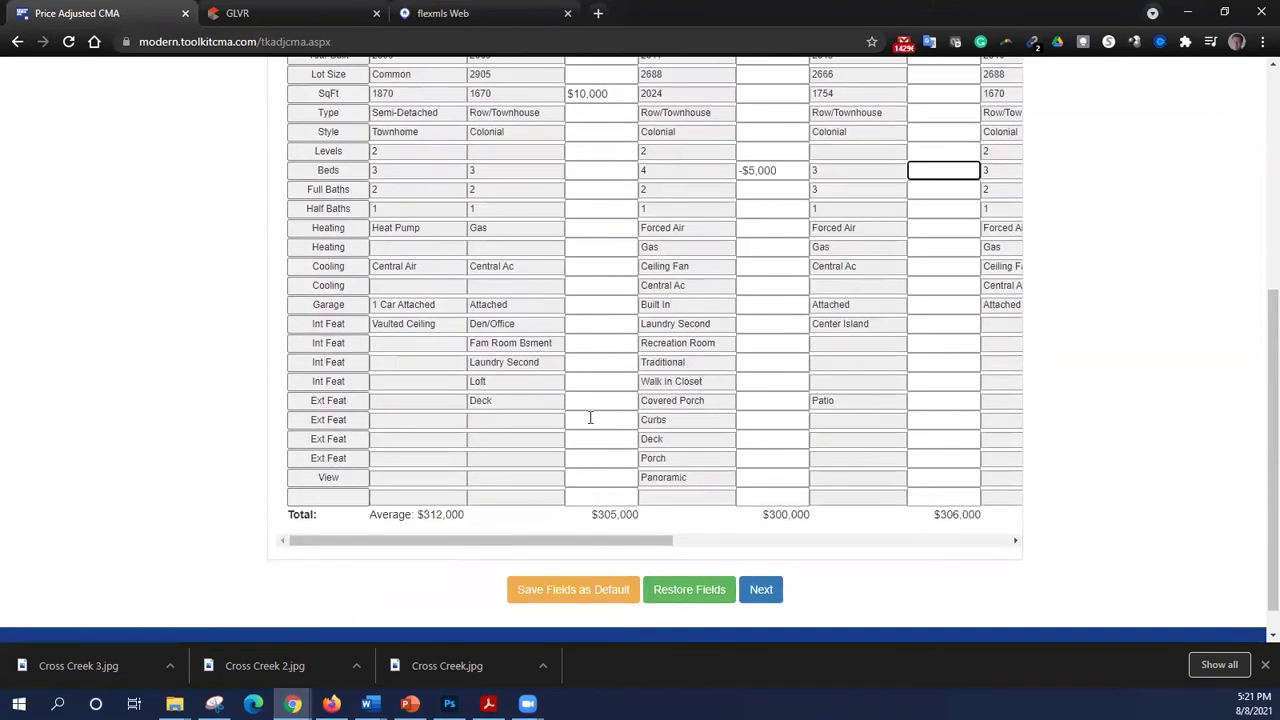
pyautogui.scroll(5, 575, 426)
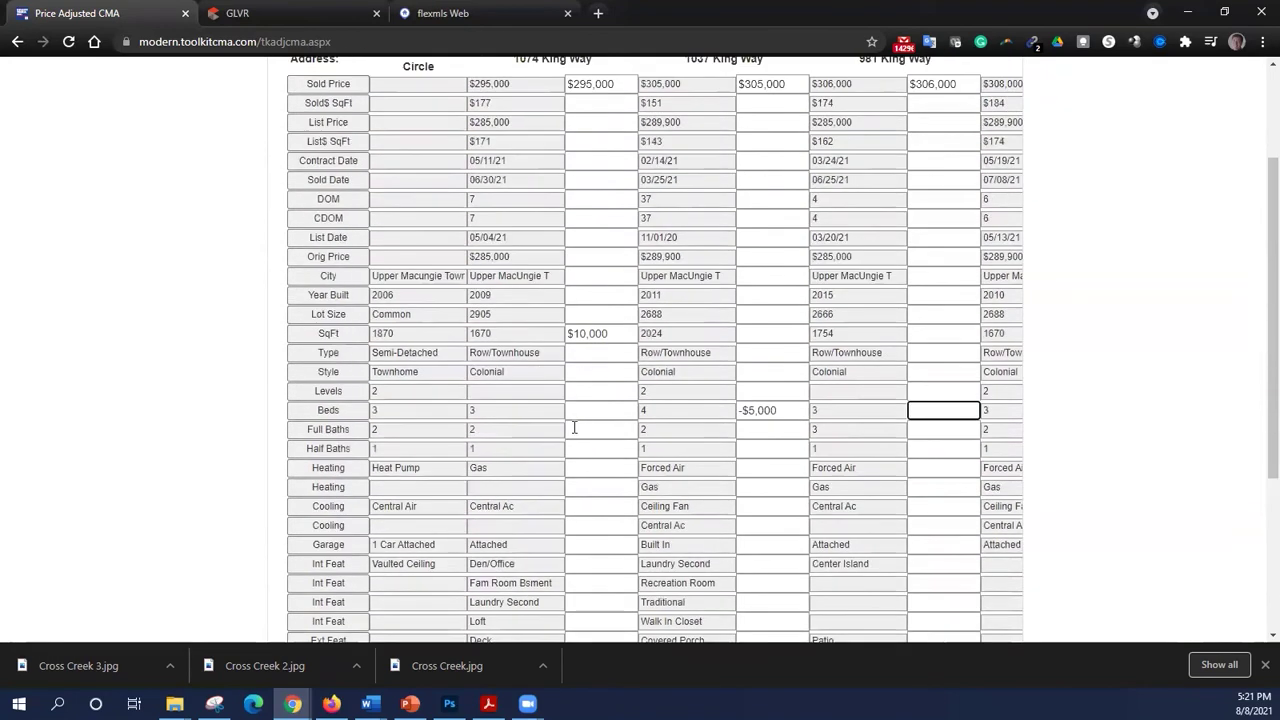
pyautogui.scroll(-5, 576, 427)
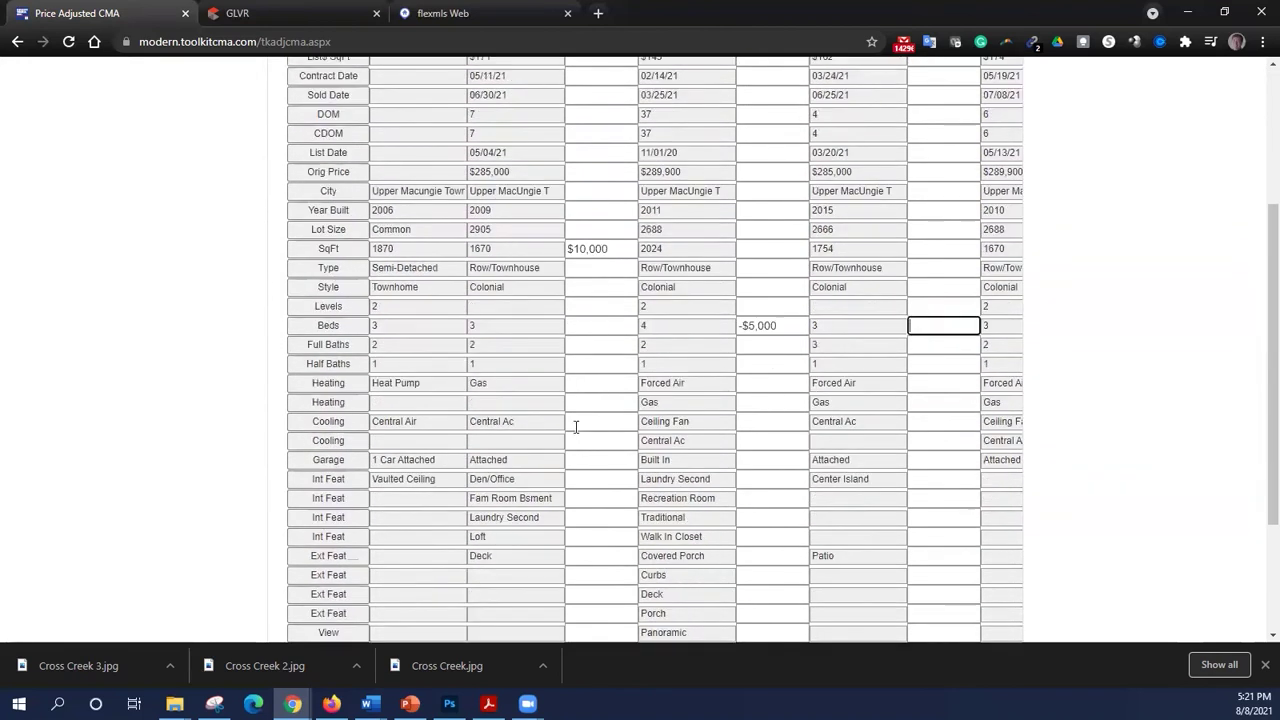
pyautogui.moveTo(608, 507); pyautogui.dragTo(900, 497)
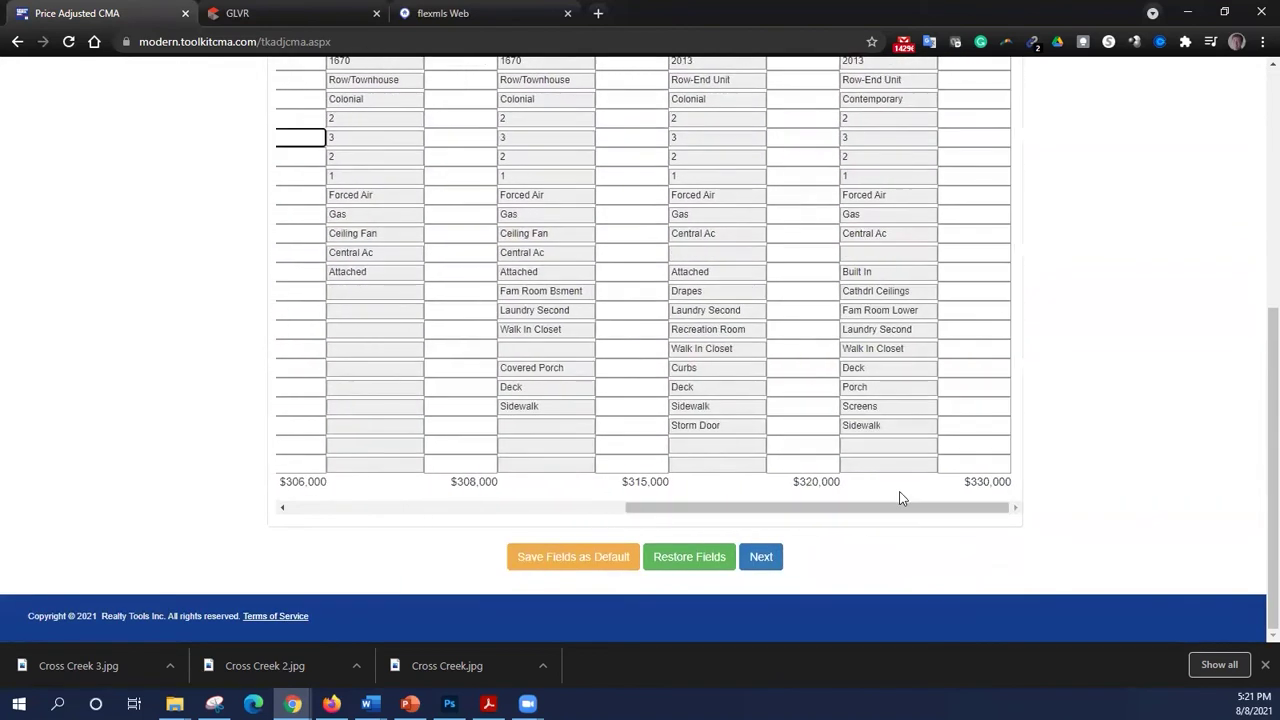
pyautogui.scroll(5, 840, 432)
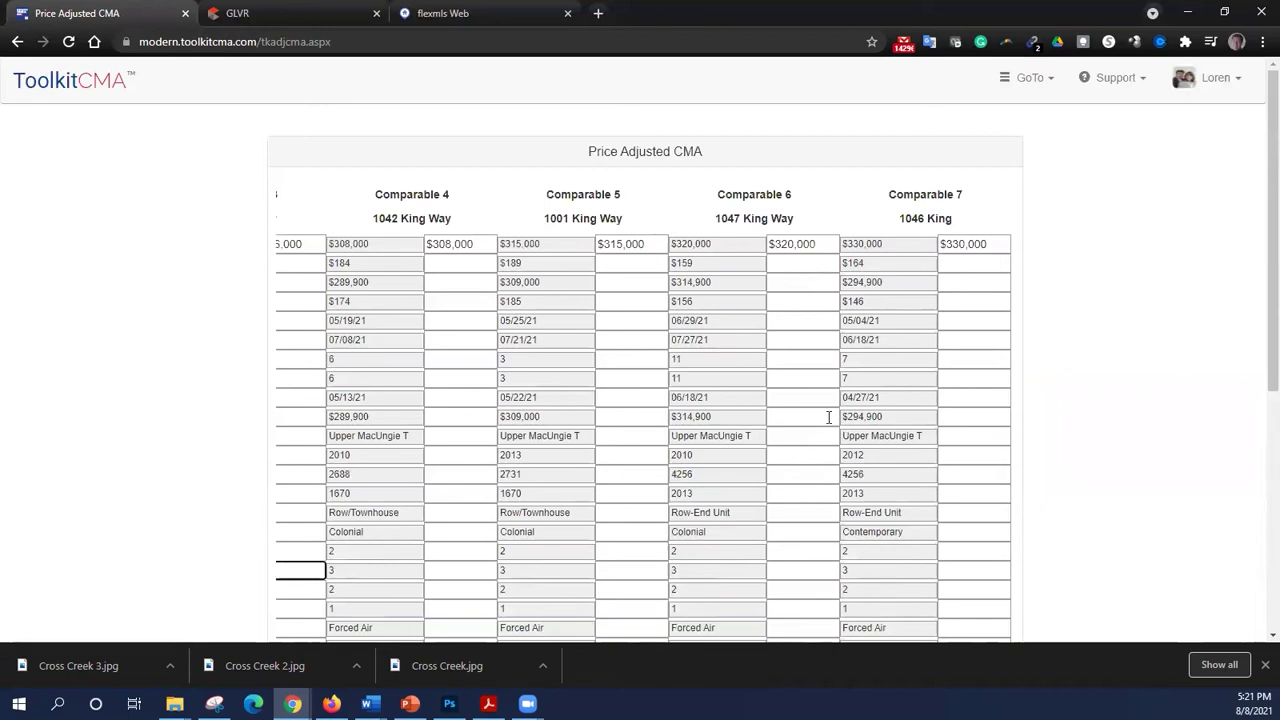
pyautogui.scroll(-5, 820, 418)
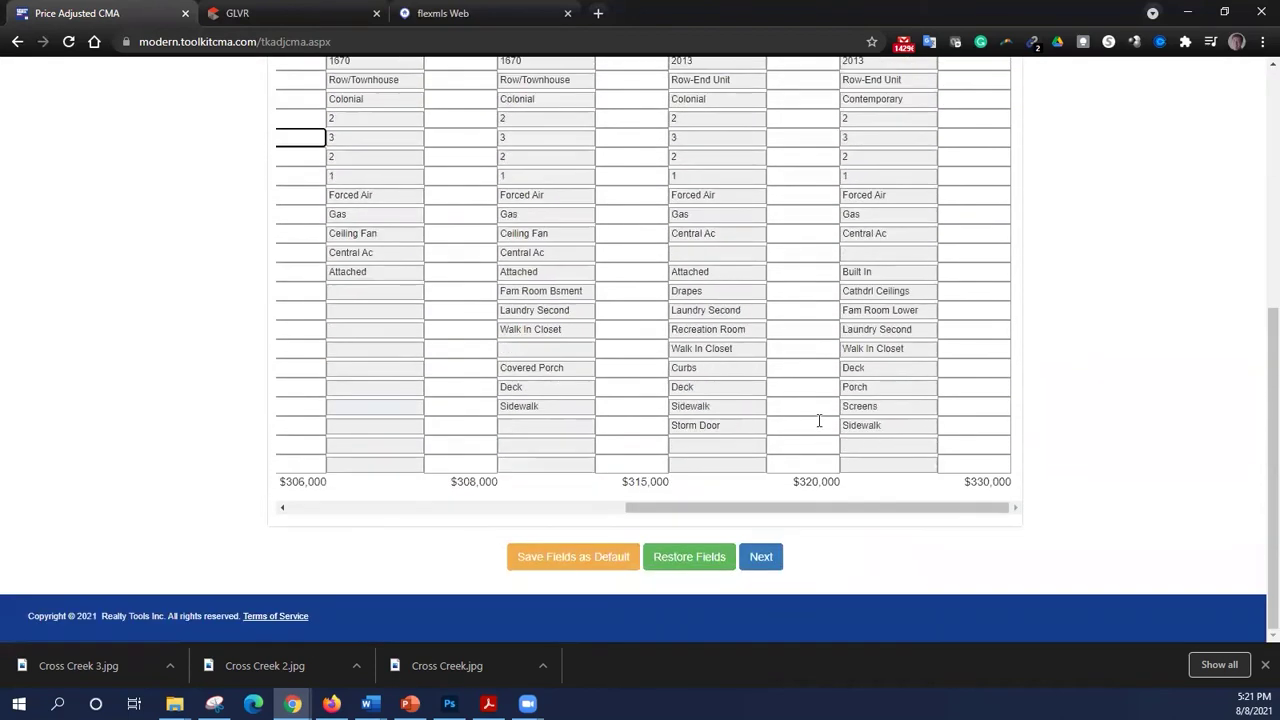
pyautogui.scroll(1, 643, 294)
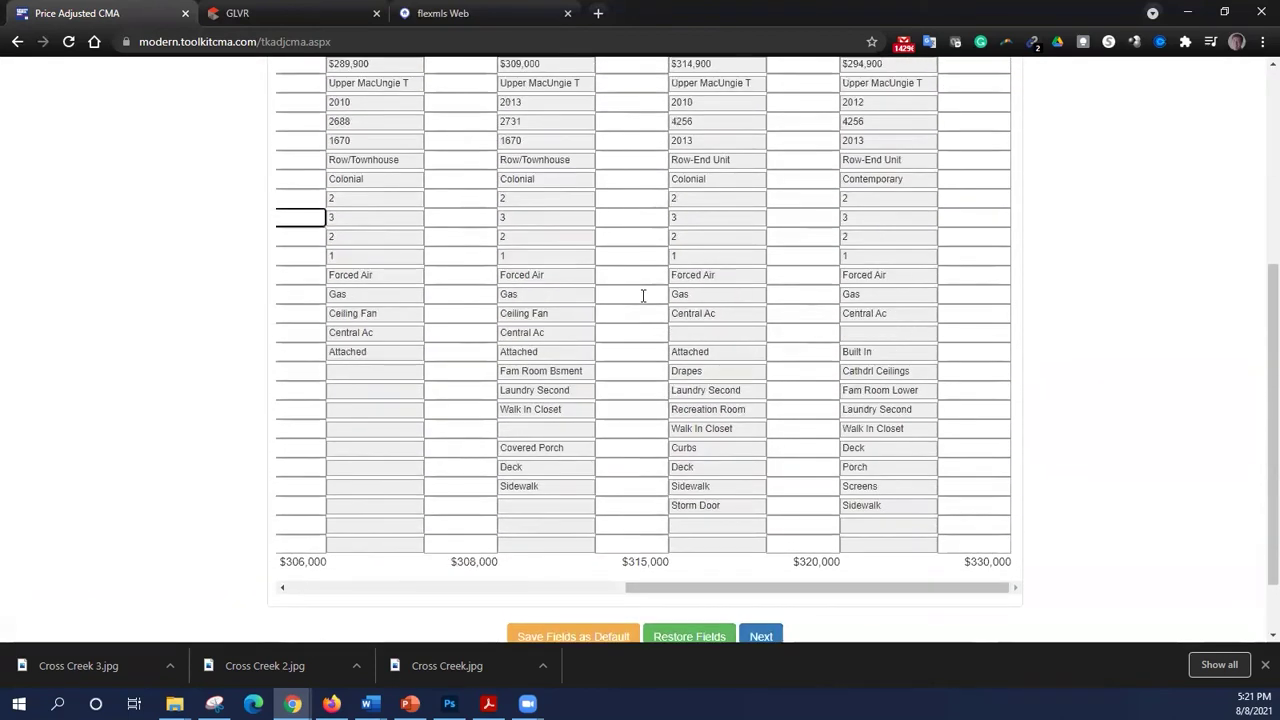
pyautogui.scroll(-1, 731, 466)
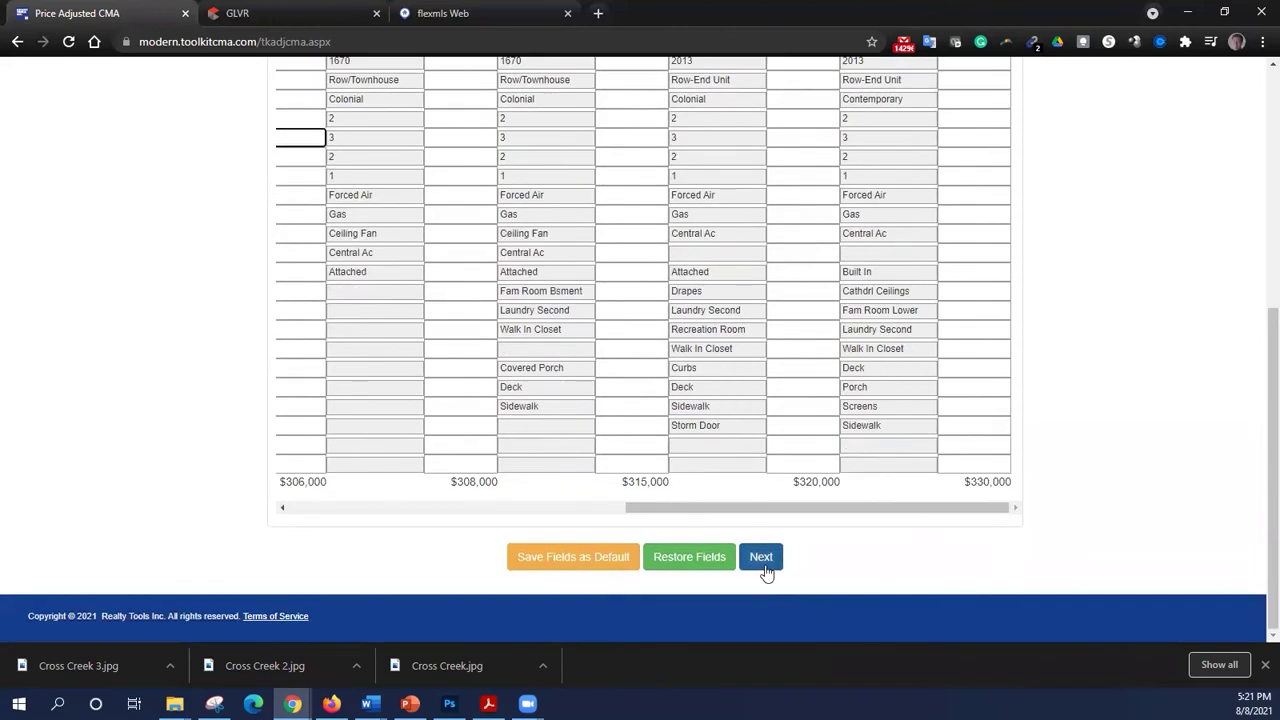
pyautogui.click(765, 569)
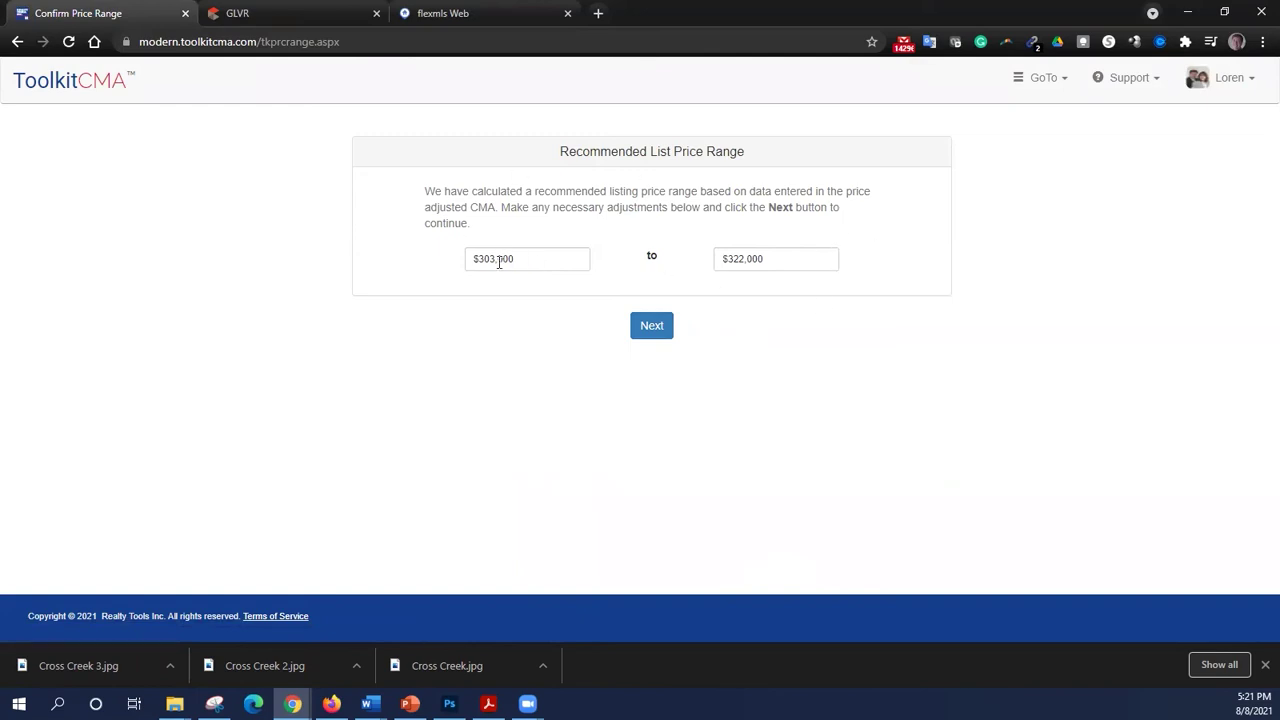
# - Set the recommended list price range to $300,000 low and $315,000 high, then continue
pyautogui.click(487, 259)
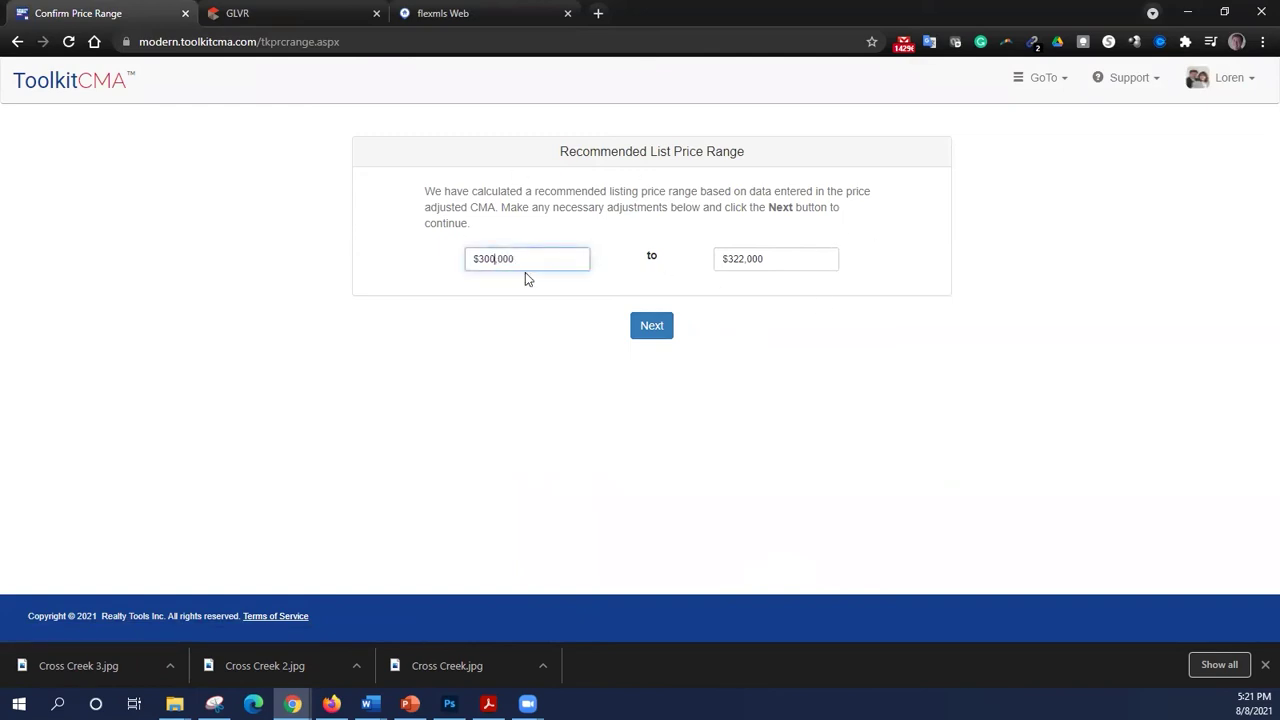
pyautogui.press('Tab')
pyautogui.press('End')
pyautogui.press('BackSpace')
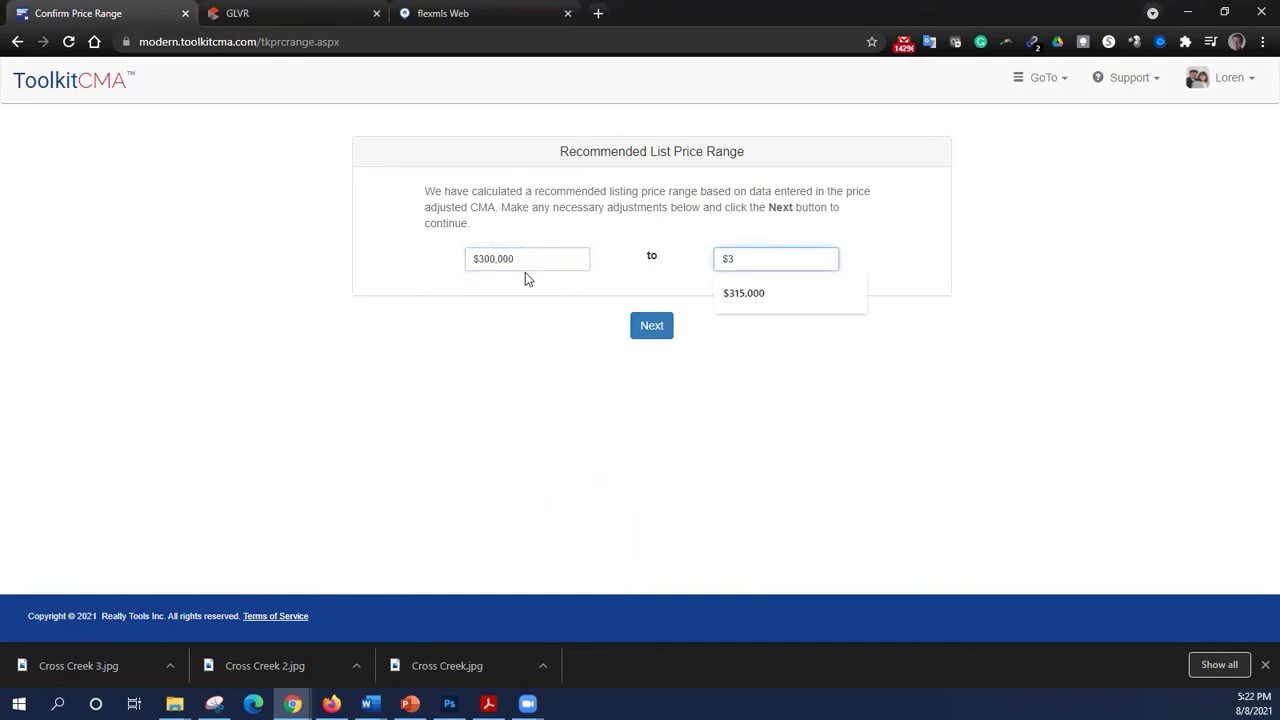
pyautogui.write('15,000')
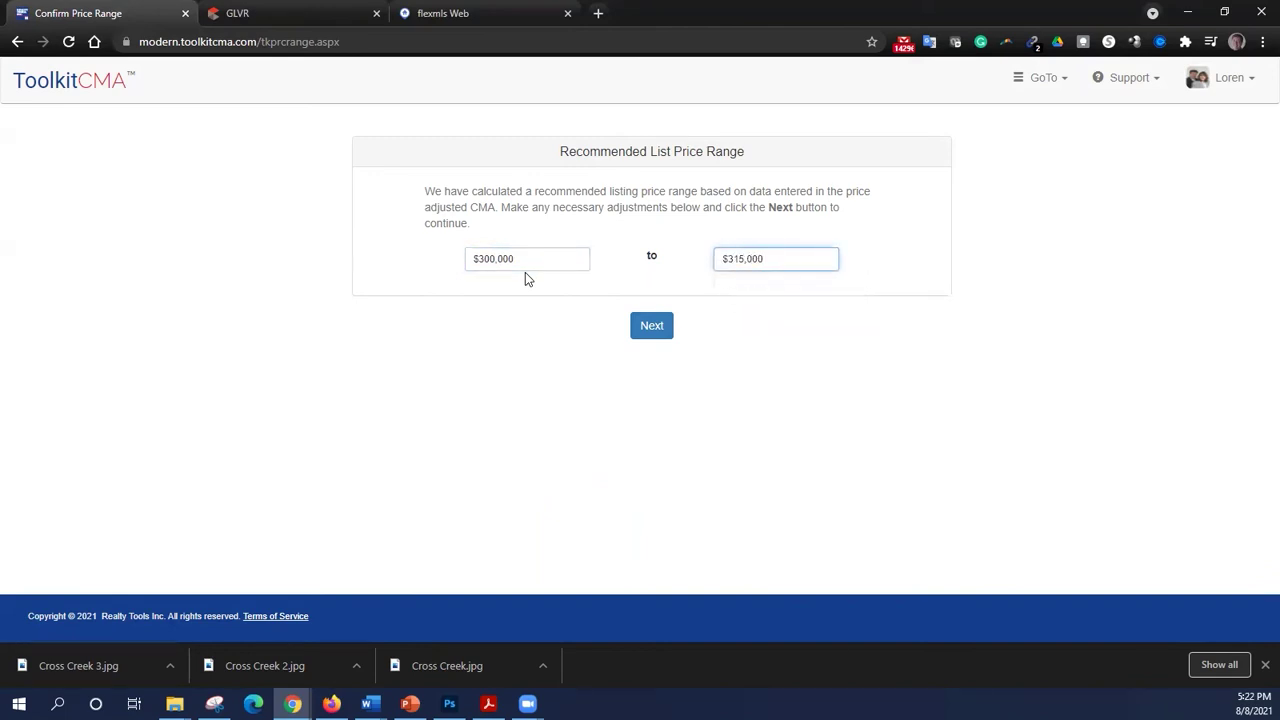
pyautogui.click(640, 336)
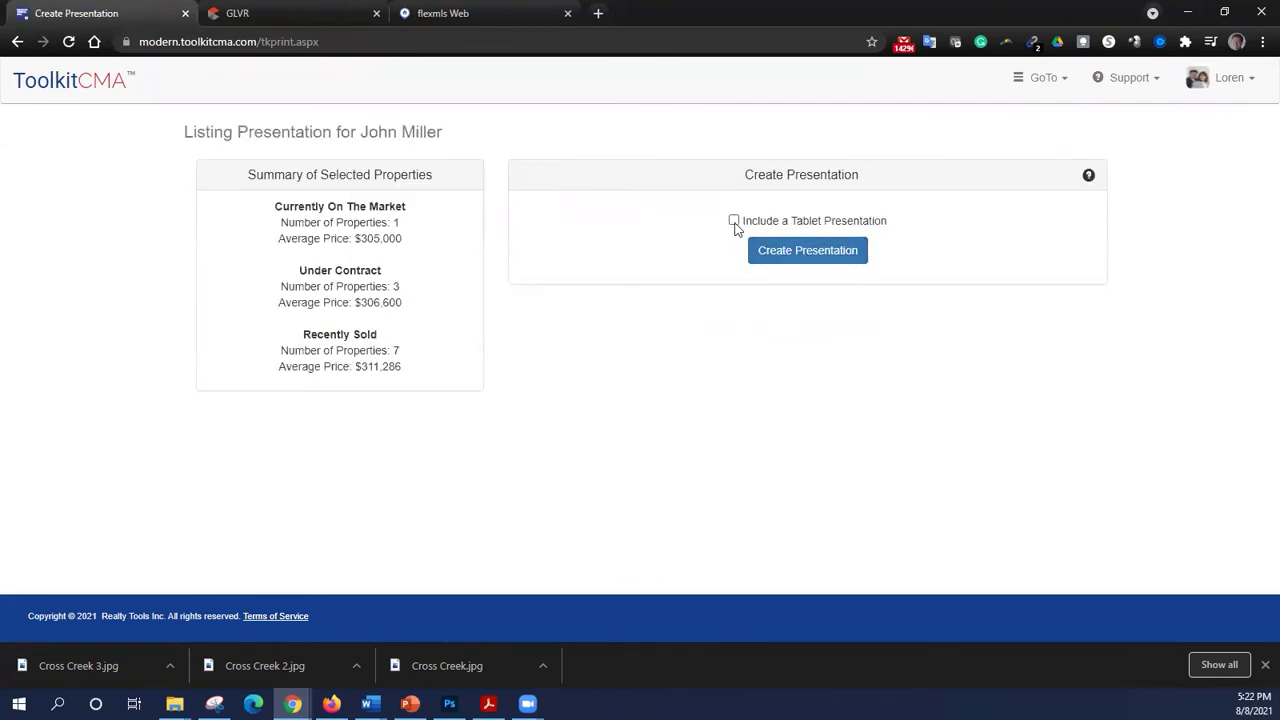
# - Create the listing presentation and save it under the client's name
pyautogui.click(785, 252)
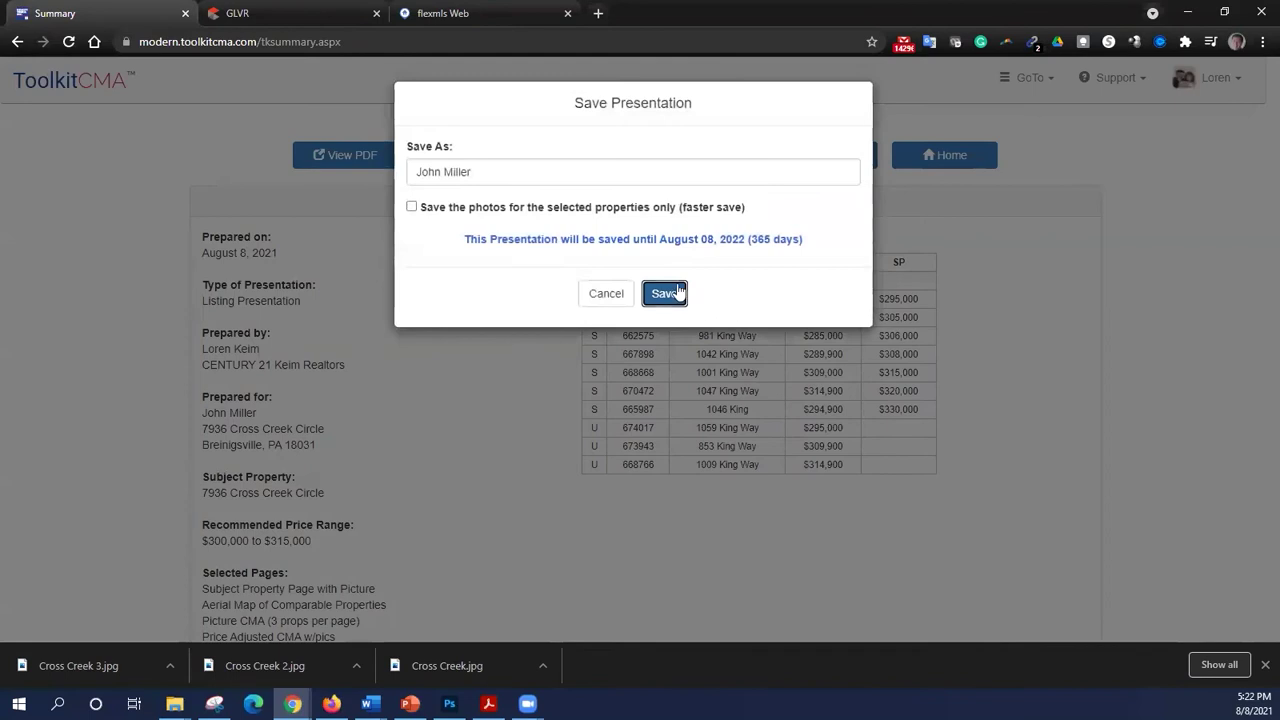
pyautogui.click(665, 295)
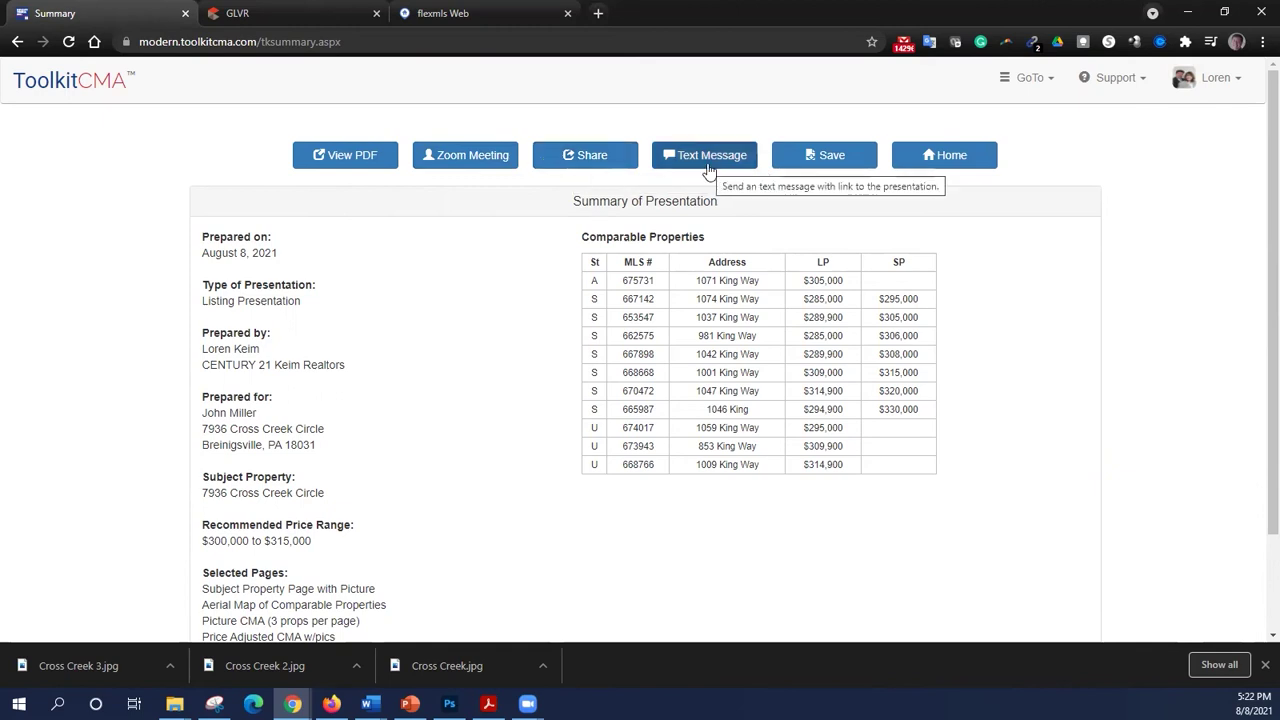
pyautogui.click(340, 155)
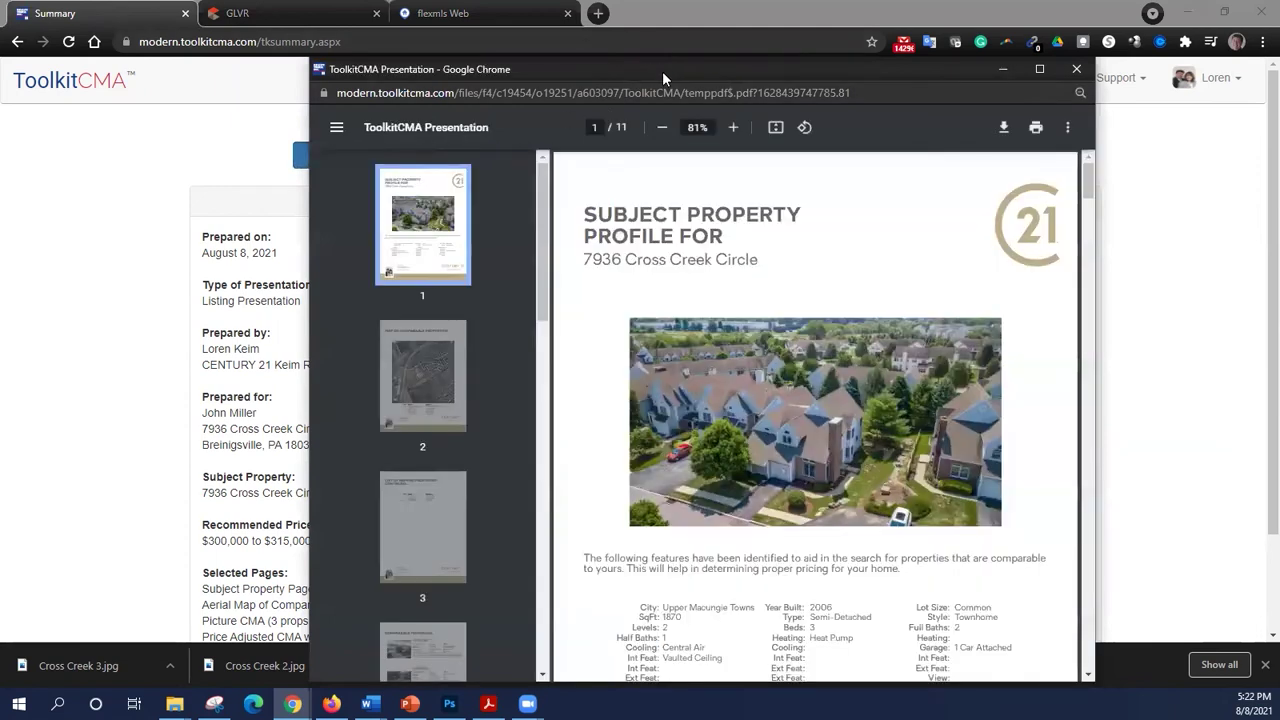
pyautogui.moveTo(657, 63); pyautogui.dragTo(627, 6)
pyautogui.scroll(-3, 766, 333)
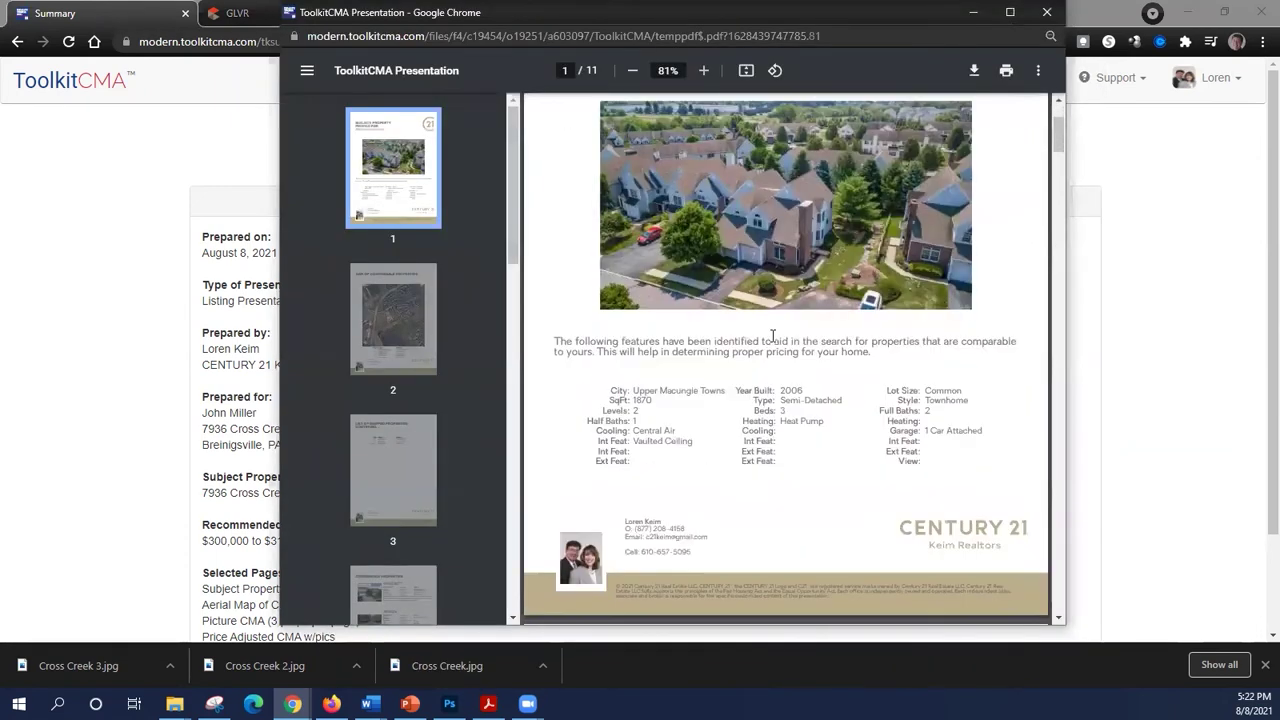
pyautogui.scroll(1, 775, 350)
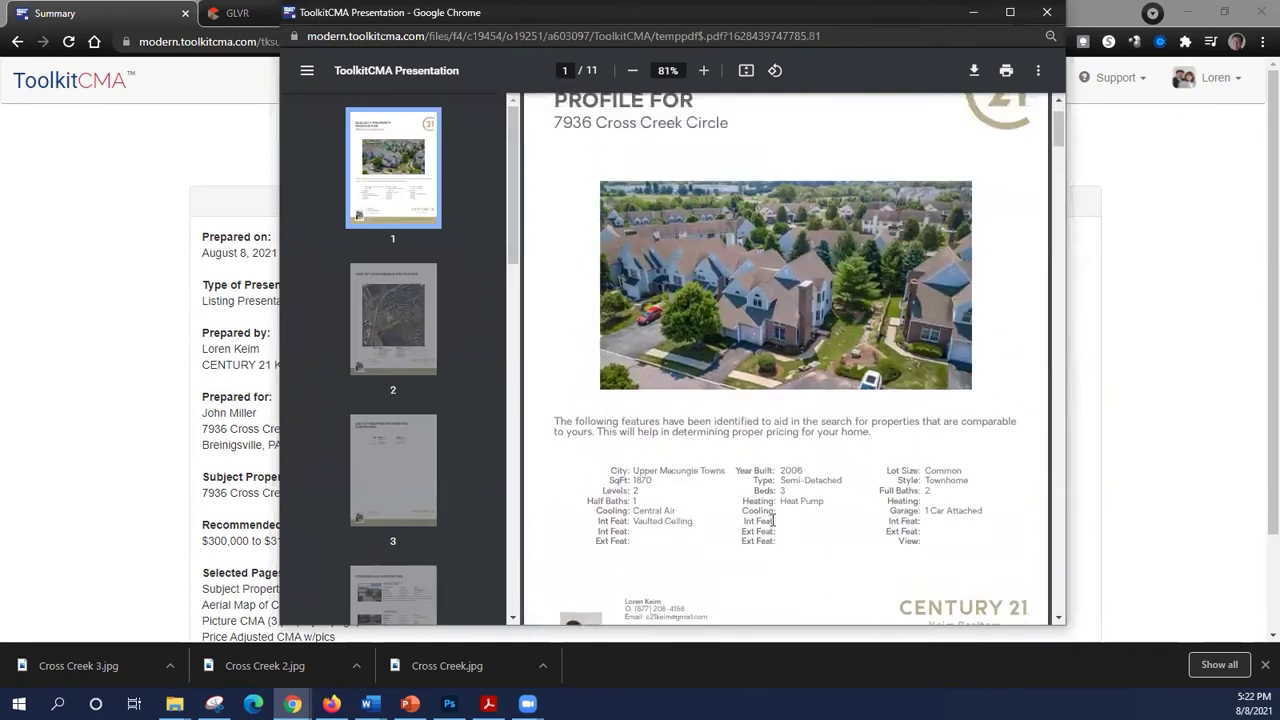
pyautogui.scroll(-8, 773, 520)
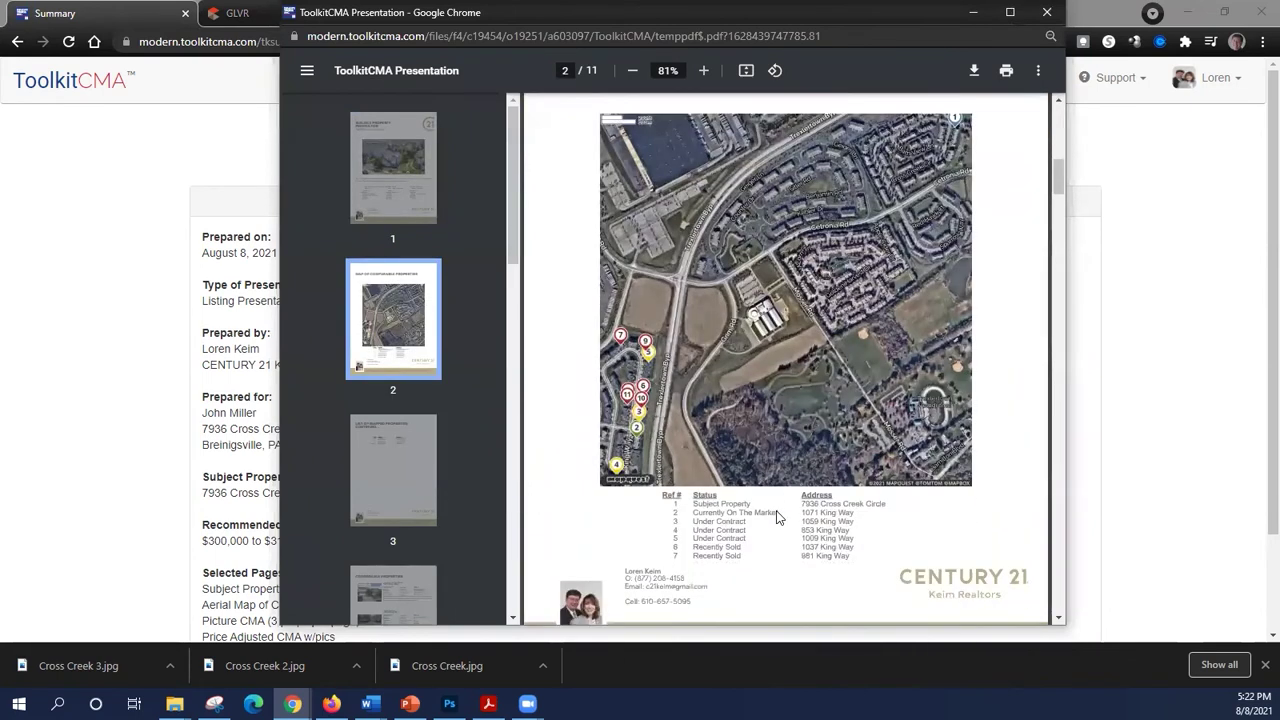
pyautogui.scroll(2, 780, 405)
pyautogui.scroll(-2, 776, 405)
pyautogui.scroll(-10, 687, 470)
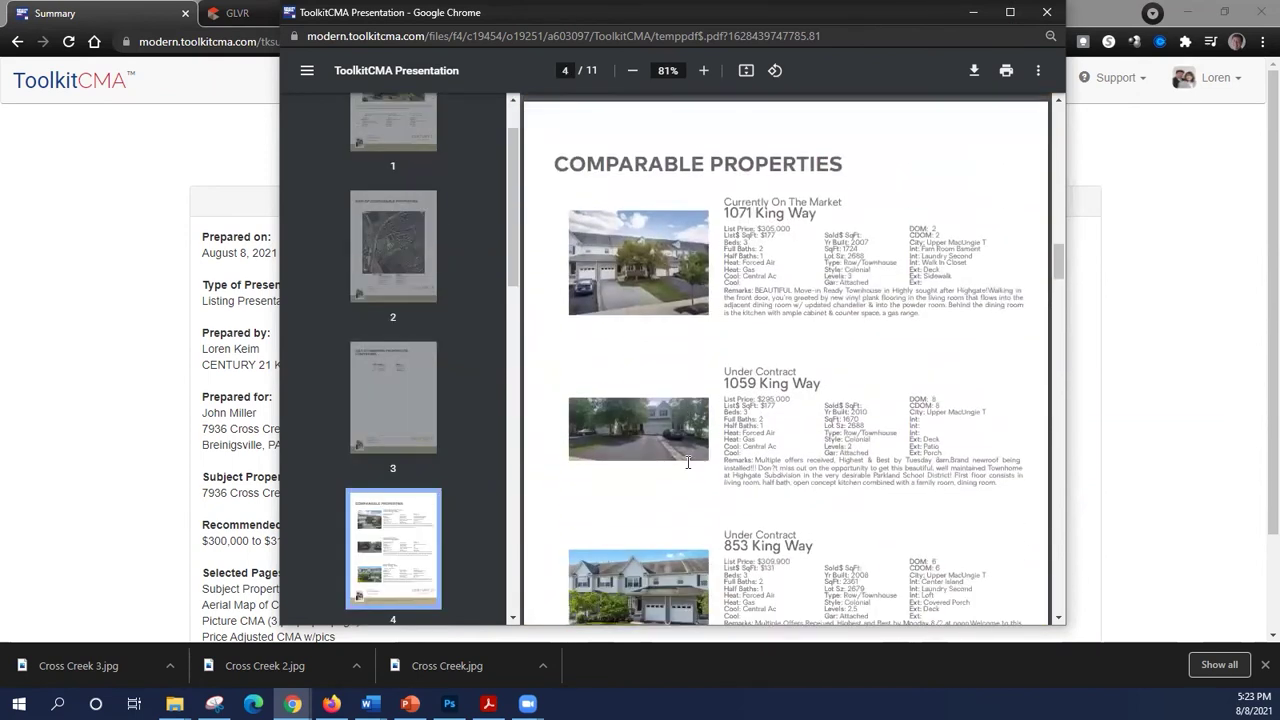
pyautogui.scroll(-2, 687, 462)
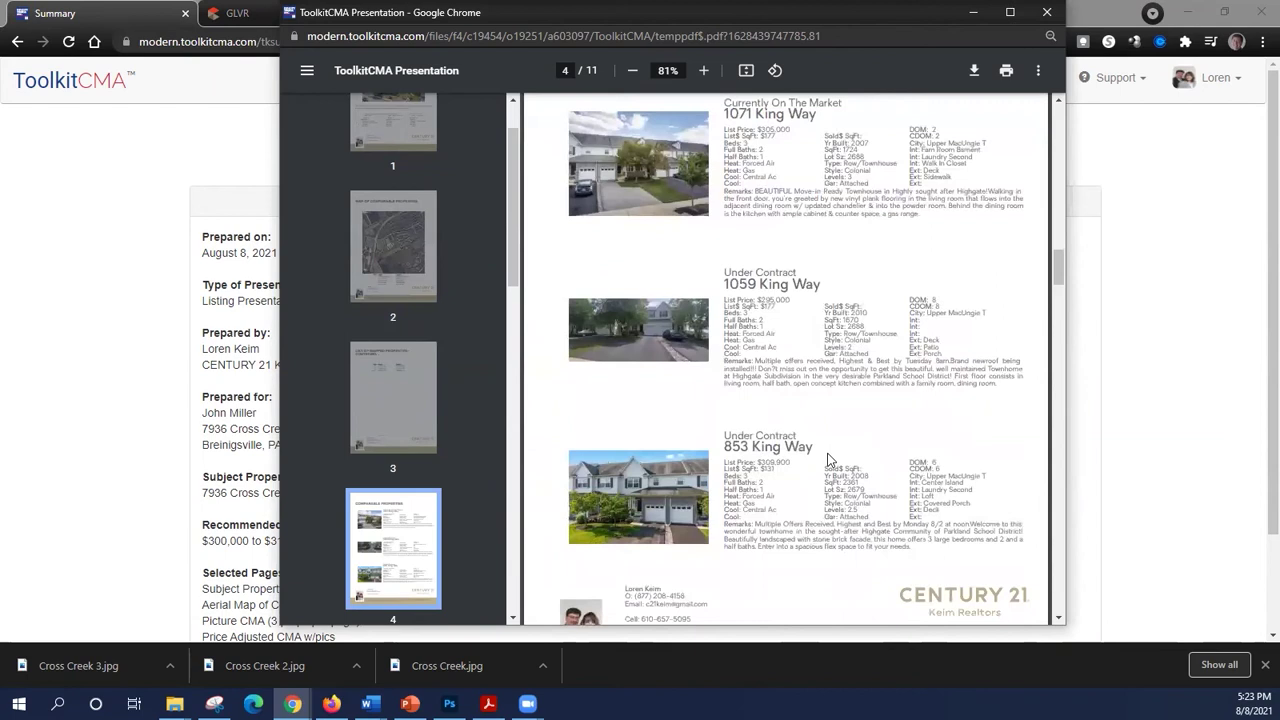
pyautogui.scroll(-8, 828, 460)
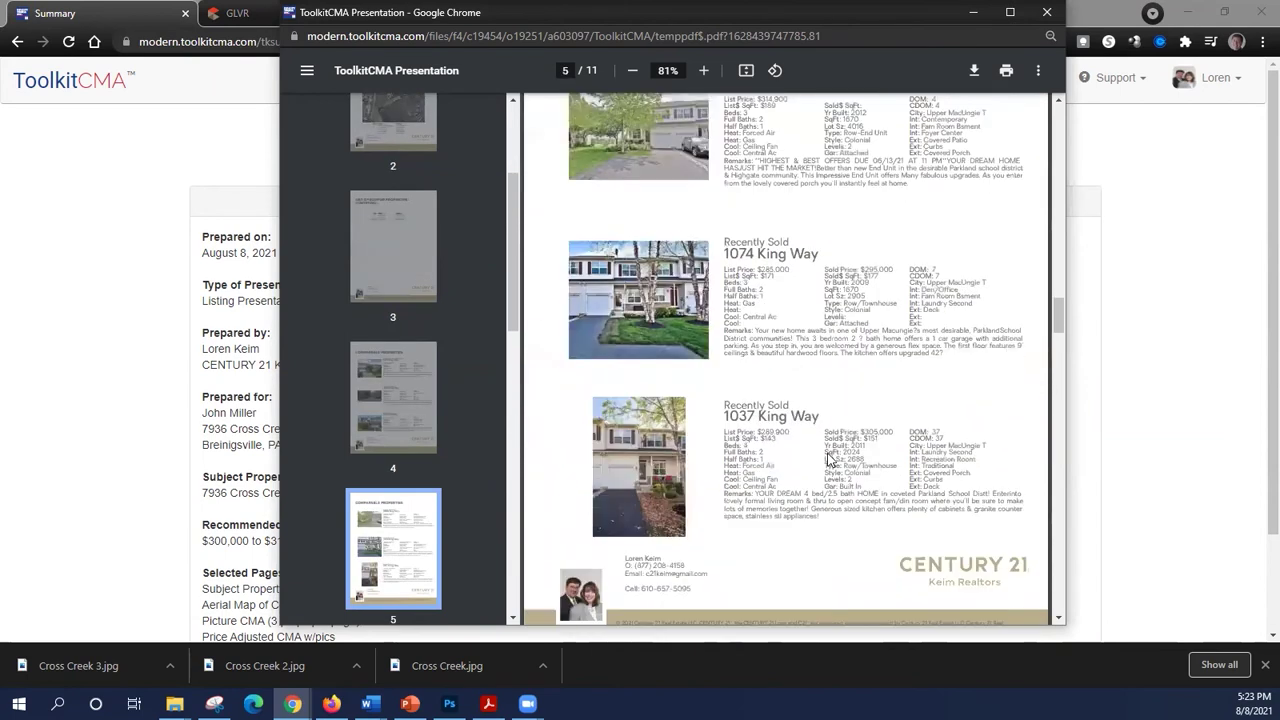
pyautogui.scroll(-10, 828, 460)
pyautogui.scroll(-8, 828, 460)
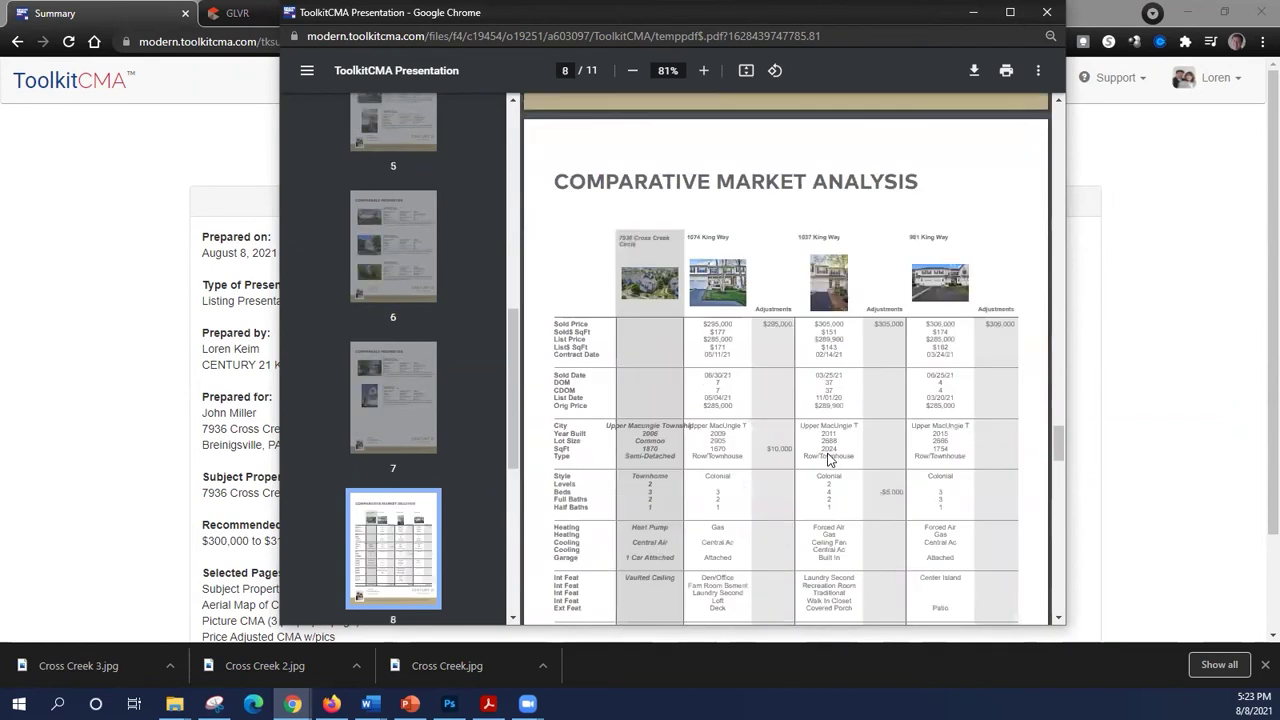
pyautogui.scroll(-3, 828, 460)
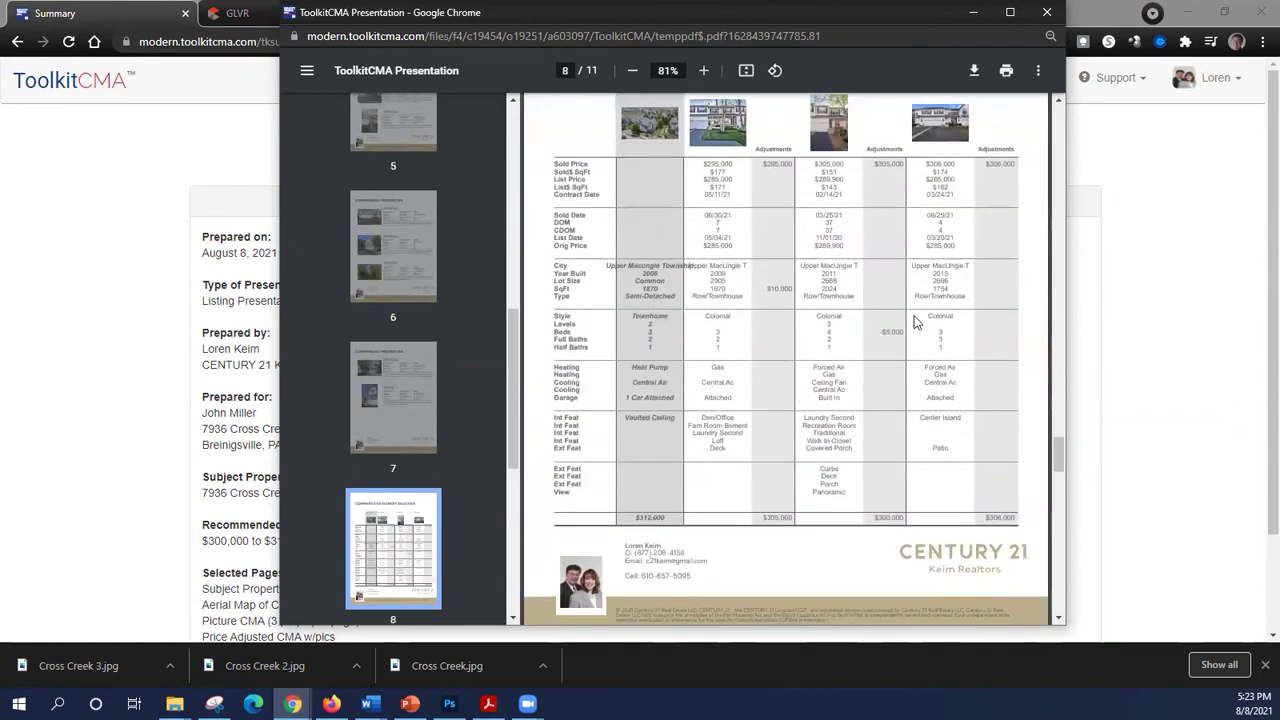
pyautogui.scroll(-15, 899, 482)
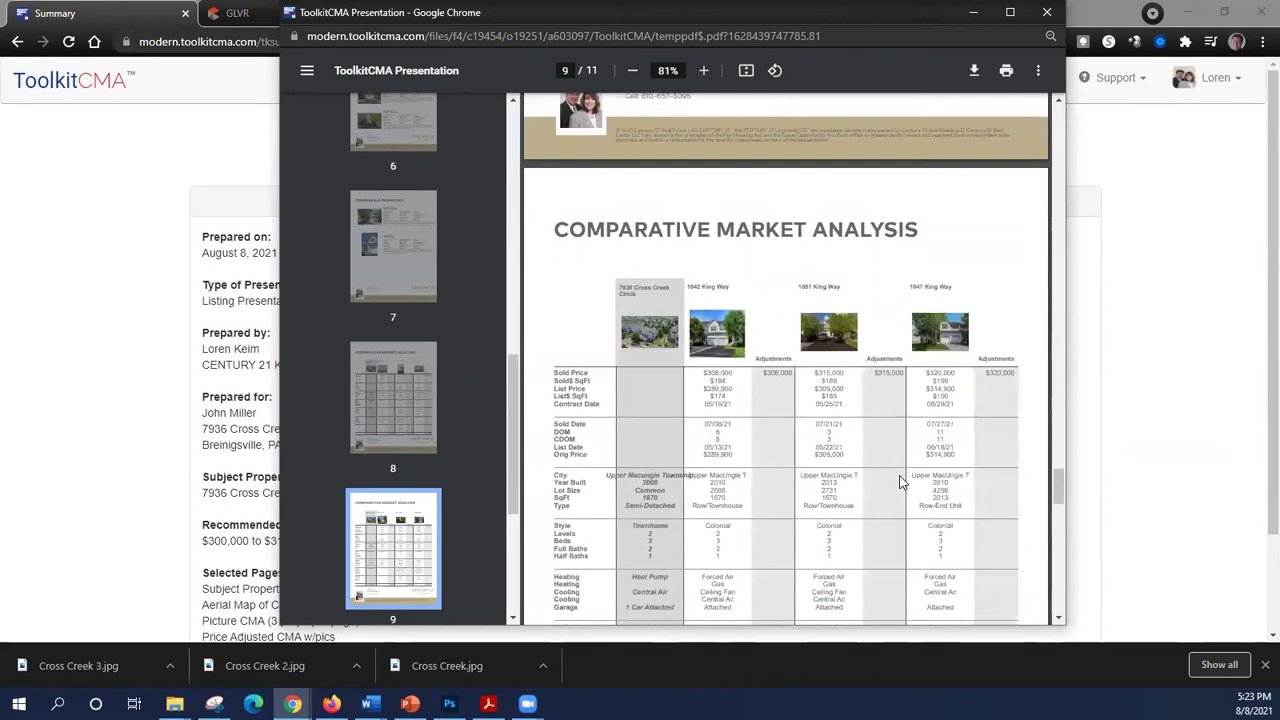
pyautogui.scroll(-12, 899, 482)
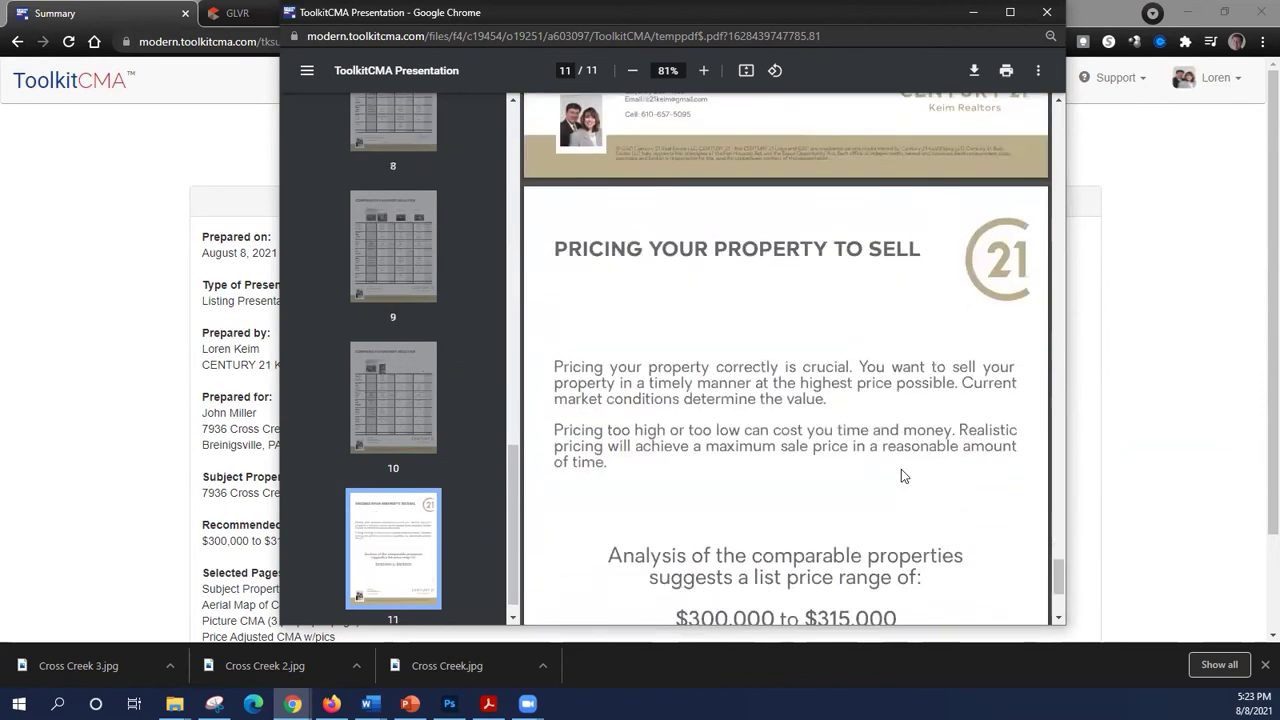
pyautogui.scroll(-3, 901, 470)
pyautogui.scroll(-2, 891, 463)
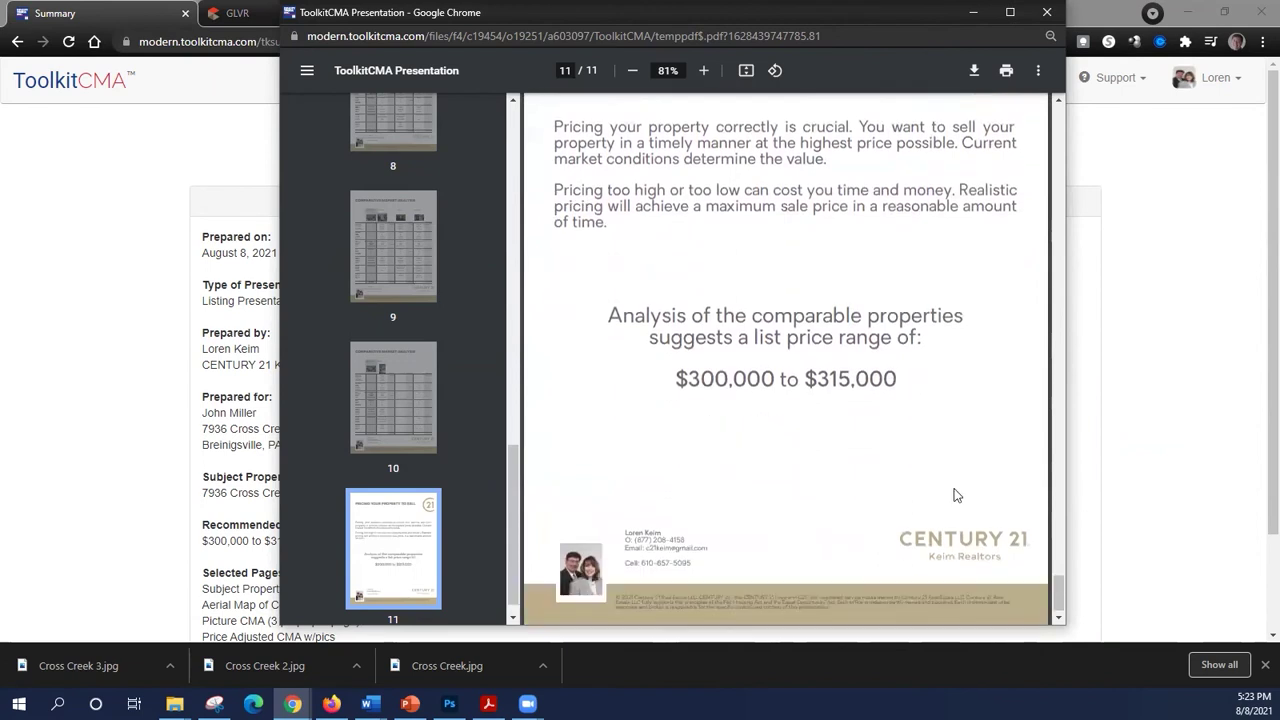
pyautogui.moveTo(1055, 588); pyautogui.dragTo(1033, 103)
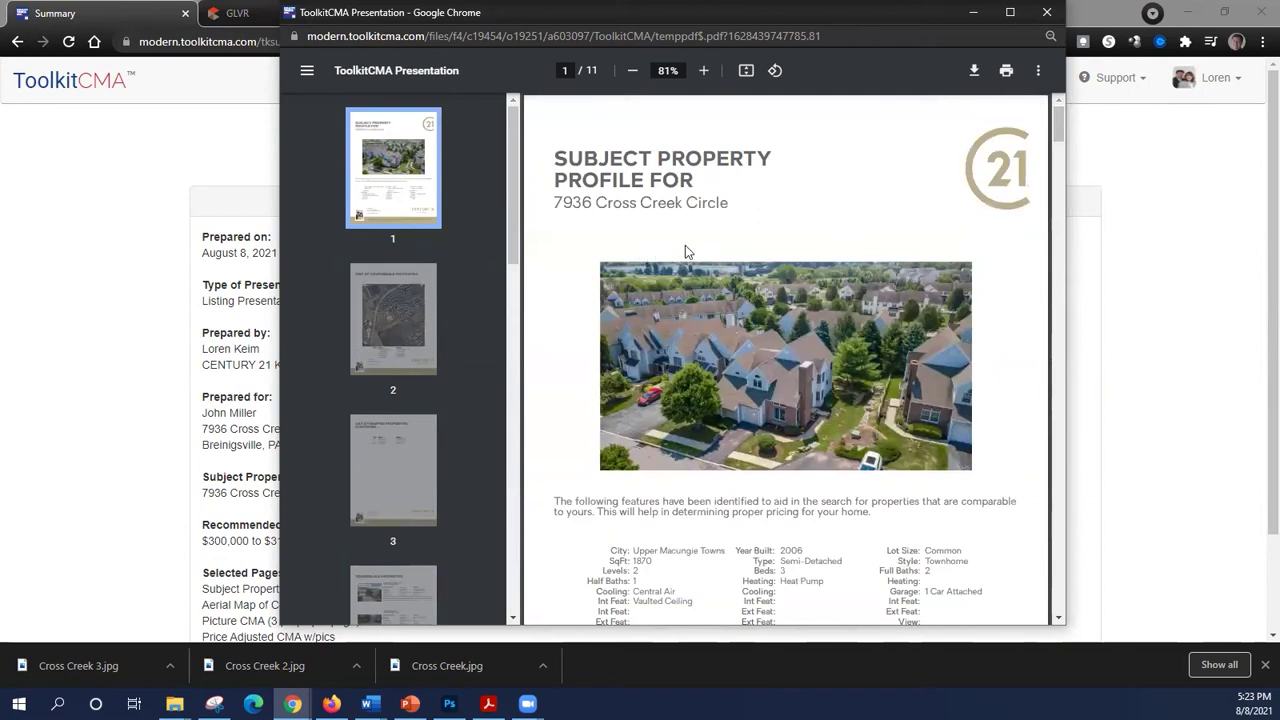
pyautogui.click(1047, 13)
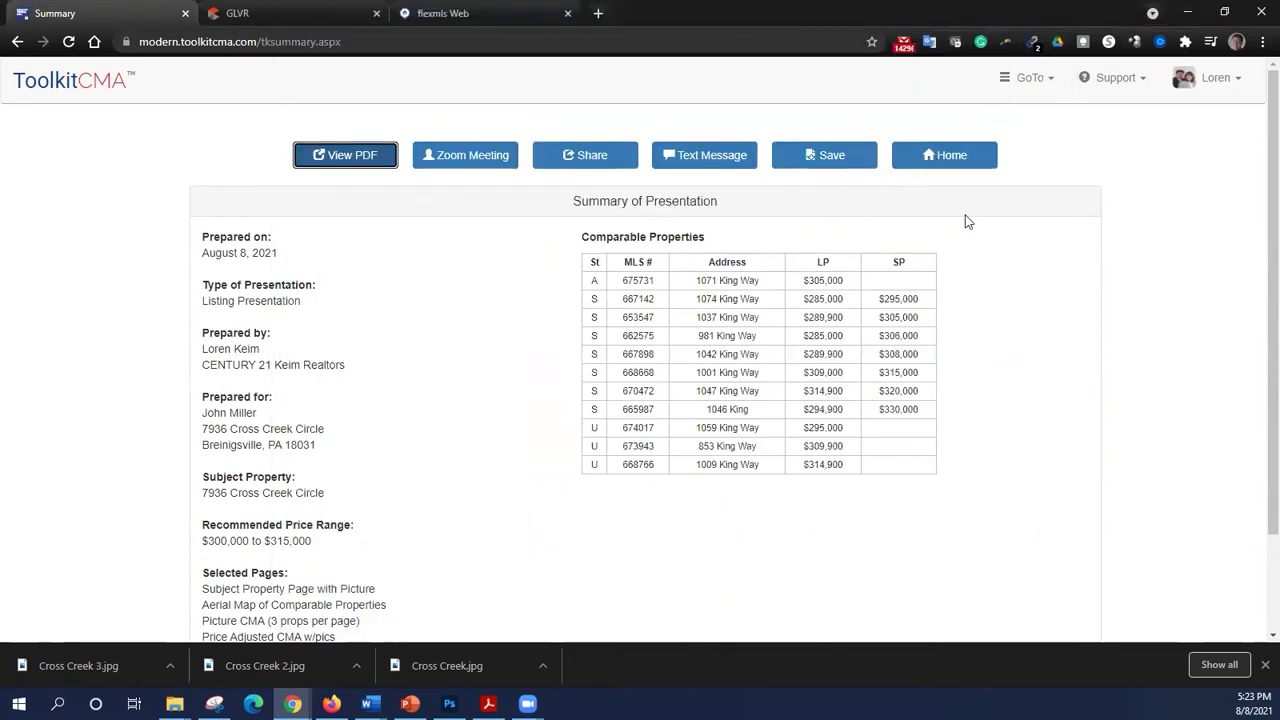
# - On the documents selection page, include Selling Your Home and Listing Presentation Cover Page option 1
pyautogui.click(1047, 89)
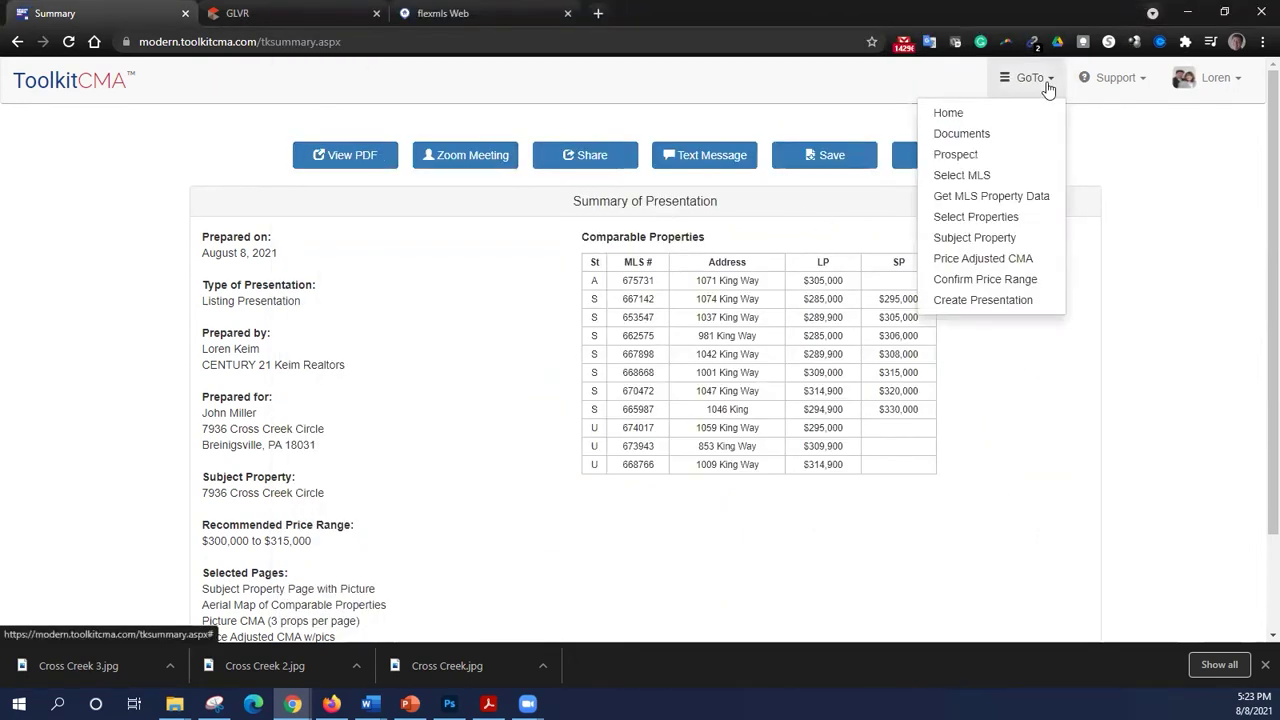
pyautogui.click(1023, 131)
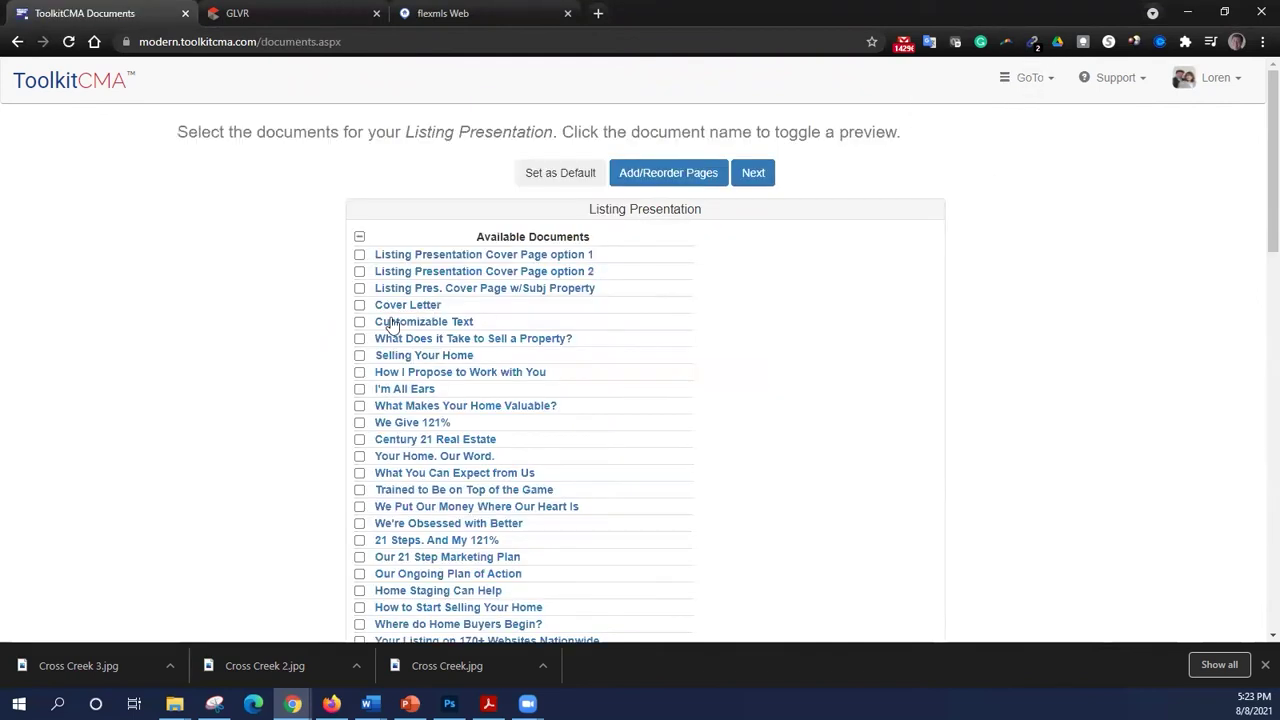
pyautogui.scroll(-1, 224, 405)
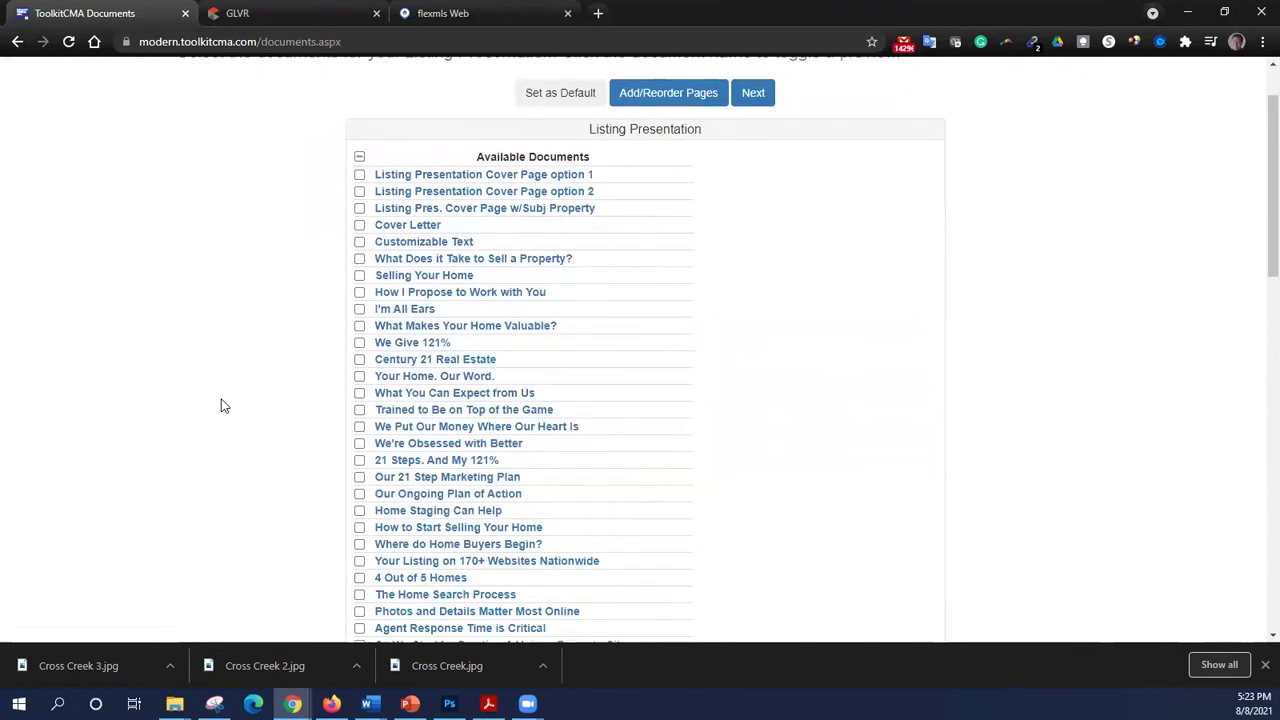
pyautogui.click(416, 282)
pyautogui.click(359, 275)
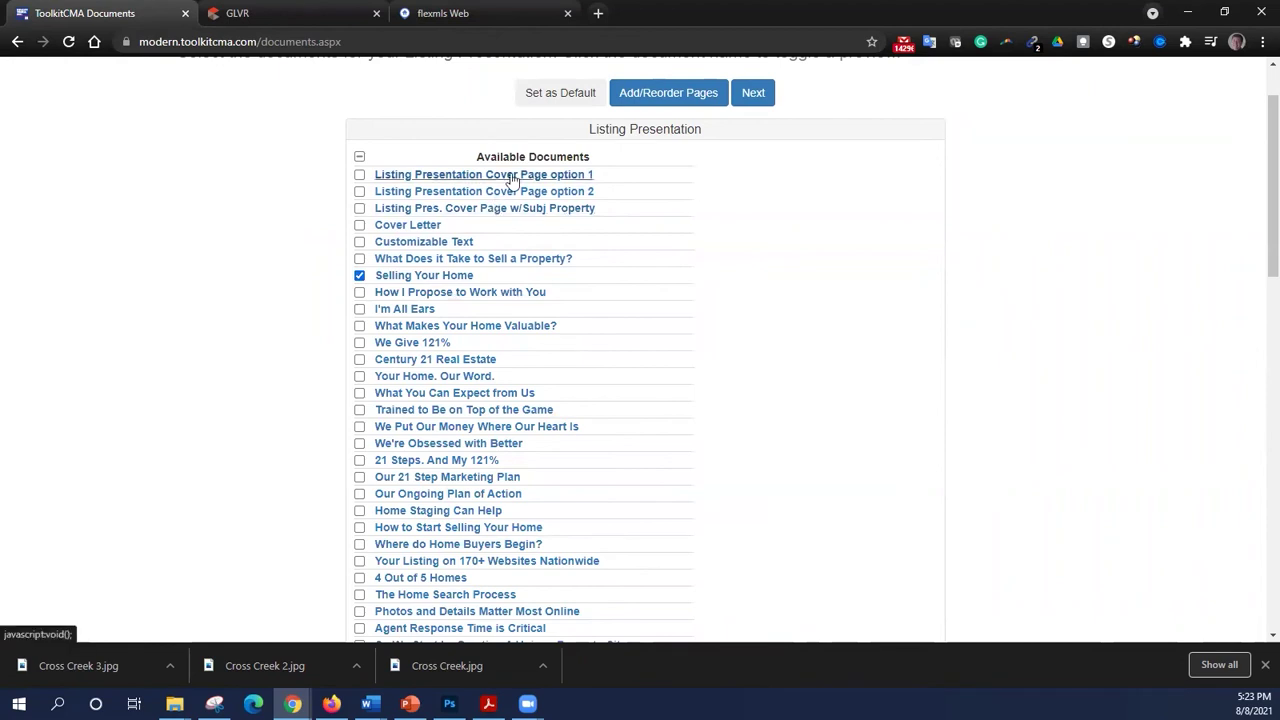
pyautogui.click(502, 174)
pyautogui.scroll(-2, 608, 426)
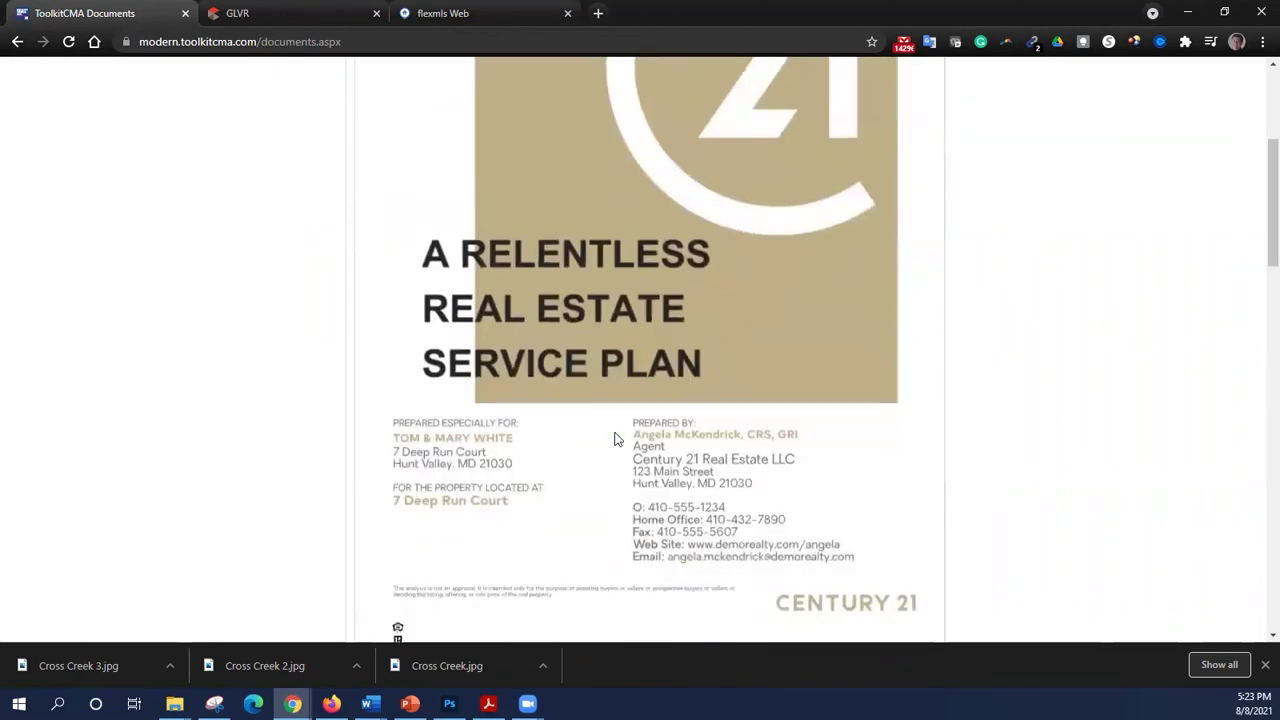
pyautogui.scroll(3, 600, 420)
pyautogui.click(359, 255)
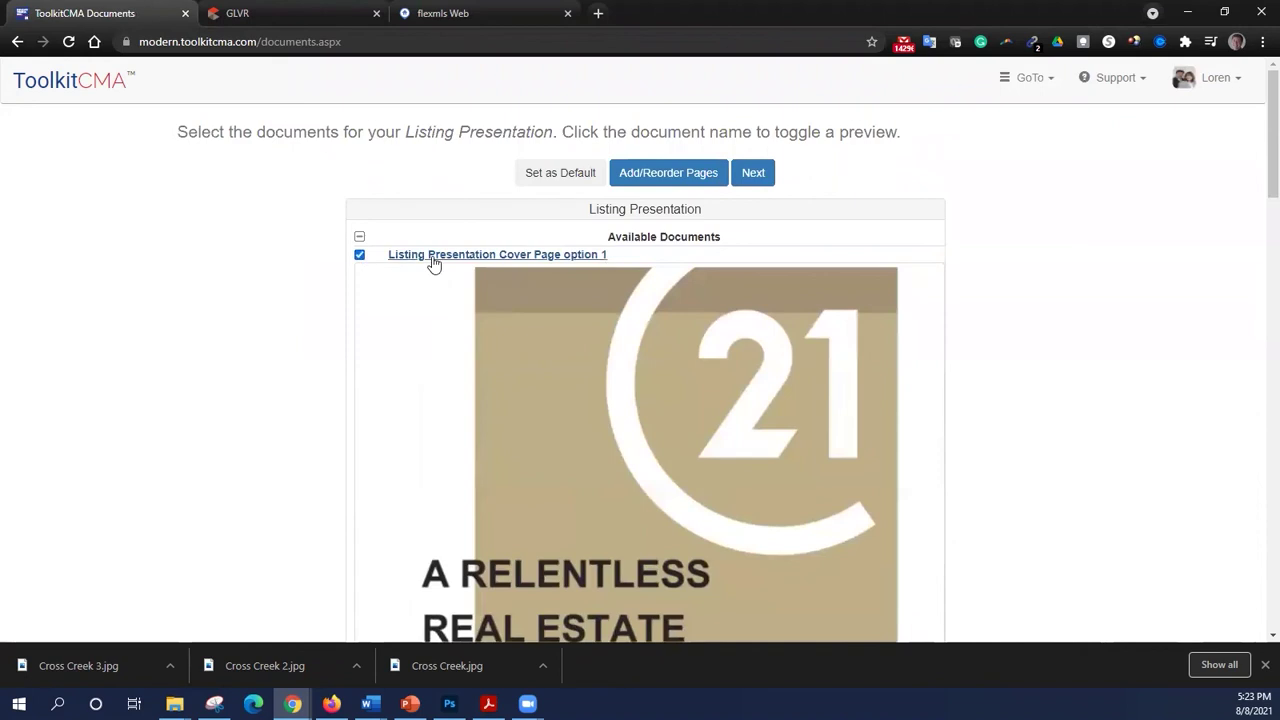
# - Include Social Media, 11 Things, Seller Service Pledge and To Stage Your Home pages, then continue
pyautogui.scroll(-2, 314, 329)
pyautogui.scroll(-3, 314, 330)
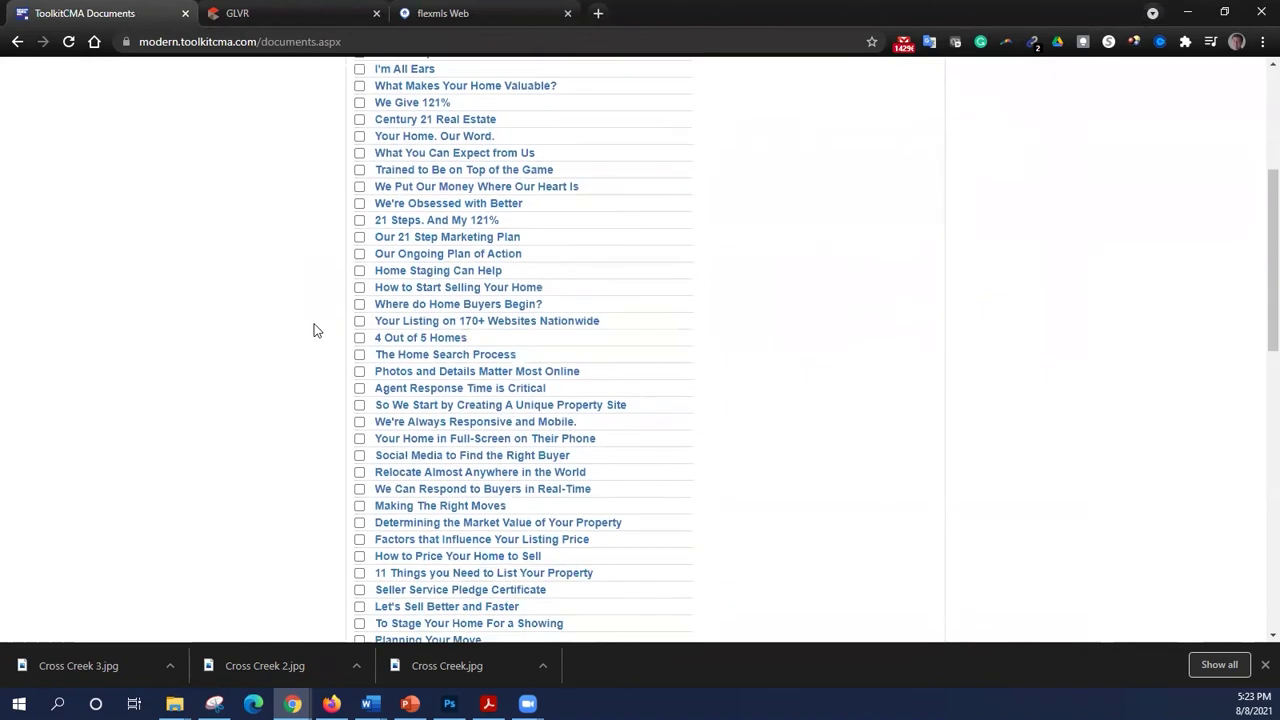
pyautogui.click(359, 296)
pyautogui.scroll(-1, 317, 345)
pyautogui.click(359, 333)
pyautogui.scroll(-1, 318, 345)
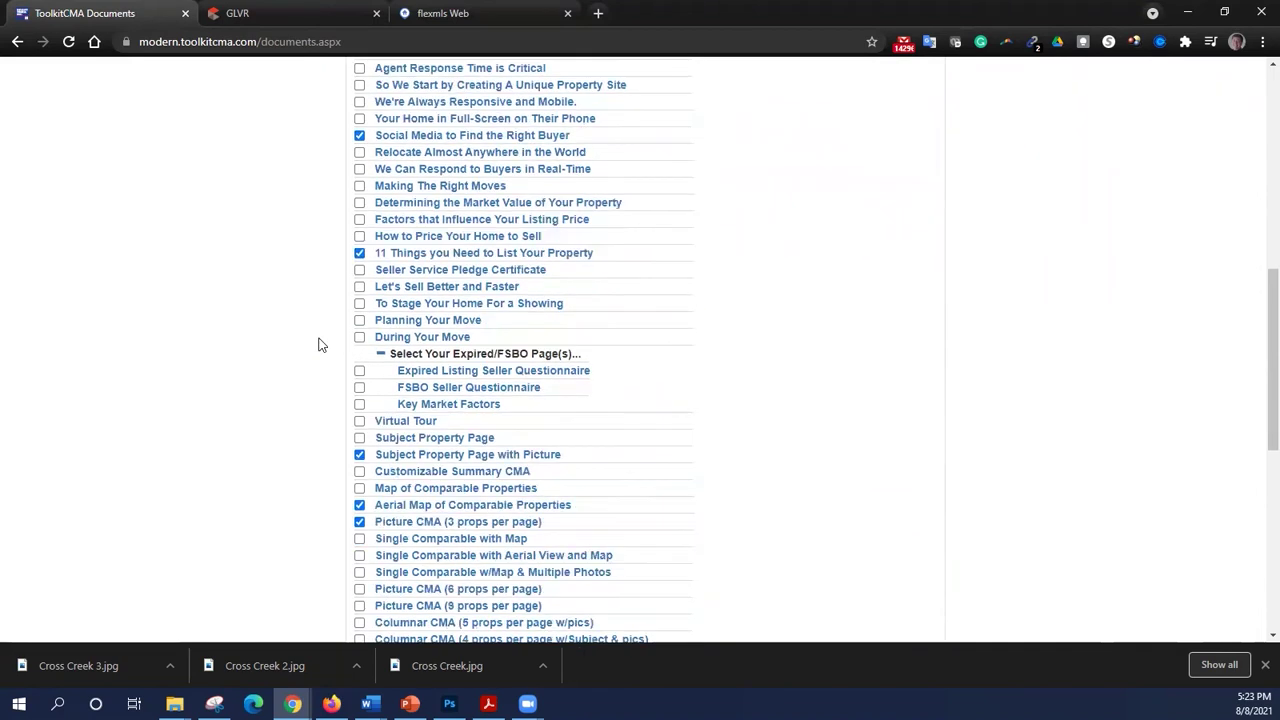
pyautogui.click(360, 271)
pyautogui.click(360, 305)
pyautogui.scroll(-2, 289, 366)
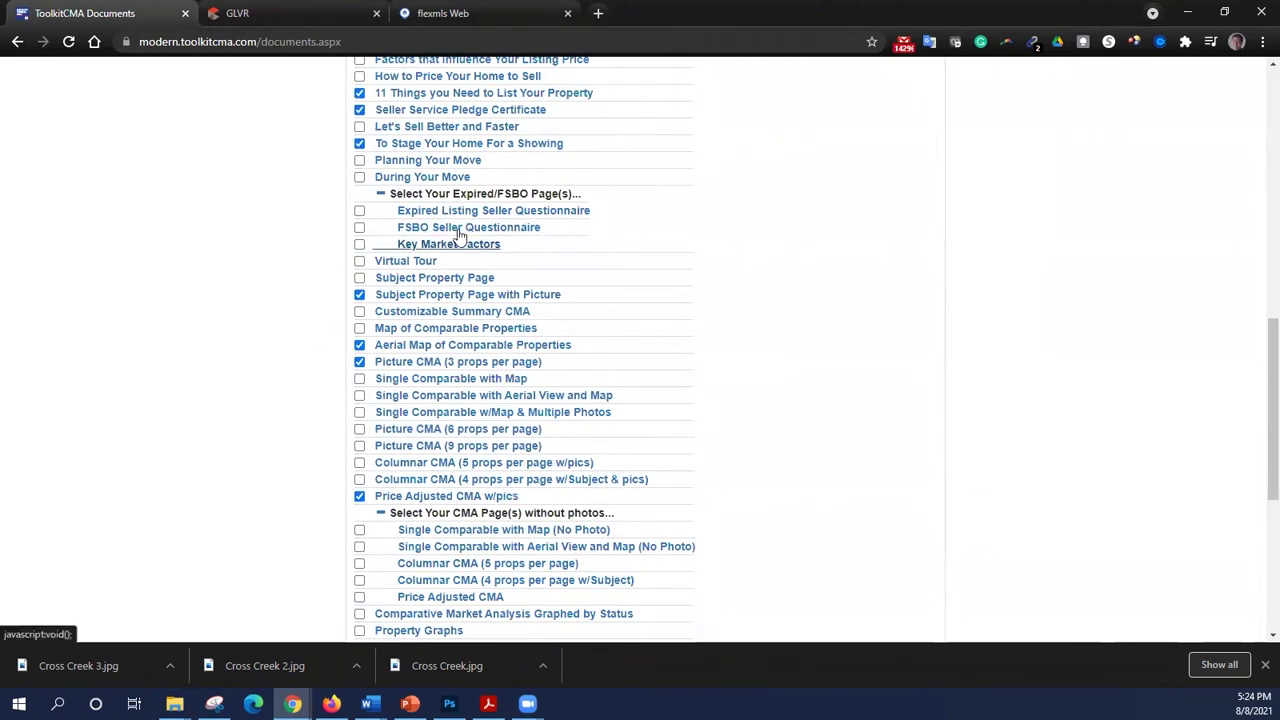
pyautogui.scroll(1, 450, 240)
pyautogui.scroll(-6, 330, 303)
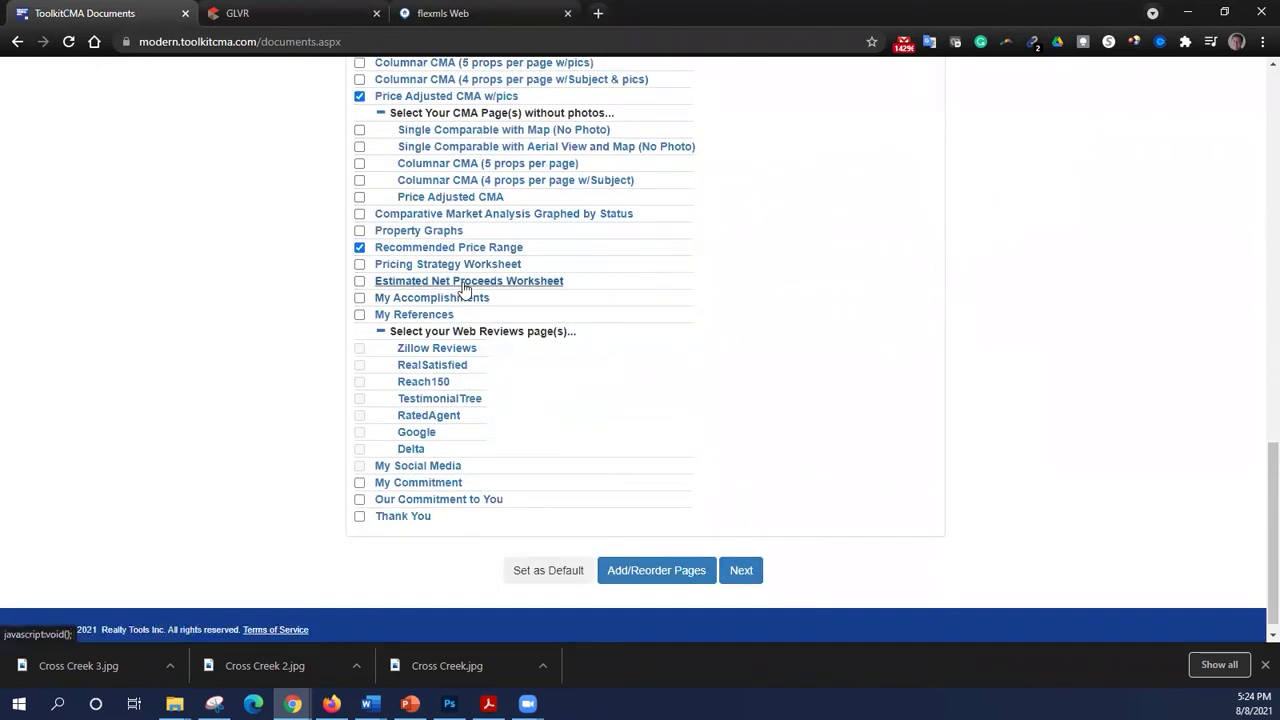
pyautogui.click(748, 573)
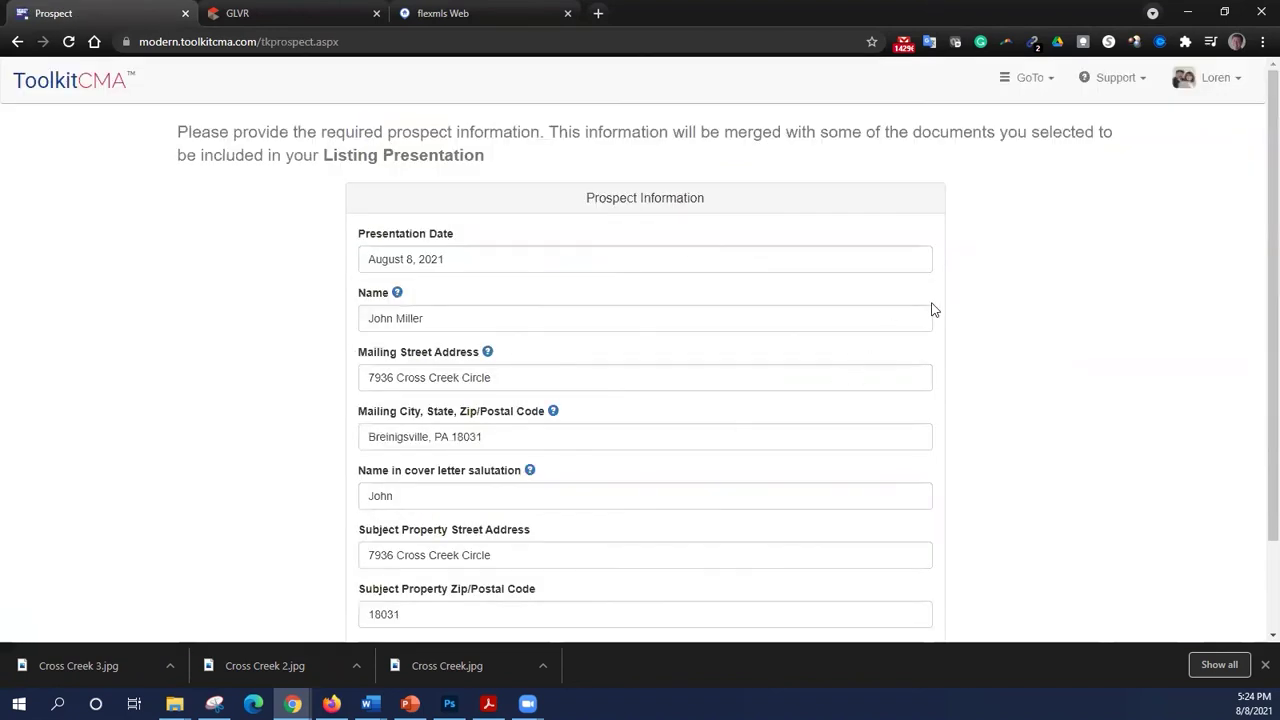
# - Accept the price range, create the presentation, overwrite the existing save and open its PDF
pyautogui.scroll(-2, 930, 313)
pyautogui.scroll(2, 926, 314)
pyautogui.click(1046, 82)
pyautogui.click(1010, 279)
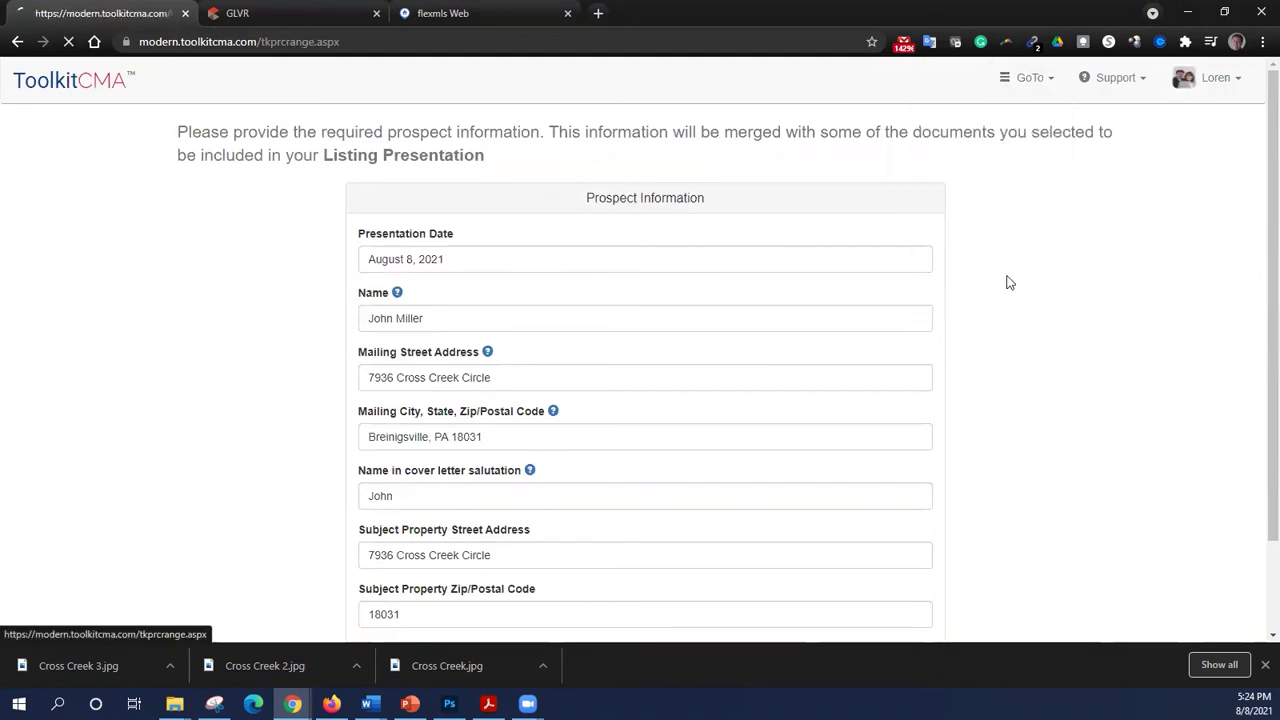
pyautogui.click(655, 341)
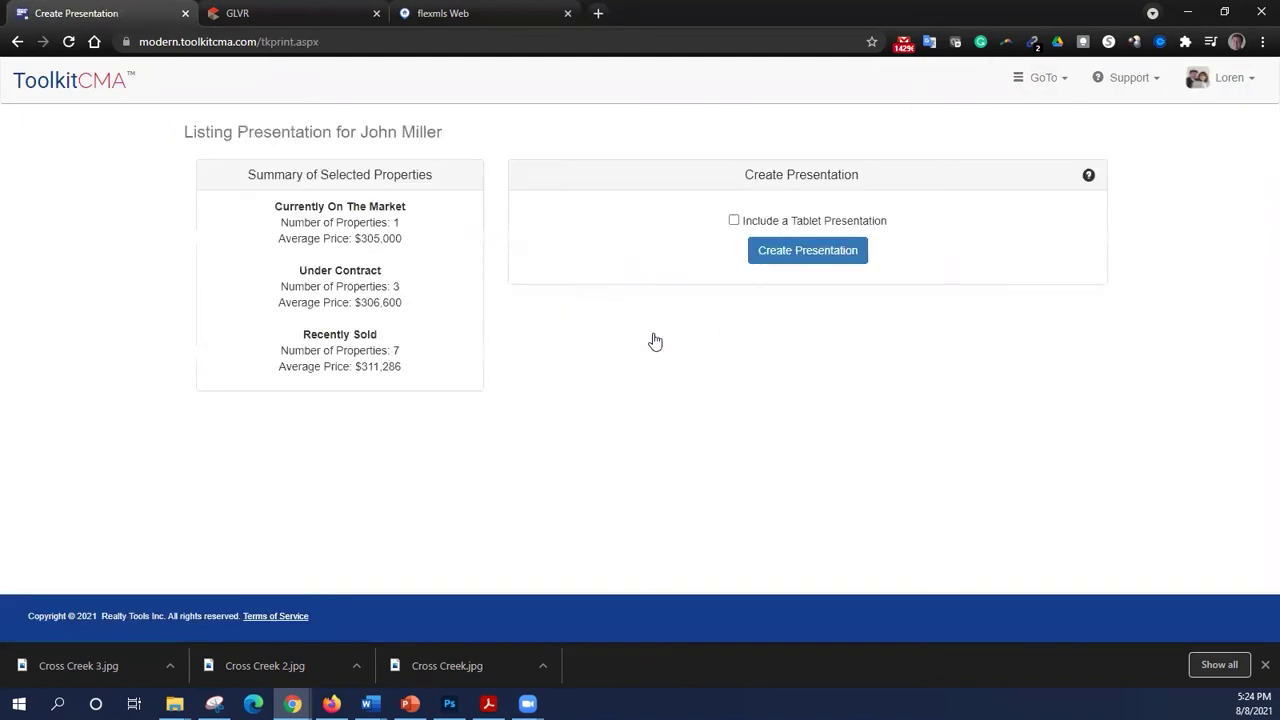
pyautogui.click(845, 255)
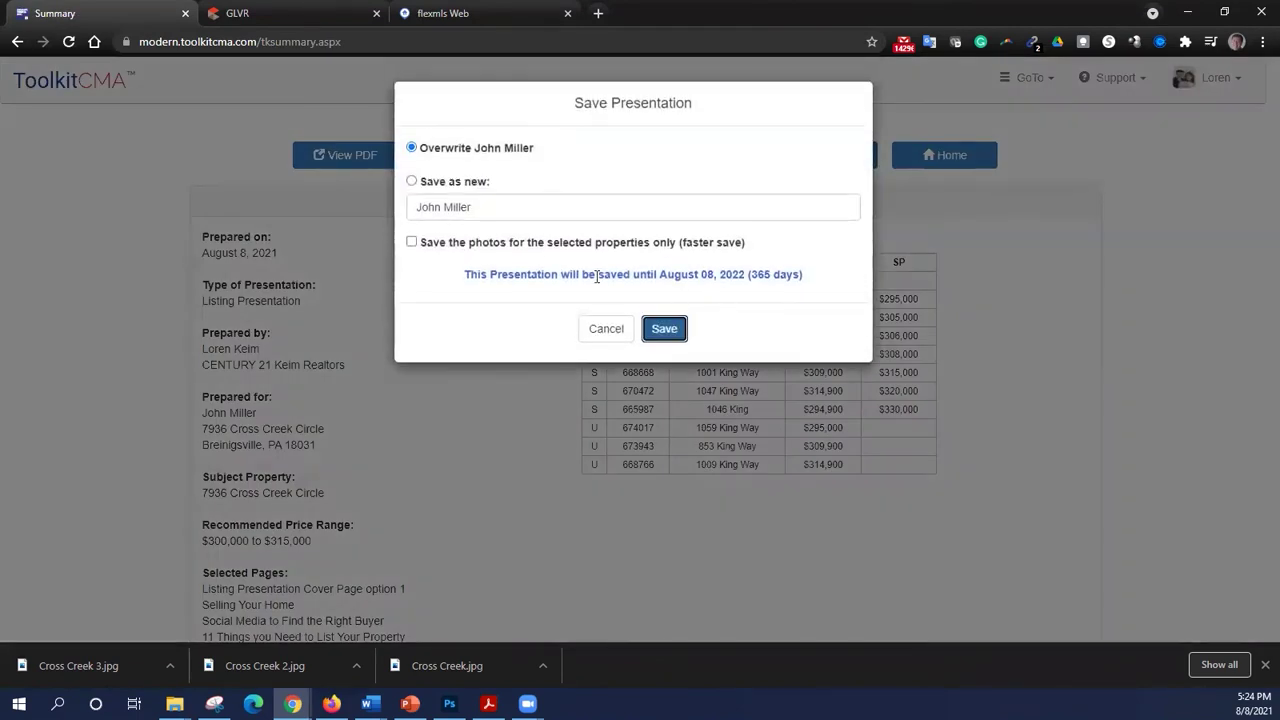
pyautogui.click(661, 325)
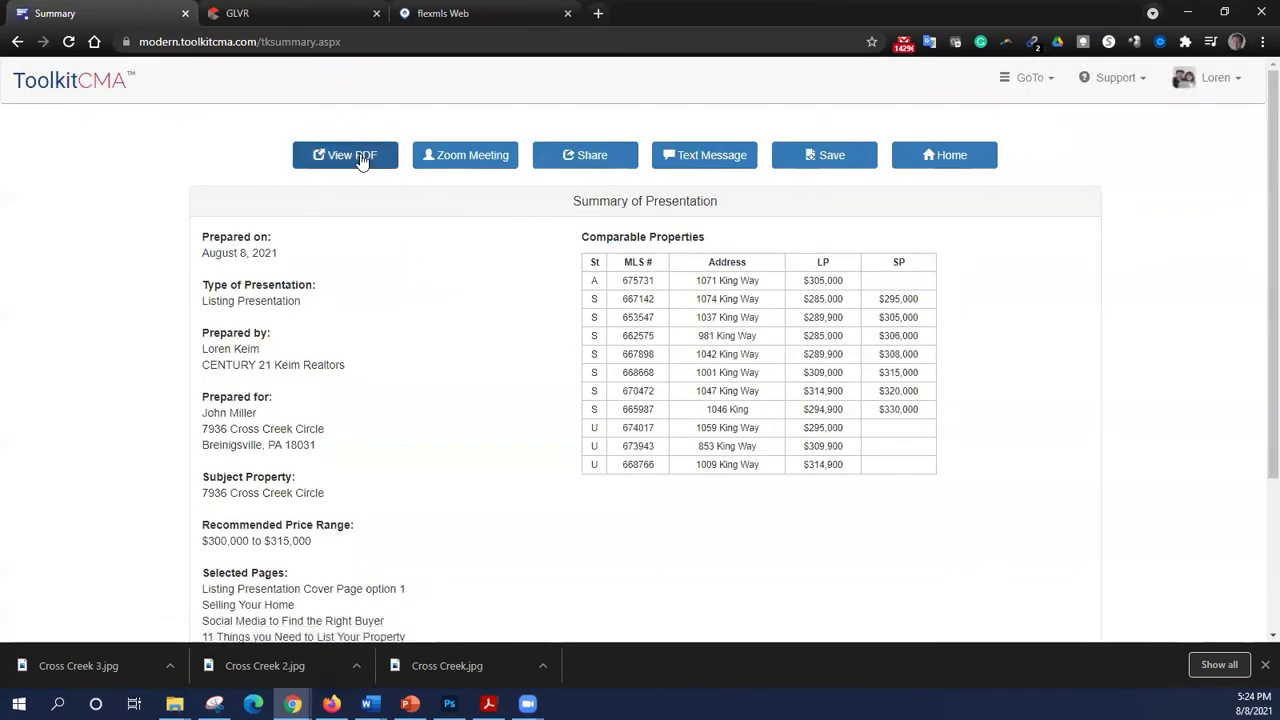
pyautogui.click(352, 155)
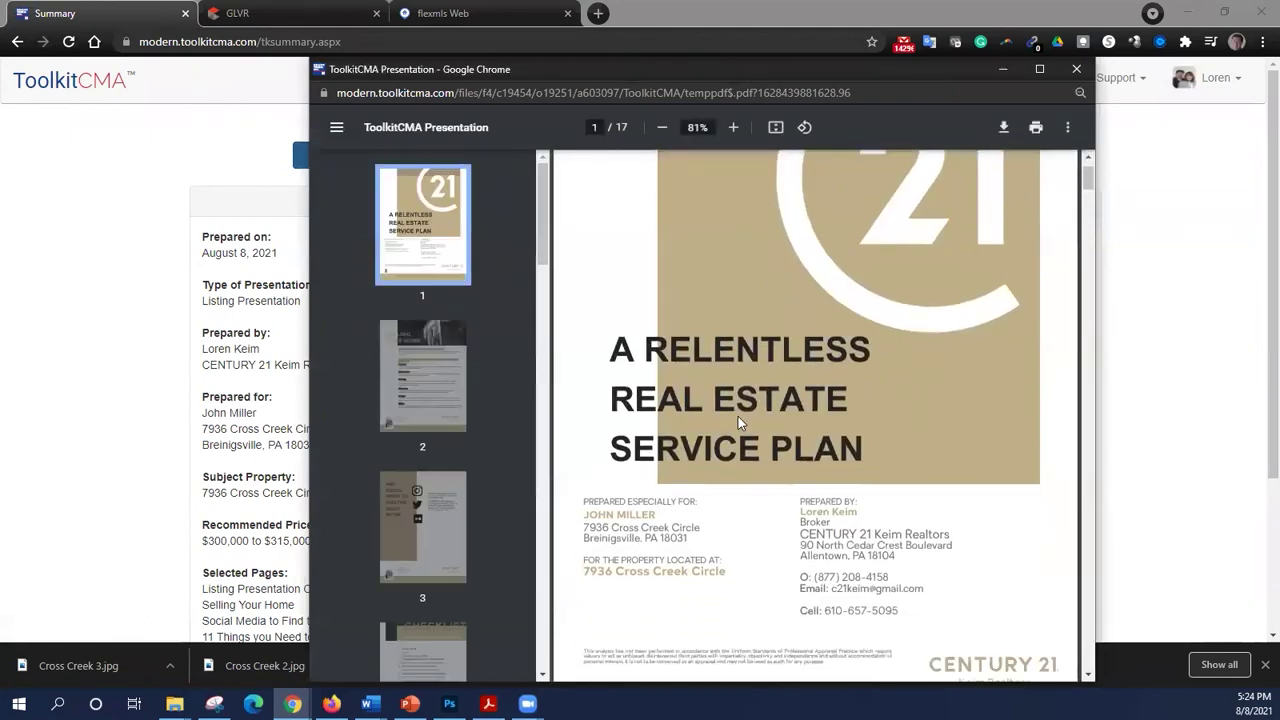
pyautogui.scroll(-1, 738, 416)
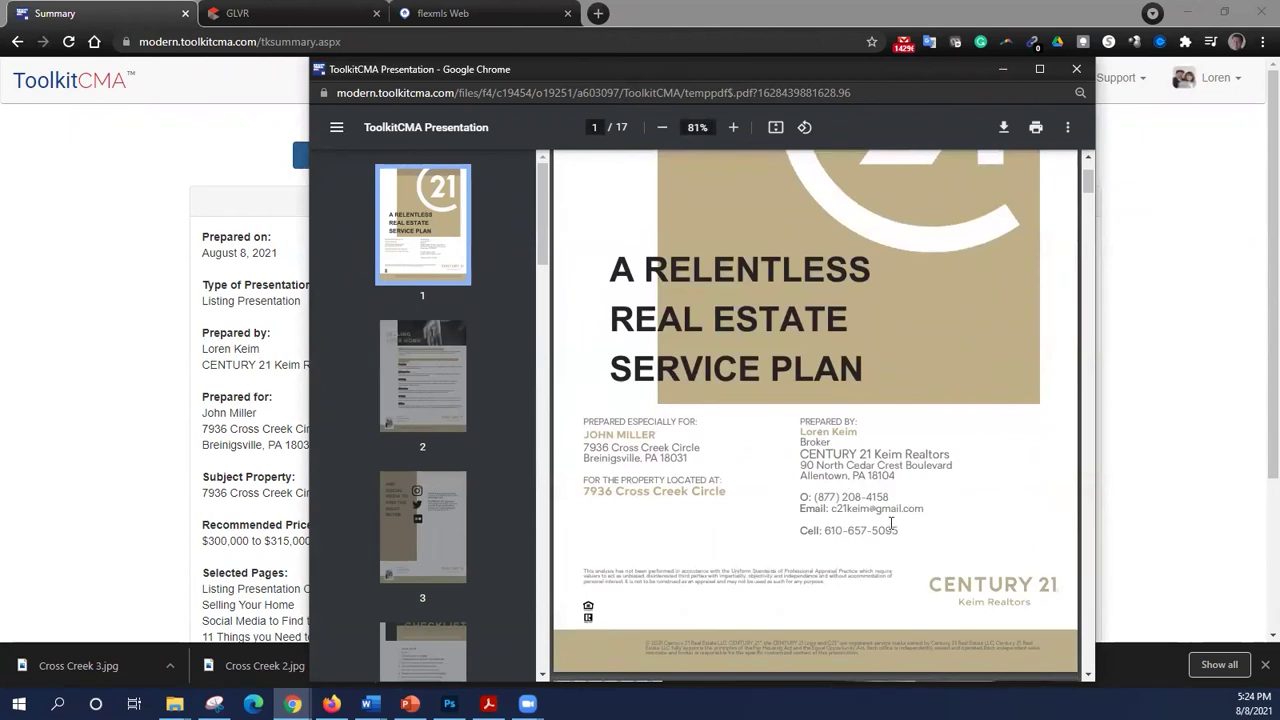
pyautogui.scroll(-8, 893, 520)
pyautogui.scroll(1, 898, 509)
pyautogui.scroll(-8, 900, 507)
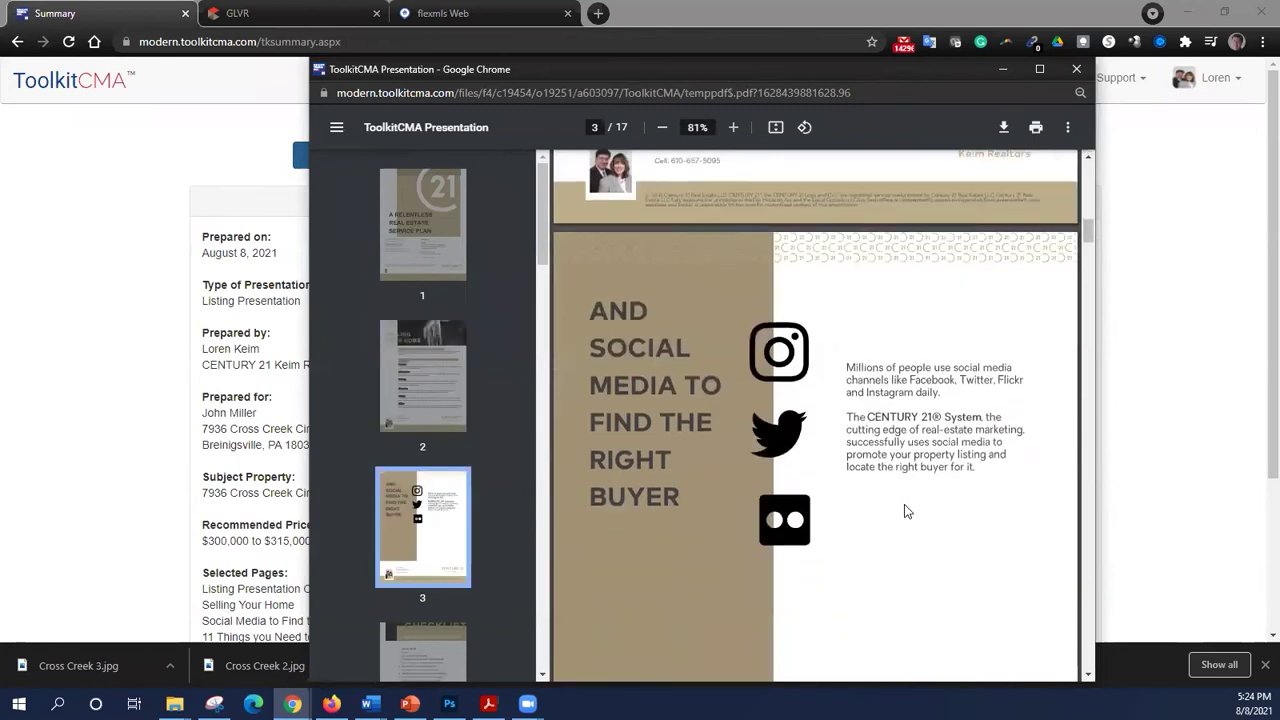
pyautogui.scroll(-8, 904, 510)
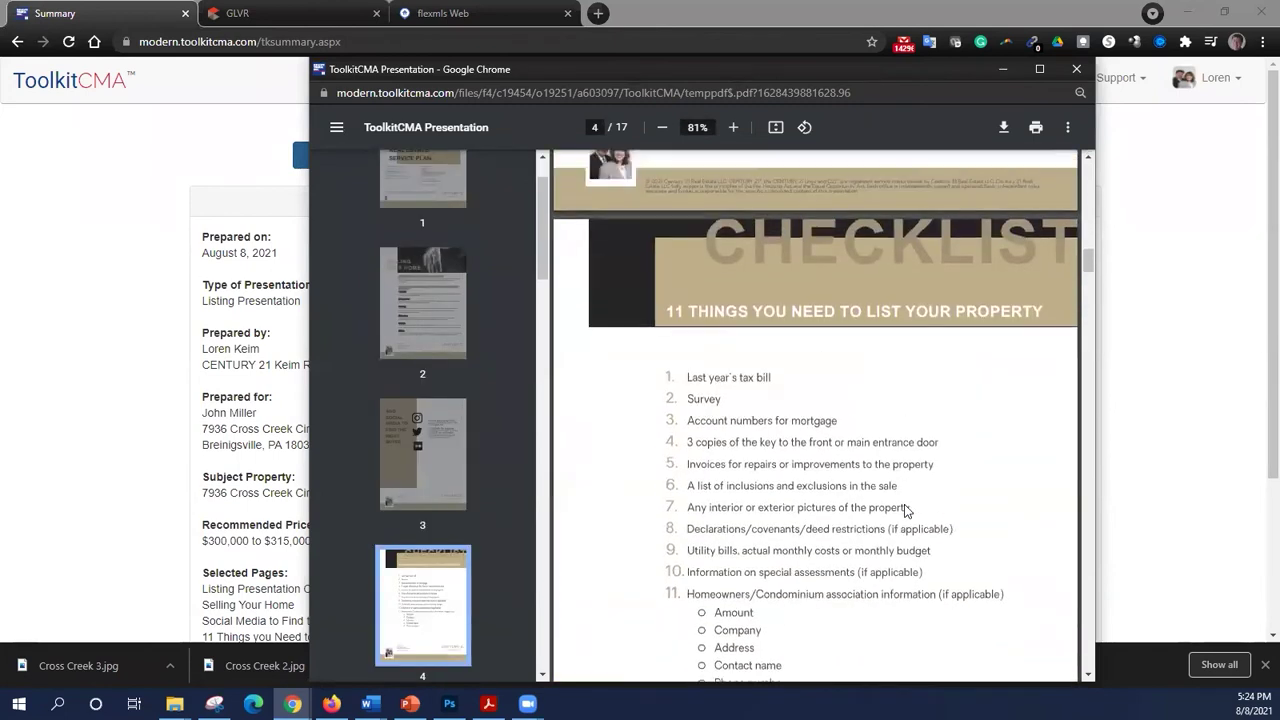
pyautogui.scroll(-10, 904, 510)
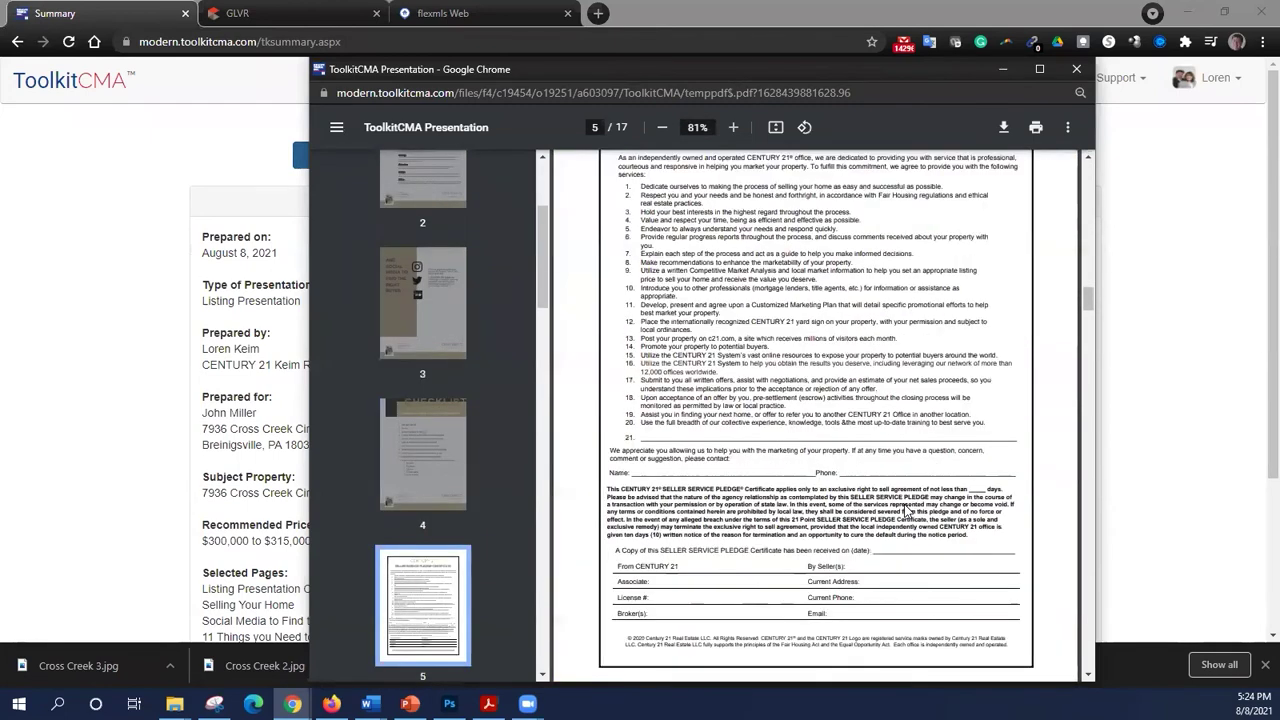
pyautogui.scroll(-8, 904, 510)
pyautogui.scroll(2, 904, 510)
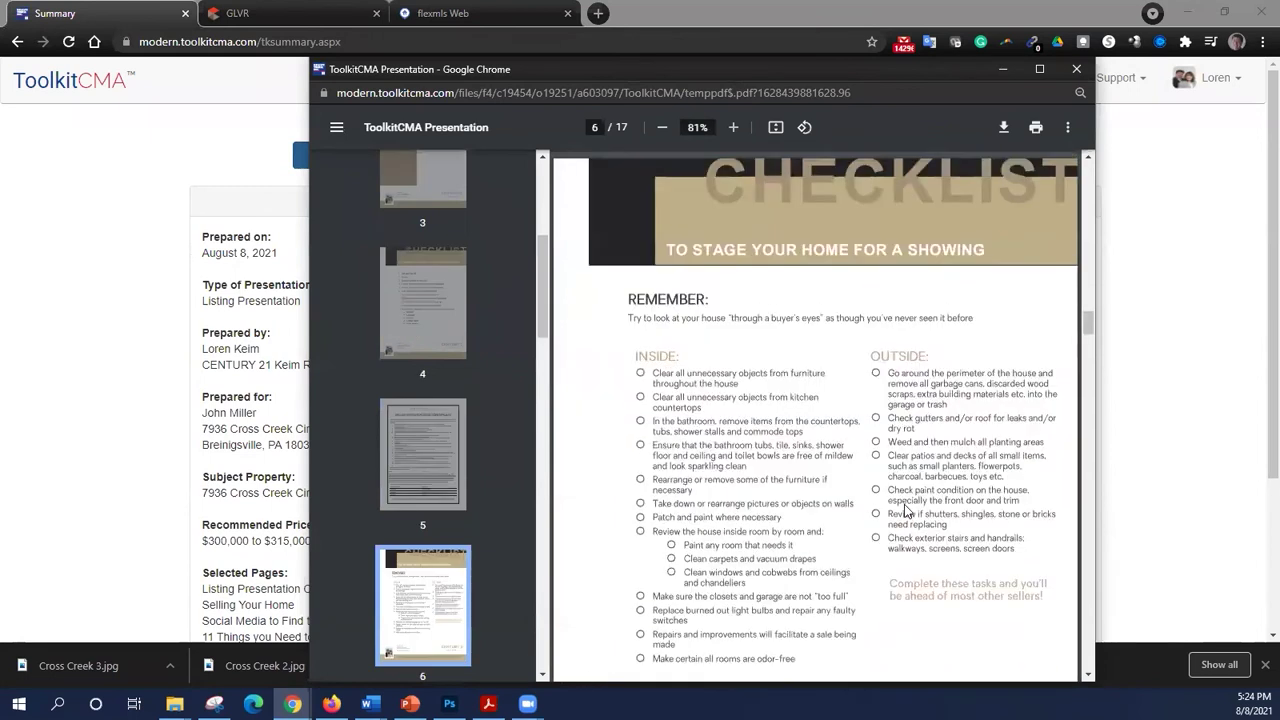
pyautogui.scroll(-5, 904, 510)
pyautogui.scroll(-3, 904, 510)
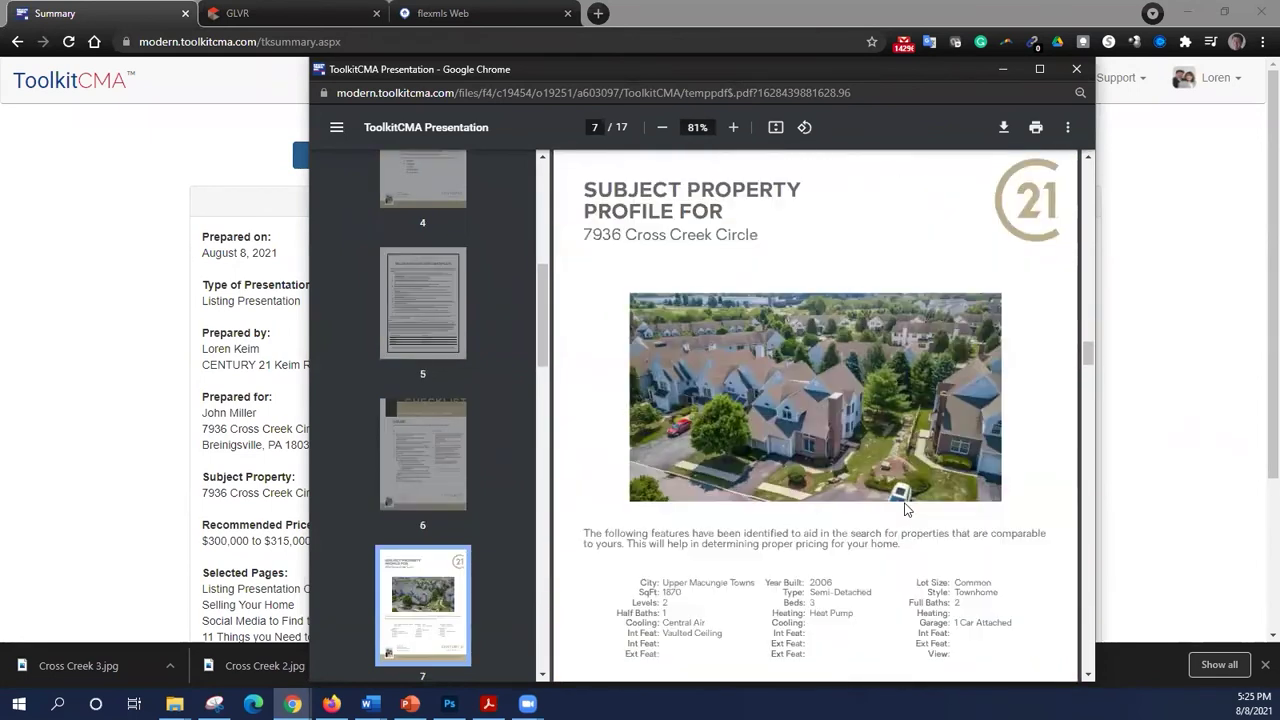
pyautogui.scroll(-13, 904, 510)
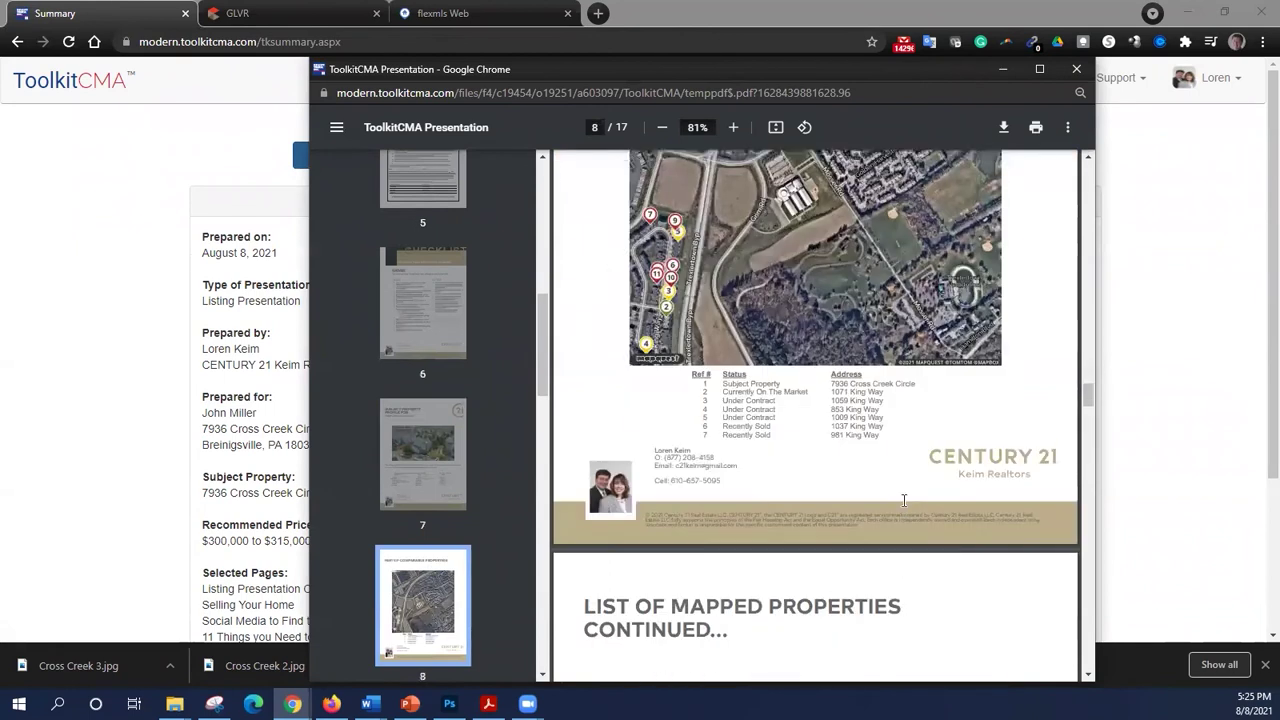
pyautogui.scroll(-15, 904, 501)
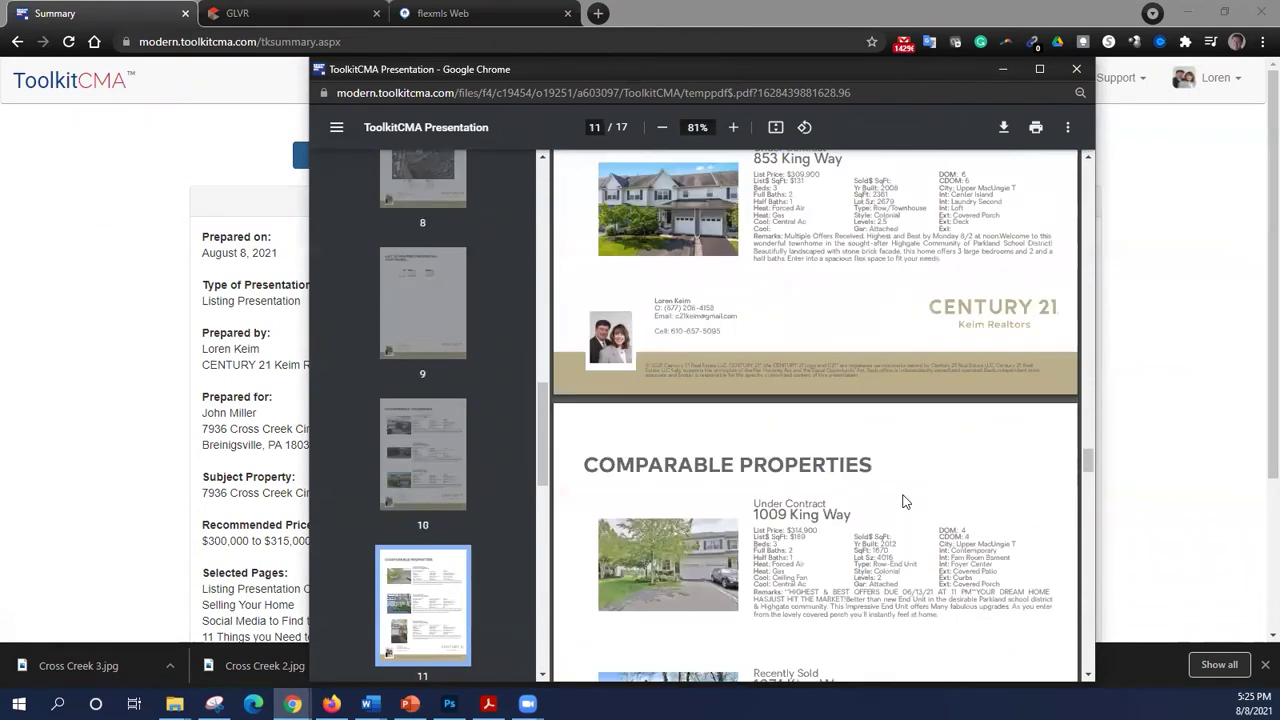
pyautogui.scroll(-3, 904, 501)
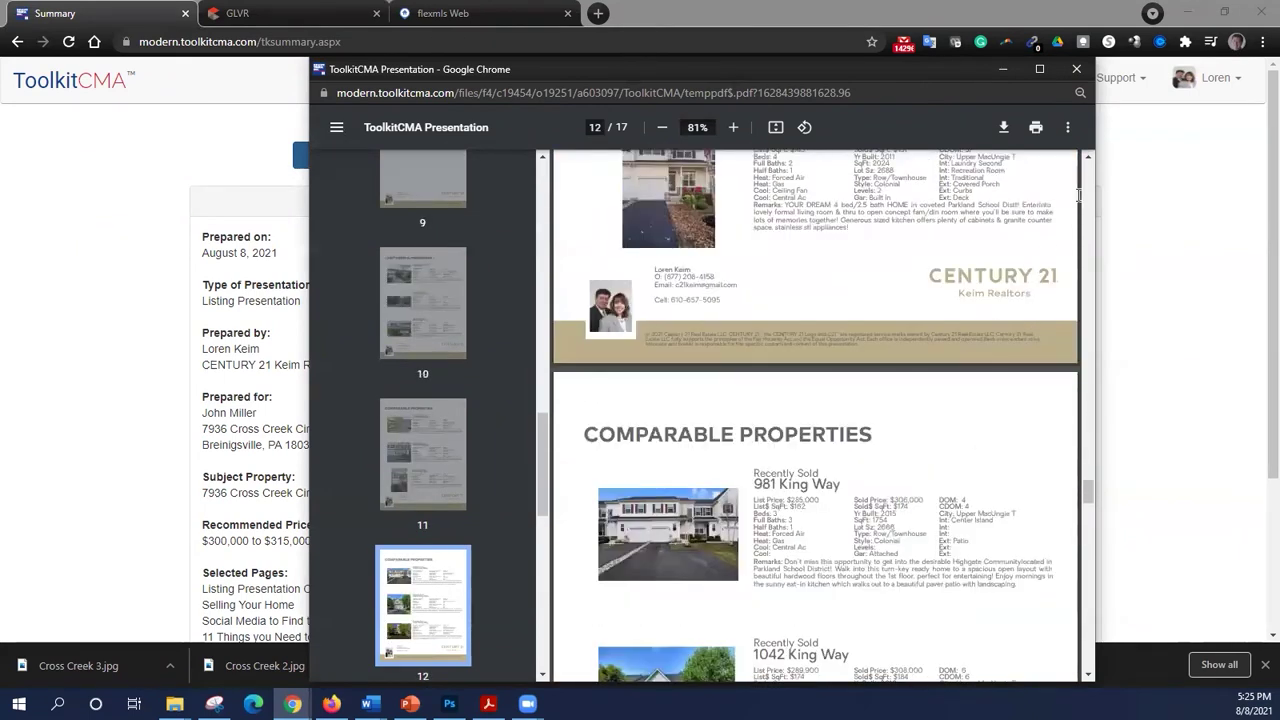
pyautogui.click(1076, 69)
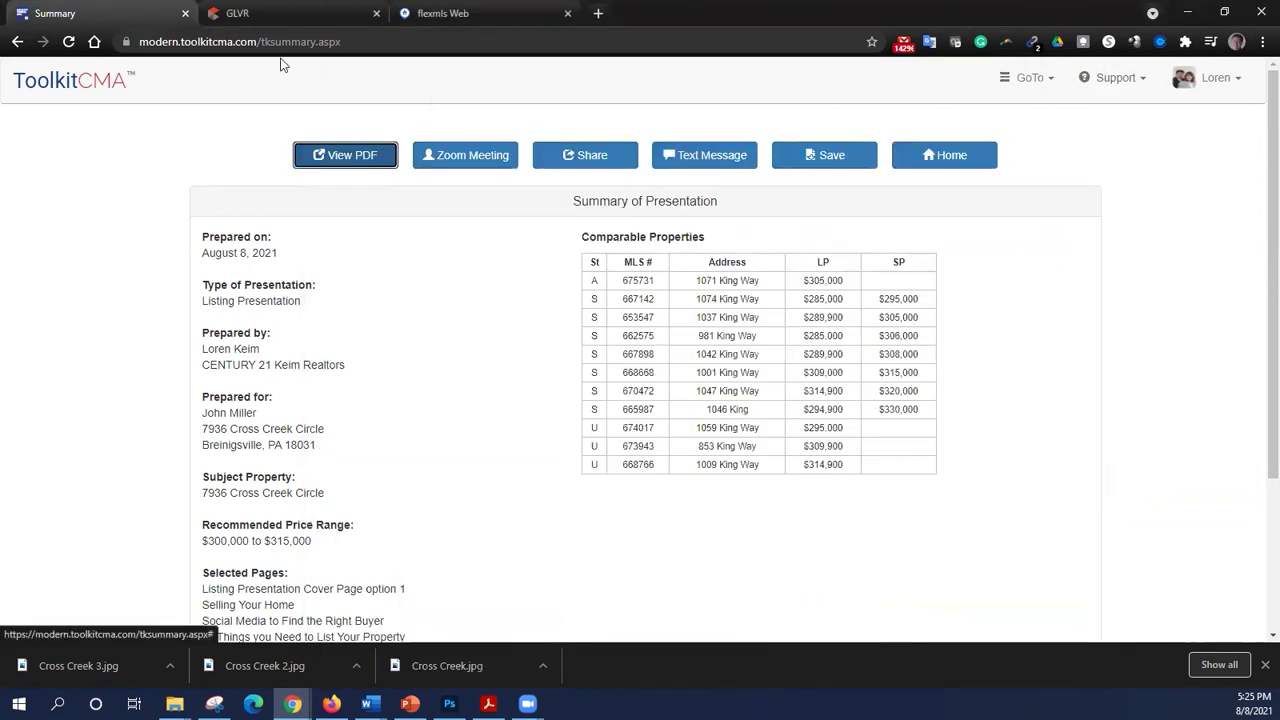
# - From the ToolkitCMA home page, create a new Listing Presentation
pyautogui.click(77, 87)
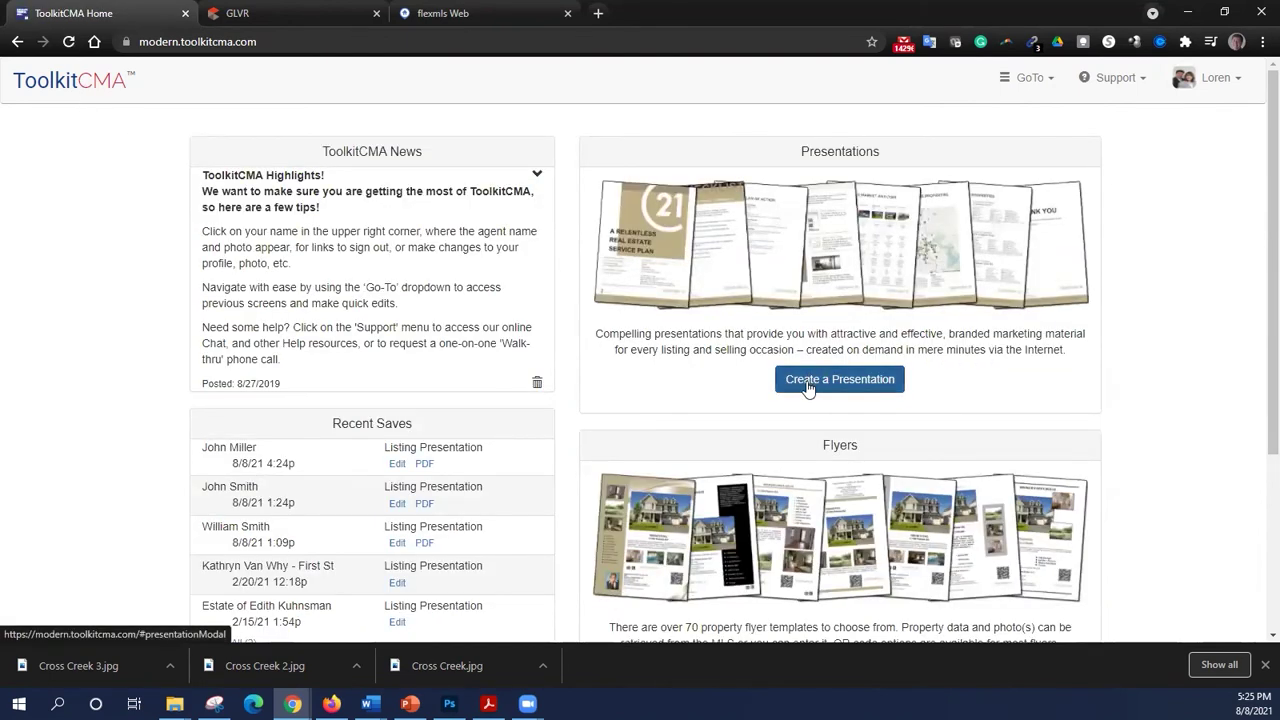
pyautogui.click(808, 385)
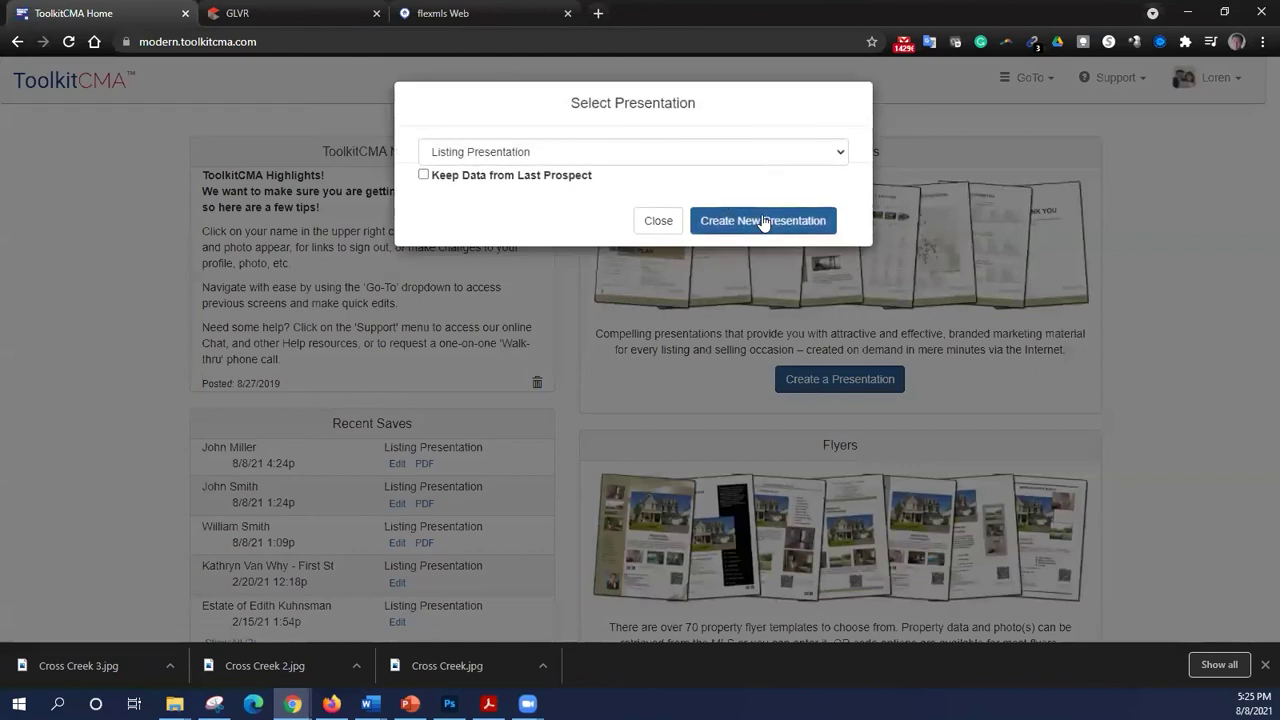
pyautogui.click(763, 221)
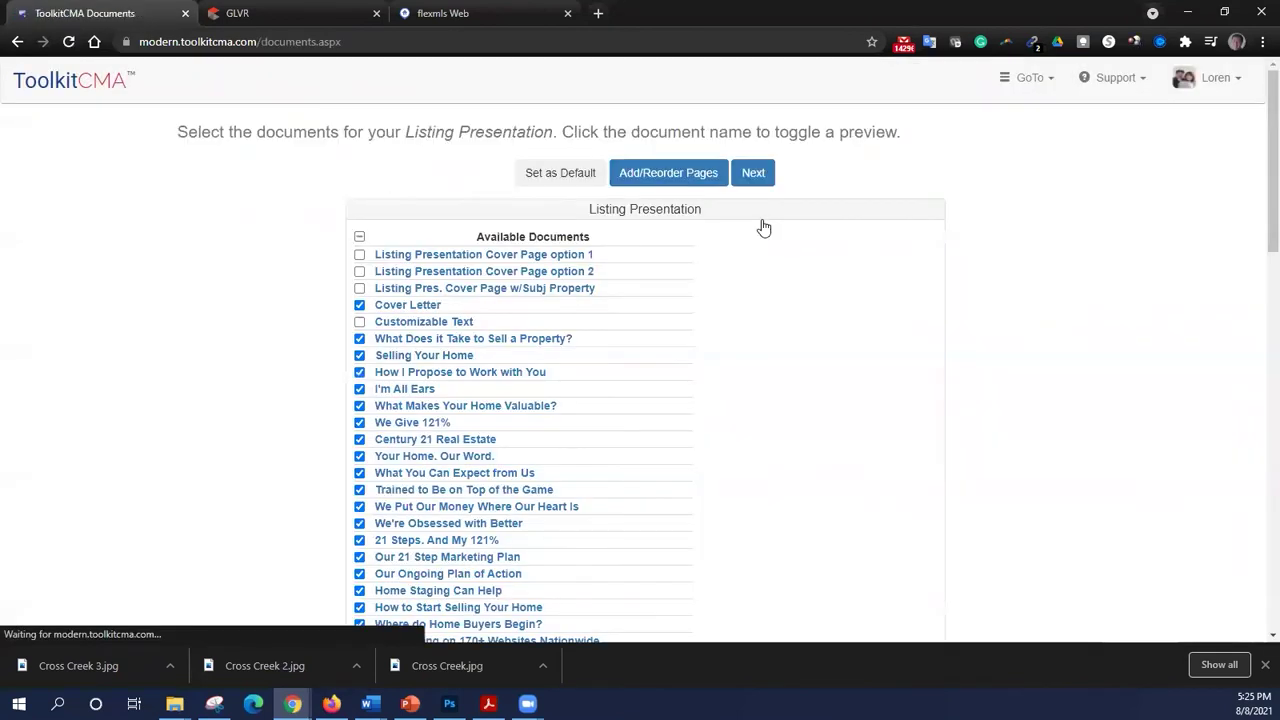
# - Enter the prospect's name and mailing street address in Prospect Information, then switch to Flexmls
pyautogui.click(754, 175)
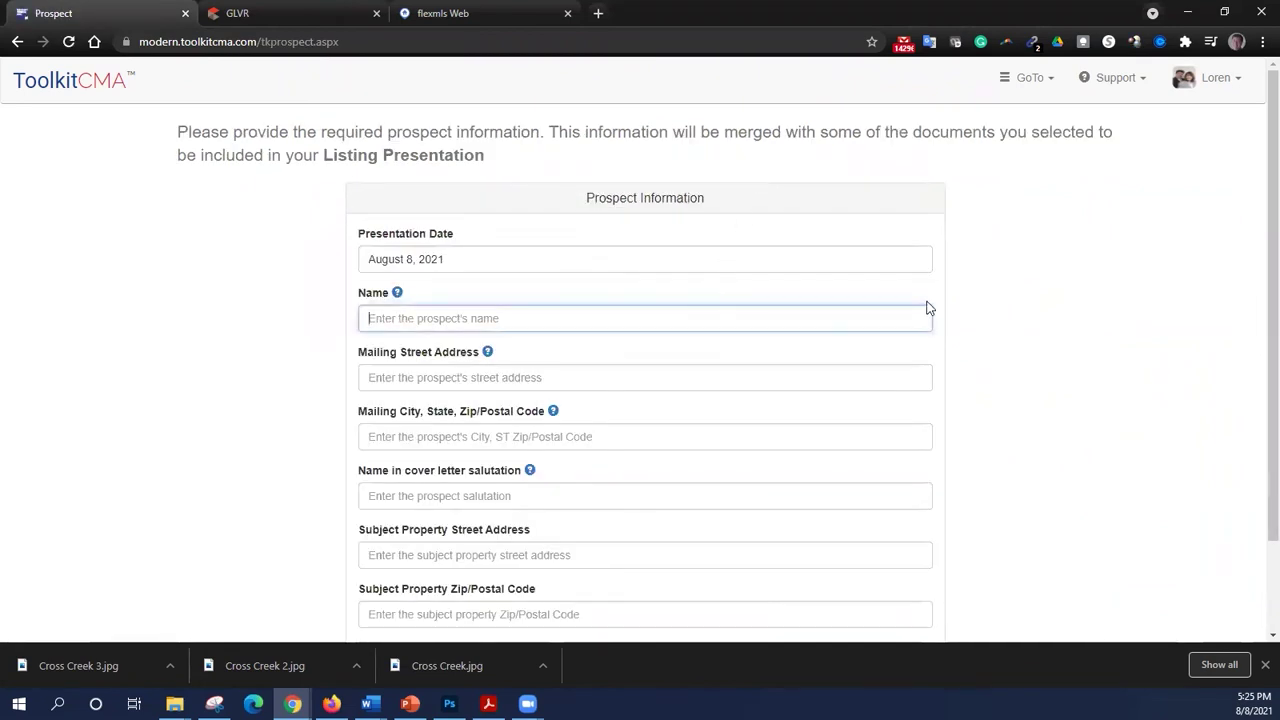
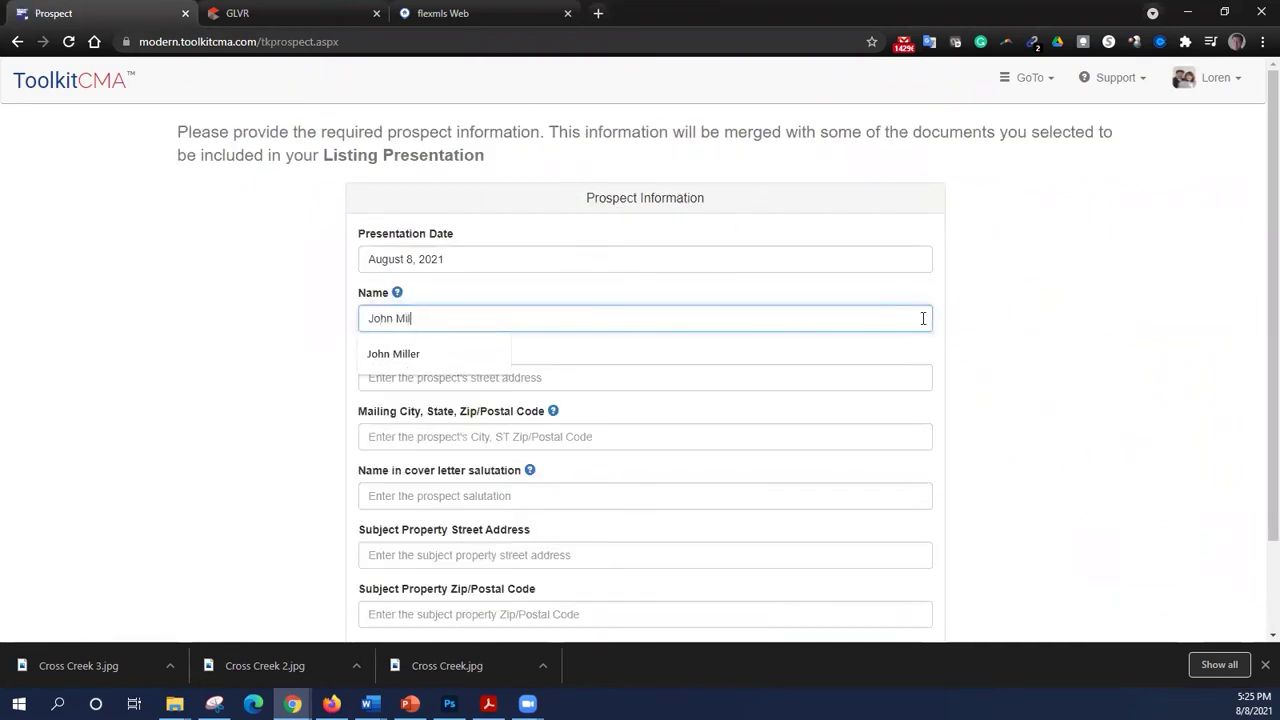
pyautogui.press('Tab')
pyautogui.press('Tab')
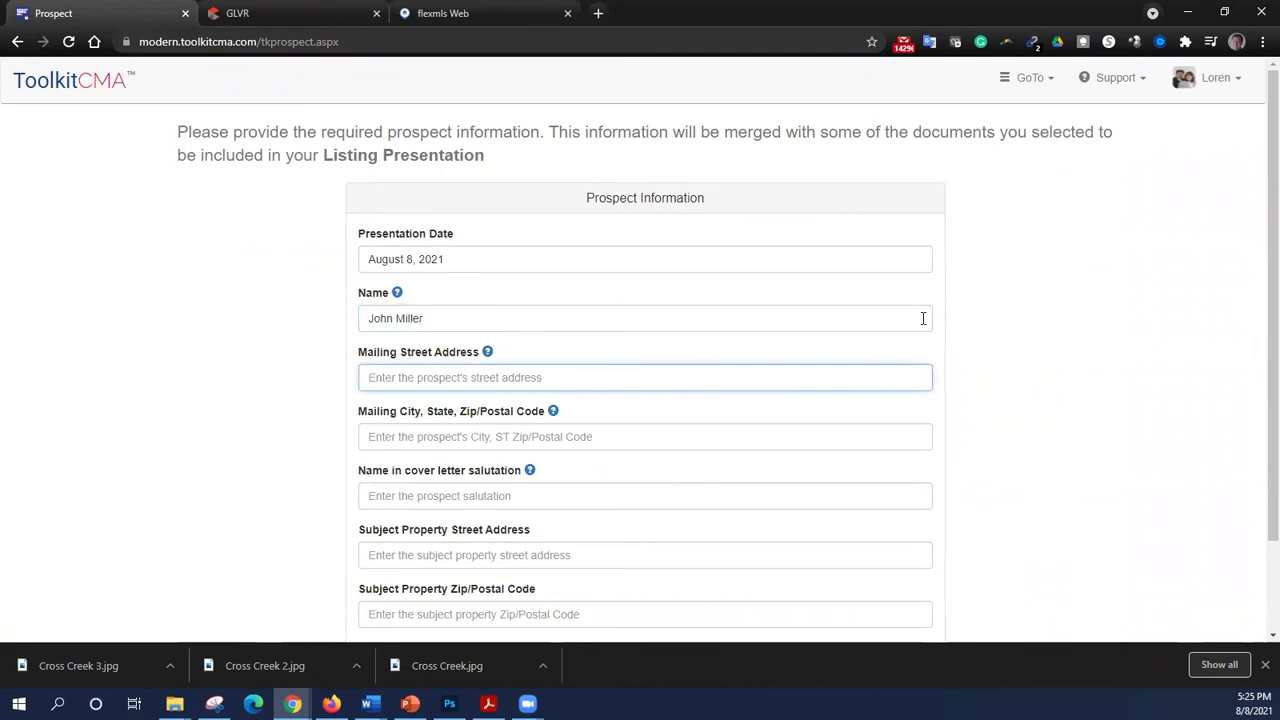
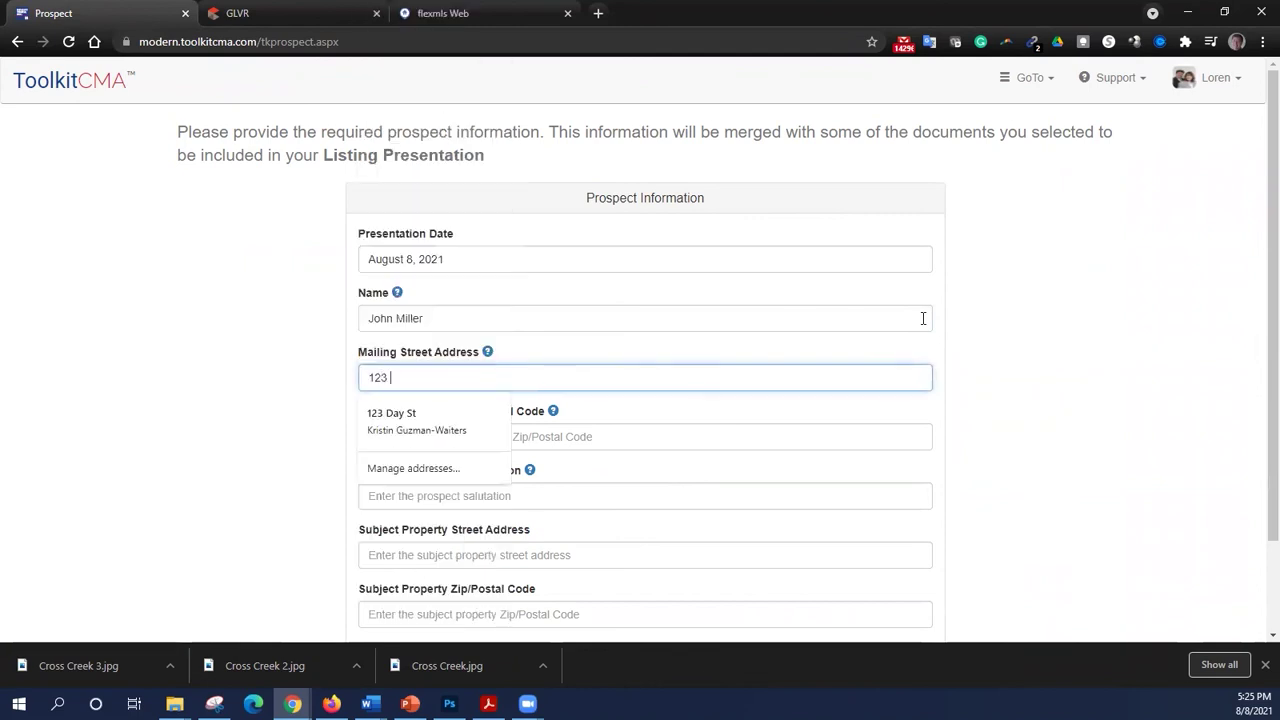
pyautogui.press('Tab')
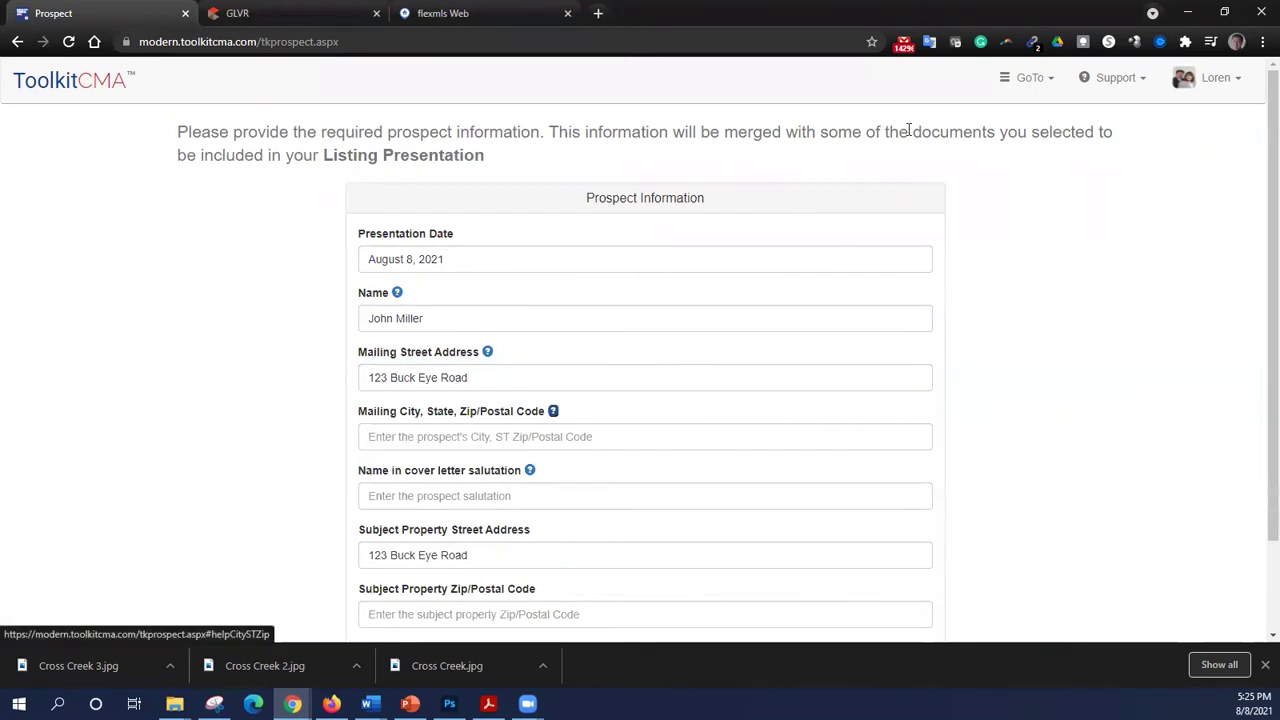
pyautogui.click(477, 14)
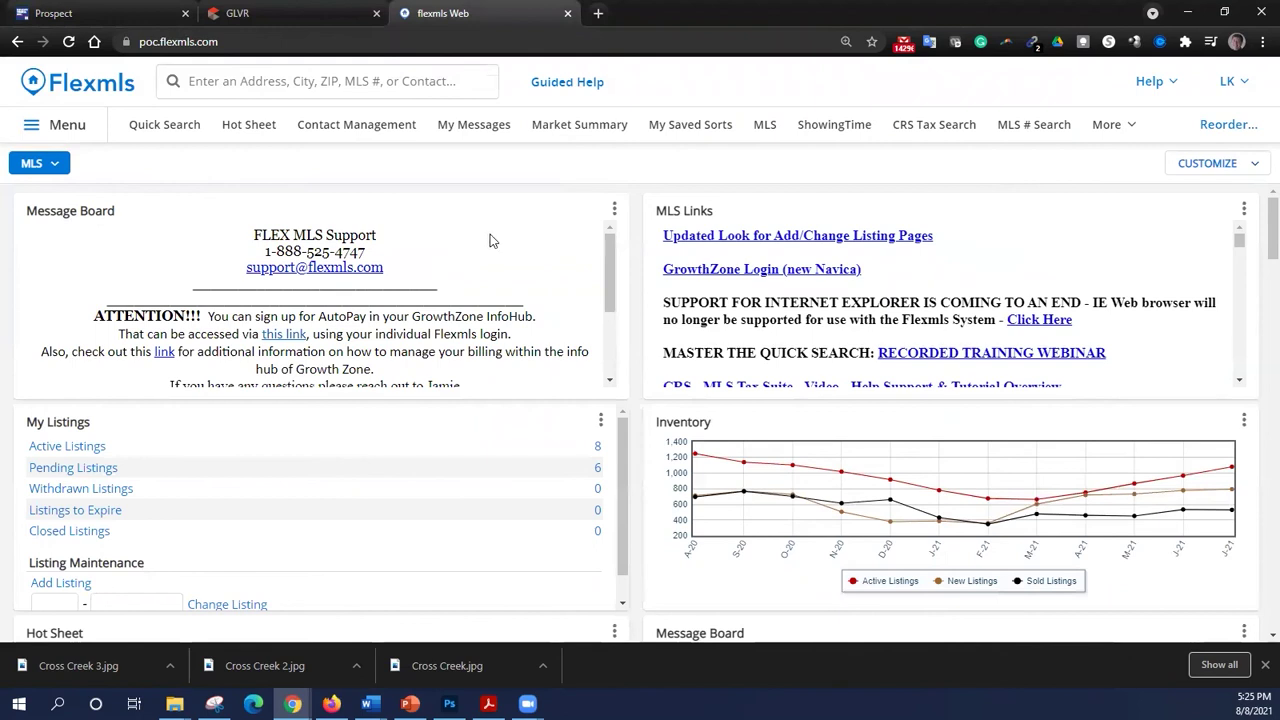
# - Start a residential Quick Search with status Active, Pending and Closed
pyautogui.click(68, 125)
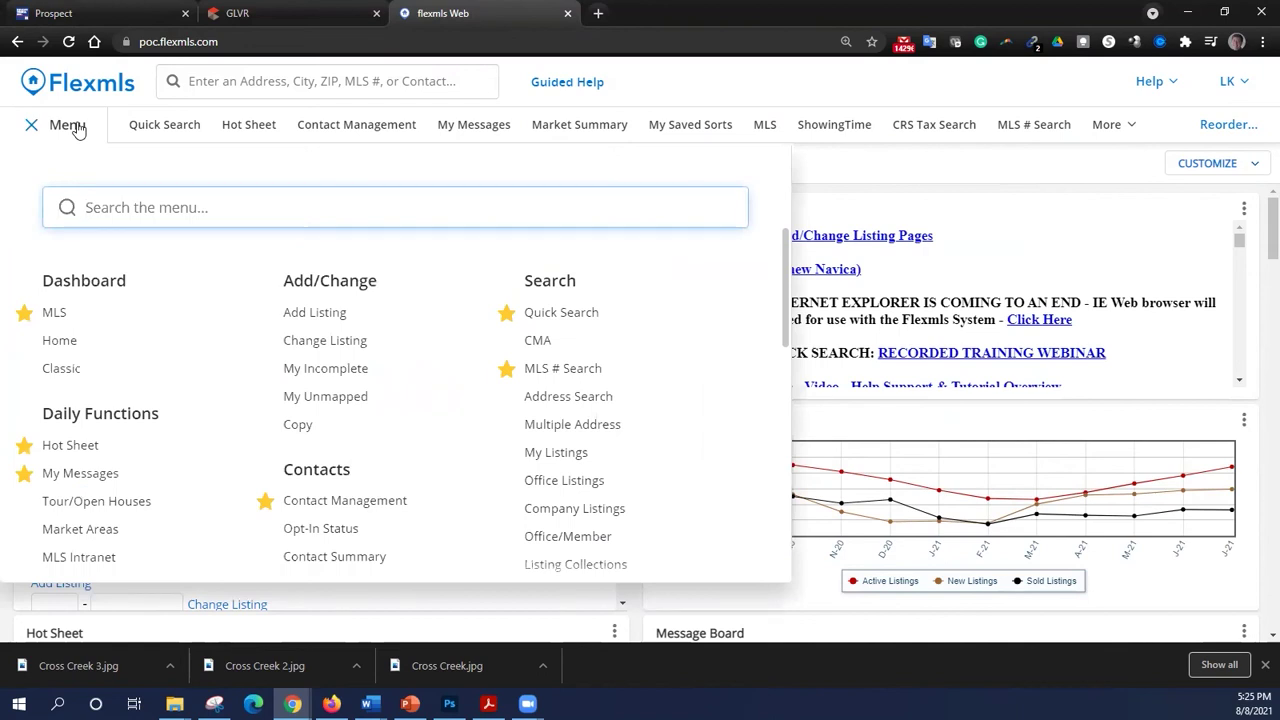
pyautogui.click(545, 314)
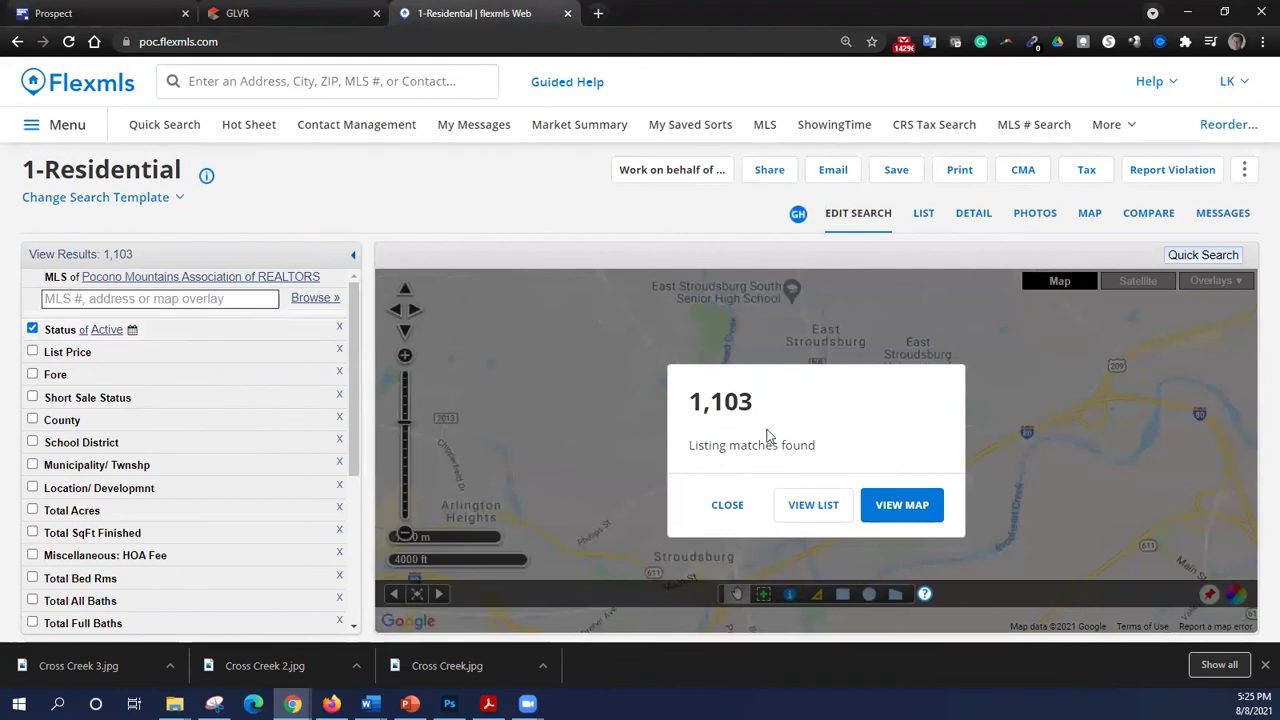
pyautogui.click(189, 331)
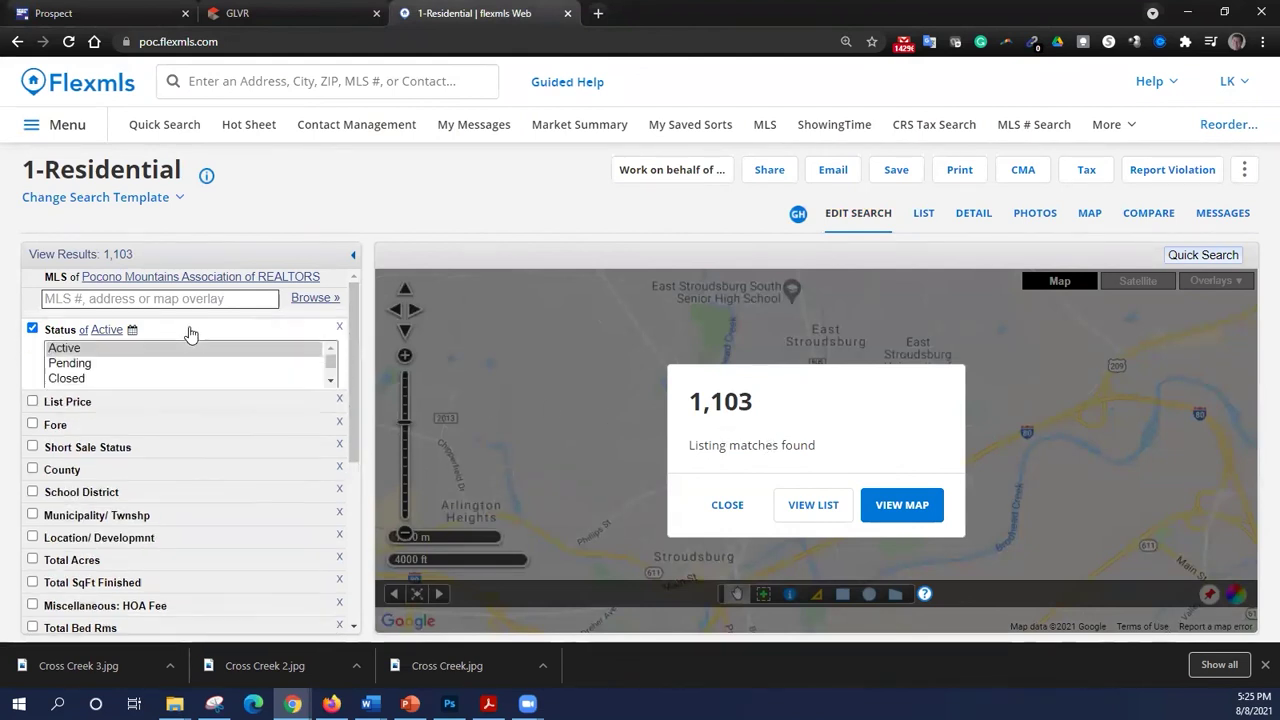
pyautogui.keyDown('ctrl'); pyautogui.click(172, 364); pyautogui.keyUp('ctrl')
pyautogui.keyDown('ctrl'); pyautogui.click(167, 378); pyautogui.keyUp('ctrl')
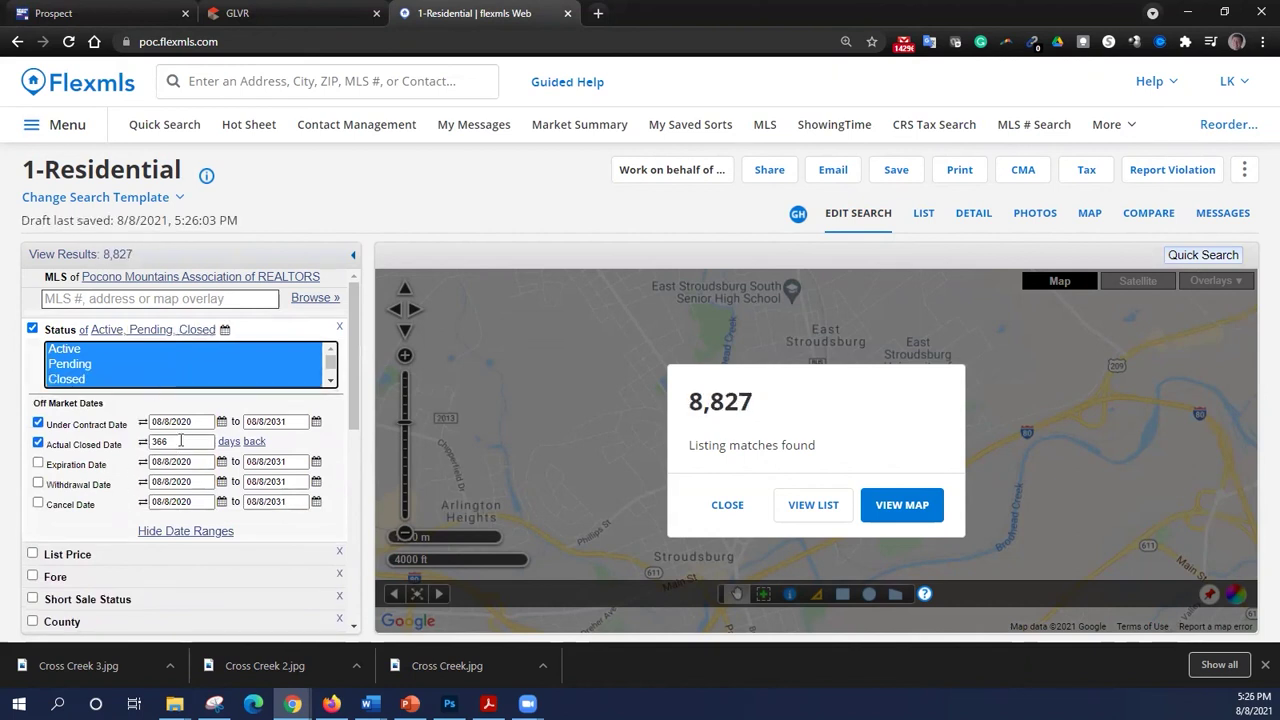
# - Set the Location/Development filter to Buck Hill Falls
pyautogui.scroll(-3, 95, 488)
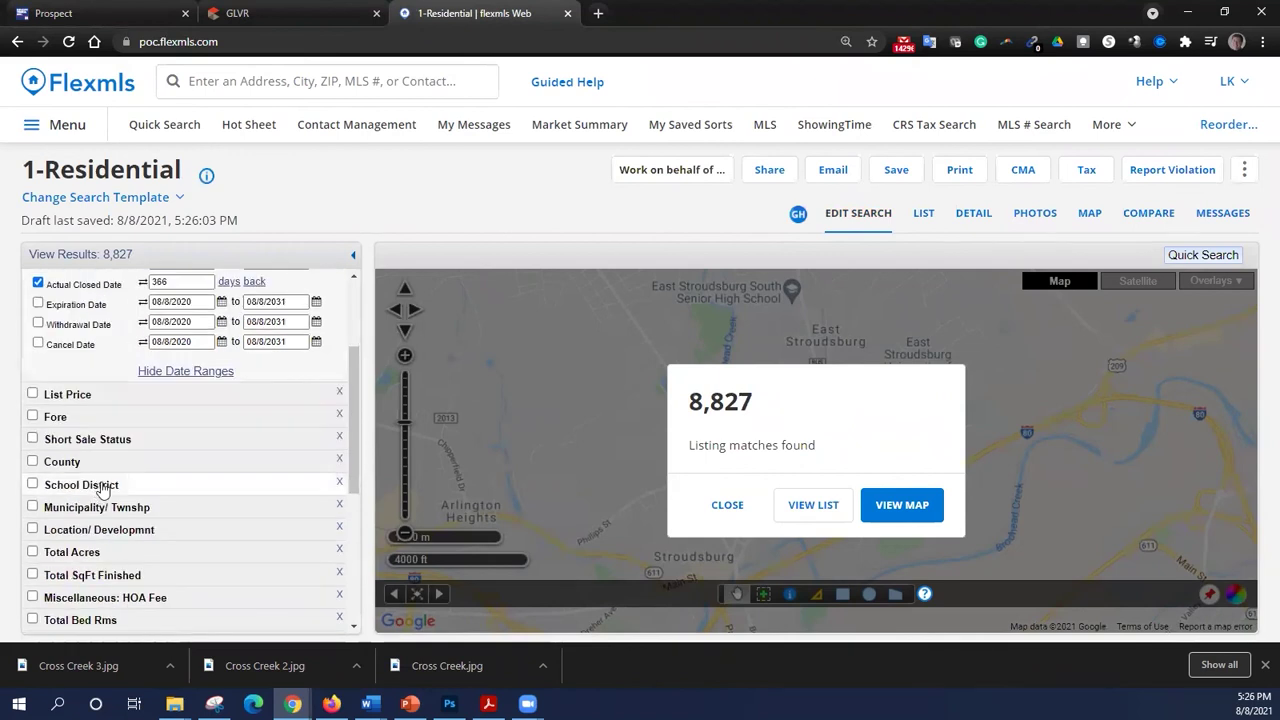
pyautogui.scroll(-2, 110, 488)
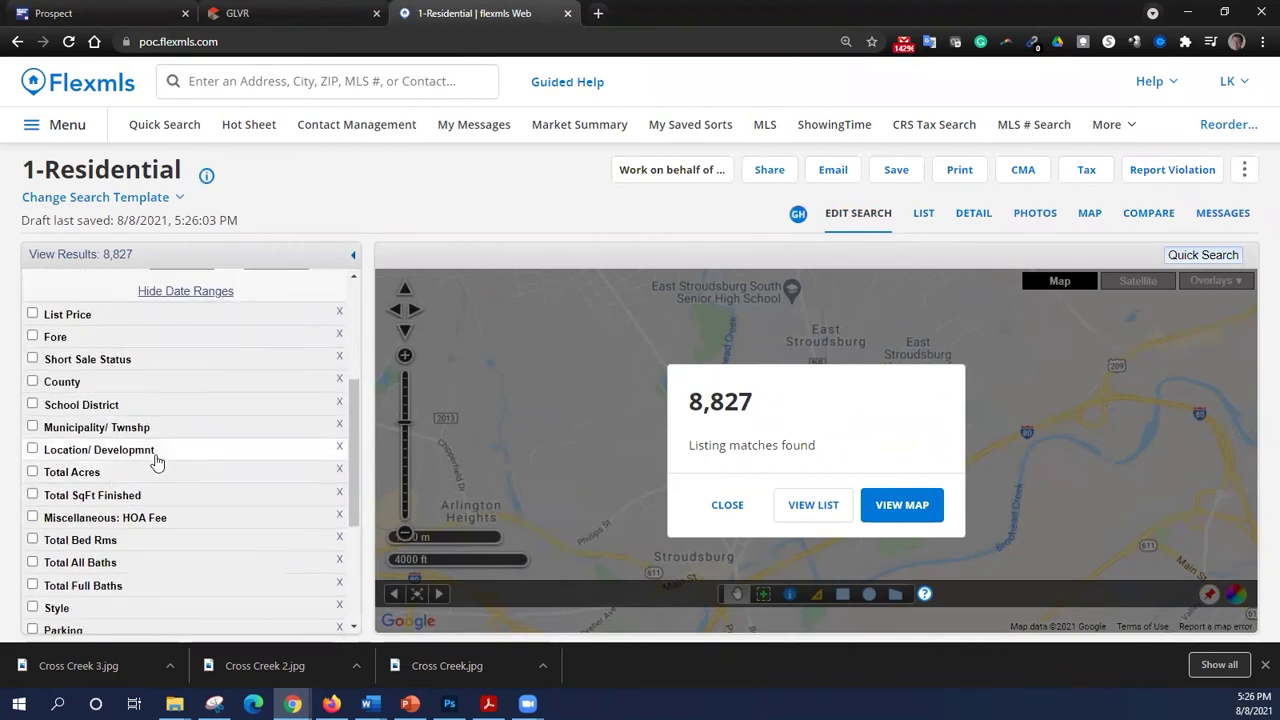
pyautogui.click(150, 450)
pyautogui.click(163, 484)
pyautogui.press('Down')
pyautogui.press('Down')
pyautogui.press('Down')
pyautogui.press('Down')
pyautogui.press('Down')
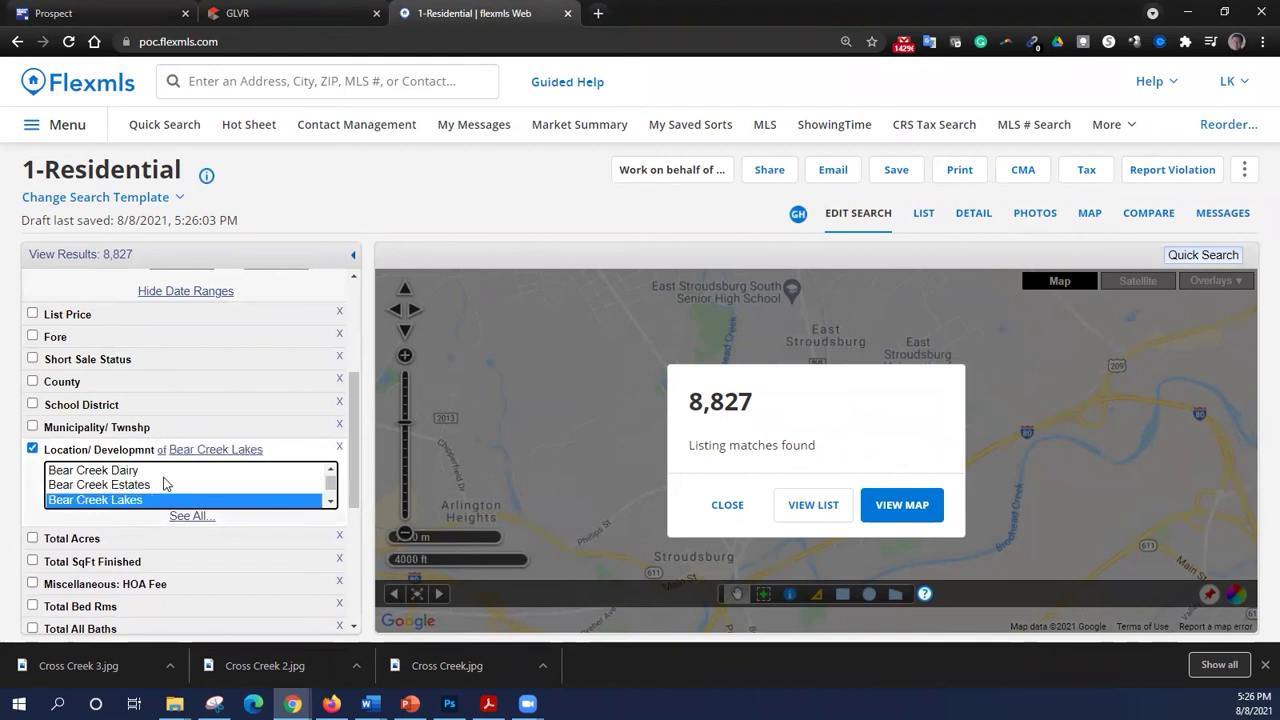
pyautogui.press('Down')
pyautogui.press('Down')
pyautogui.press('Down')
pyautogui.press('Down')
pyautogui.press('Down')
pyautogui.press('Down')
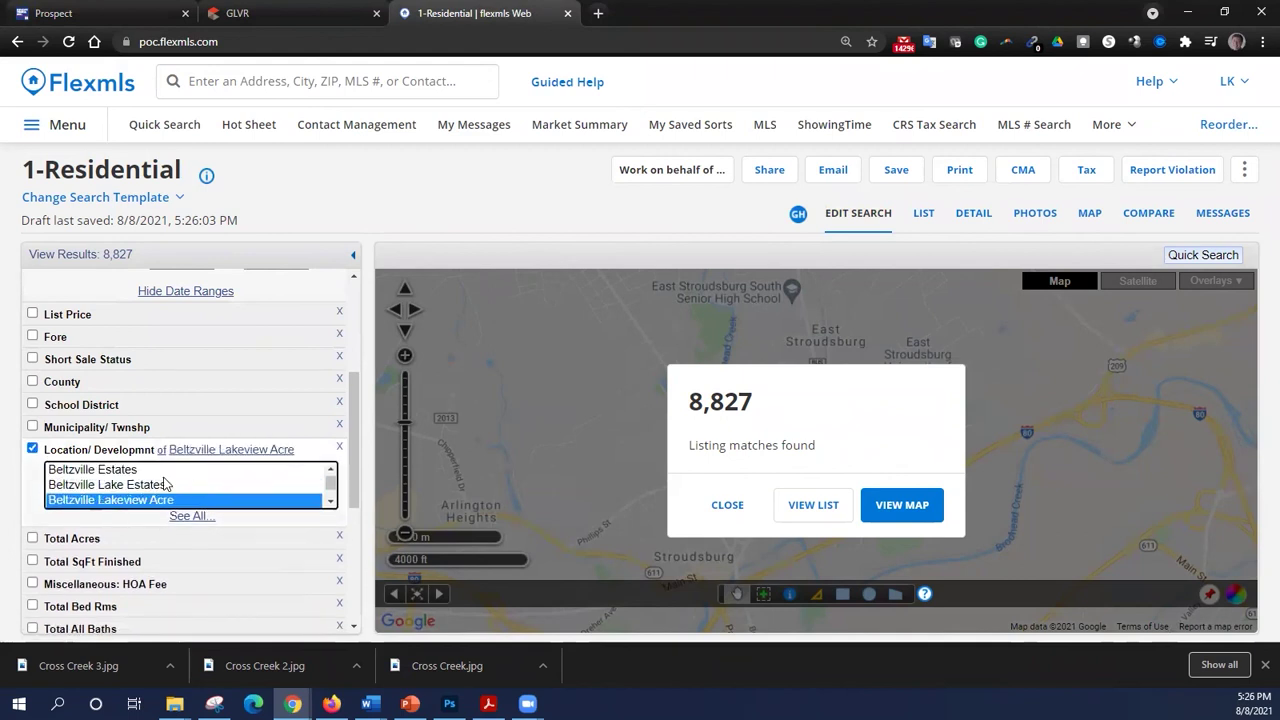
pyautogui.press('Down')
pyautogui.press('Down')
pyautogui.press('Down')
pyautogui.press('Down')
pyautogui.press('Down')
pyautogui.press('Down')
pyautogui.press('Down')
pyautogui.press('Down')
pyautogui.press('Down')
pyautogui.press('Down')
pyautogui.press('Down')
pyautogui.press('Down')
pyautogui.press('Down')
pyautogui.press('Down')
pyautogui.press('Down')
pyautogui.press('Down')
pyautogui.press('Down')
pyautogui.press('Down')
pyautogui.press('Down')
pyautogui.press('Down')
pyautogui.press('Down')
pyautogui.press('Down')
pyautogui.press('Down')
pyautogui.press('Down')
pyautogui.press('Down')
pyautogui.press('Down')
pyautogui.press('Down')
pyautogui.press('Down')
pyautogui.press('Down')
pyautogui.press('Down')
pyautogui.press('Down')
pyautogui.press('Down')
pyautogui.press('Down')
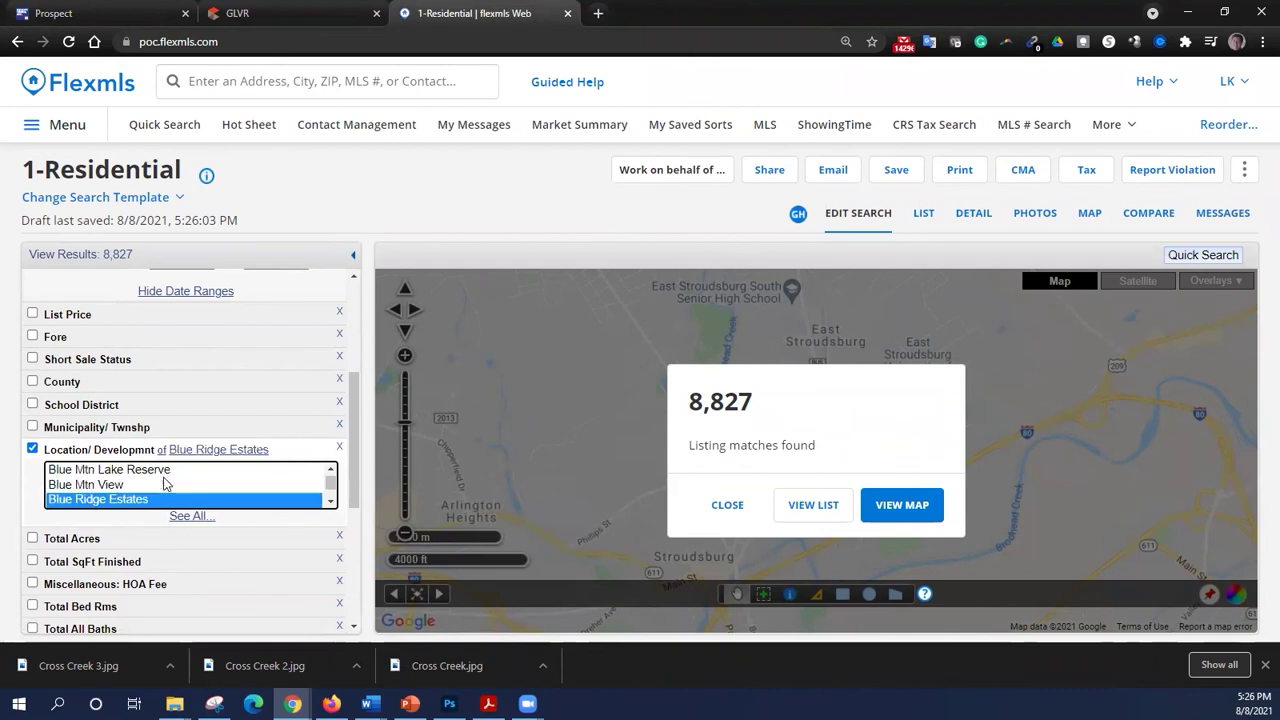
pyautogui.press('Down')
pyautogui.press('Down')
pyautogui.press('Down')
pyautogui.press('Down')
pyautogui.press('Down')
pyautogui.press('Down')
pyautogui.press('Down')
pyautogui.press('Down')
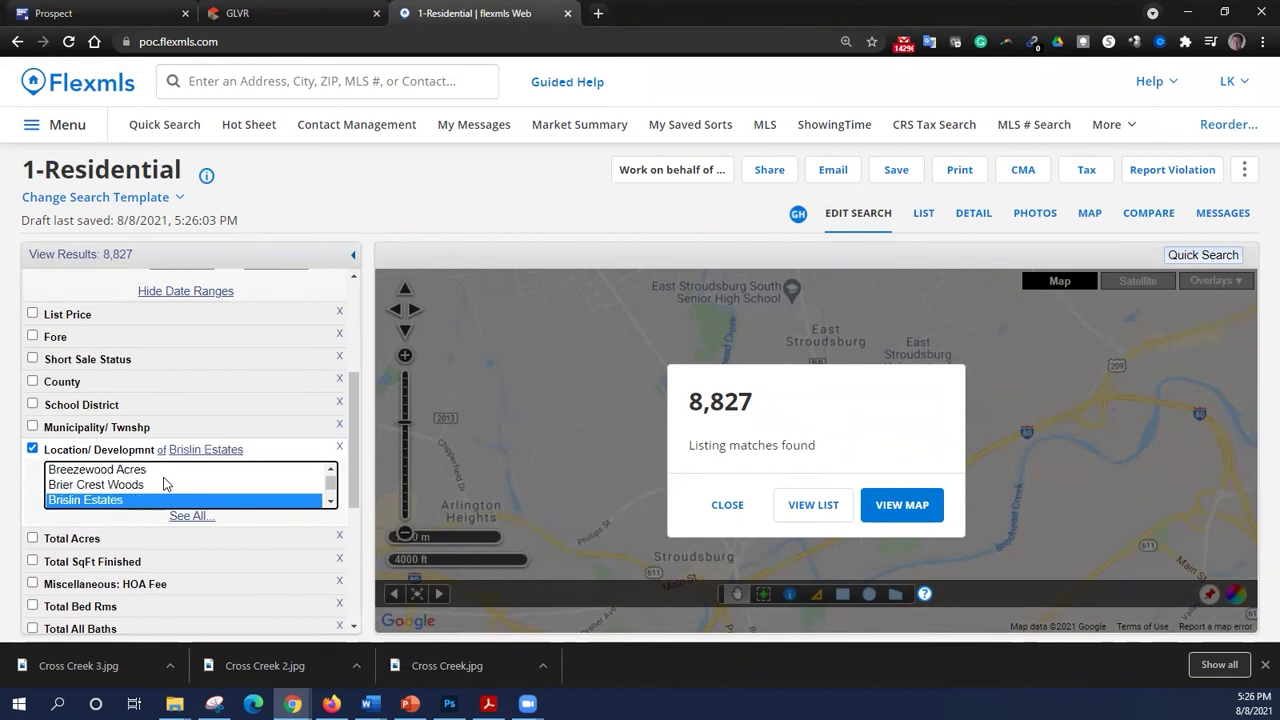
pyautogui.press('Down')
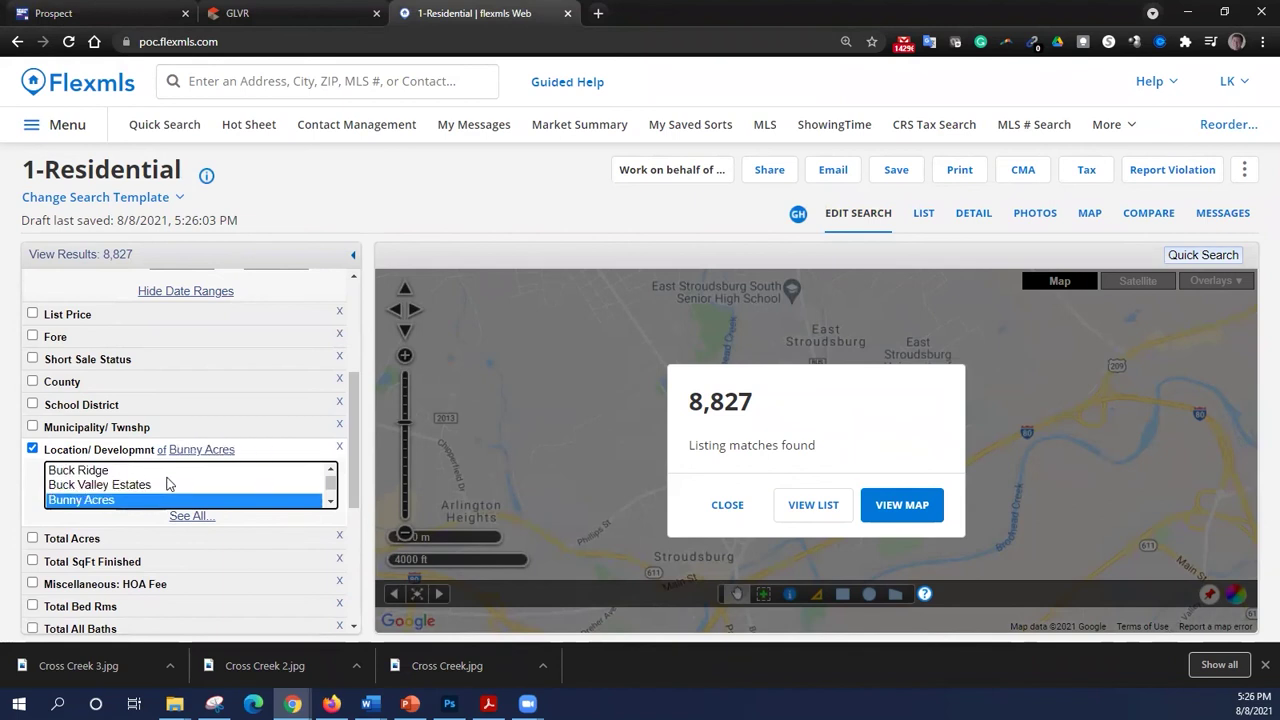
pyautogui.press('Up')
pyautogui.press('Up')
pyautogui.press('Up')
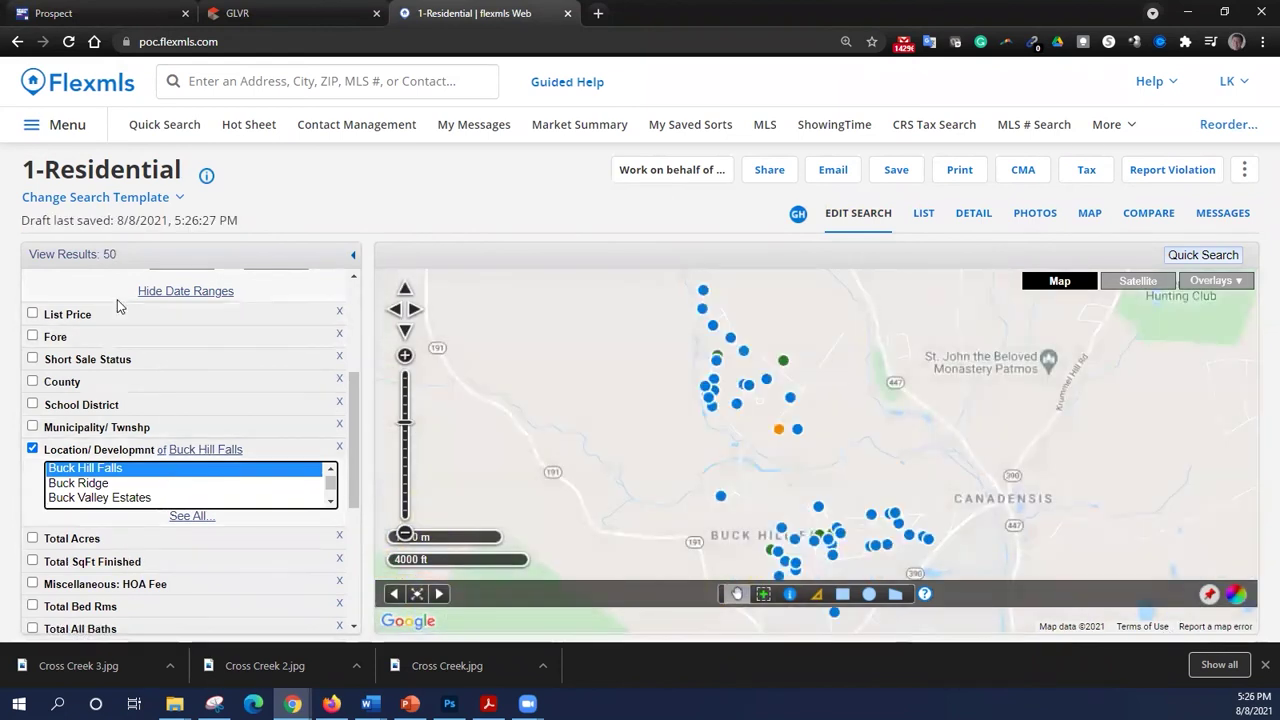
# - Change the Actual Closed Date window from 366 to 180 days back
pyautogui.scroll(2, 200, 400)
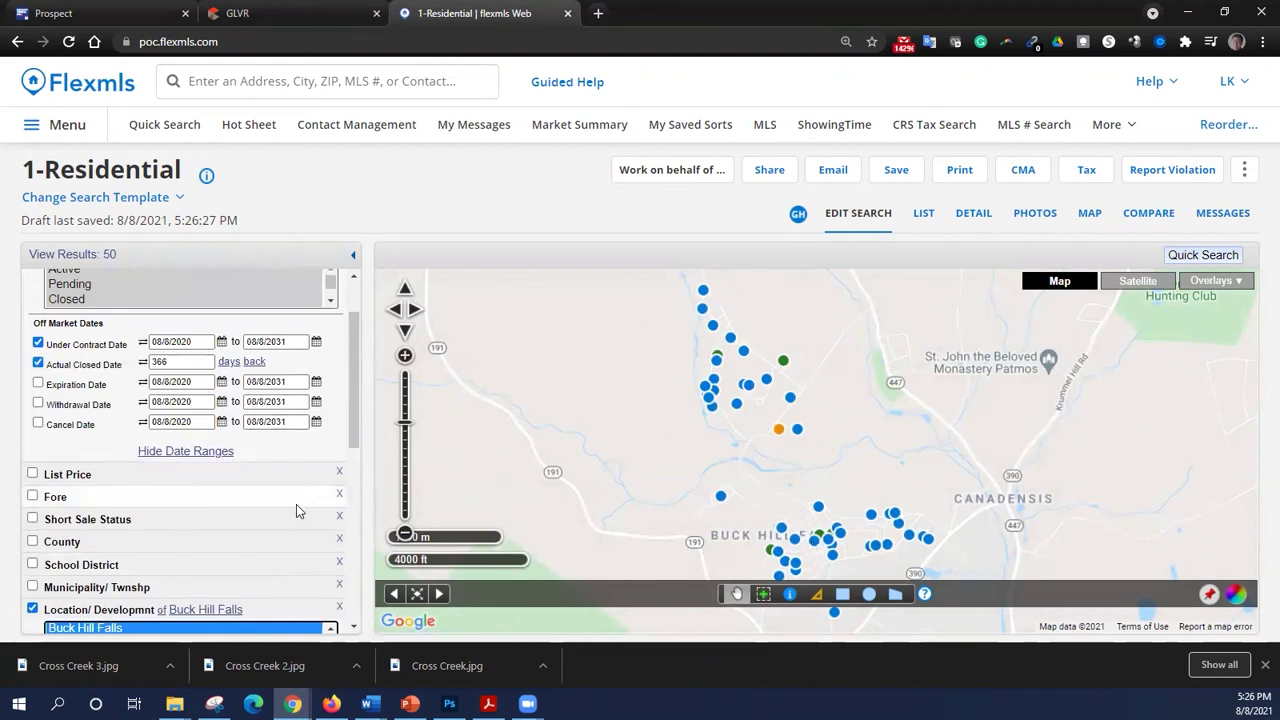
pyautogui.doubleClick(185, 361)
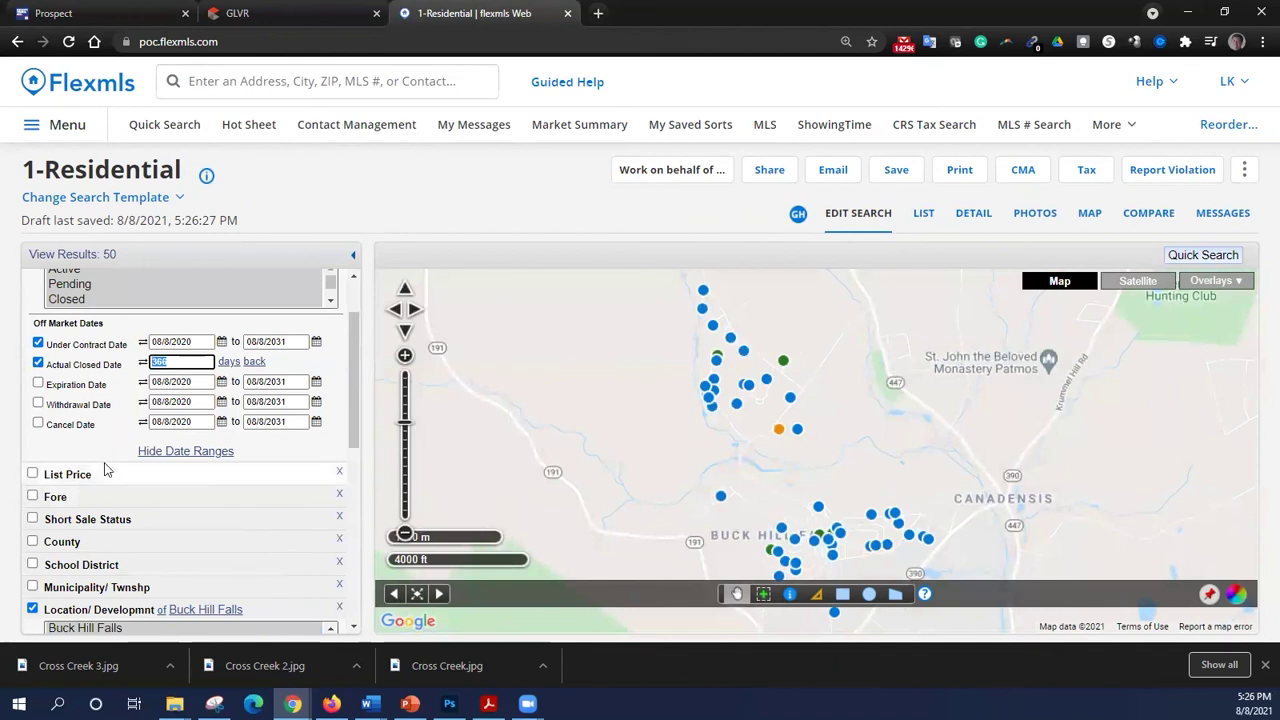
pyautogui.write('180')
pyautogui.press('Tab')
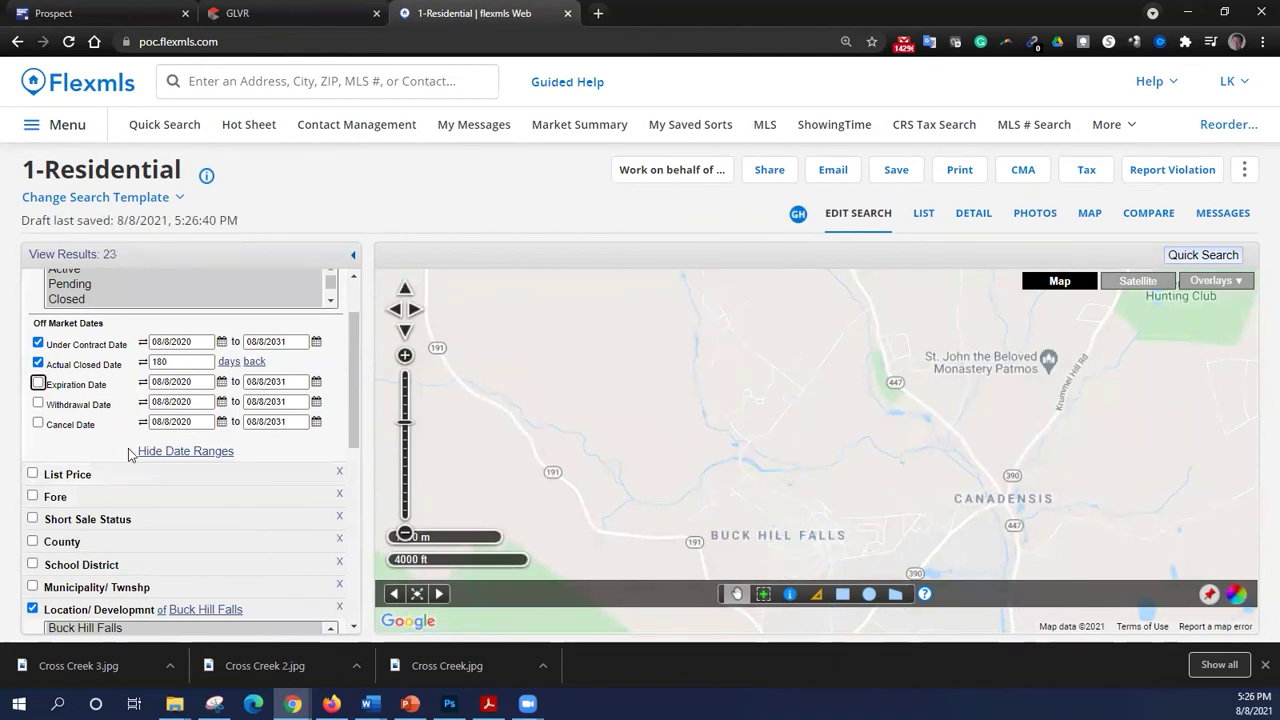
# - View the 23 search results as a list and select all of them
pyautogui.click(85, 255)
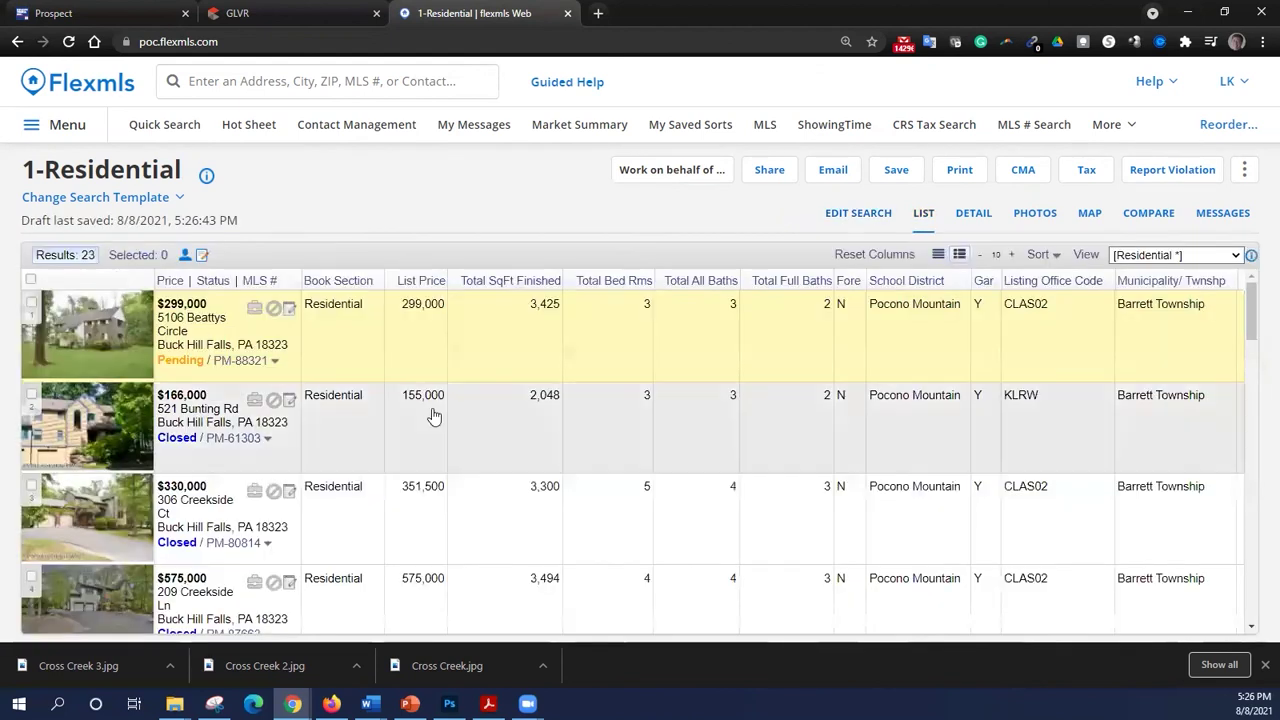
pyautogui.scroll(-5, 479, 358)
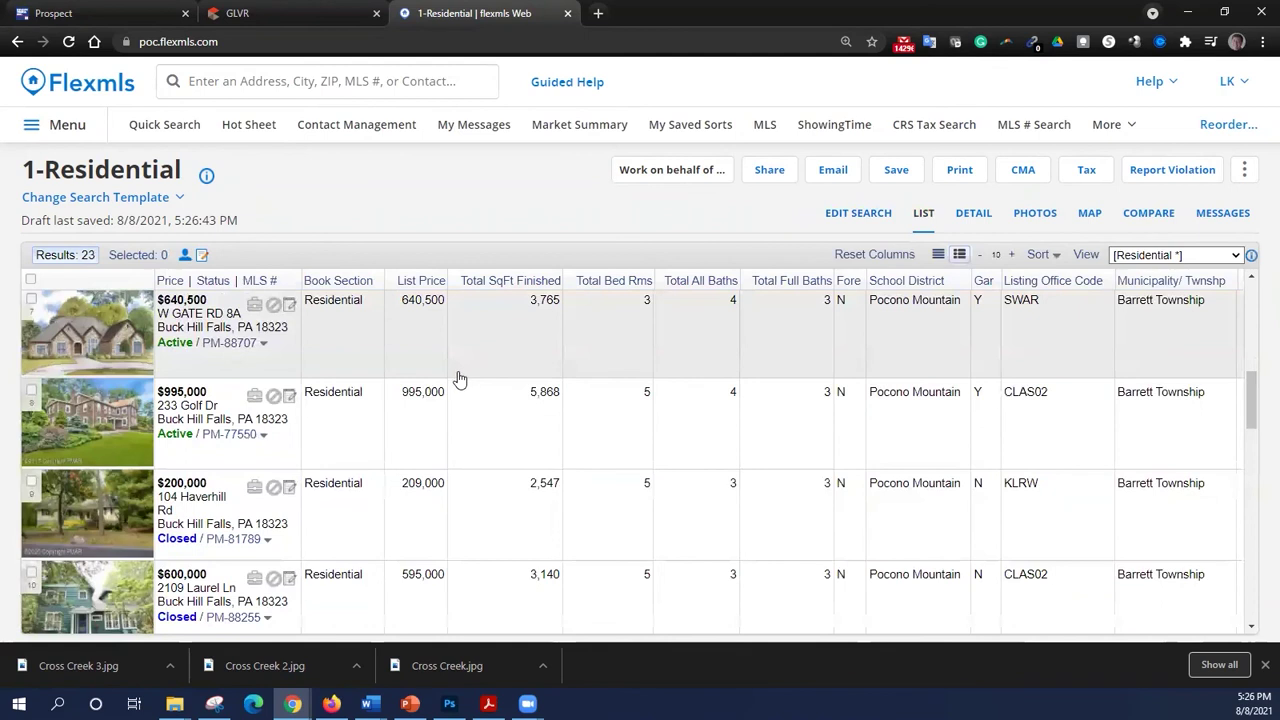
pyautogui.scroll(5, 459, 378)
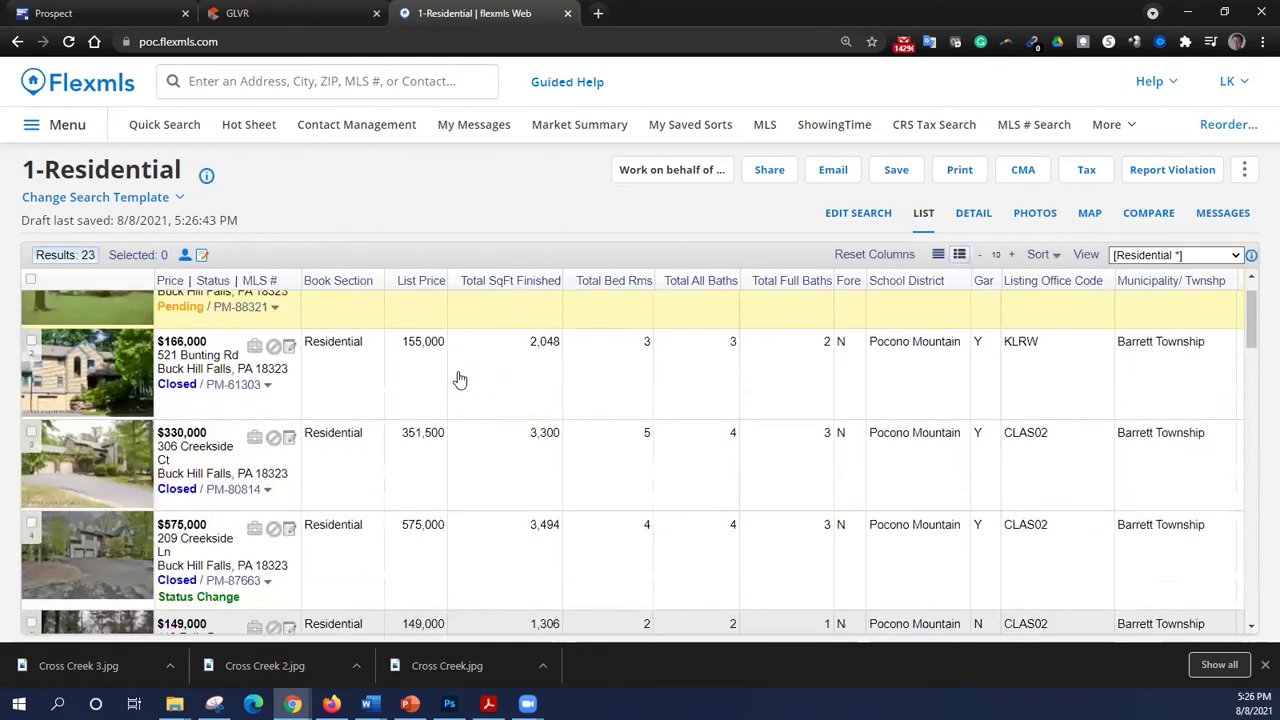
pyautogui.click(31, 279)
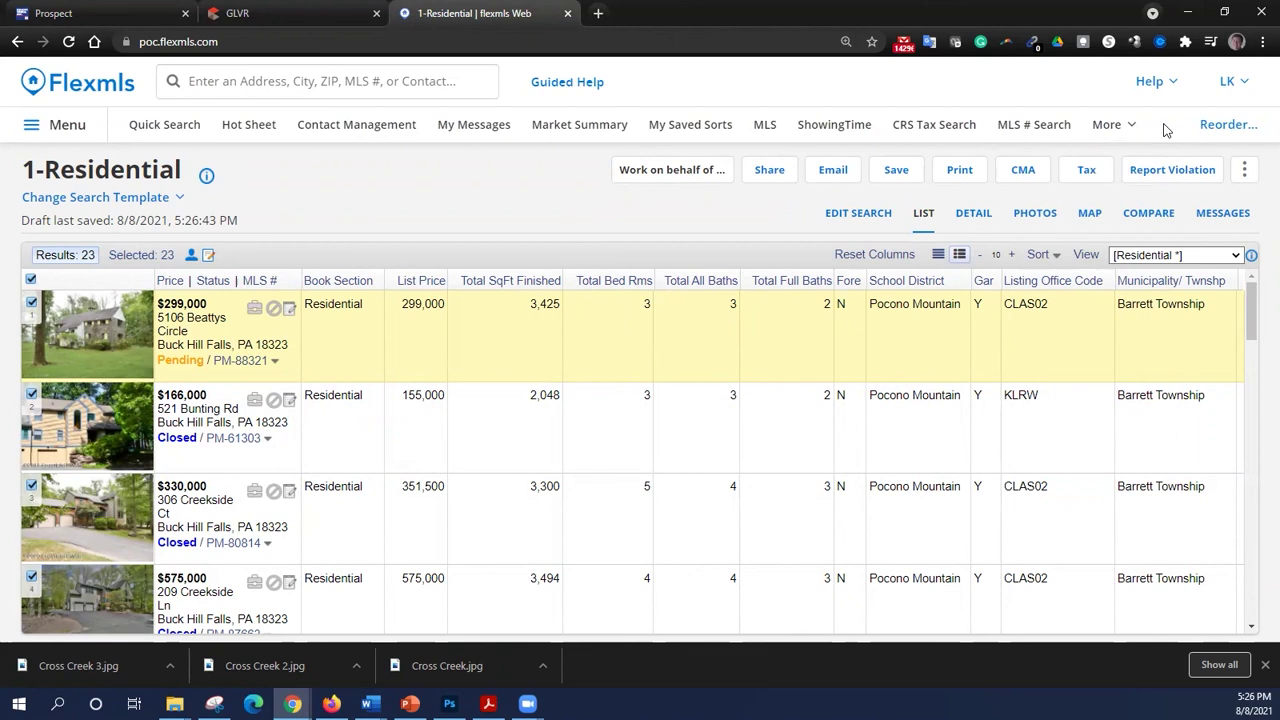
# - Export the selected listings as Toolkit CMA Export after entering the verification text, then return to ToolkitCMA
pyautogui.click(1245, 172)
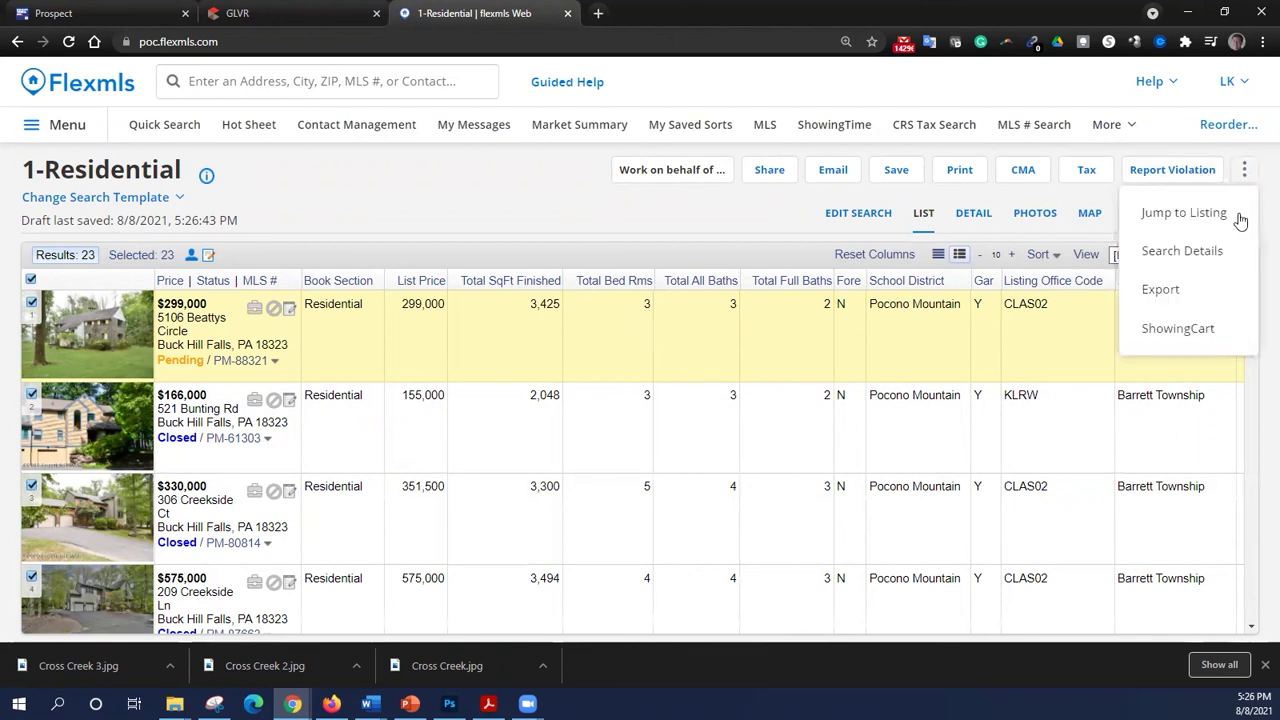
pyautogui.click(1176, 300)
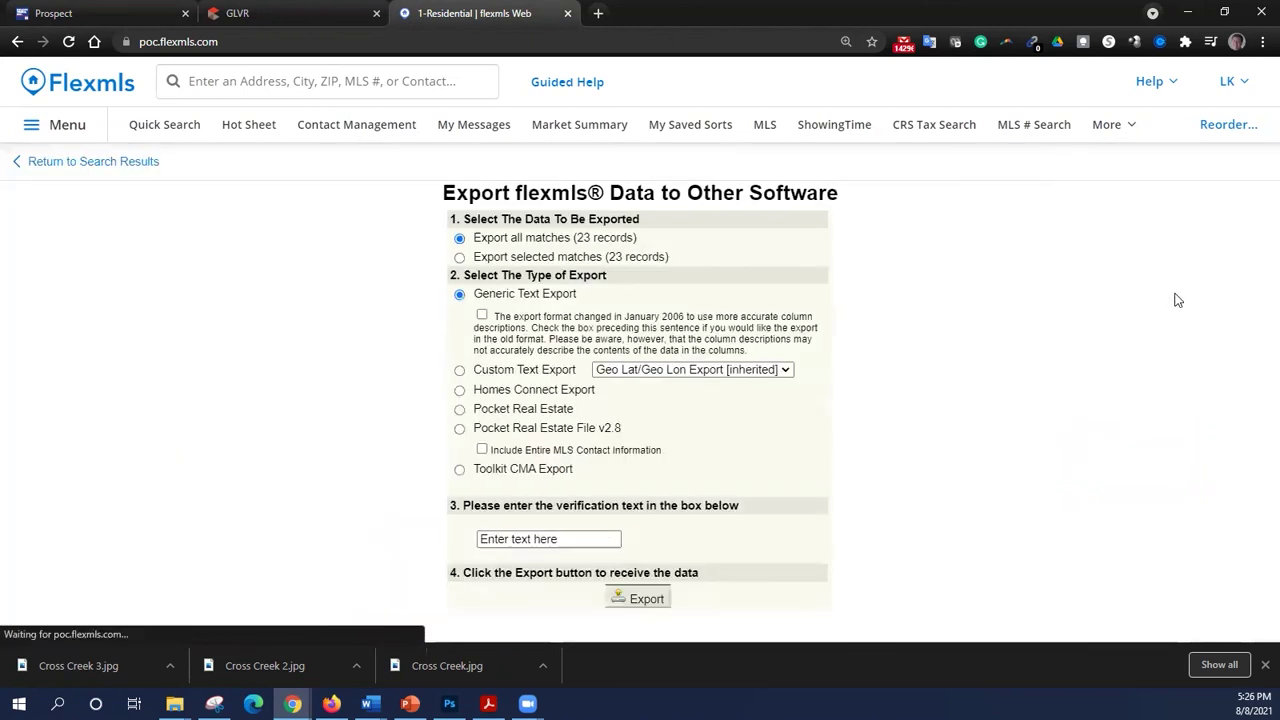
pyautogui.click(521, 470)
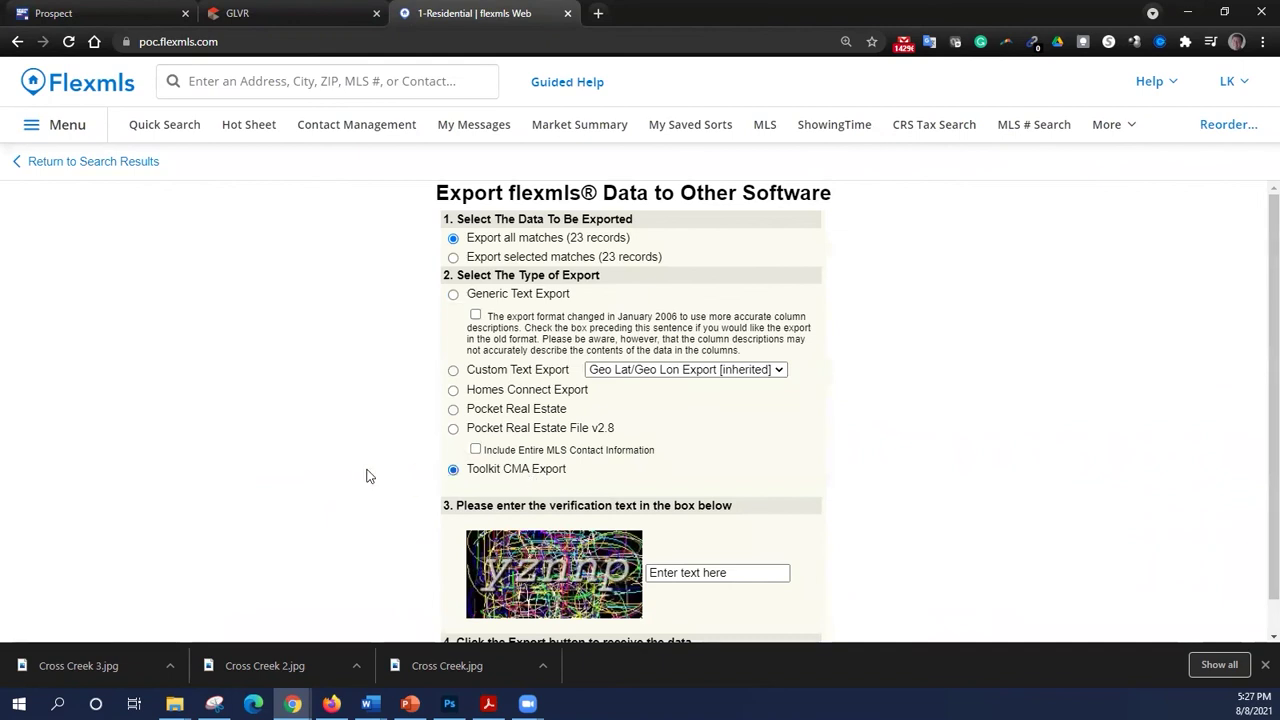
pyautogui.scroll(-1, 325, 471)
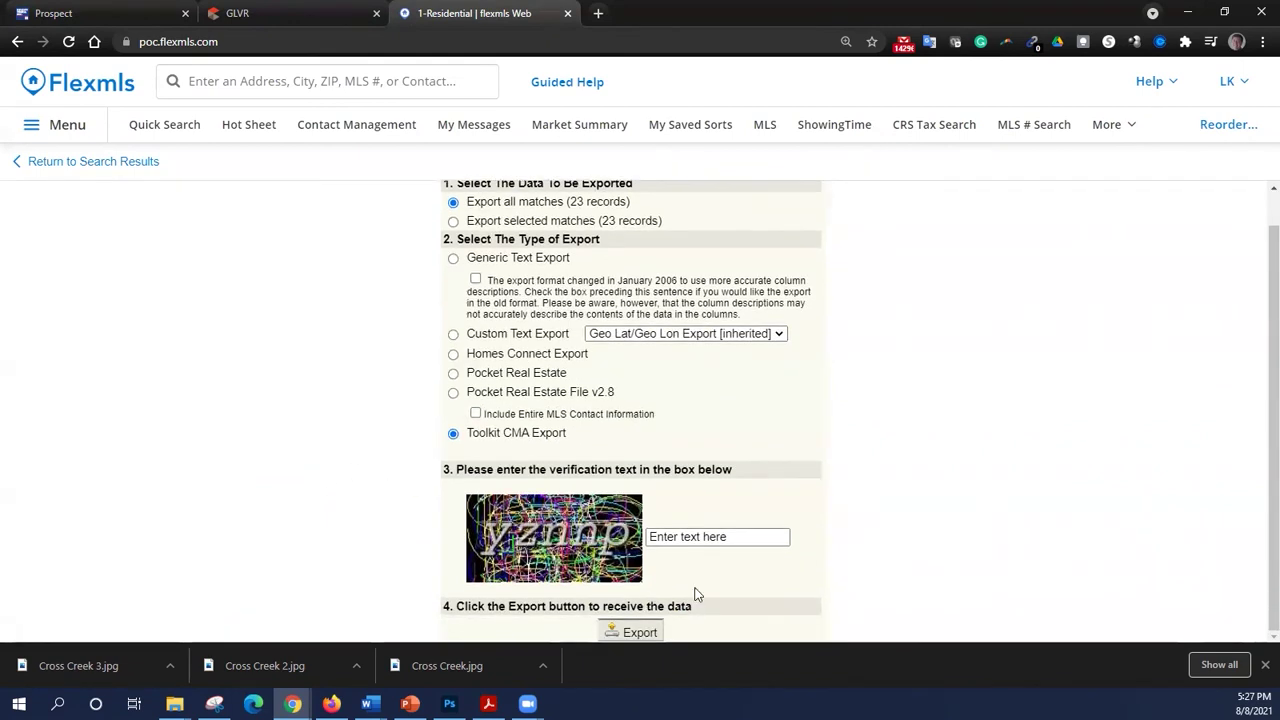
pyautogui.click(722, 541)
pyautogui.write('yznnp')
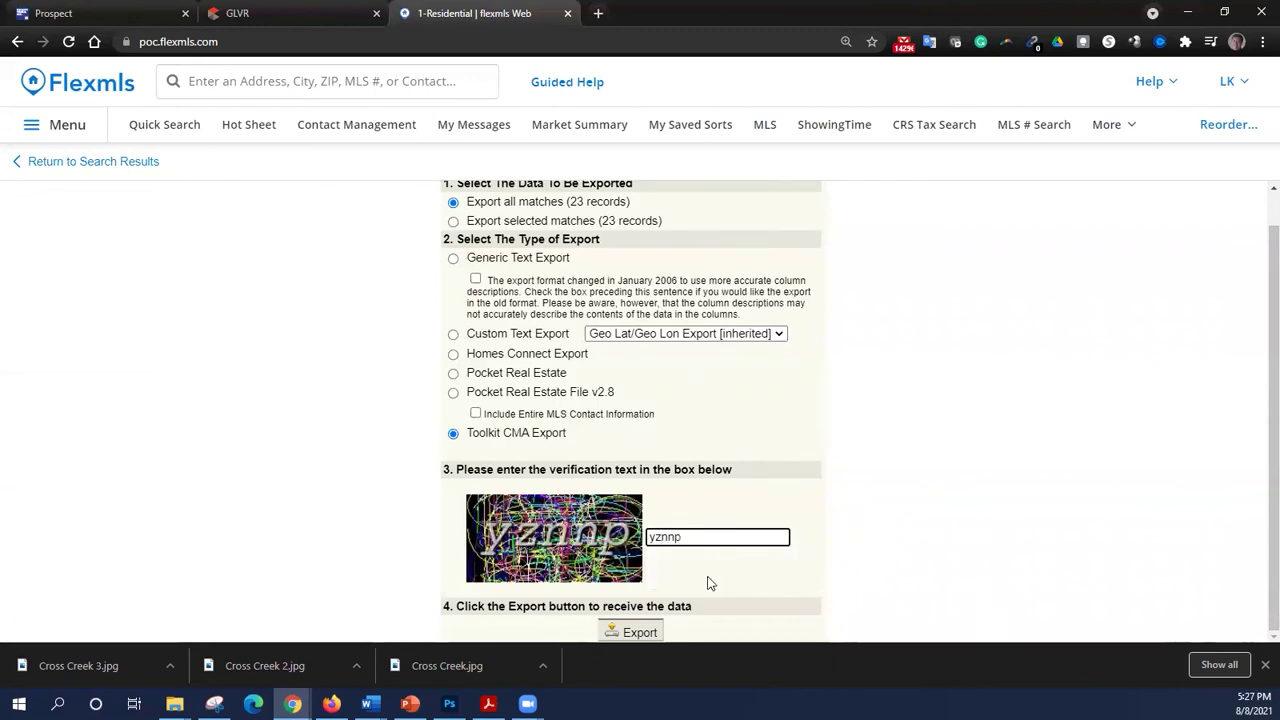
pyautogui.click(640, 632)
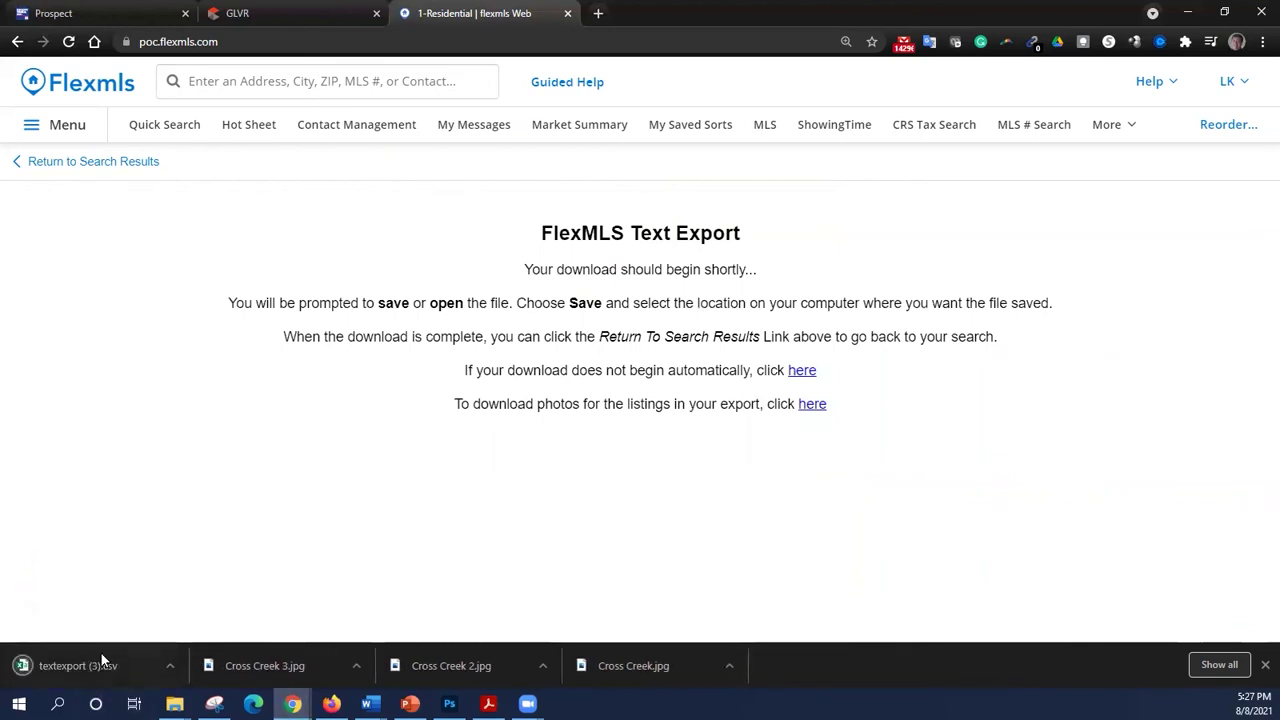
pyautogui.click(120, 20)
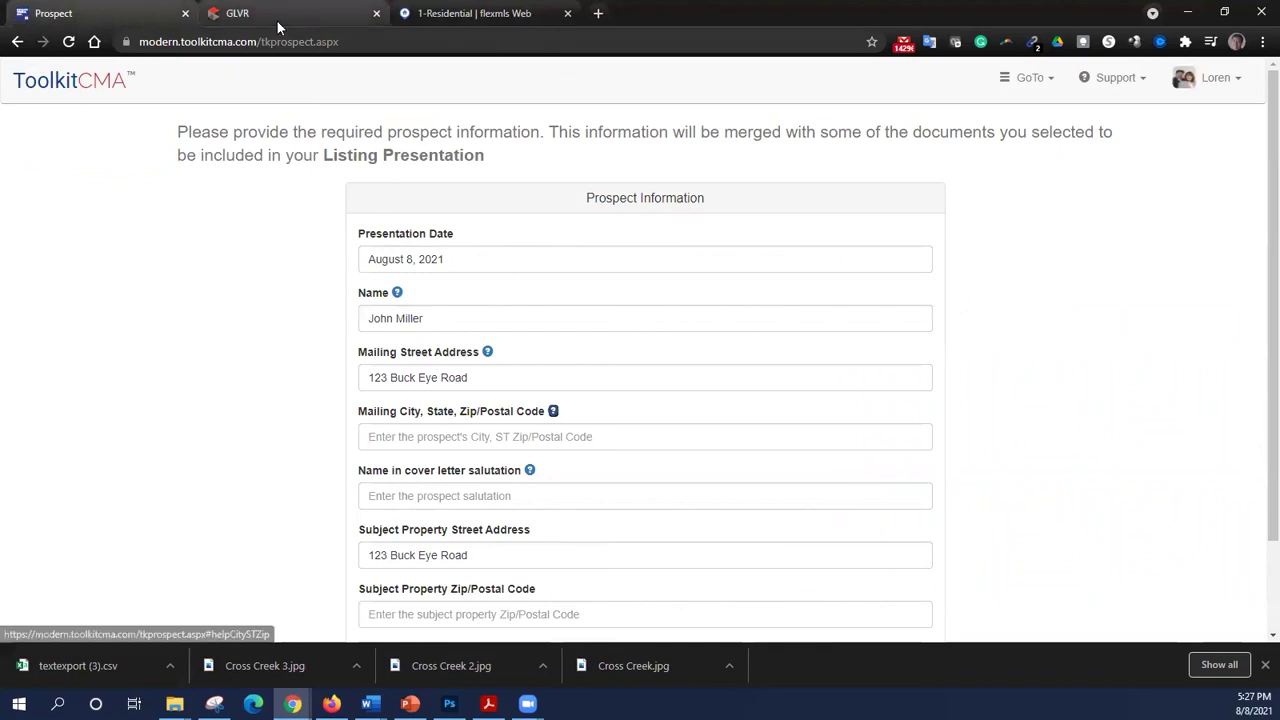
# - Leave the prospect form for the home page and save the presentation under the prospect's name
pyautogui.click(42, 87)
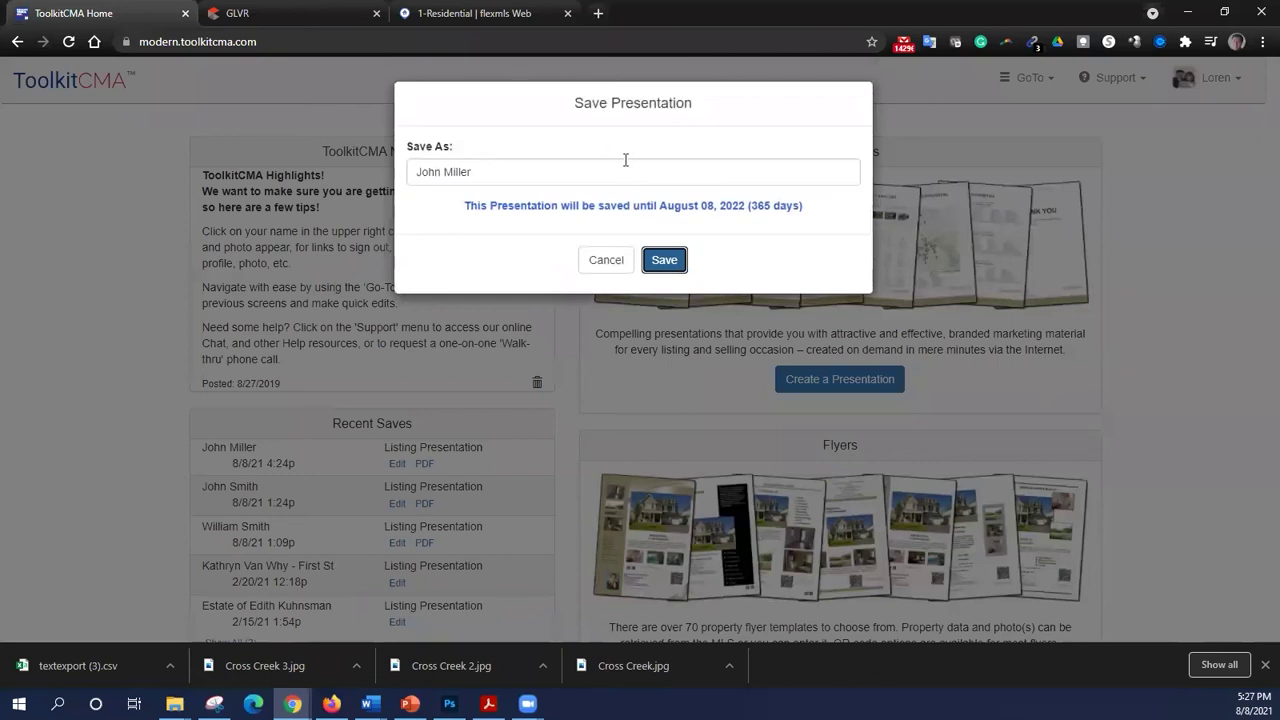
pyautogui.click(650, 261)
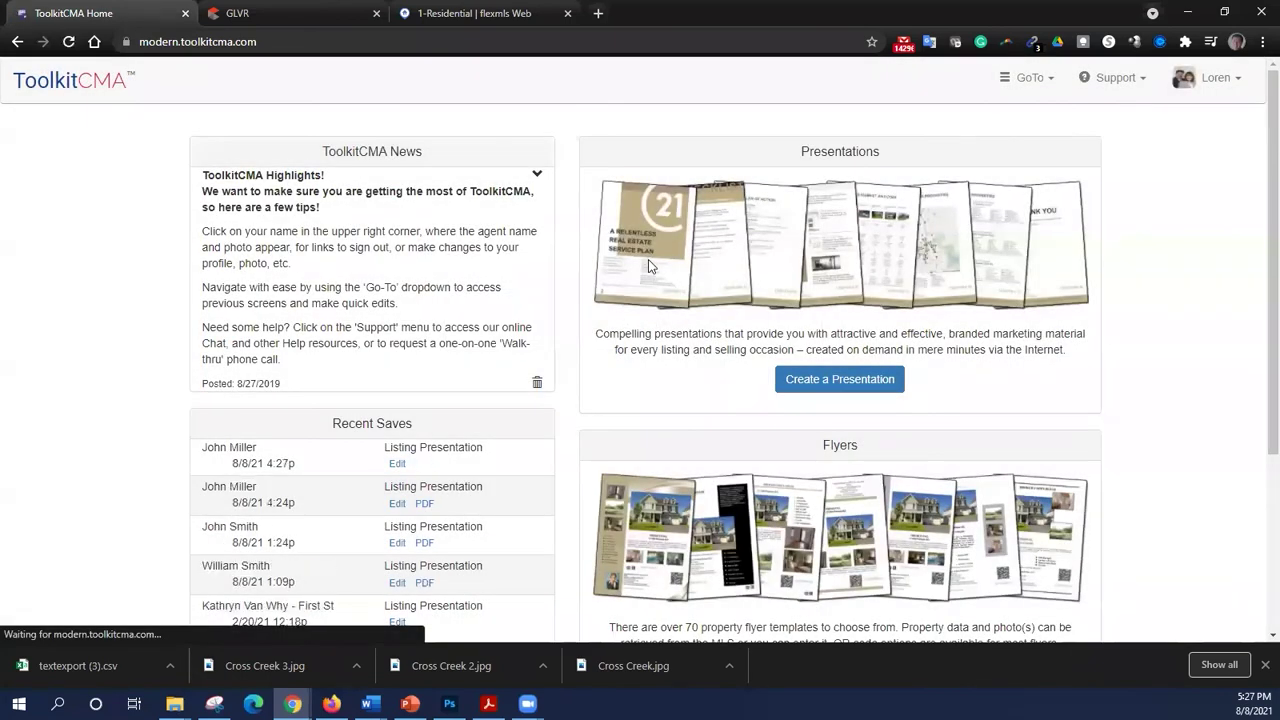